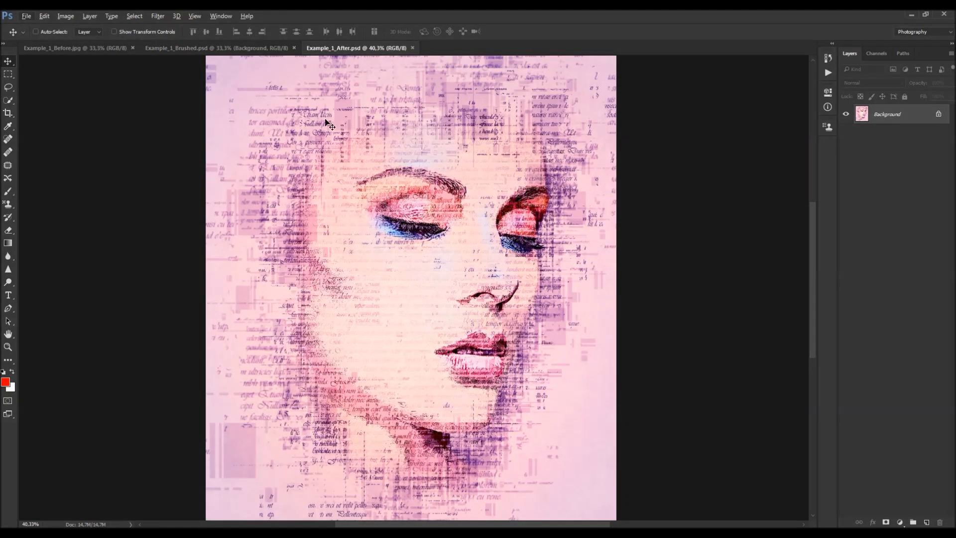
- Close the two example documents so only Example_1_Before.jpg remains open
{"action": "scroll", "coordinate": [582, 318], "scroll_direction": "down", "scroll_amount": 1}
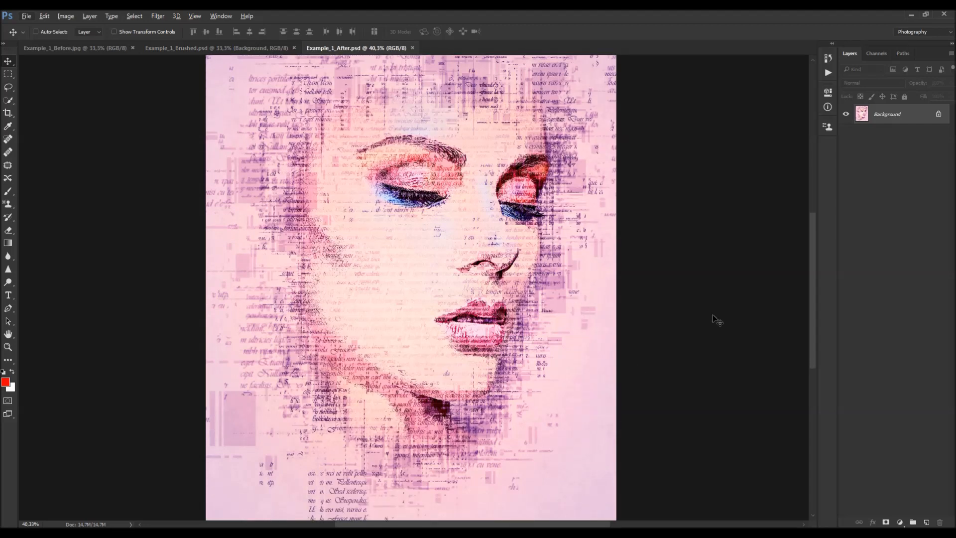
{"action": "scroll", "coordinate": [309, 352], "scroll_direction": "down", "scroll_amount": 1}
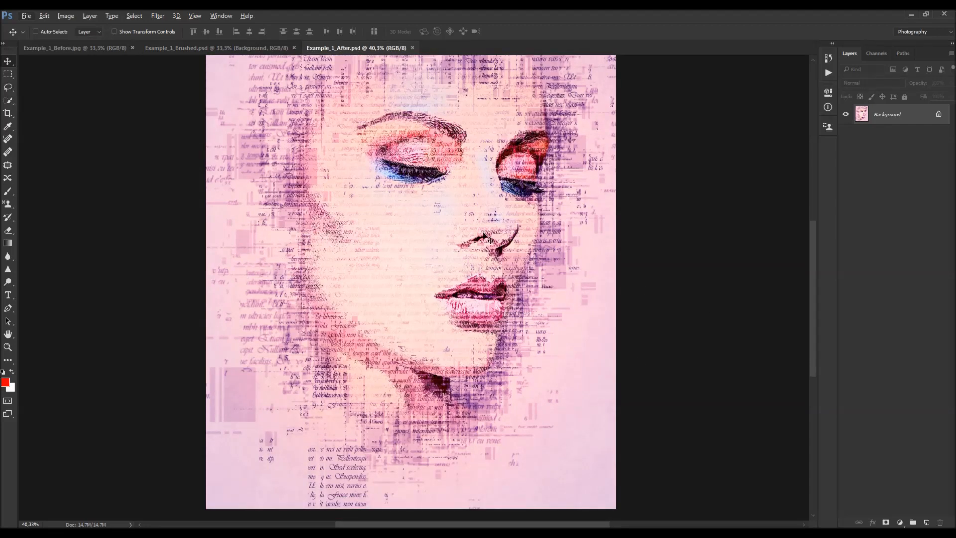
{"action": "scroll", "coordinate": [453, 136], "scroll_direction": "up", "scroll_amount": 1}
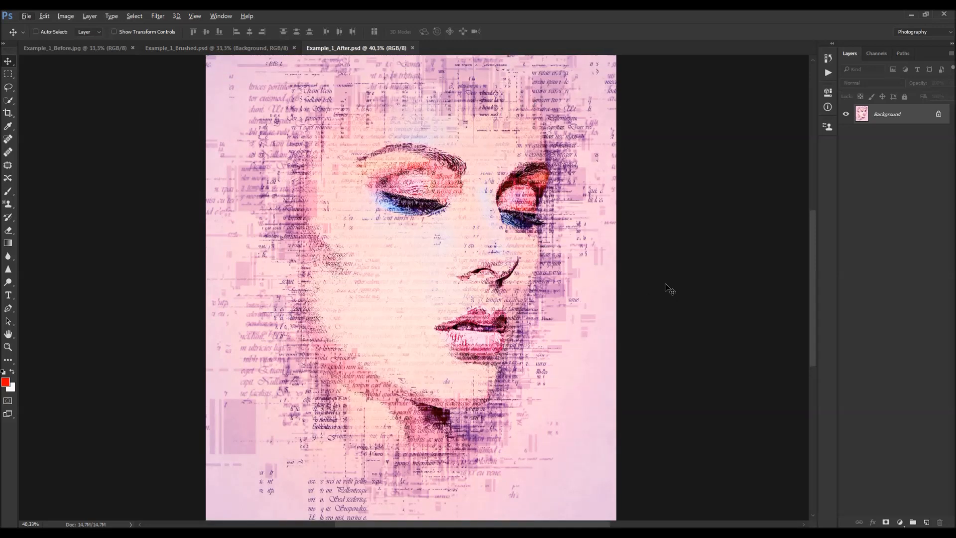
{"action": "scroll", "coordinate": [648, 290], "scroll_direction": "up", "scroll_amount": 1}
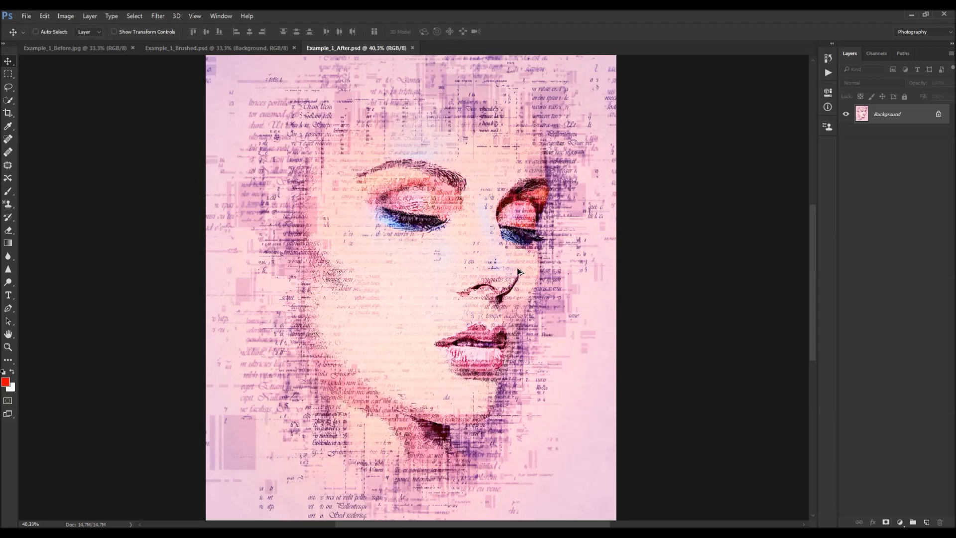
{"action": "scroll", "coordinate": [491, 250], "scroll_direction": "down", "scroll_amount": 2}
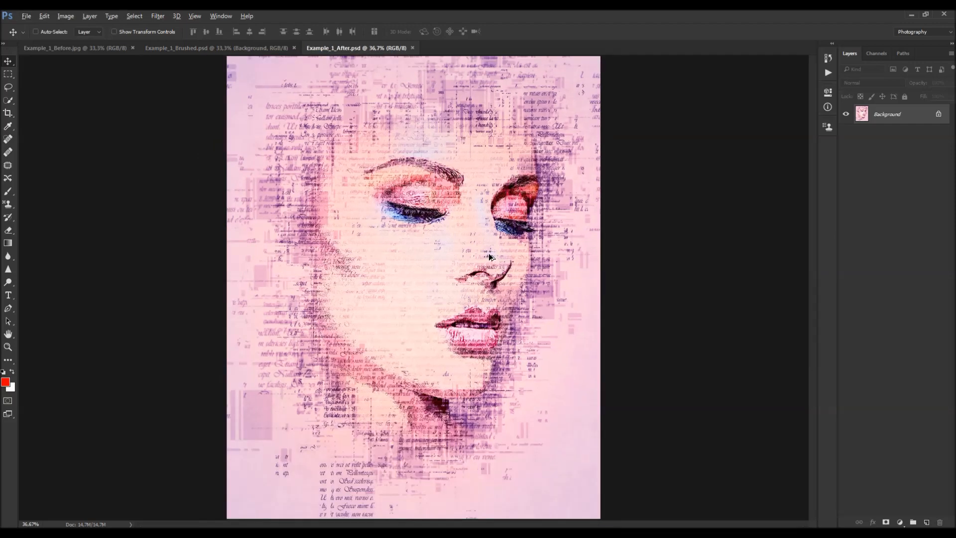
{"action": "scroll", "coordinate": [492, 249], "scroll_direction": "up", "scroll_amount": 1}
{"action": "left_click", "coordinate": [412, 48]}
{"action": "left_click", "coordinate": [294, 47]}
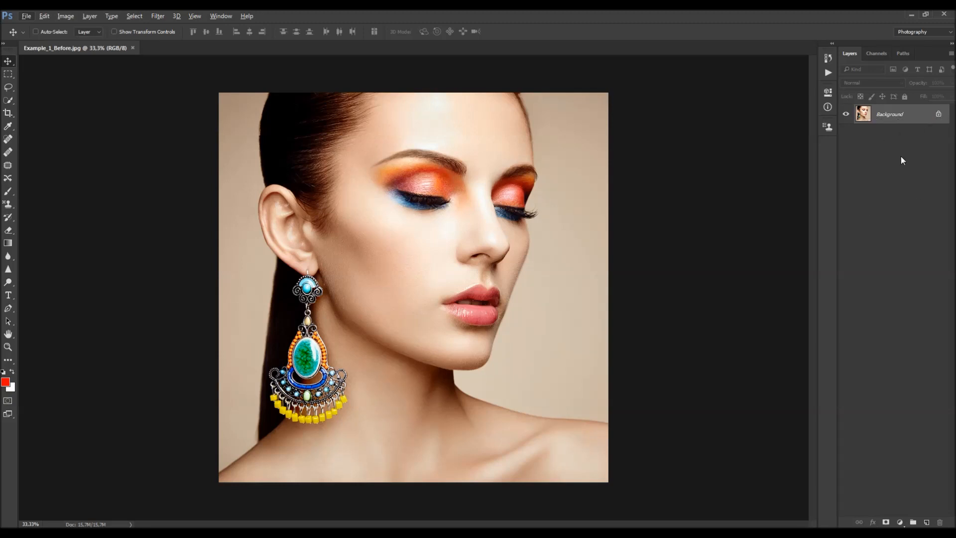
- Convert the Background into a normal layer, then turn it back into a Background layer
{"action": "double_click", "coordinate": [897, 117]}
{"action": "key", "text": "Return"}
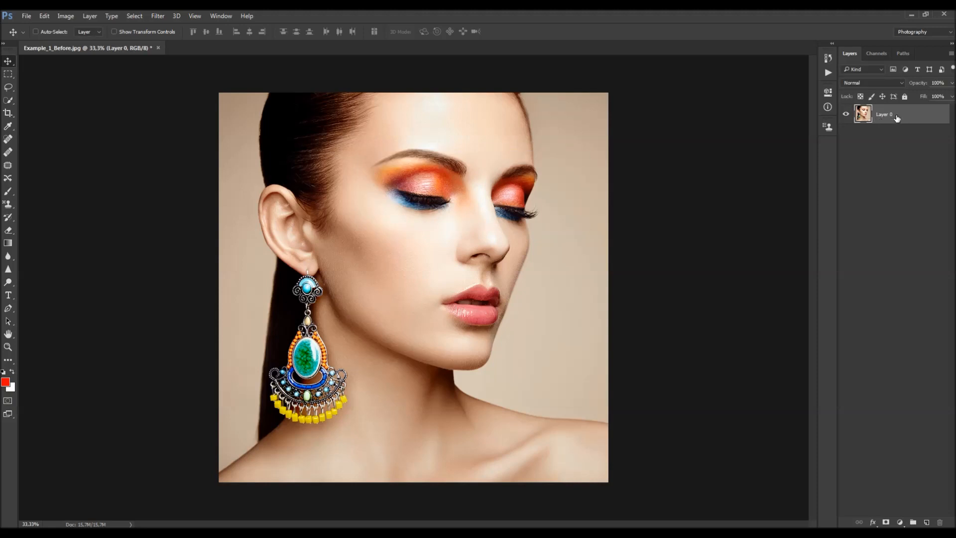
{"action": "left_click", "coordinate": [90, 16]}
{"action": "mouse_move", "coordinate": [91, 27]}
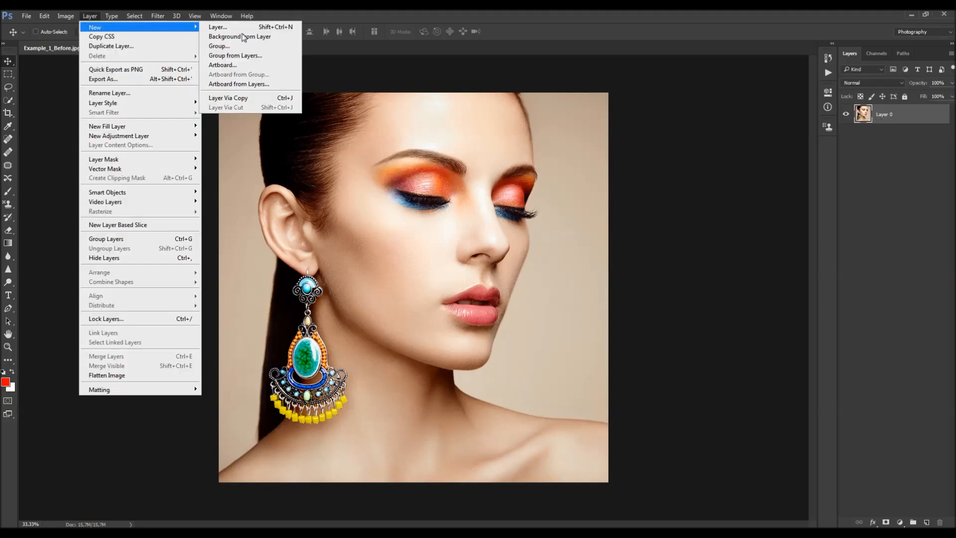
{"action": "left_click", "coordinate": [254, 41]}
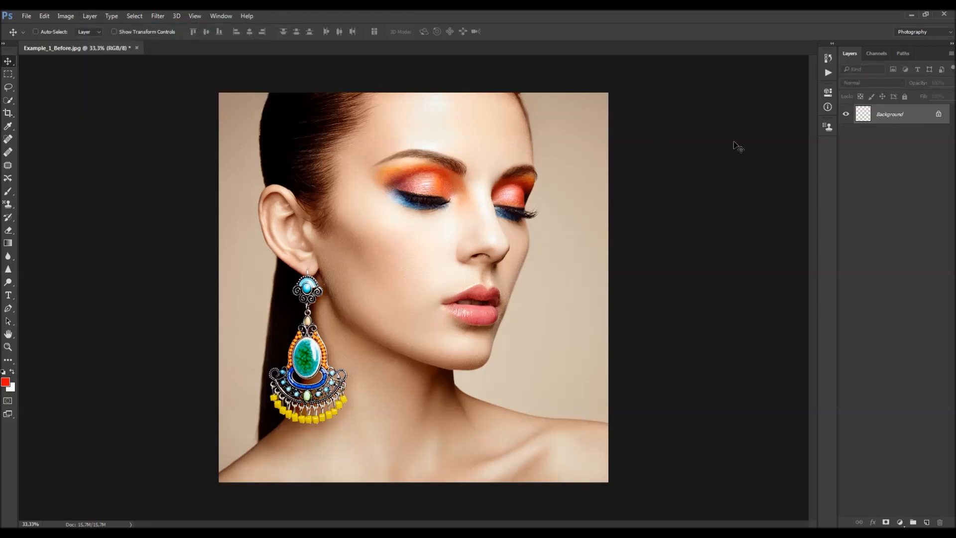
- Open the Layers Panel Options and inspect the Add "copy" to Copied Layers and Groups setting
{"action": "left_click", "coordinate": [951, 53]}
{"action": "left_click", "coordinate": [865, 341]}
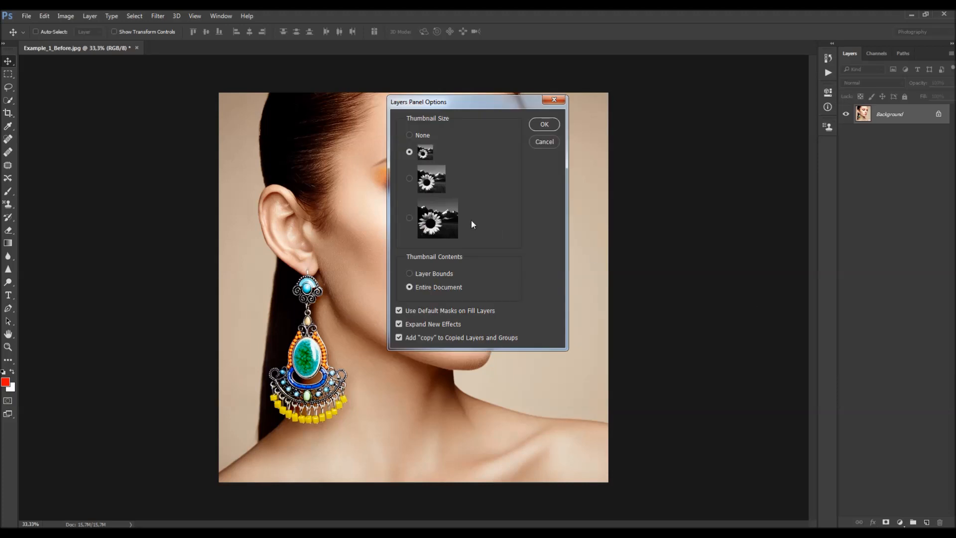
{"action": "left_click", "coordinate": [399, 338]}
{"action": "left_click", "coordinate": [553, 103]}
- Check the image's color mode and its pixel dimensions in the Image Size dialog
{"action": "left_click", "coordinate": [66, 16]}
{"action": "mouse_move", "coordinate": [67, 27]}
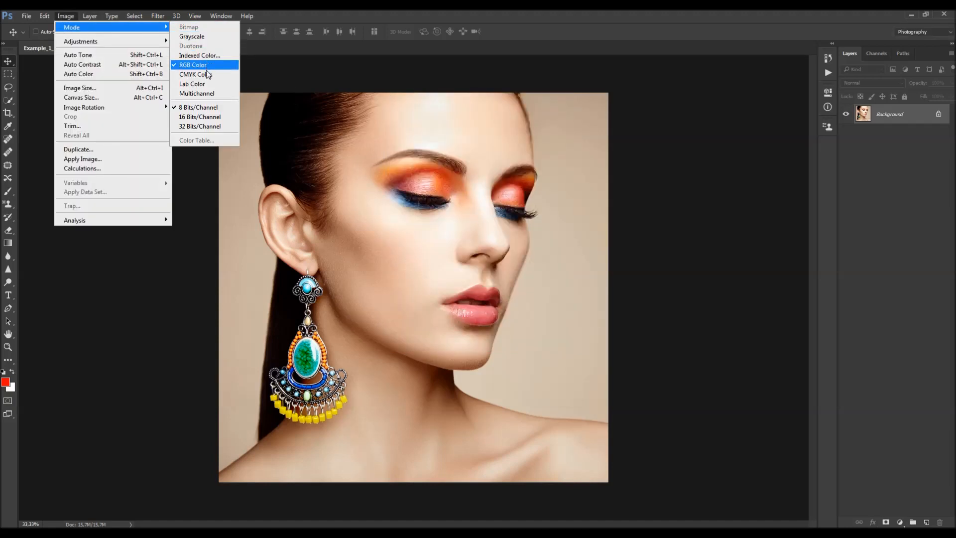
{"action": "left_click", "coordinate": [109, 87]}
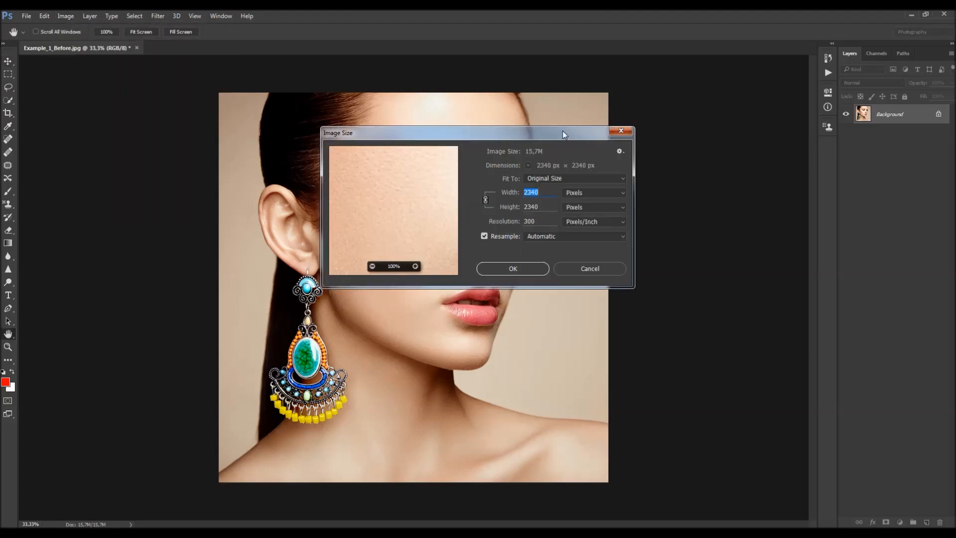
{"action": "left_click_drag", "start_coordinate": [563, 131], "coordinate": [531, 175]}
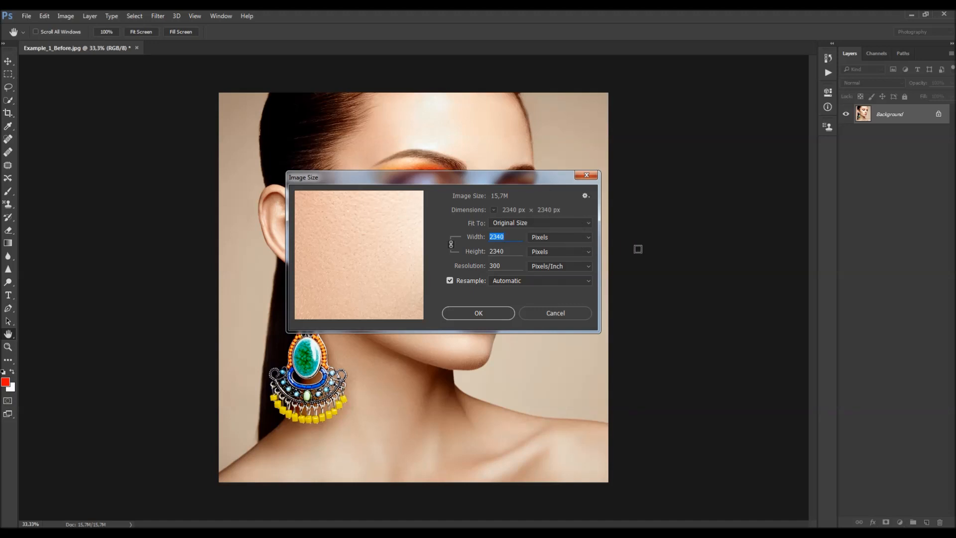
{"action": "left_click", "coordinate": [586, 175]}
{"action": "key", "text": "v"}
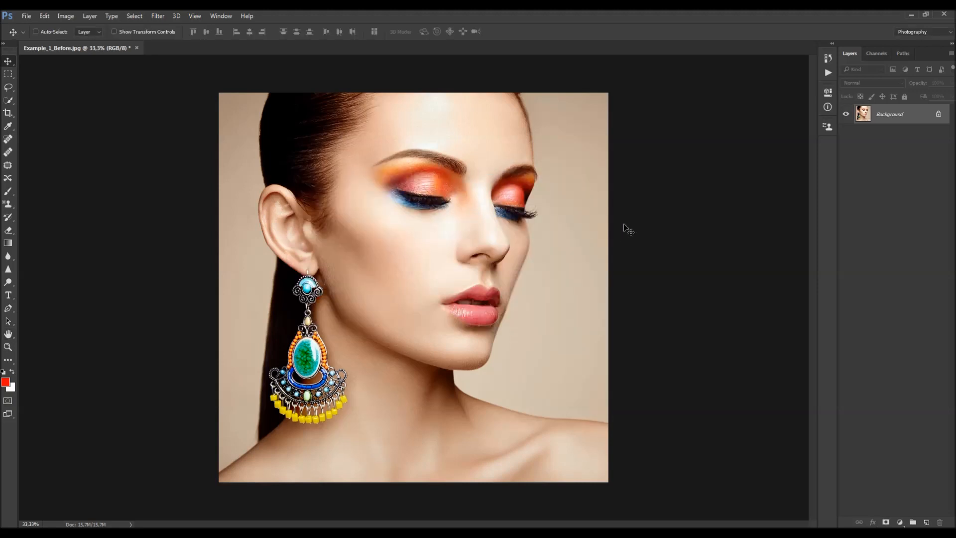
- Open the Actions panel and load the Typography 6 action file from the CS6, CC, CC 2015.5, CC 2017, CC 2018+ folder
{"action": "left_click", "coordinate": [221, 16]}
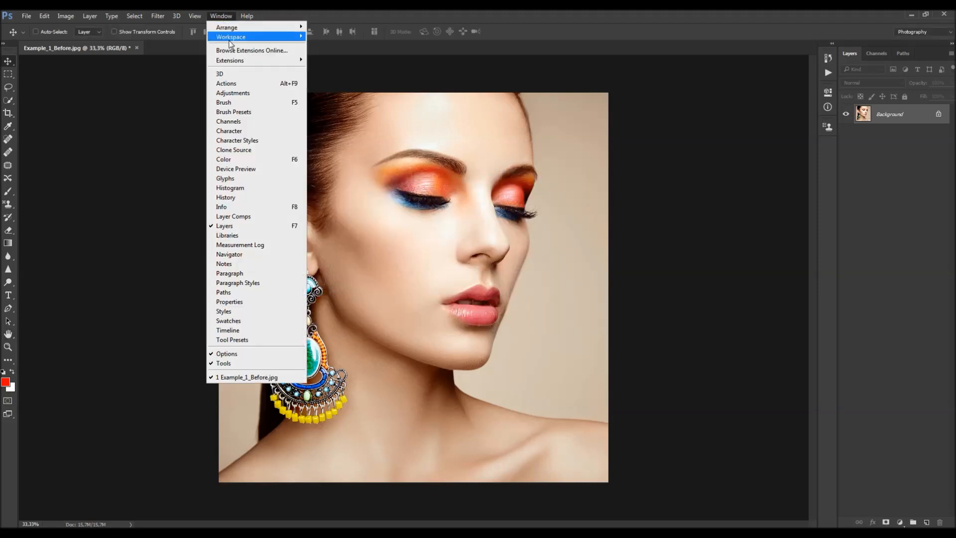
{"action": "left_click", "coordinate": [247, 79]}
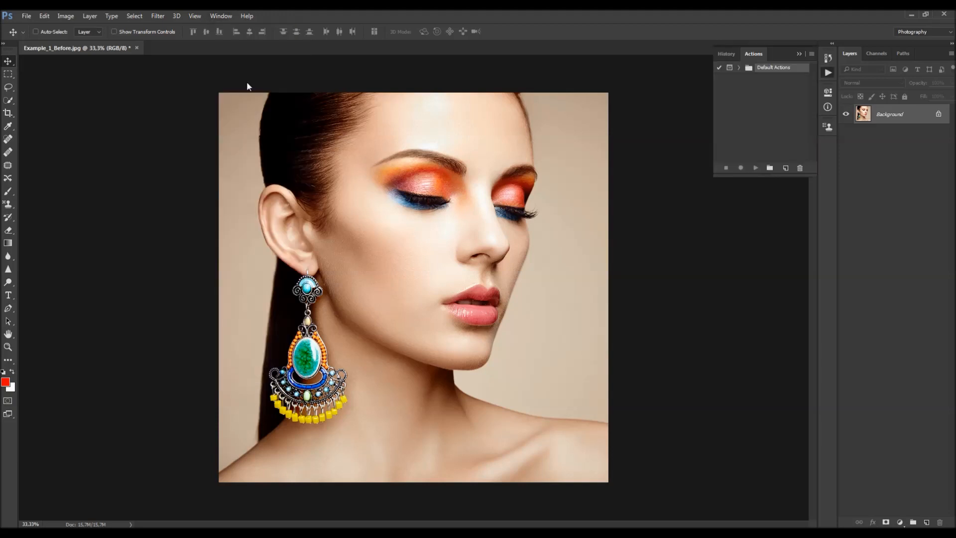
{"action": "left_click", "coordinate": [812, 54]}
{"action": "left_click", "coordinate": [840, 241]}
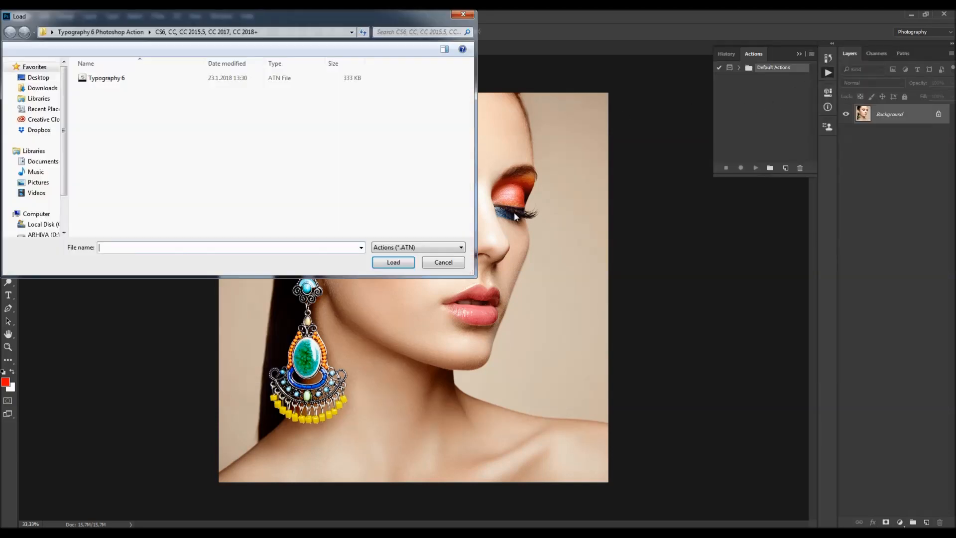
{"action": "left_click_drag", "start_coordinate": [304, 18], "coordinate": [578, 106]}
{"action": "left_click", "coordinate": [376, 120]}
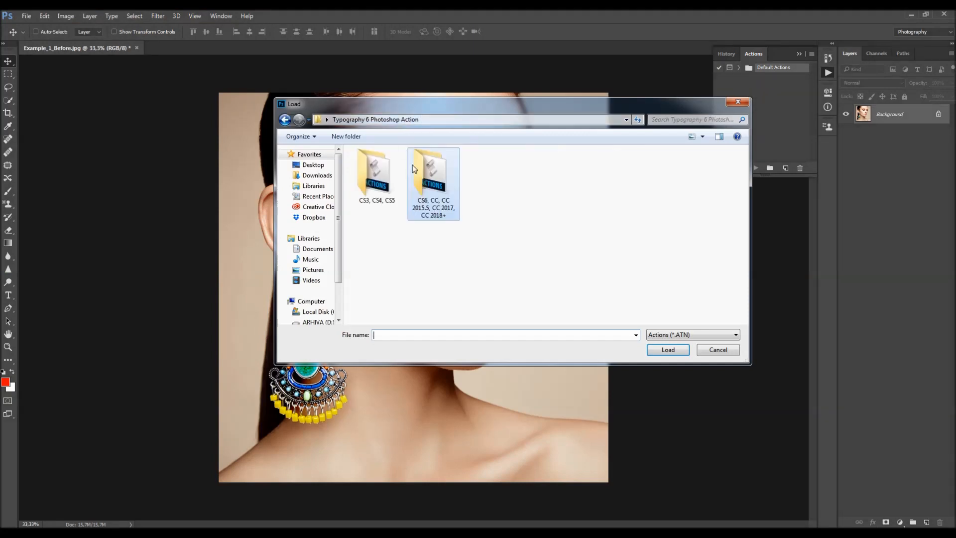
{"action": "left_click", "coordinate": [415, 225]}
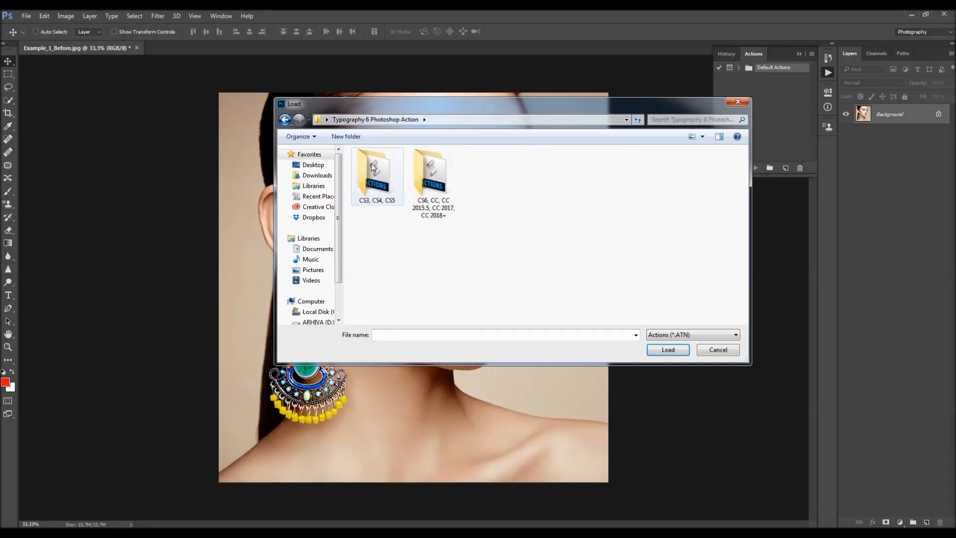
{"action": "double_click", "coordinate": [430, 175]}
{"action": "left_click", "coordinate": [382, 165]}
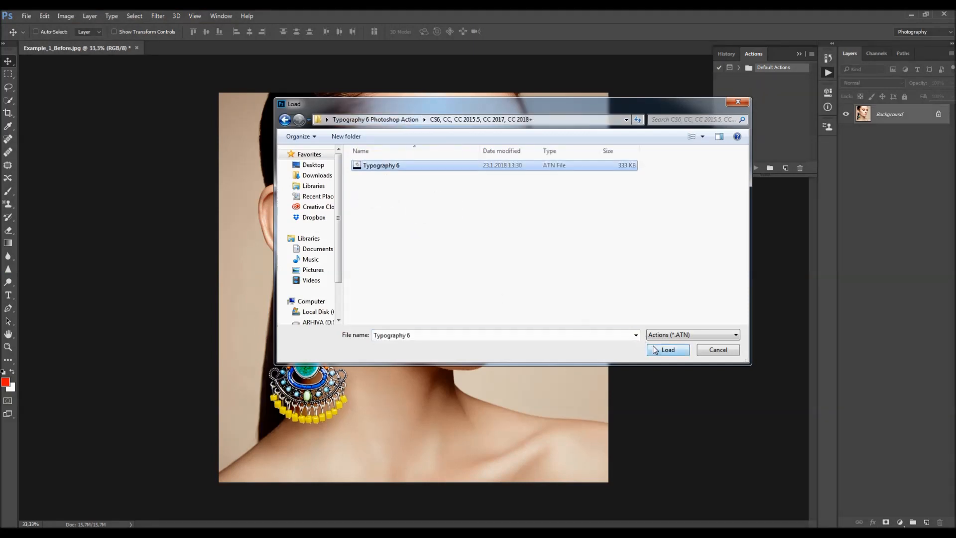
{"action": "left_click", "coordinate": [668, 350]}
- Expand the Typography 6 action set and select the Typography 6 action
{"action": "left_click", "coordinate": [739, 78]}
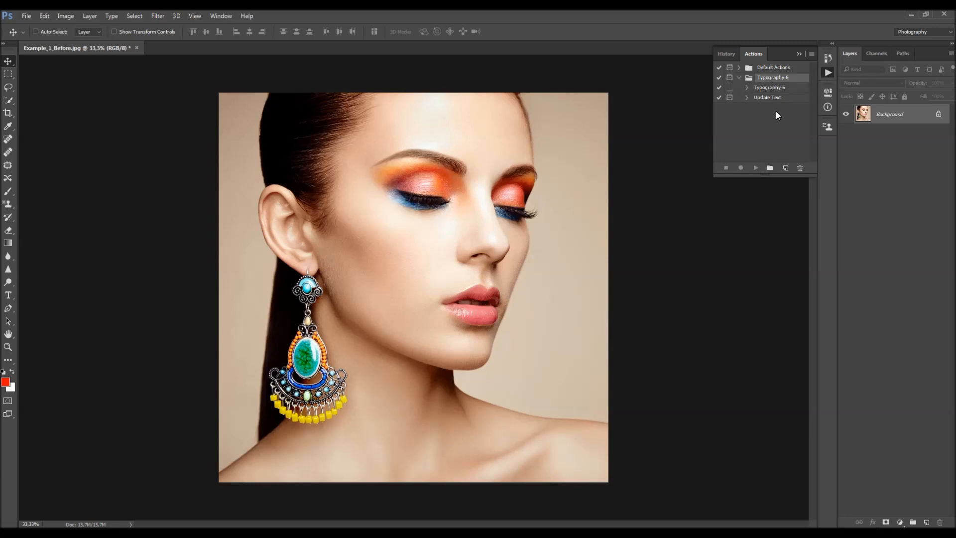
{"action": "left_click", "coordinate": [772, 87]}
{"action": "left_click", "coordinate": [772, 98]}
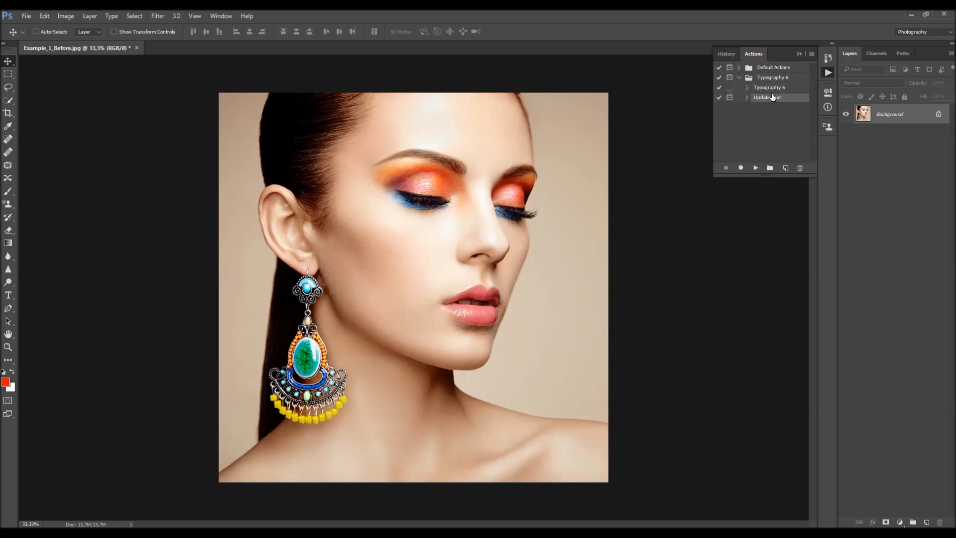
{"action": "left_click", "coordinate": [785, 87]}
{"action": "left_click", "coordinate": [776, 98]}
{"action": "left_click", "coordinate": [785, 88]}
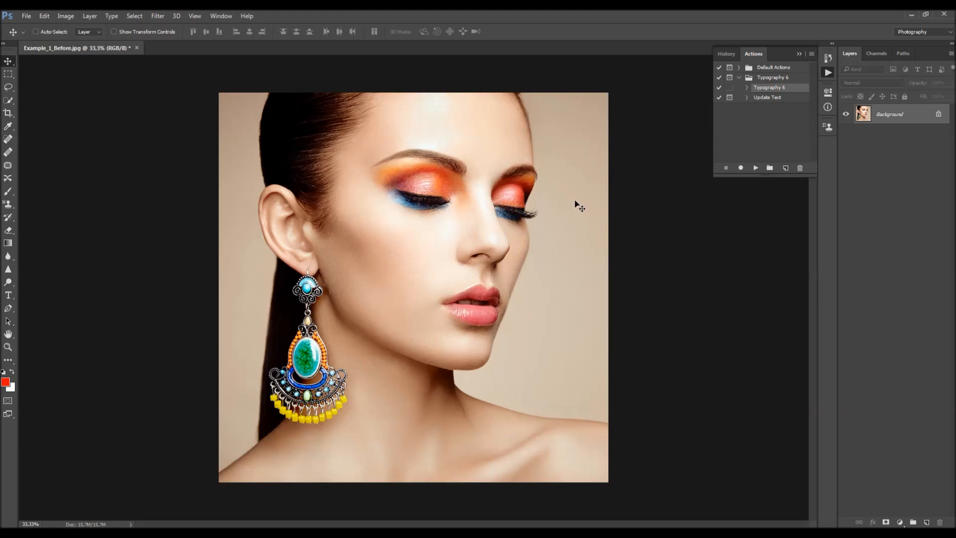
- Load the Typography_6_Brushes brush set through the Brush tool's preset picker
{"action": "key", "text": "b"}
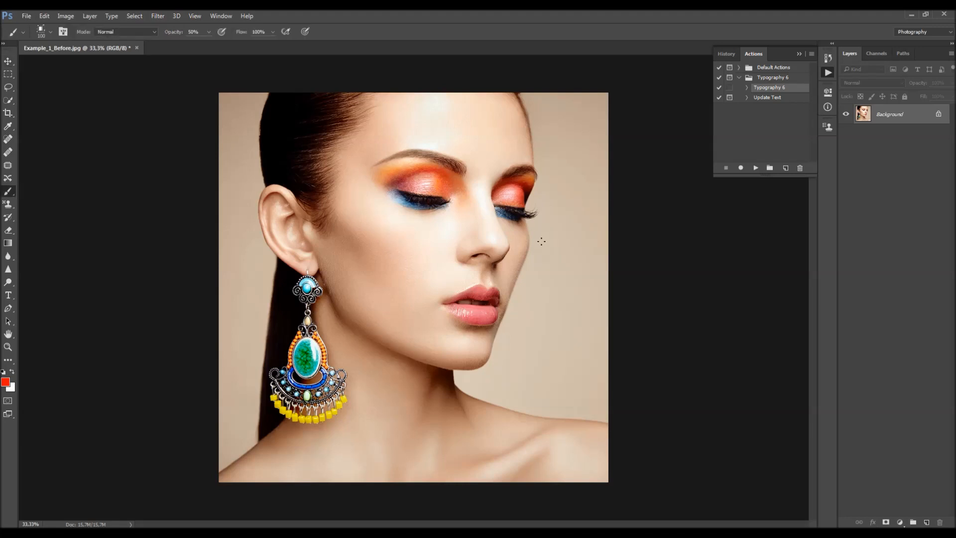
{"action": "right_click", "coordinate": [540, 210]}
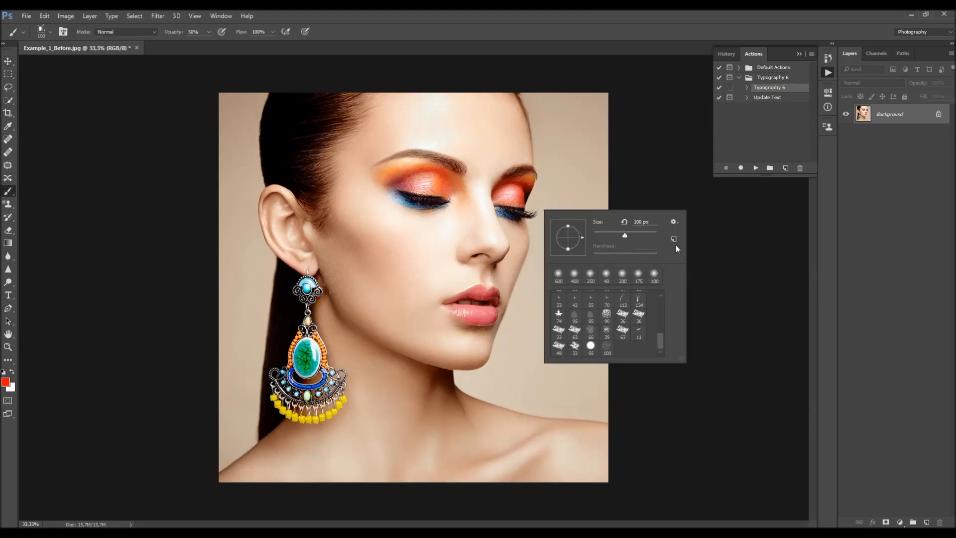
{"action": "left_click", "coordinate": [673, 222]}
{"action": "left_click", "coordinate": [707, 357]}
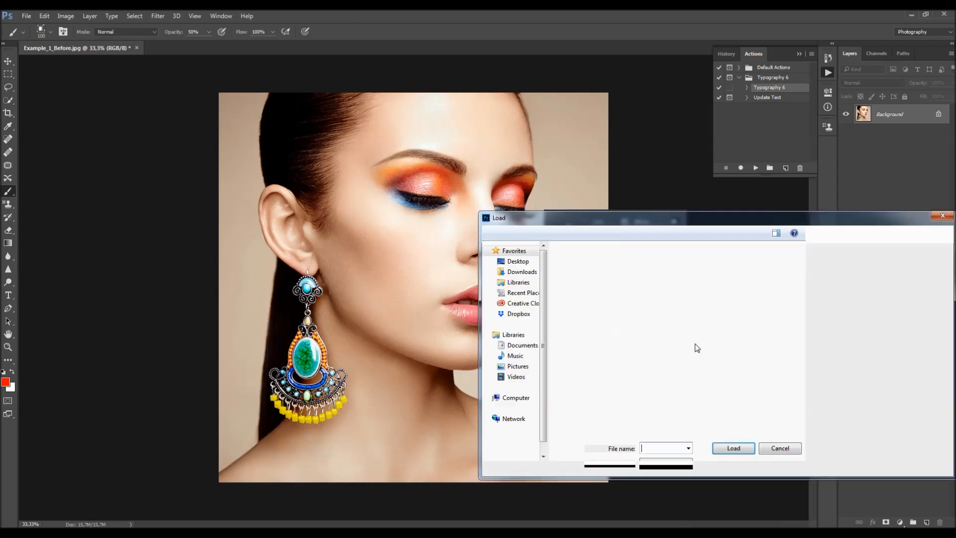
{"action": "left_click", "coordinate": [698, 292]}
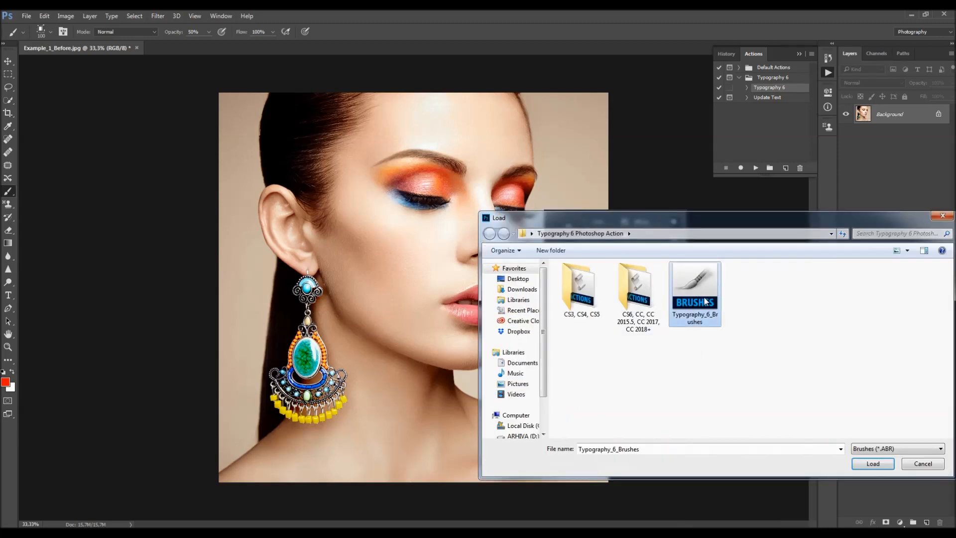
{"action": "left_click", "coordinate": [873, 464]}
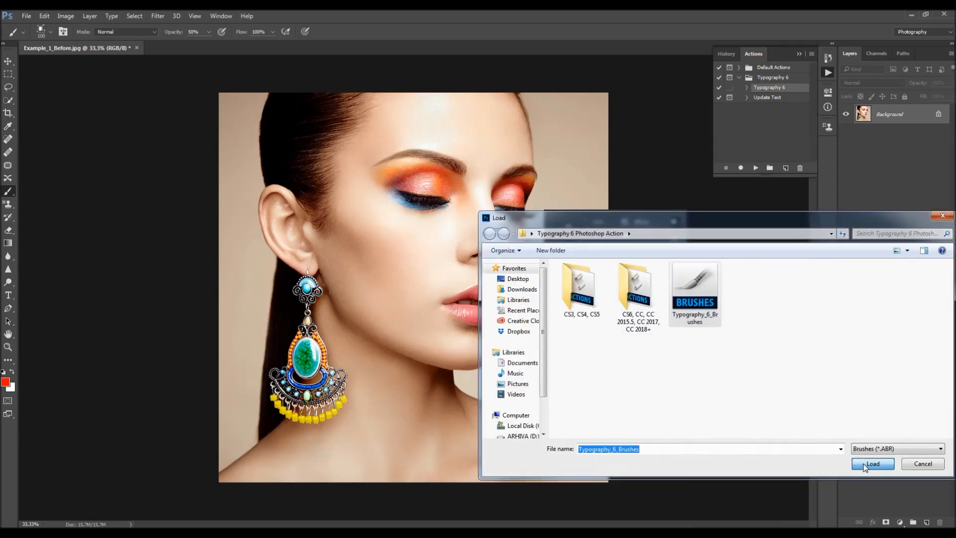
{"action": "scroll", "coordinate": [636, 321], "scroll_direction": "down", "scroll_amount": 1}
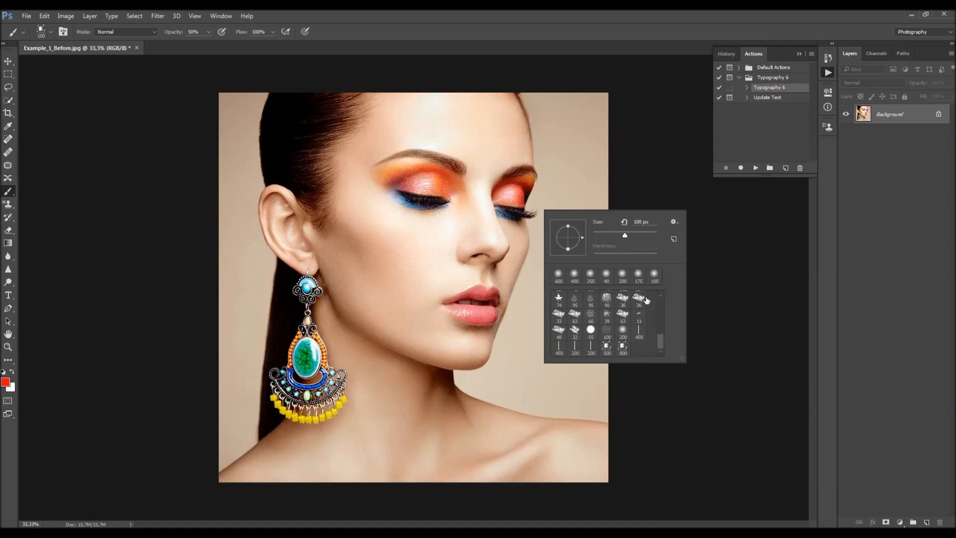
{"action": "left_click", "coordinate": [517, 46]}
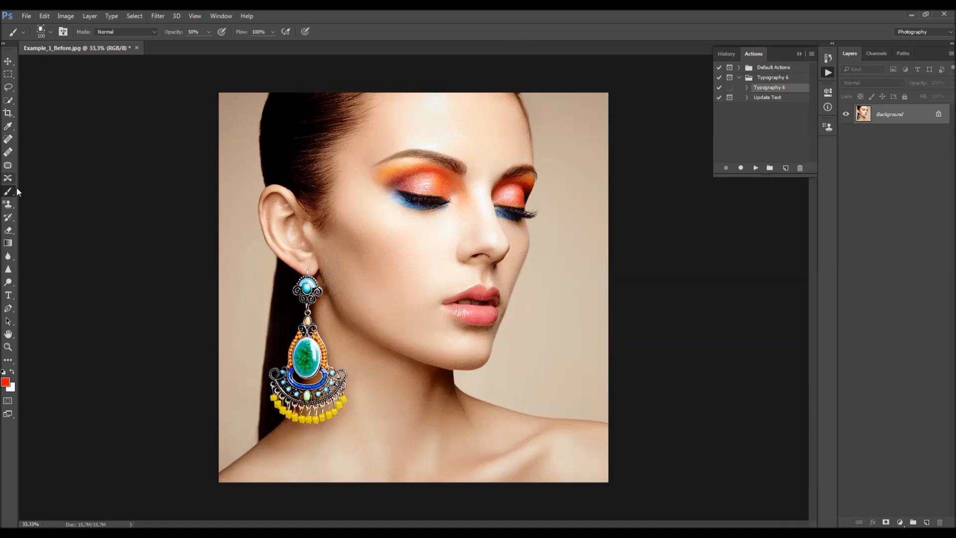
- Load the Typography_6_Patterns pattern set through the Pattern Stamp tool's pattern picker
{"action": "left_click", "coordinate": [9, 204]}
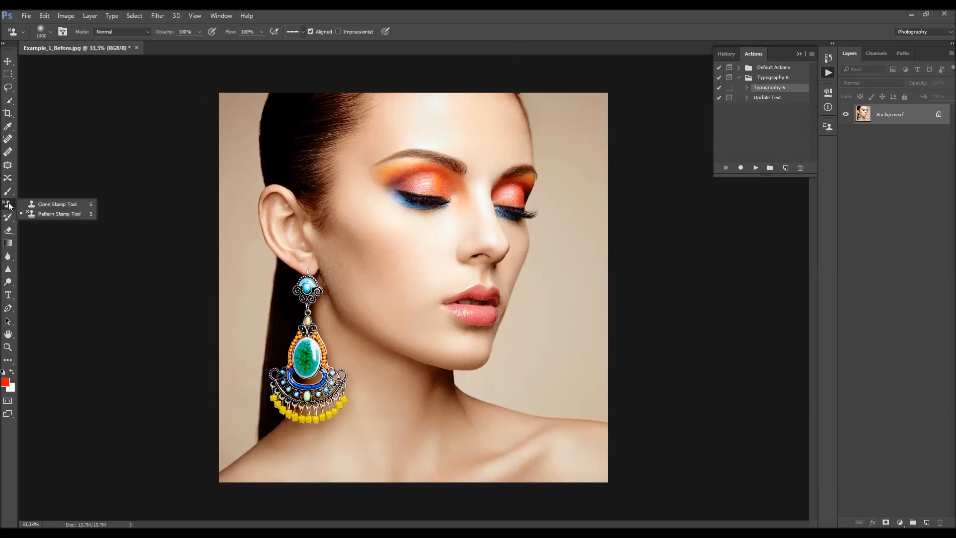
{"action": "left_click", "coordinate": [49, 215]}
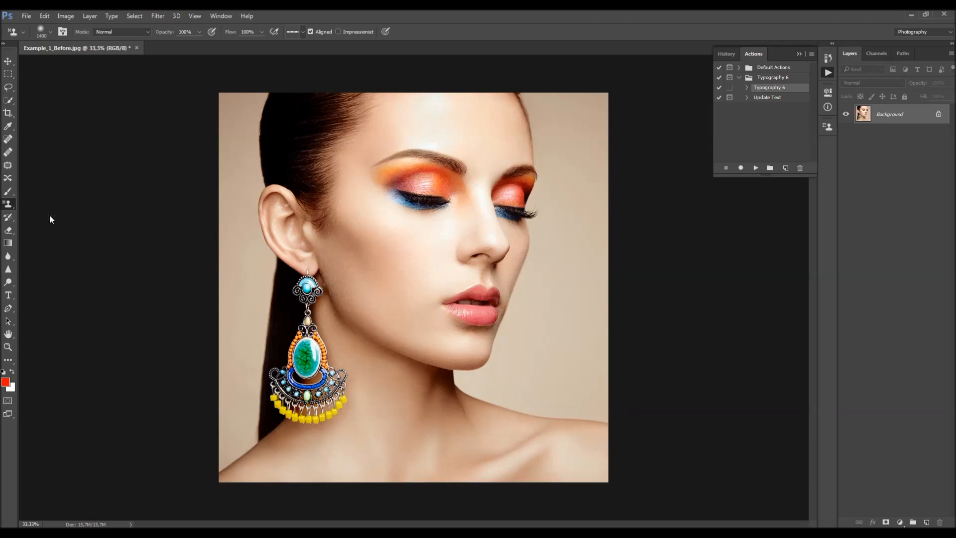
{"action": "left_click", "coordinate": [304, 31]}
{"action": "left_click", "coordinate": [382, 50]}
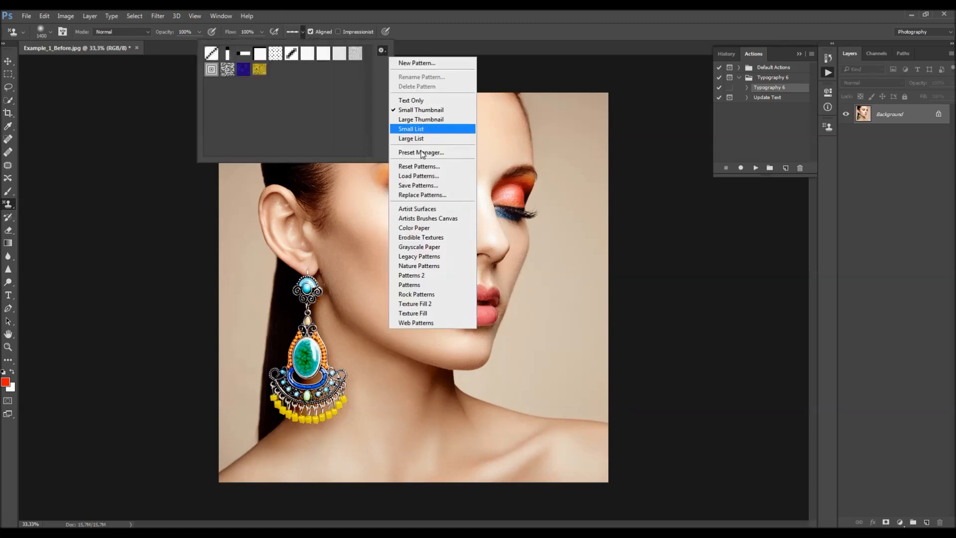
{"action": "left_click", "coordinate": [423, 177]}
{"action": "left_click", "coordinate": [437, 134]}
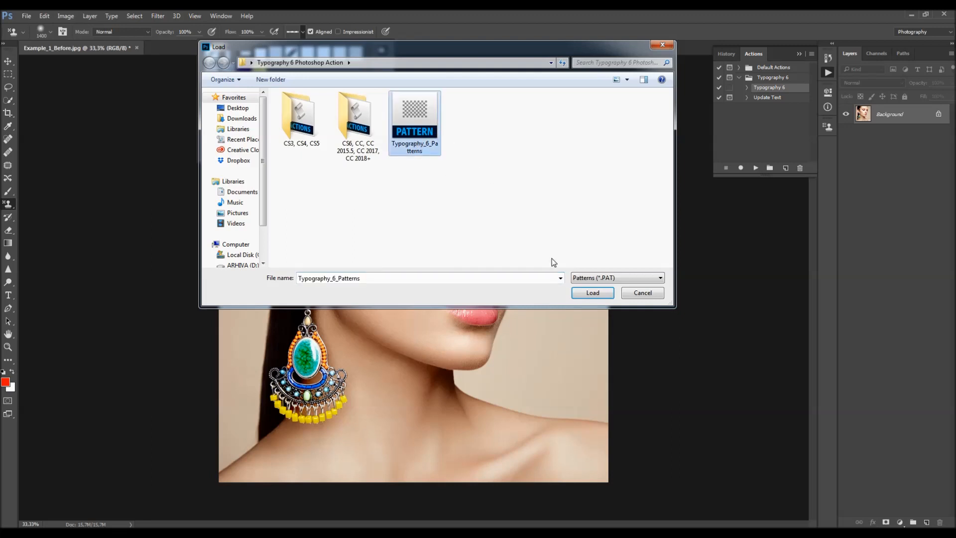
{"action": "left_click", "coordinate": [592, 292]}
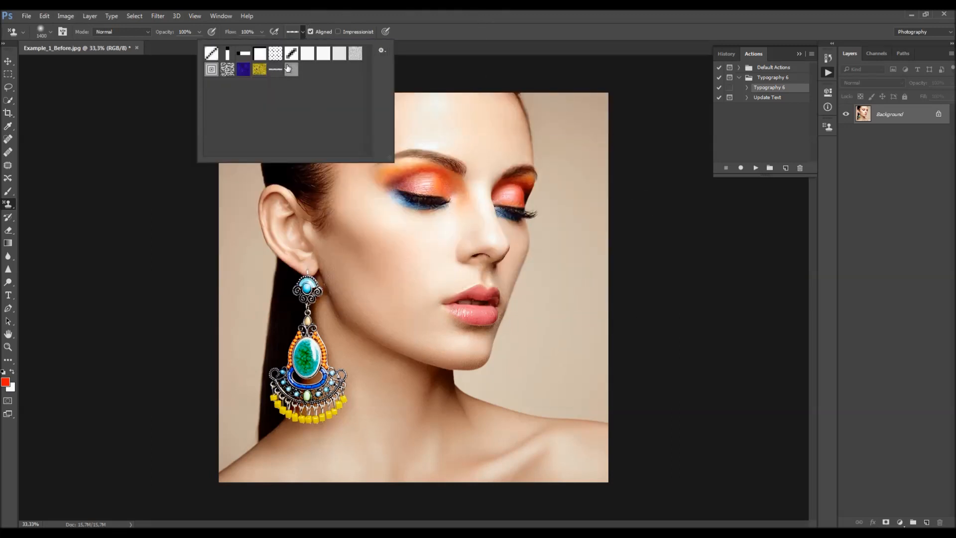
- Add a new layer named brush above the Background
{"action": "left_click", "coordinate": [592, 41]}
{"action": "key", "text": "v"}
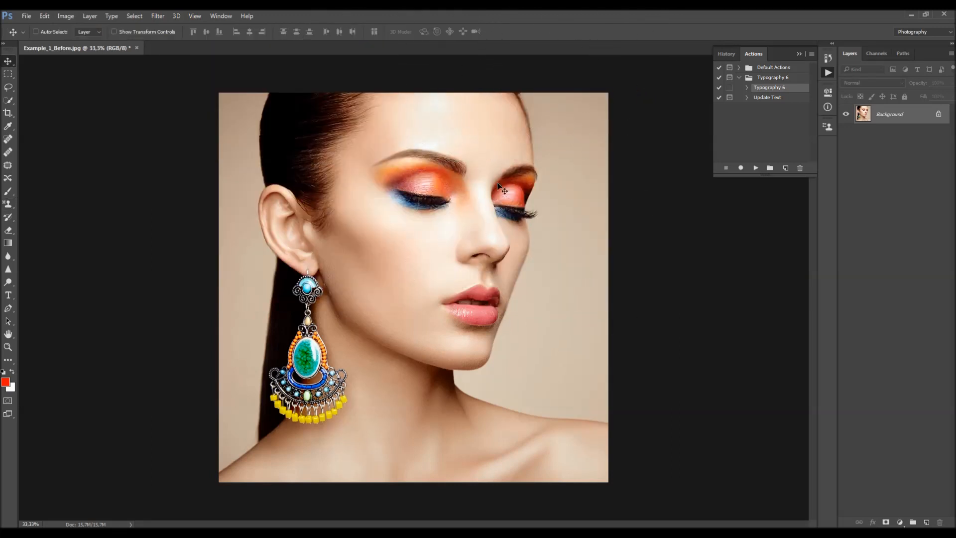
{"action": "scroll", "coordinate": [492, 203], "scroll_direction": "down", "scroll_amount": 2}
{"action": "scroll", "coordinate": [492, 207], "scroll_direction": "up", "scroll_amount": 2}
{"action": "left_click", "coordinate": [89, 16]}
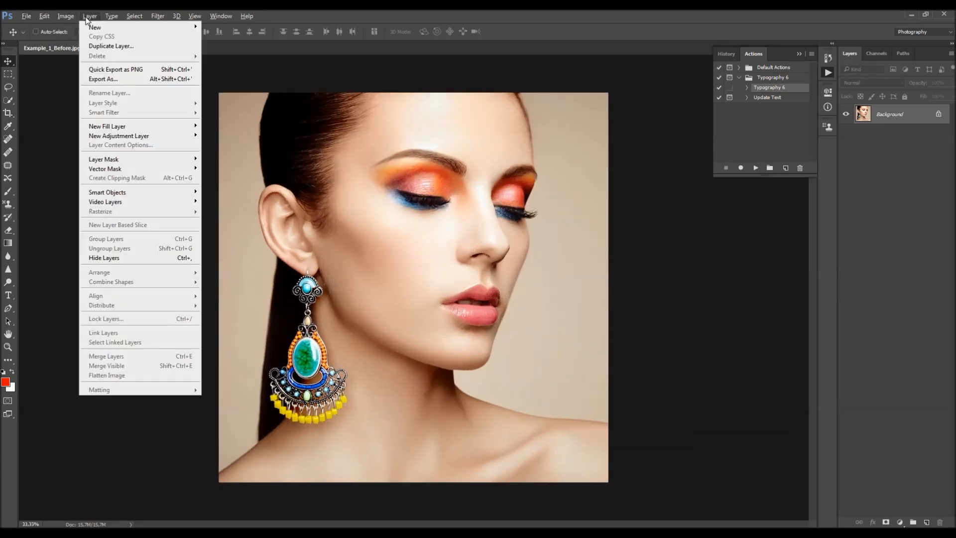
{"action": "mouse_move", "coordinate": [92, 28]}
{"action": "left_click", "coordinate": [217, 27]}
{"action": "type", "text": "brush"}
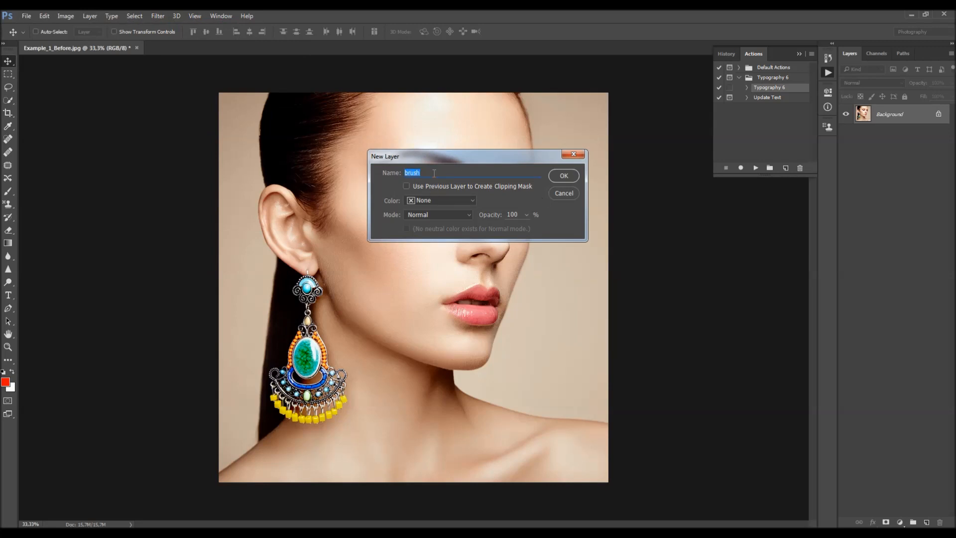
{"action": "left_click", "coordinate": [561, 177]}
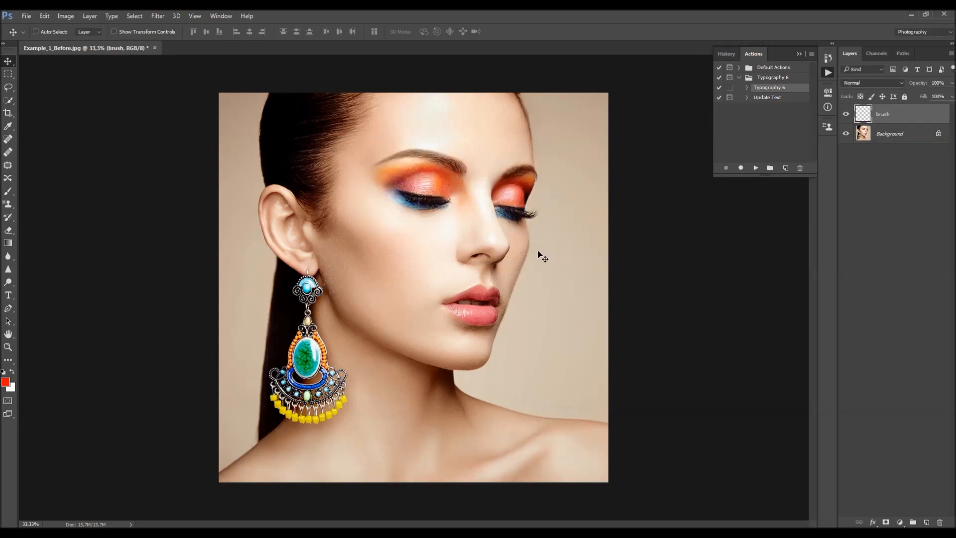
- Try painting strokes over the face on the brush layer with an enlarged brush
{"action": "key", "text": "b"}
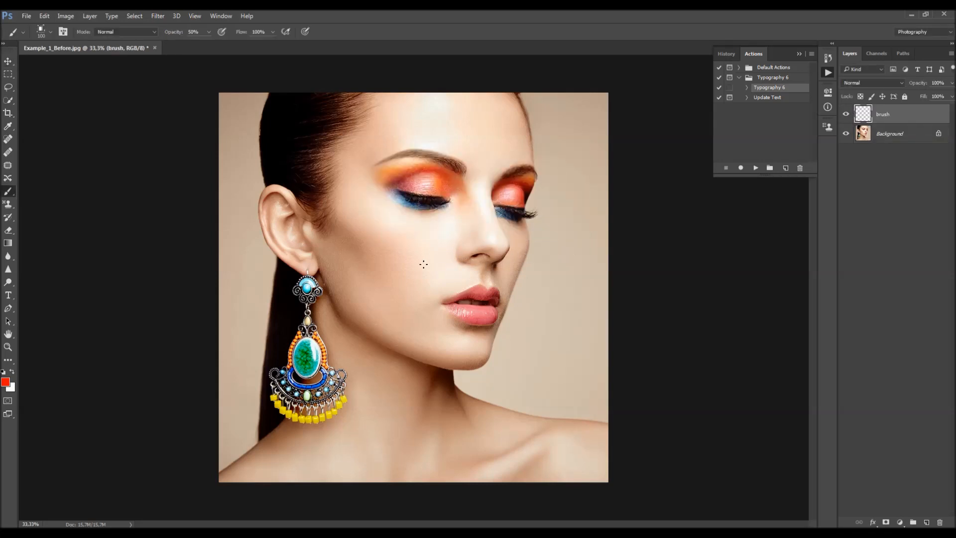
{"action": "left_click", "coordinate": [4, 383]}
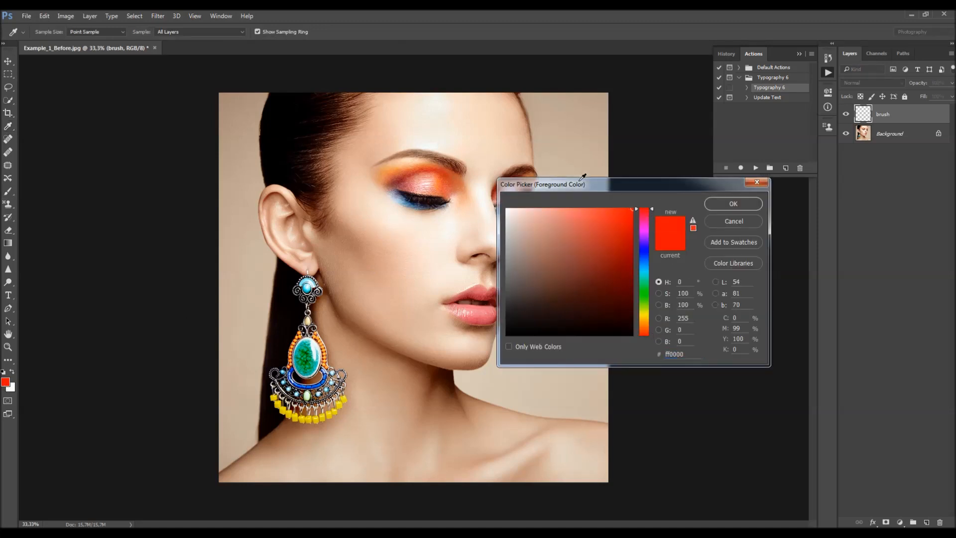
{"action": "left_click", "coordinate": [732, 203]}
{"action": "right_click", "coordinate": [423, 201]}
{"action": "double_click", "coordinate": [505, 325]}
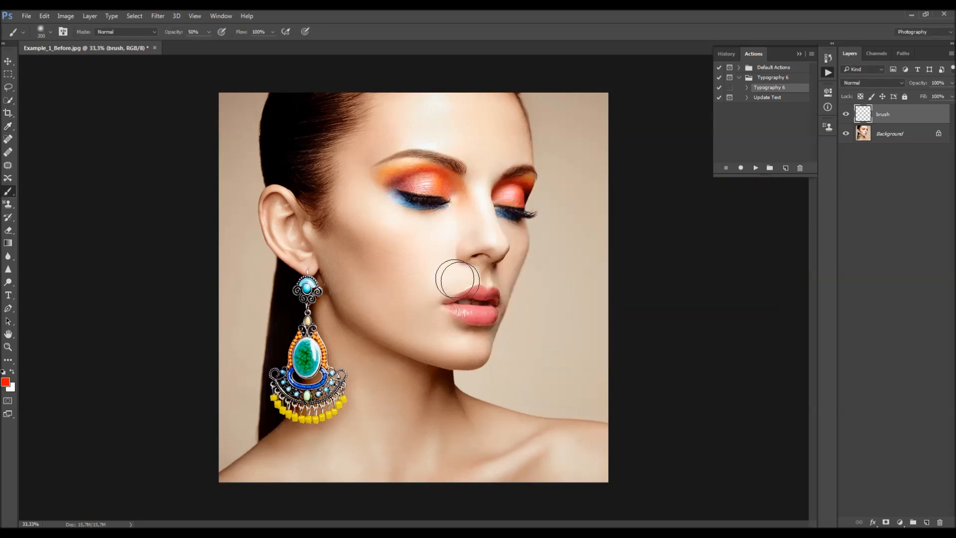
{"action": "key", "text": "bracketright"}
{"action": "key", "text": "bracketright"}
{"action": "left_click_drag", "start_coordinate": [438, 150], "coordinate": [381, 206]}
{"action": "key", "text": "ctrl+z"}
{"action": "mouse_move", "coordinate": [478, 197]}
{"action": "left_mouse_down"}
{"action": "mouse_move", "coordinate": [416, 196]}
{"action": "mouse_move", "coordinate": [390, 132]}
{"action": "mouse_move", "coordinate": [391, 200]}
{"action": "mouse_move", "coordinate": [320, 107]}
{"action": "mouse_move", "coordinate": [321, 214]}
{"action": "mouse_move", "coordinate": [498, 209]}
{"action": "mouse_move", "coordinate": [353, 252]}
{"action": "mouse_move", "coordinate": [299, 343]}
{"action": "mouse_move", "coordinate": [292, 461]}
{"action": "mouse_move", "coordinate": [577, 461]}
{"action": "mouse_move", "coordinate": [371, 393]}
{"action": "mouse_move", "coordinate": [418, 234]}
{"action": "left_mouse_up"}
{"action": "key", "text": "ctrl+z"}
{"action": "key", "text": "v"}
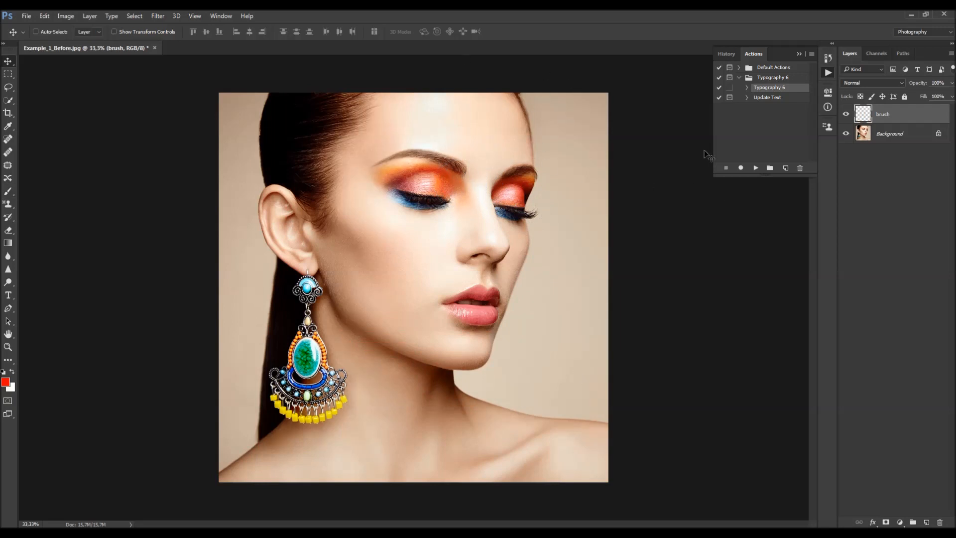
- Select the backdrop around the woman on the Background layer with the Quick Selection tool, subtracting the area near the ear
{"action": "left_click", "coordinate": [895, 138]}
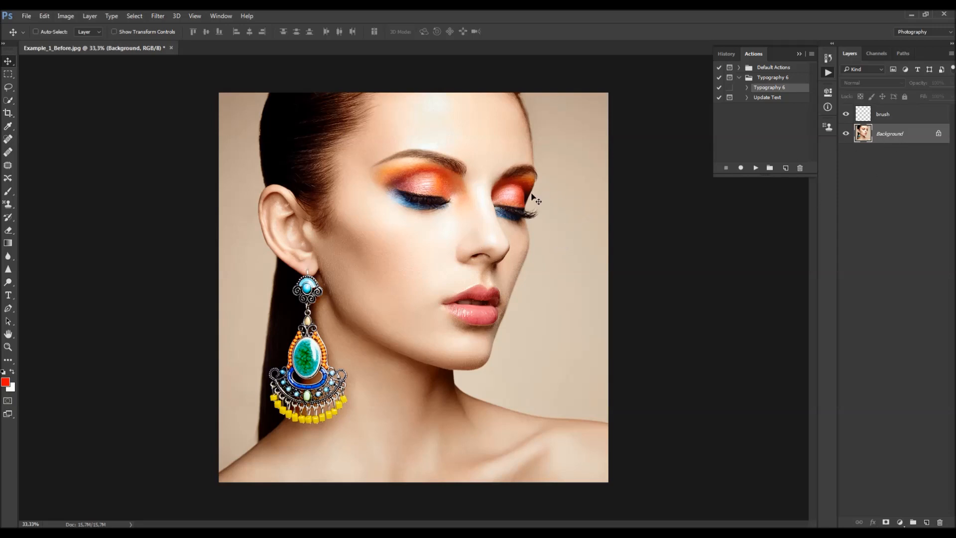
{"action": "left_click", "coordinate": [10, 102]}
{"action": "left_click", "coordinate": [47, 102]}
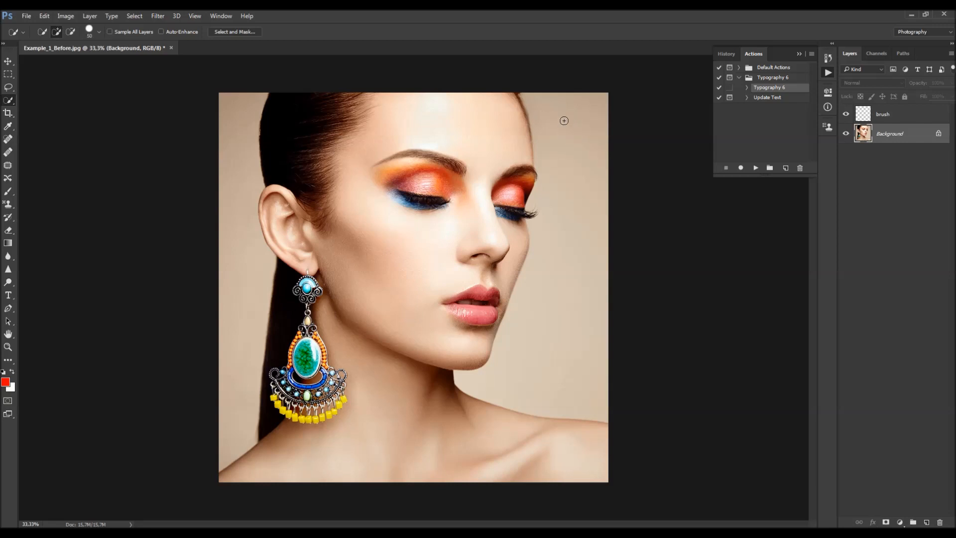
{"action": "mouse_move", "coordinate": [569, 120]}
{"action": "left_mouse_down"}
{"action": "mouse_move", "coordinate": [580, 289]}
{"action": "mouse_move", "coordinate": [600, 333]}
{"action": "left_mouse_up"}
{"action": "mouse_move", "coordinate": [213, 103]}
{"action": "left_mouse_down"}
{"action": "mouse_move", "coordinate": [228, 127]}
{"action": "mouse_move", "coordinate": [236, 254]}
{"action": "mouse_move", "coordinate": [283, 288]}
{"action": "left_mouse_up"}
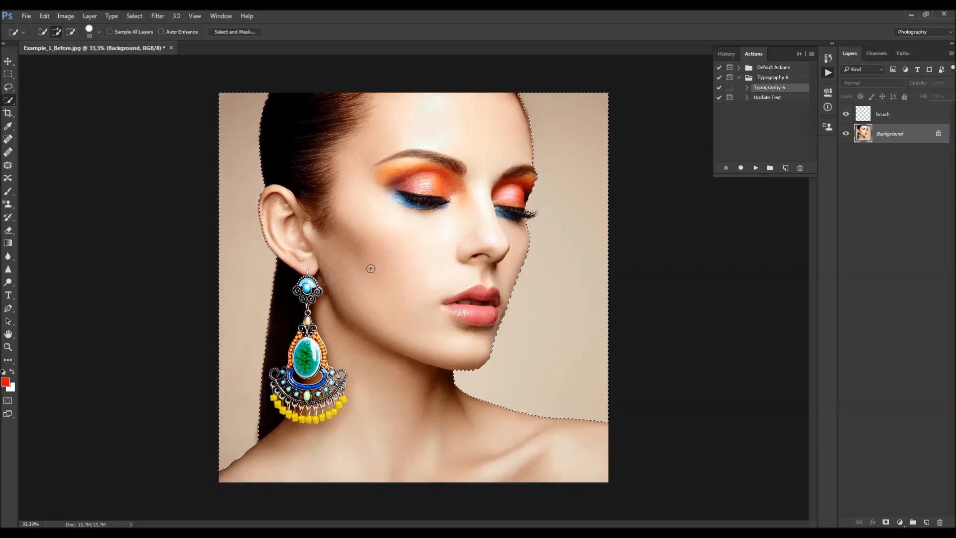
{"action": "scroll", "coordinate": [354, 269], "scroll_direction": "up", "scroll_amount": 3}
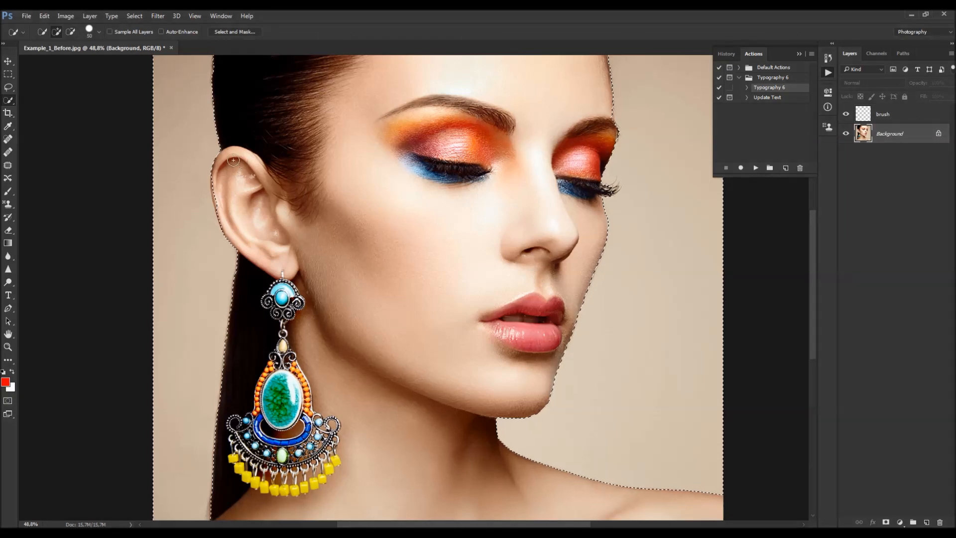
{"action": "key", "text": "alt"}
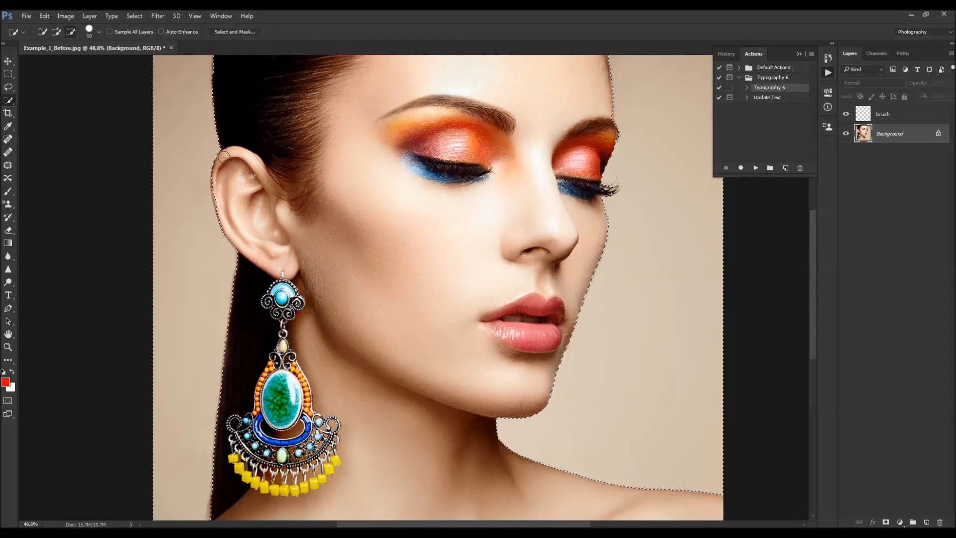
{"action": "left_click_drag", "start_coordinate": [216, 184], "coordinate": [237, 237]}
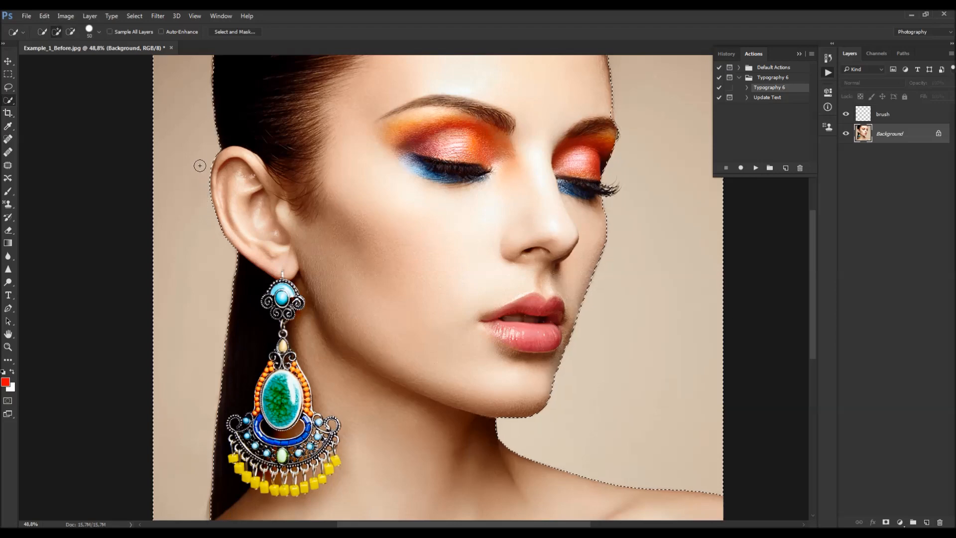
{"action": "scroll", "coordinate": [462, 272], "scroll_direction": "down", "scroll_amount": 2}
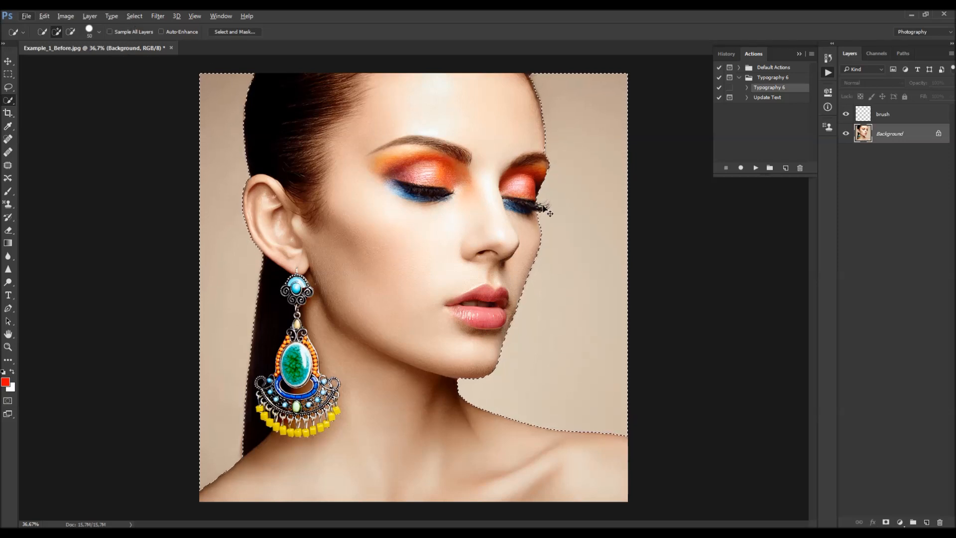
- Invert the selection and smooth it with a 5 pixel sample radius
{"action": "key", "text": "ctrl+shift+i"}
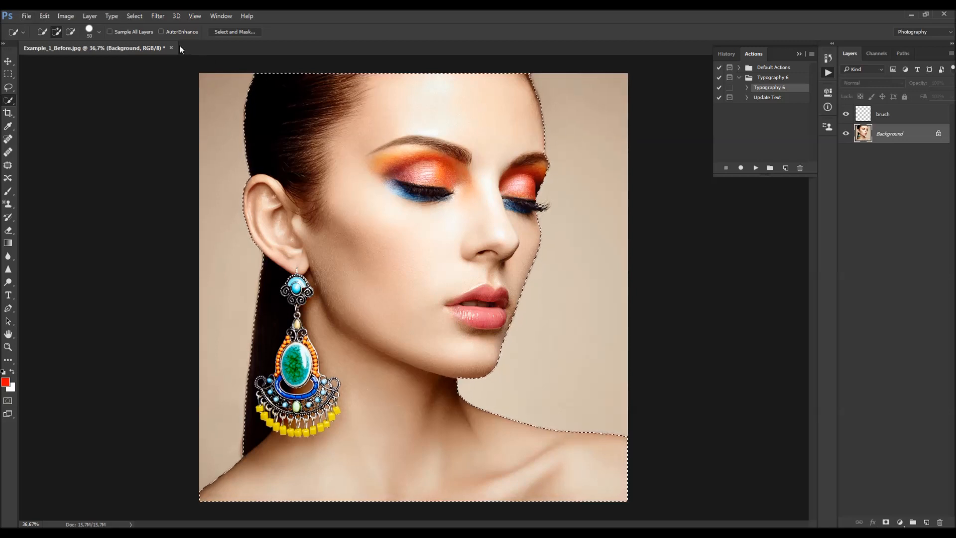
{"action": "left_click", "coordinate": [135, 16]}
{"action": "mouse_move", "coordinate": [163, 144]}
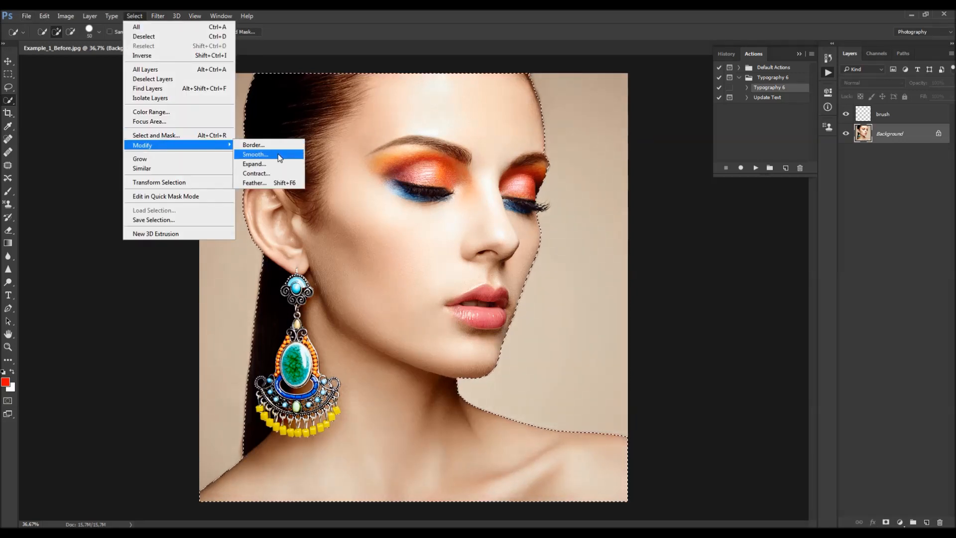
{"action": "left_click", "coordinate": [269, 155]}
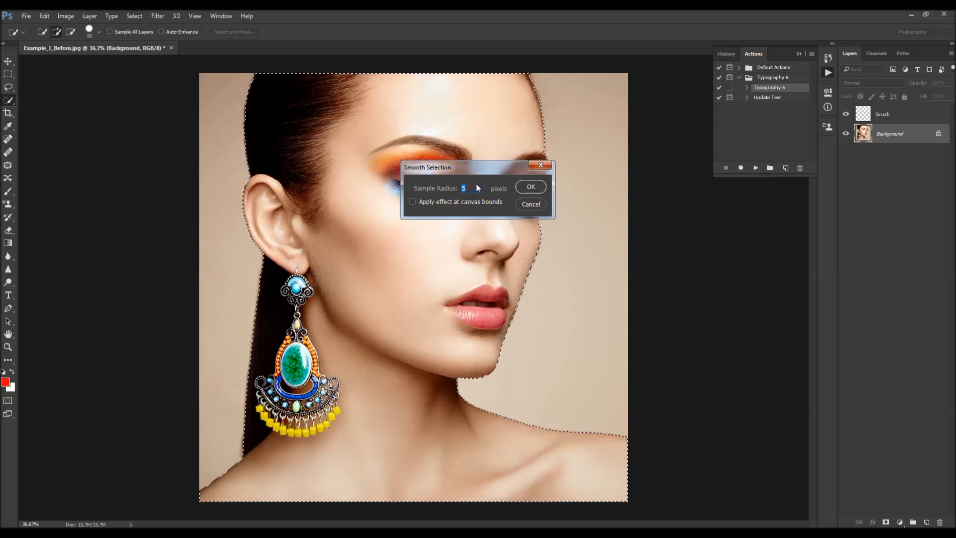
{"action": "left_click", "coordinate": [531, 187]}
- Contract the selection by 10 pixels and feather it by 10 pixels
{"action": "left_click", "coordinate": [134, 16]}
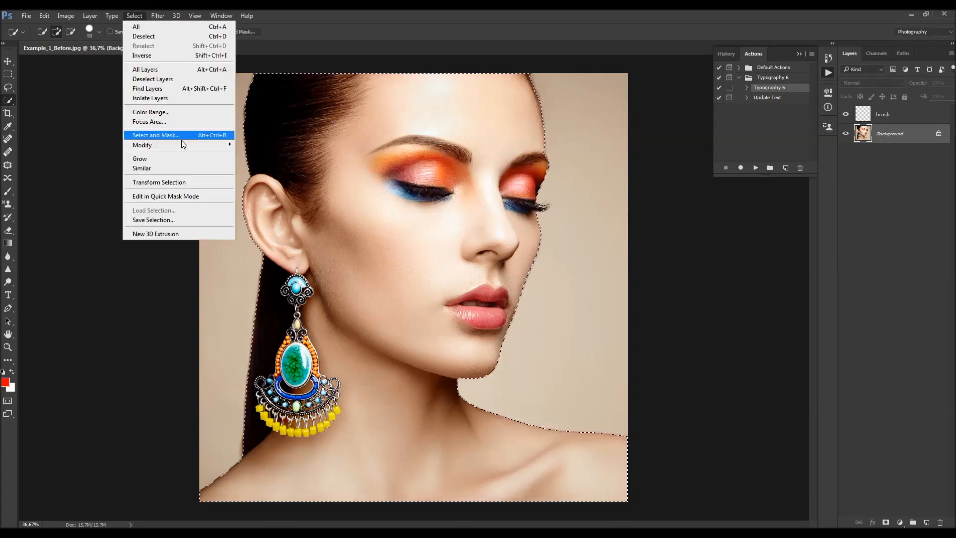
{"action": "mouse_move", "coordinate": [162, 145]}
{"action": "left_click", "coordinate": [273, 173]}
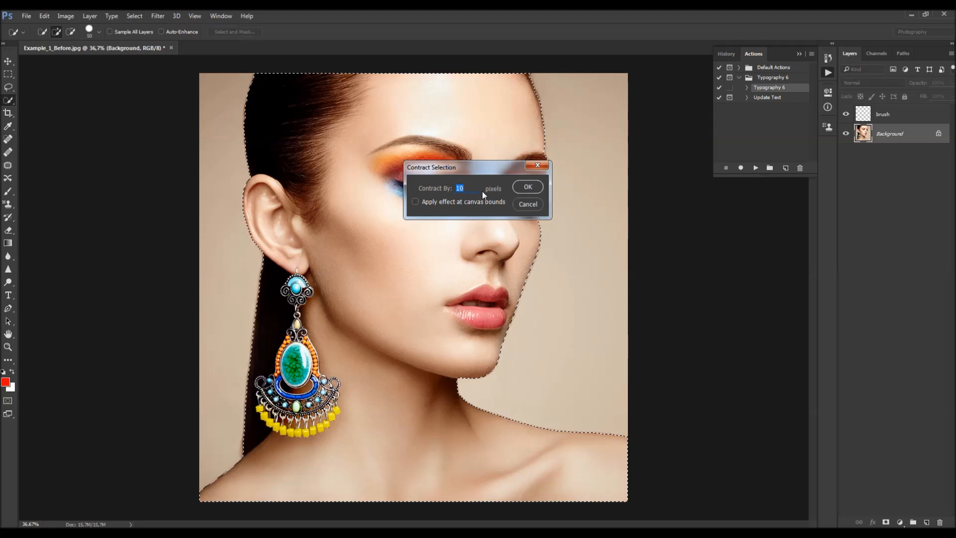
{"action": "left_click", "coordinate": [528, 187]}
{"action": "left_click", "coordinate": [134, 16]}
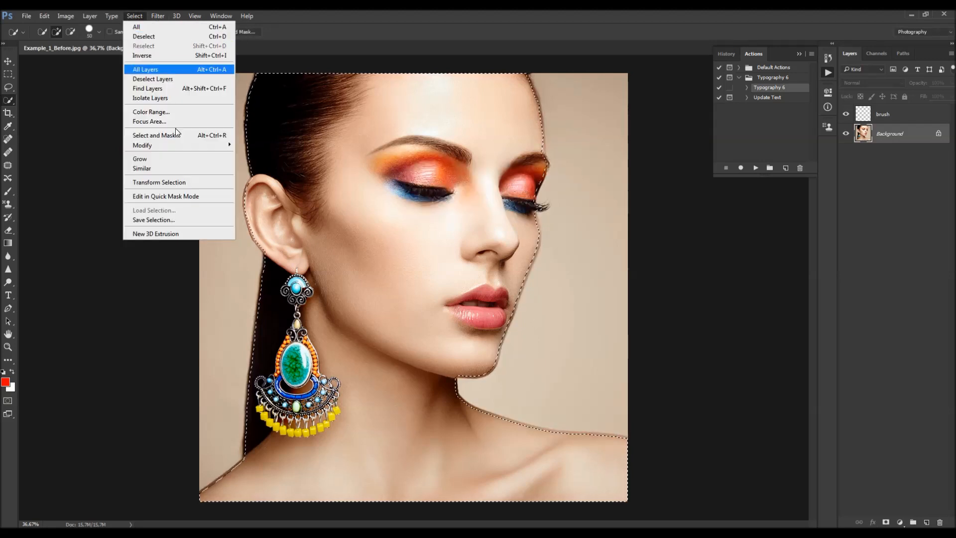
{"action": "mouse_move", "coordinate": [184, 146]}
{"action": "left_click", "coordinate": [264, 183]}
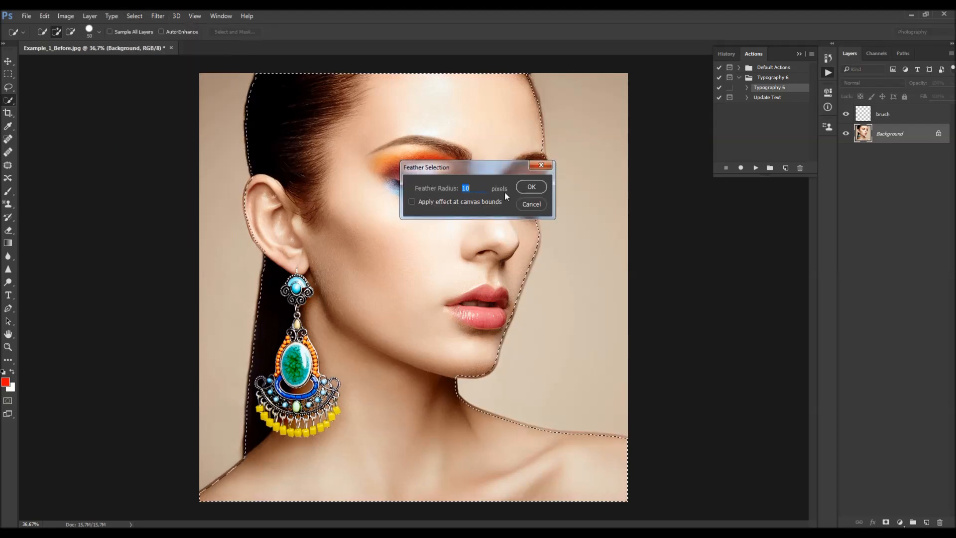
{"action": "left_click", "coordinate": [528, 187]}
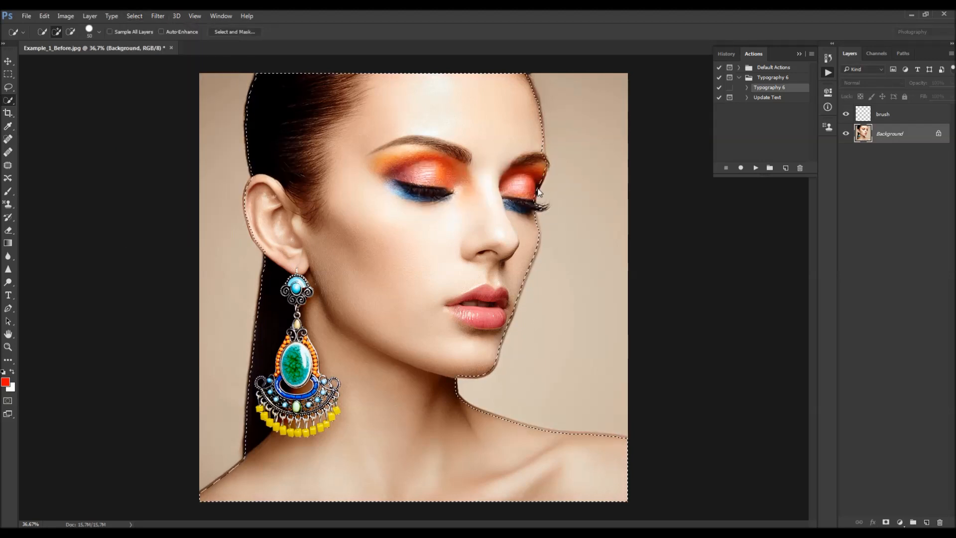
- Fill the selection on the brush layer with the red foreground color and deselect
{"action": "left_click", "coordinate": [886, 119]}
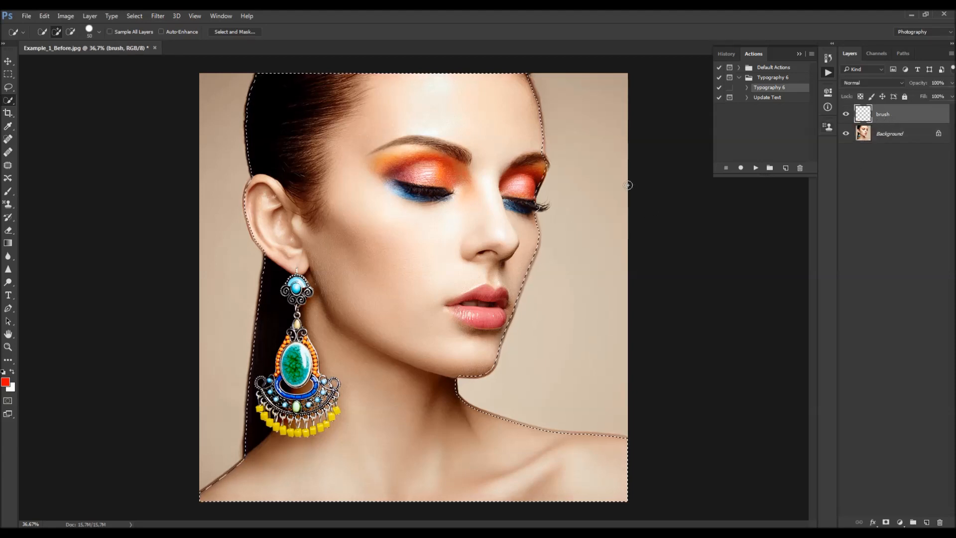
{"action": "key", "text": "shift+F5"}
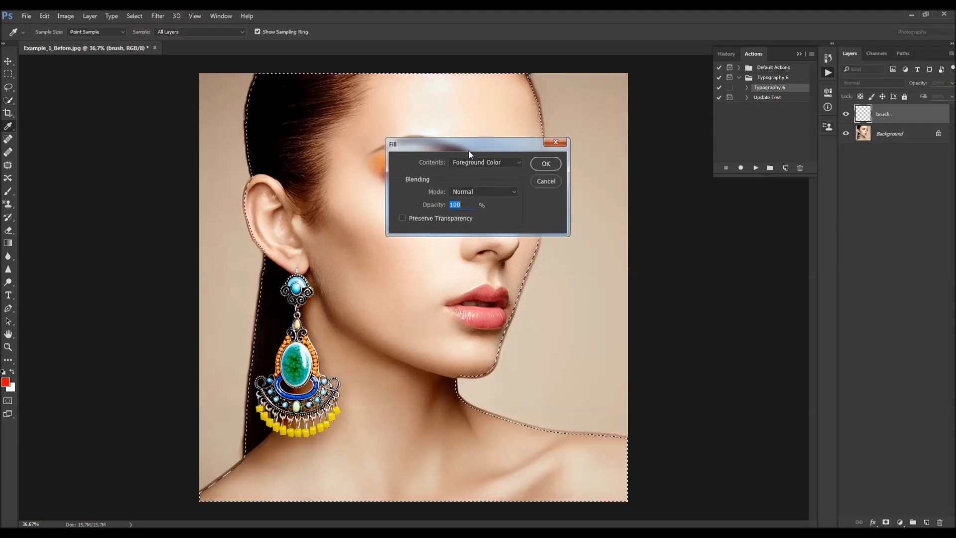
{"action": "left_click", "coordinate": [546, 164]}
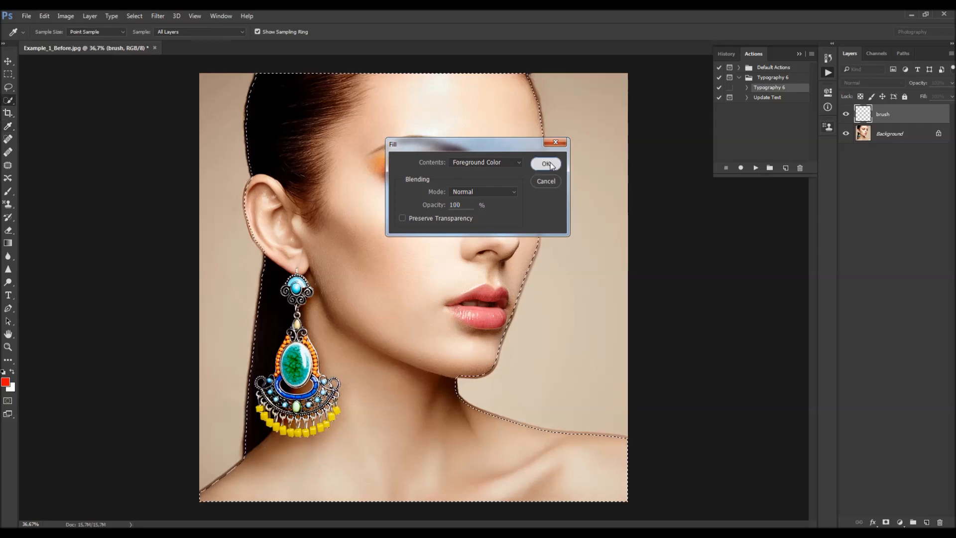
{"action": "key", "text": "ctrl+d"}
{"action": "key", "text": "v"}
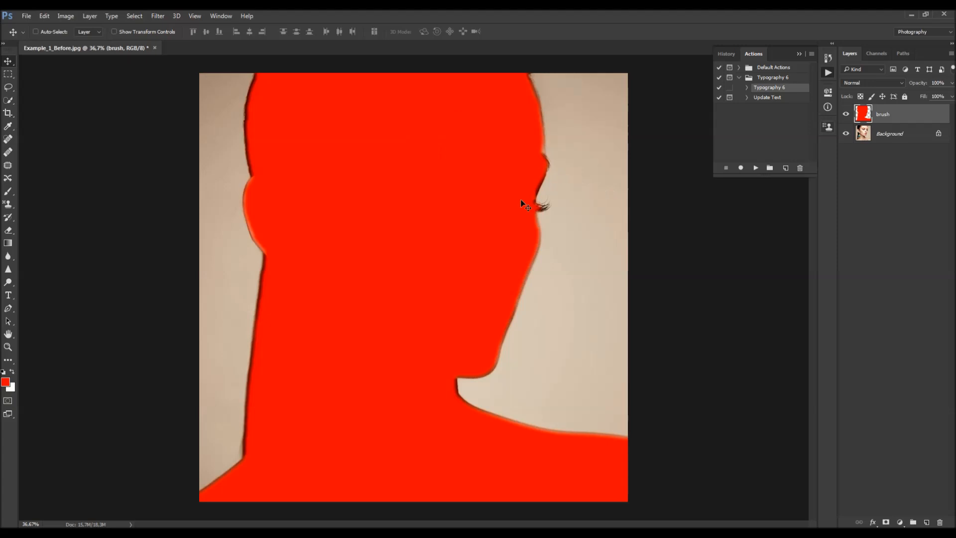
- Toggle the brush layer's visibility to compare the fill with the photo
{"action": "left_click", "coordinate": [845, 114]}
{"action": "left_click", "coordinate": [846, 114]}
{"action": "left_click", "coordinate": [847, 115]}
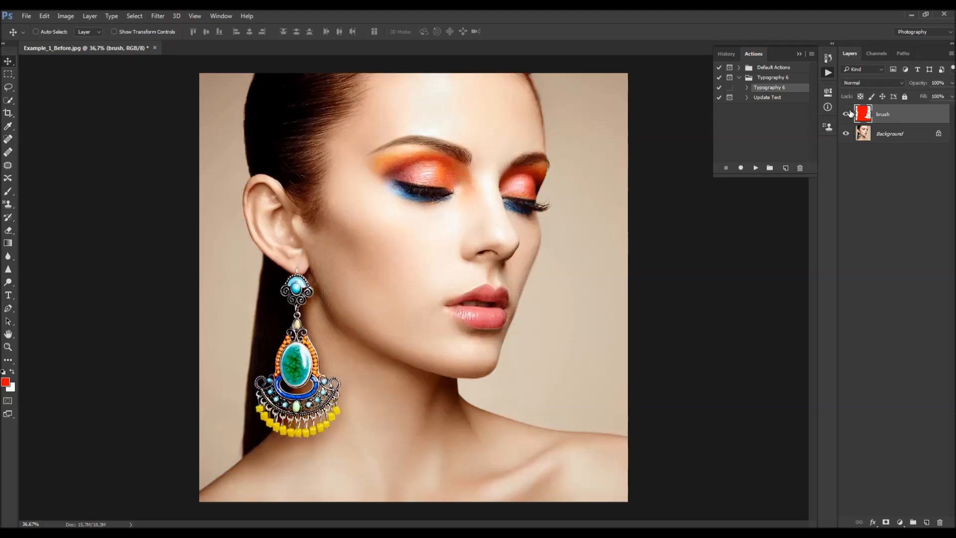
{"action": "left_click", "coordinate": [846, 115]}
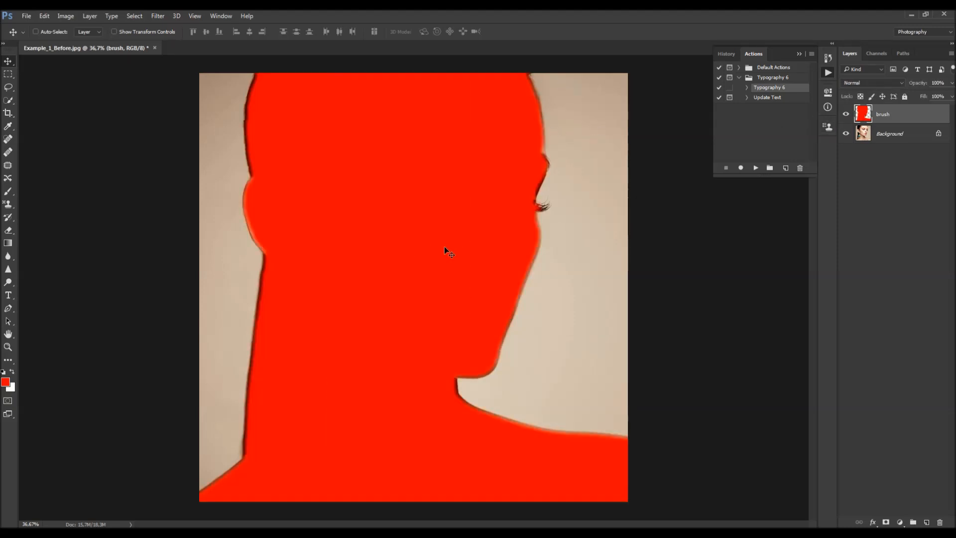
{"action": "key", "text": "ctrl+minus"}
{"action": "key", "text": "e"}
{"action": "key", "text": "alt+e"}
{"action": "key", "text": "Escape"}
{"action": "key", "text": "v"}
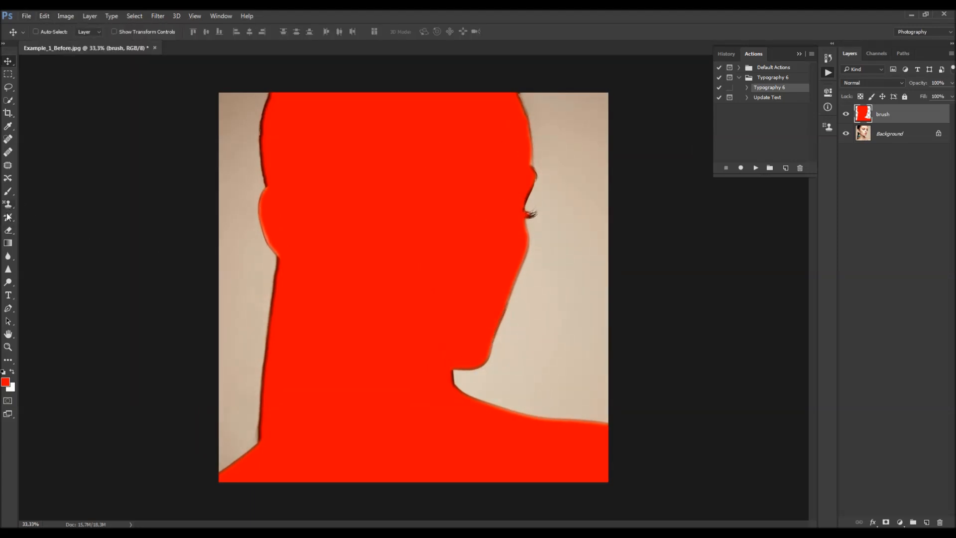
- Erase the red fill around the hair, ear and neck with a large soft Eraser brush, leaving a soft face shape
{"action": "left_click", "coordinate": [8, 230]}
{"action": "right_click", "coordinate": [453, 254]}
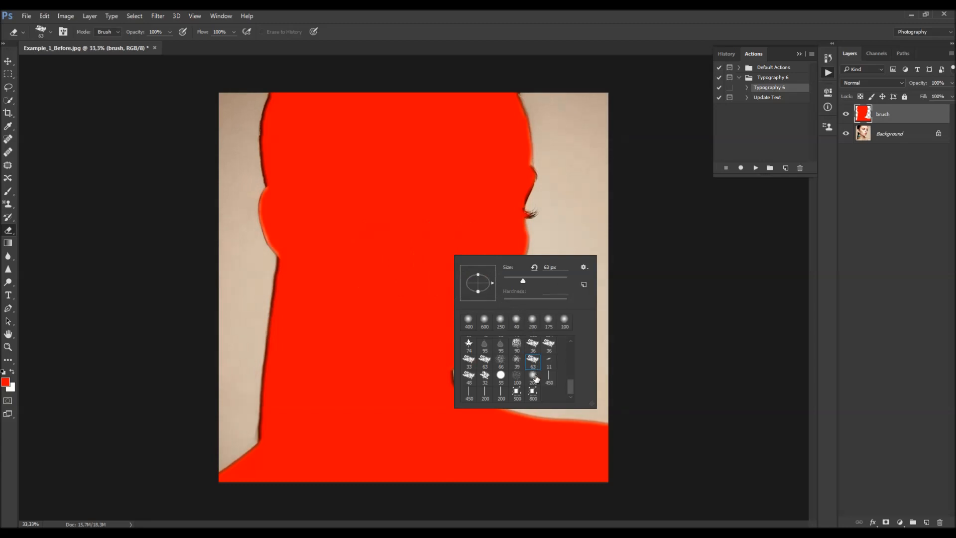
{"action": "double_click", "coordinate": [535, 377]}
{"action": "key", "text": "bracketright"}
{"action": "key", "text": "bracketright"}
{"action": "key", "text": "bracketright"}
{"action": "key", "text": "bracketright"}
{"action": "key", "text": "bracketright"}
{"action": "key", "text": "bracketright"}
{"action": "key", "text": "bracketright"}
{"action": "key", "text": "bracketright"}
{"action": "mouse_move", "coordinate": [576, 465]}
{"action": "left_mouse_down"}
{"action": "mouse_move", "coordinate": [426, 480]}
{"action": "mouse_move", "coordinate": [214, 440]}
{"action": "mouse_move", "coordinate": [343, 452]}
{"action": "mouse_move", "coordinate": [296, 355]}
{"action": "mouse_move", "coordinate": [300, 304]}
{"action": "mouse_move", "coordinate": [257, 213]}
{"action": "mouse_move", "coordinate": [301, 103]}
{"action": "mouse_move", "coordinate": [405, 70]}
{"action": "mouse_move", "coordinate": [513, 55]}
{"action": "mouse_move", "coordinate": [610, 73]}
{"action": "mouse_move", "coordinate": [448, 80]}
{"action": "left_mouse_up"}
{"action": "key", "text": "v"}
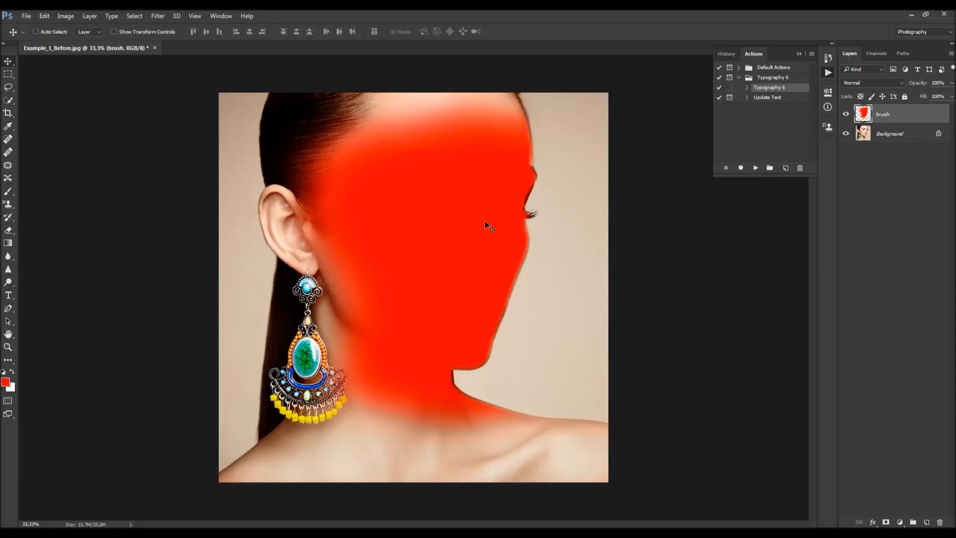
- Close the document and open Example_1_Brushed from the Desktop
{"action": "left_click", "coordinate": [155, 49]}
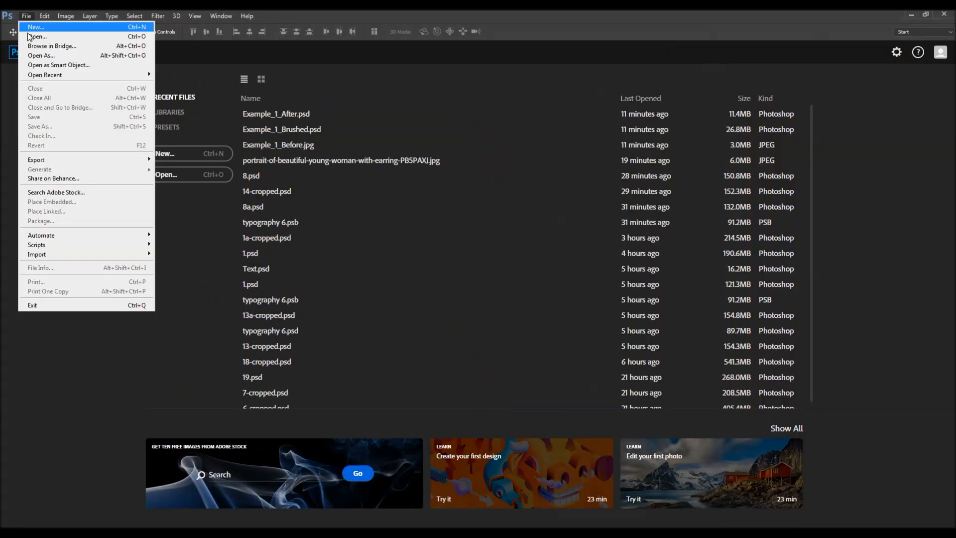
{"action": "left_click", "coordinate": [22, 33]}
{"action": "scroll", "coordinate": [298, 130], "scroll_direction": "down", "scroll_amount": 5}
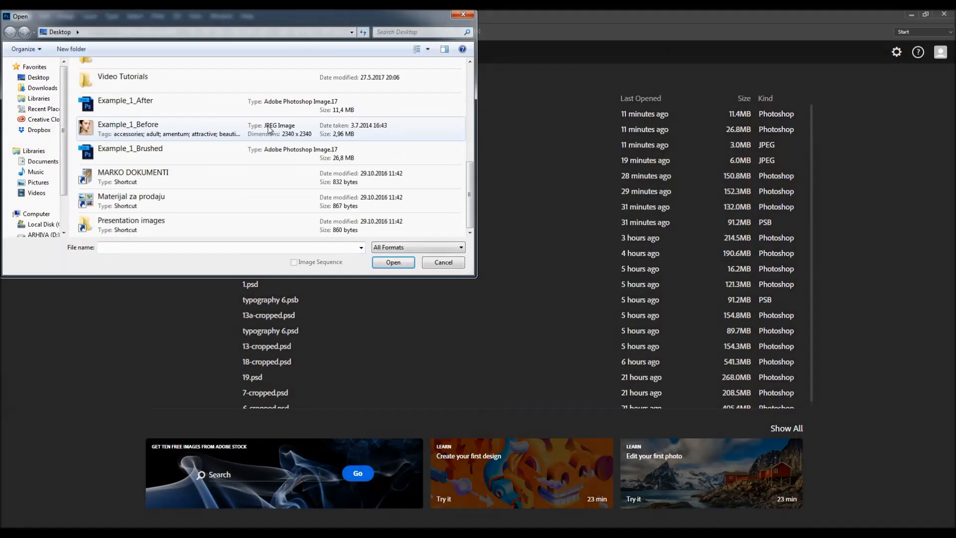
{"action": "double_click", "coordinate": [162, 149]}
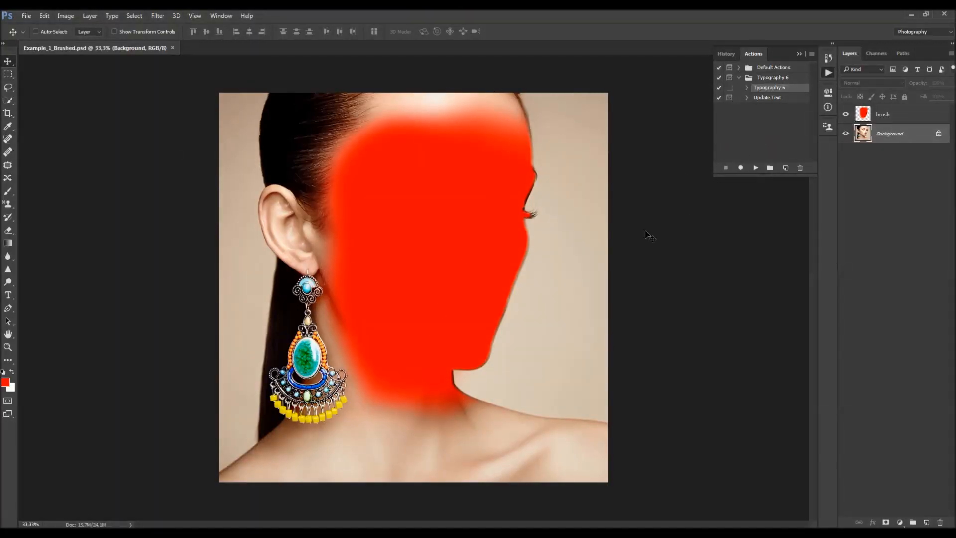
- Examine how the red brush layer covers the face by selecting it and toggling its visibility
{"action": "left_click", "coordinate": [869, 118]}
{"action": "left_click", "coordinate": [846, 116]}
{"action": "left_click", "coordinate": [846, 116]}
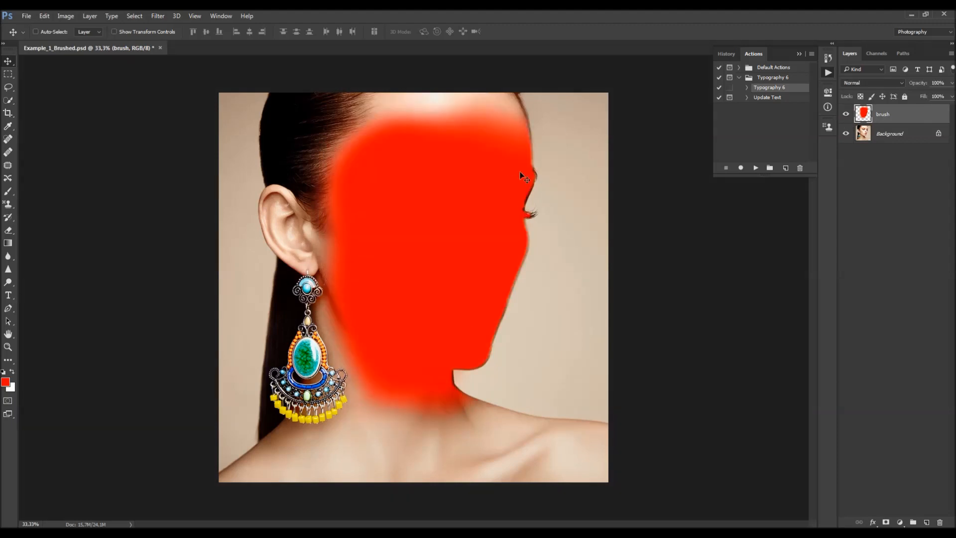
{"action": "mouse_move", "coordinate": [519, 171]}
{"action": "left_mouse_down"}
{"action": "mouse_move", "coordinate": [438, 167]}
{"action": "mouse_move", "coordinate": [481, 169]}
{"action": "left_mouse_up"}
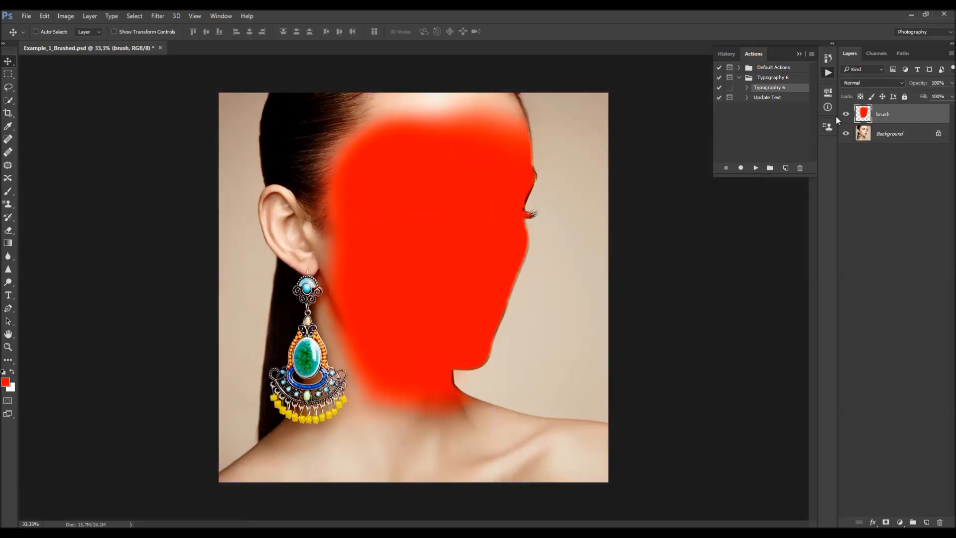
{"action": "left_click", "coordinate": [846, 115]}
{"action": "left_click", "coordinate": [846, 114]}
{"action": "scroll", "coordinate": [463, 151], "scroll_direction": "down", "scroll_amount": 6}
{"action": "scroll", "coordinate": [511, 169], "scroll_direction": "up", "scroll_amount": 6}
{"action": "scroll", "coordinate": [517, 163], "scroll_direction": "down", "scroll_amount": 1}
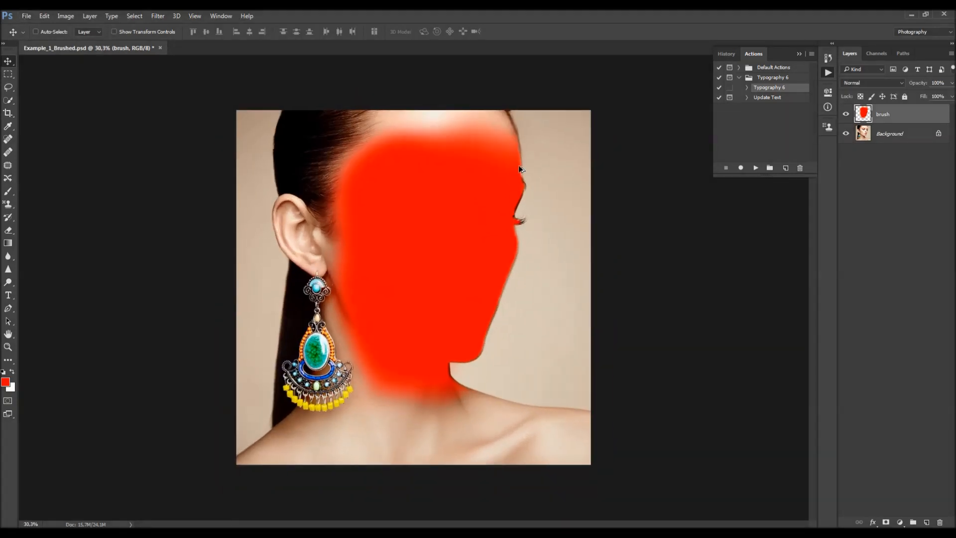
{"action": "scroll", "coordinate": [479, 98], "scroll_direction": "down", "scroll_amount": 2}
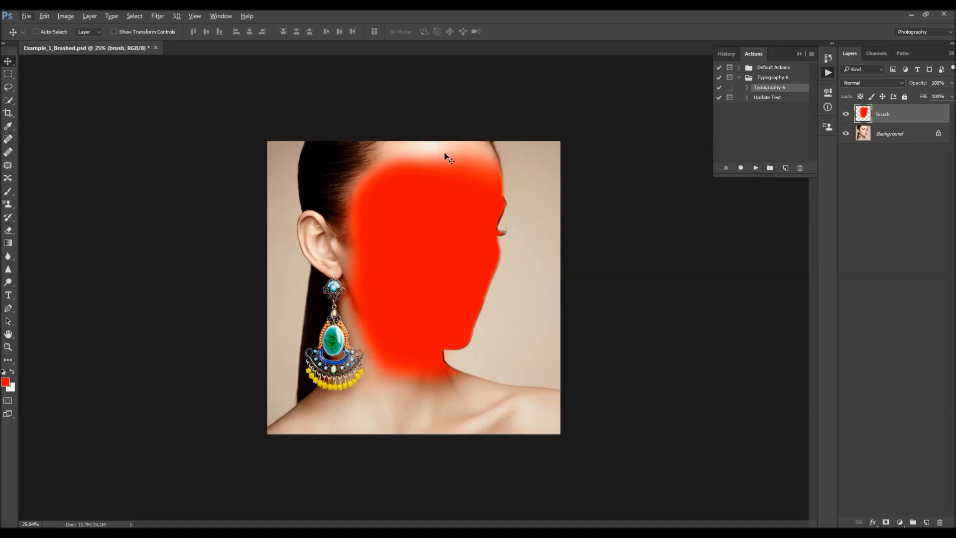
{"action": "left_click", "coordinate": [845, 114]}
{"action": "left_click", "coordinate": [845, 114]}
{"action": "scroll", "coordinate": [478, 179], "scroll_direction": "up", "scroll_amount": 1}
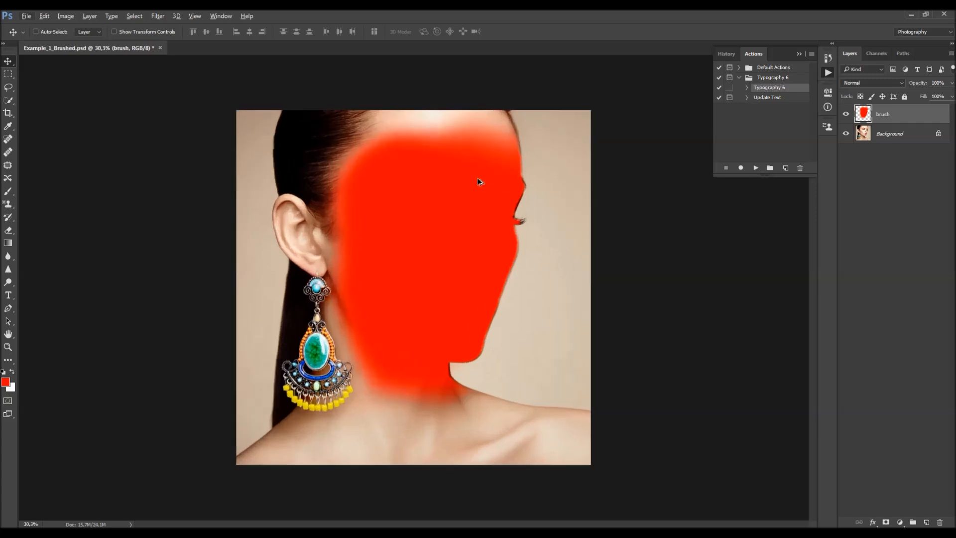
- Extend the canvas height by 200 pixels with Canvas Size, adding space above the photo
{"action": "left_click", "coordinate": [67, 16]}
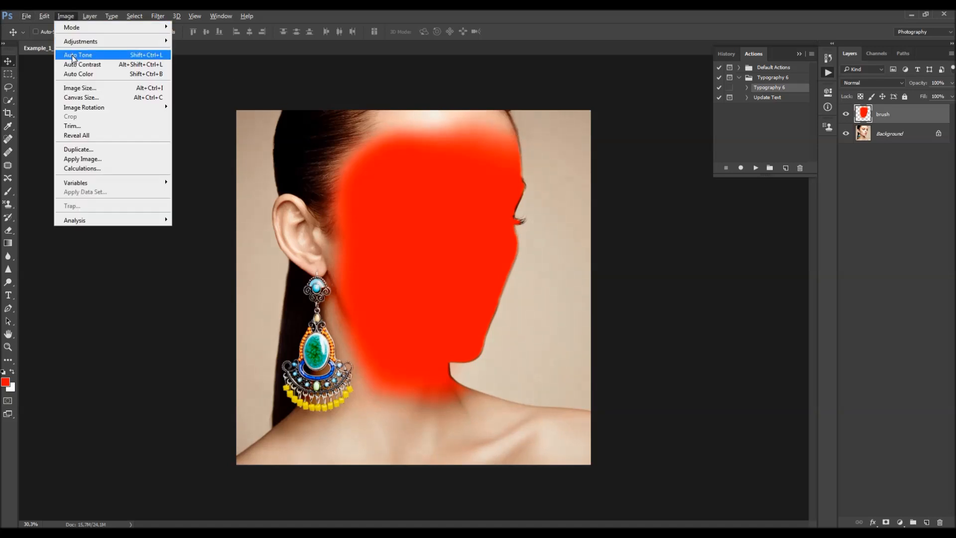
{"action": "left_click", "coordinate": [80, 97]}
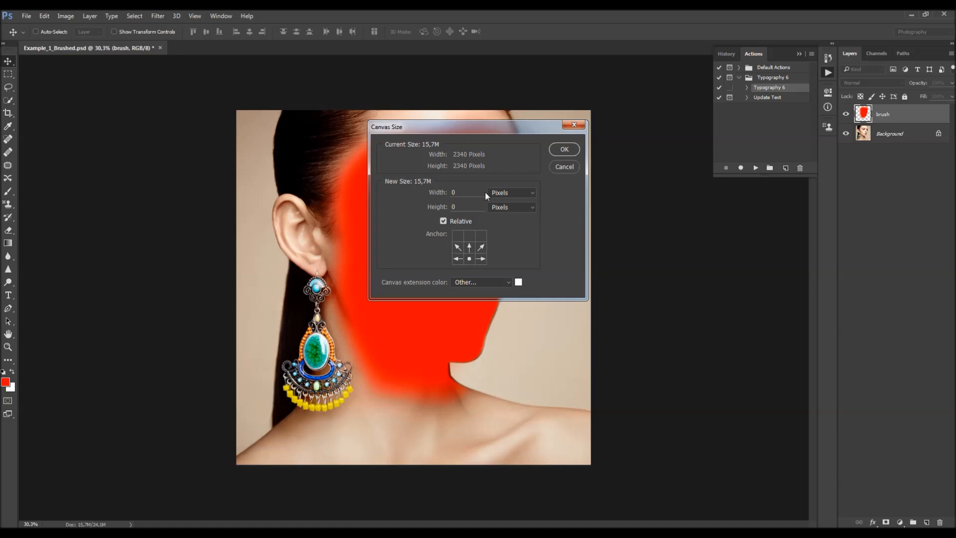
{"action": "type", "text": "200"}
{"action": "left_click", "coordinate": [564, 152]}
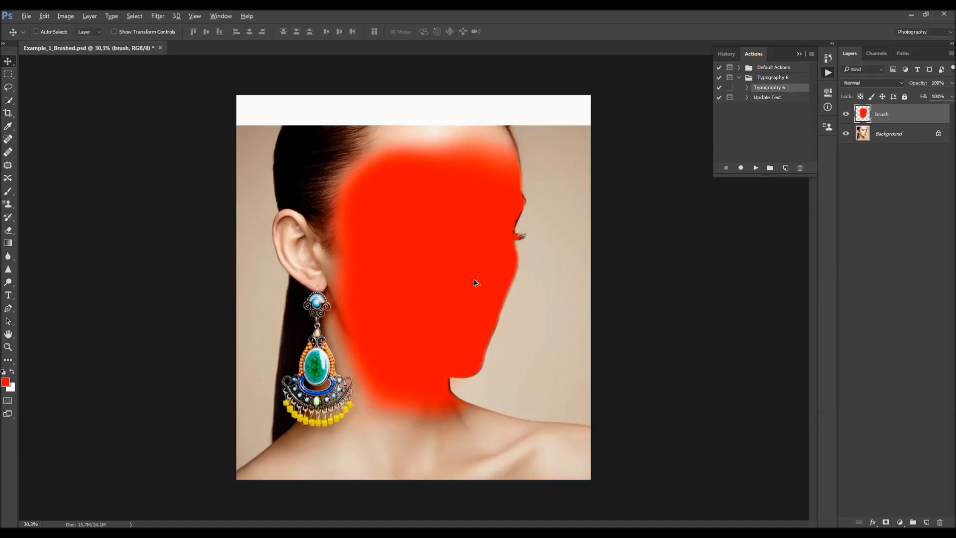
{"action": "key", "text": "ctrl+minus"}
{"action": "key", "text": "ctrl+minus"}
{"action": "key", "text": "ctrl+plus"}
{"action": "key", "text": "ctrl+0"}
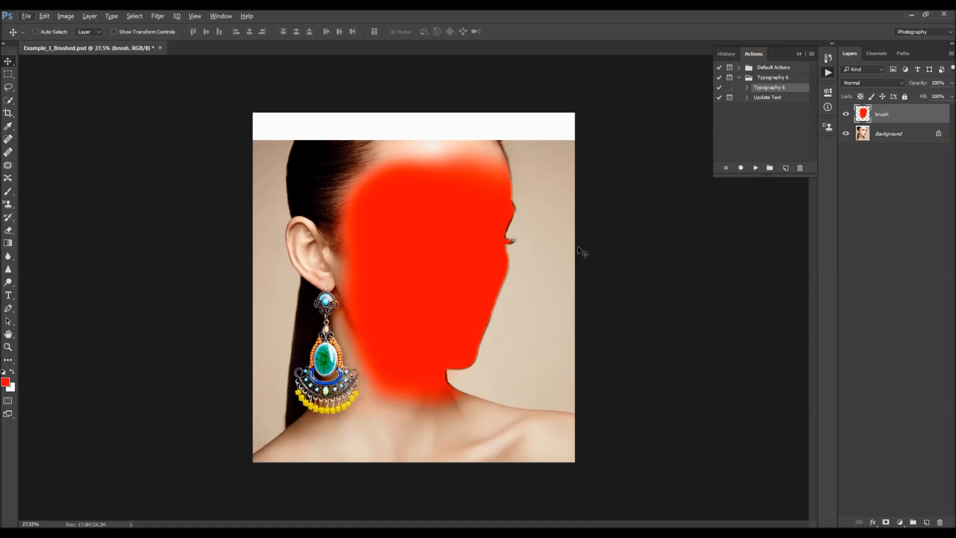
{"action": "scroll", "coordinate": [538, 219], "scroll_direction": "up", "scroll_amount": 1}
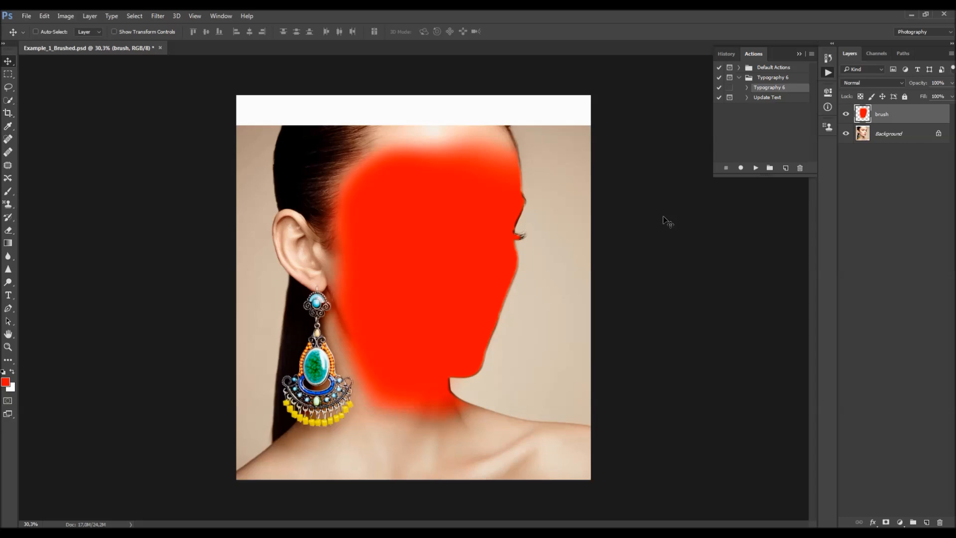
- Run the Typography 6 action on the prepared photo and open up the resulting layer group
{"action": "left_click", "coordinate": [756, 168]}
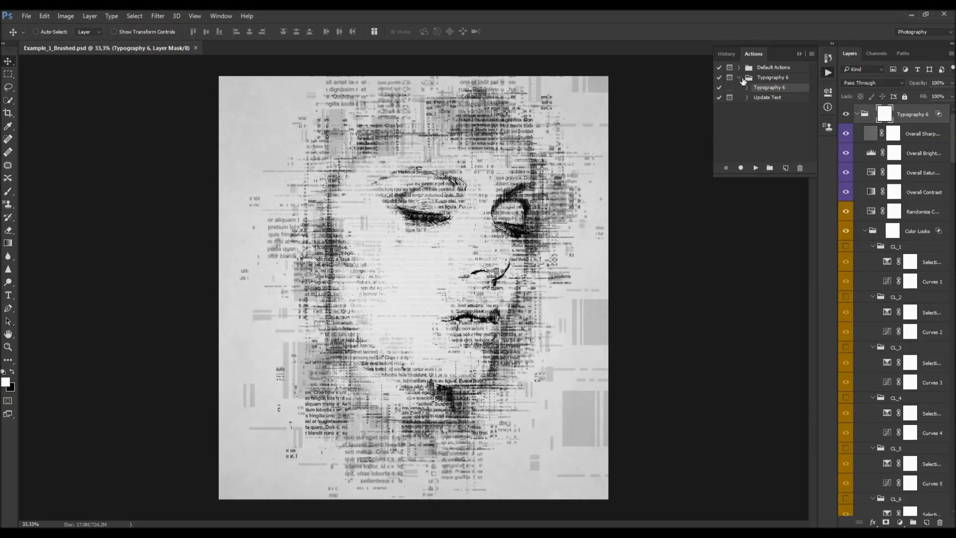
{"action": "left_click", "coordinate": [798, 55]}
{"action": "left_click_drag", "start_coordinate": [839, 184], "coordinate": [795, 183]}
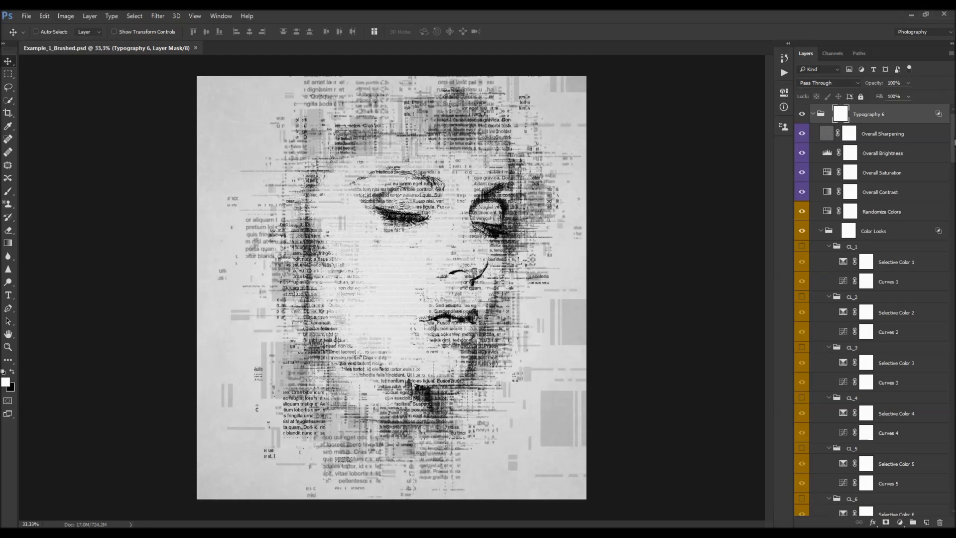
{"action": "mouse_move", "coordinate": [954, 142]}
{"action": "left_mouse_down"}
{"action": "mouse_move", "coordinate": [954, 432]}
{"action": "mouse_move", "coordinate": [954, 139]}
{"action": "left_mouse_up"}
{"action": "left_click_drag", "start_coordinate": [851, 158], "coordinate": [815, 137]}
{"action": "left_click", "coordinate": [814, 135], "text": "ctrl"}
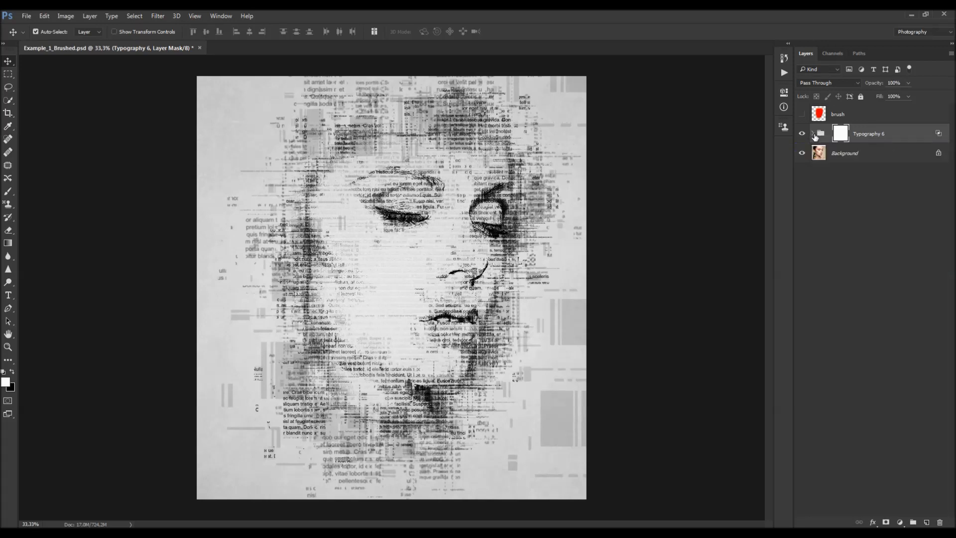
{"action": "left_click", "coordinate": [814, 133]}
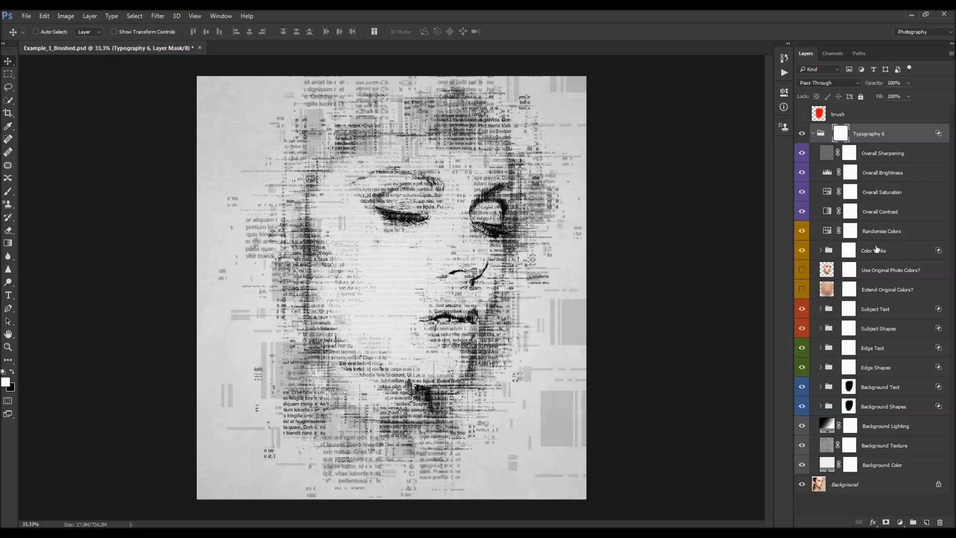
- Hide all sublayers of the Typography 6 group, then show only the Background Color layer
{"action": "left_click_drag", "start_coordinate": [802, 153], "coordinate": [803, 464]}
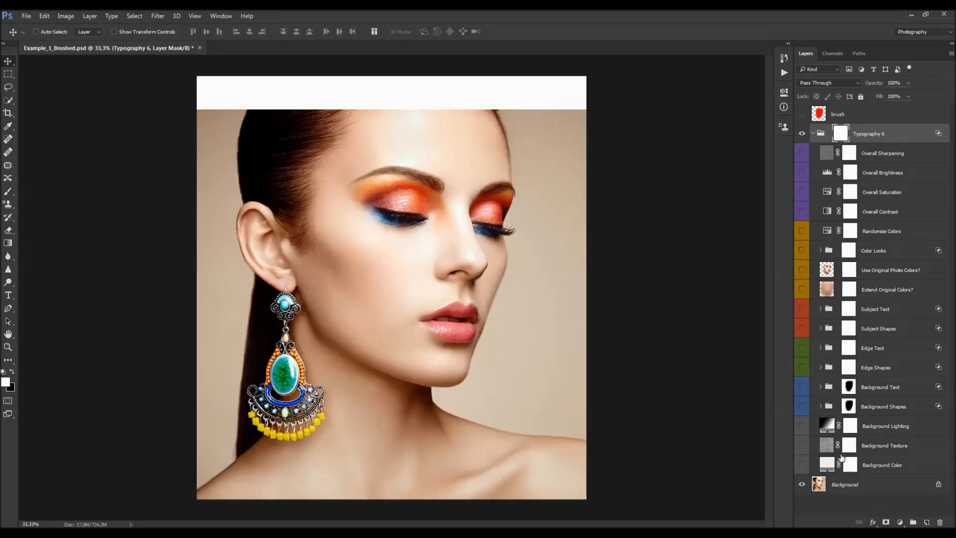
{"action": "left_click", "coordinate": [890, 461]}
{"action": "left_click", "coordinate": [803, 464]}
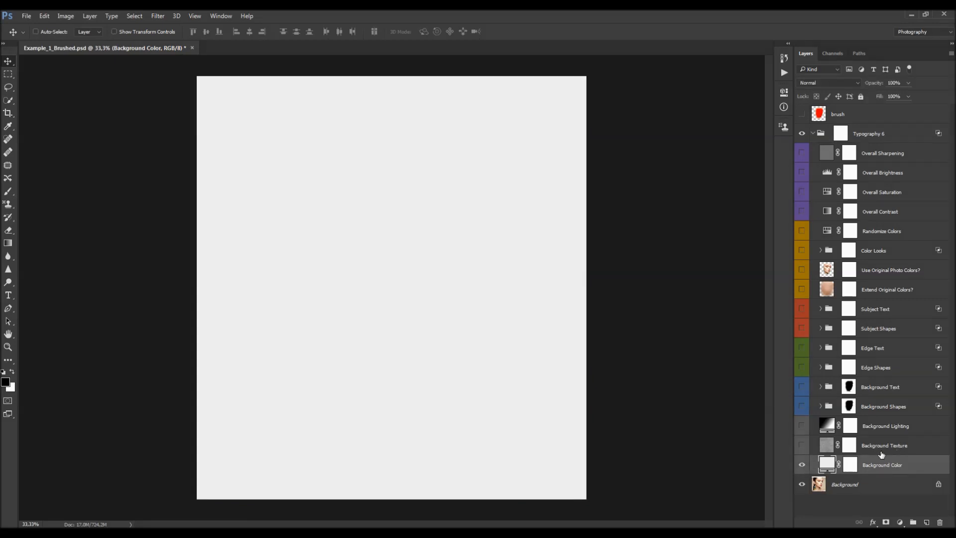
- Adjust the Background Color fill layer's color in the color picker
{"action": "double_click", "coordinate": [827, 466]}
{"action": "left_click_drag", "start_coordinate": [630, 244], "coordinate": [633, 225]}
{"action": "left_click_drag", "start_coordinate": [644, 225], "coordinate": [646, 316]}
{"action": "left_click_drag", "start_coordinate": [547, 231], "coordinate": [621, 208]}
{"action": "left_click", "coordinate": [745, 220]}
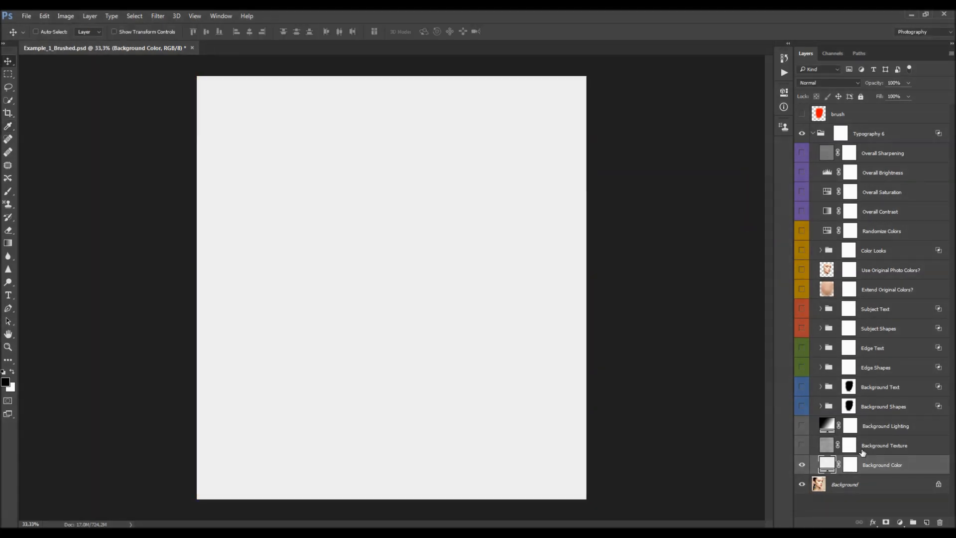
- Show and select the Background Texture layer, toggling it to compare the texture
{"action": "left_click", "coordinate": [801, 445]}
{"action": "left_click", "coordinate": [876, 451]}
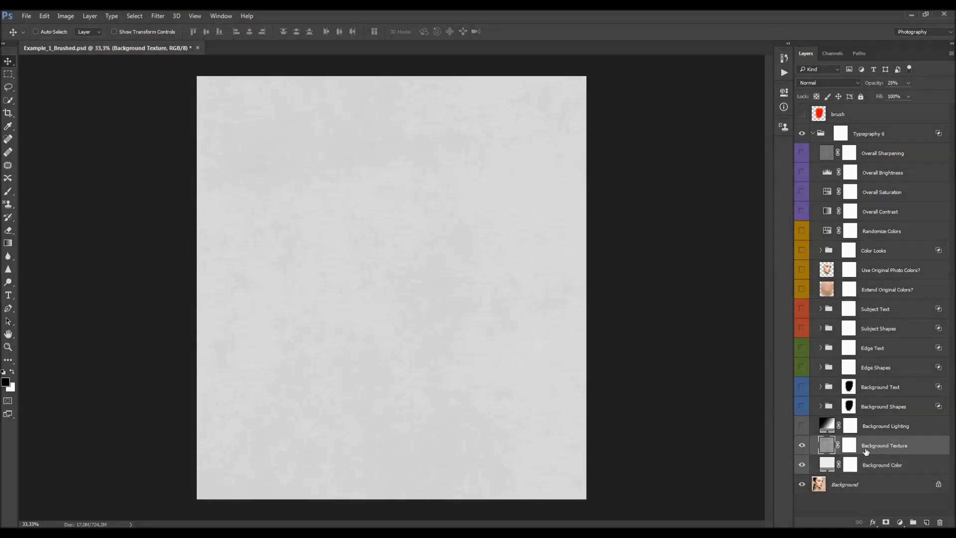
{"action": "left_click", "coordinate": [801, 445]}
{"action": "left_click", "coordinate": [801, 446]}
- Try lowering the Background Texture layer's opacity and undo both changes
{"action": "left_click_drag", "start_coordinate": [876, 83], "coordinate": [869, 104]}
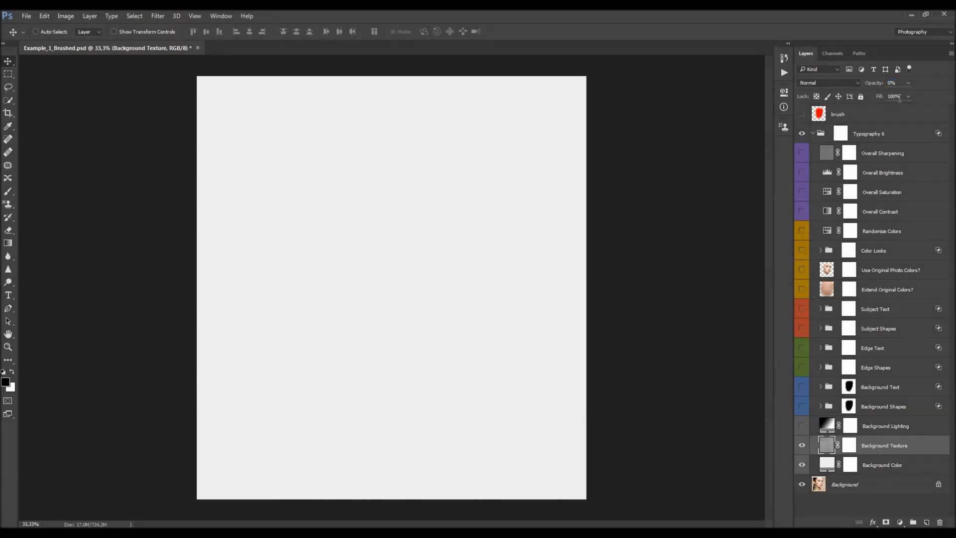
{"action": "key", "text": "ctrl+z"}
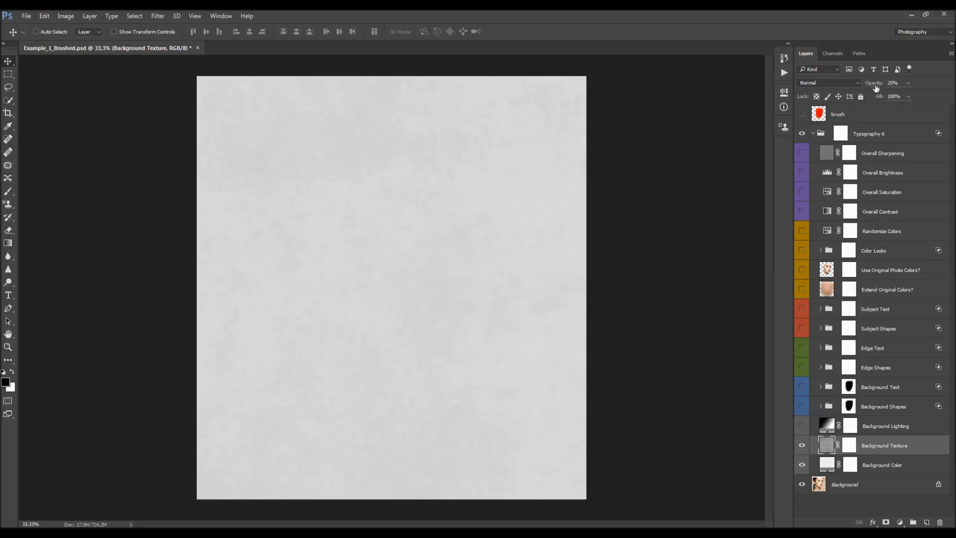
{"action": "left_click_drag", "start_coordinate": [876, 88], "coordinate": [734, 98]}
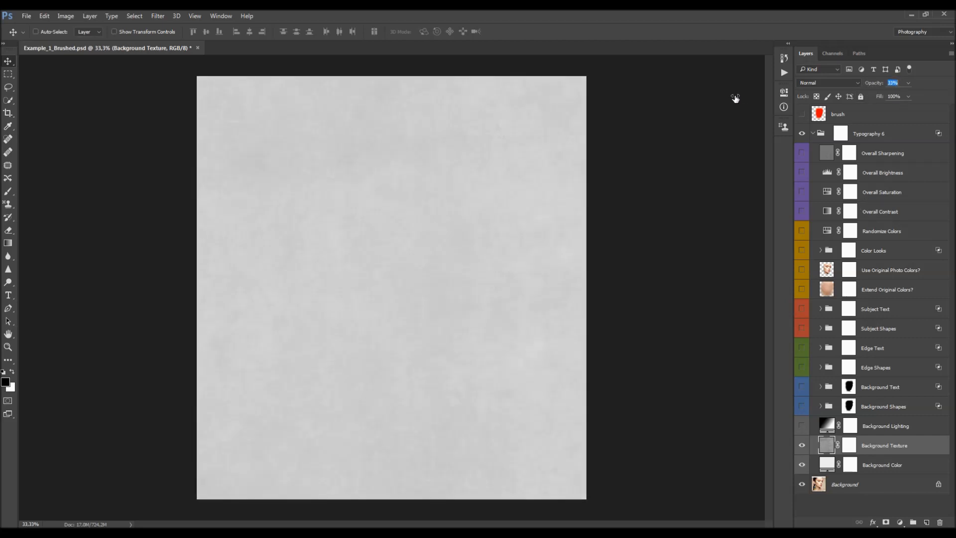
{"action": "key", "text": "ctrl+z"}
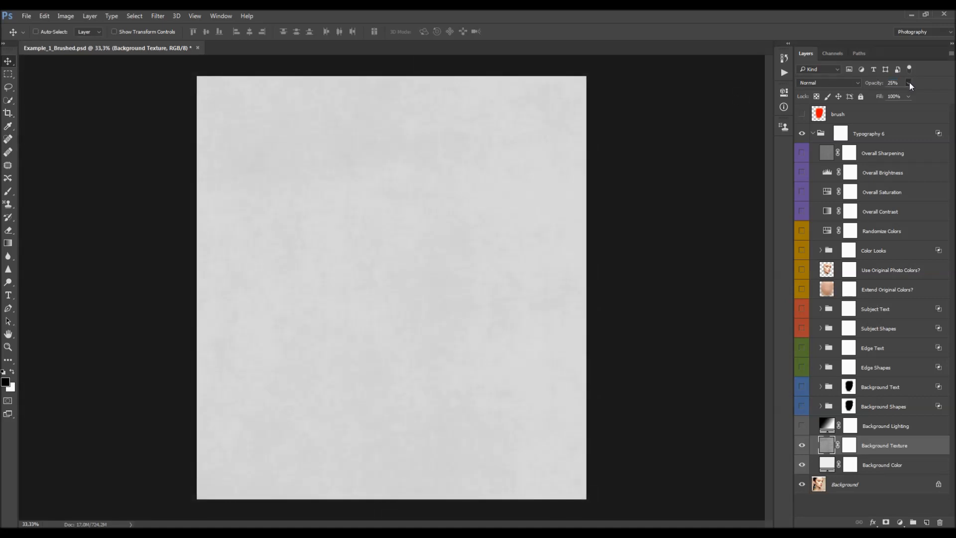
- Select and show the Background Lighting layer
{"action": "left_click_drag", "start_coordinate": [898, 96], "coordinate": [914, 95]}
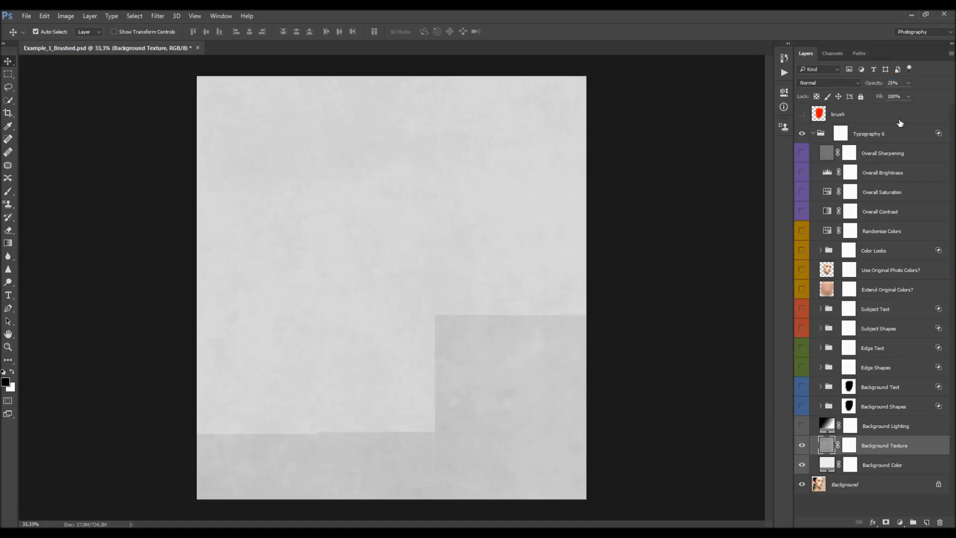
{"action": "left_click", "coordinate": [802, 445]}
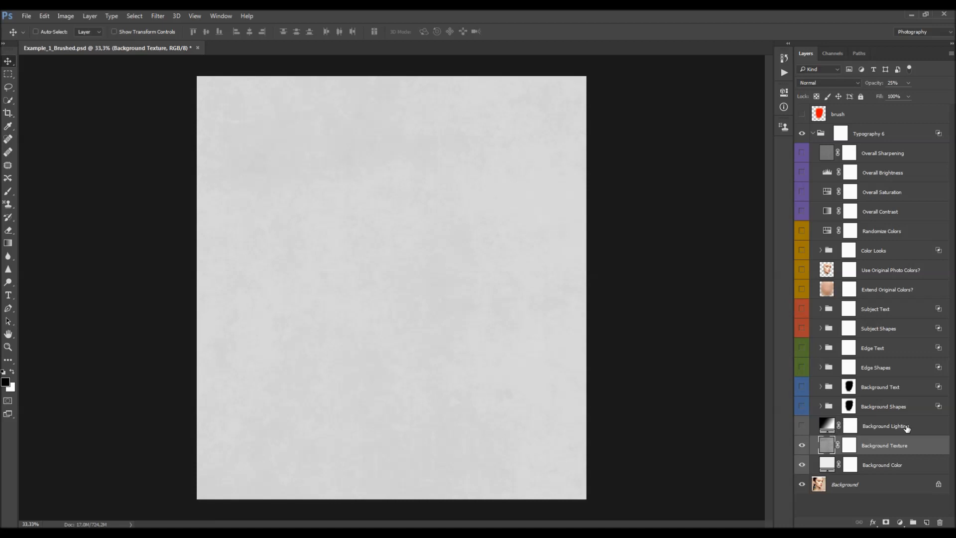
{"action": "left_click", "coordinate": [874, 429]}
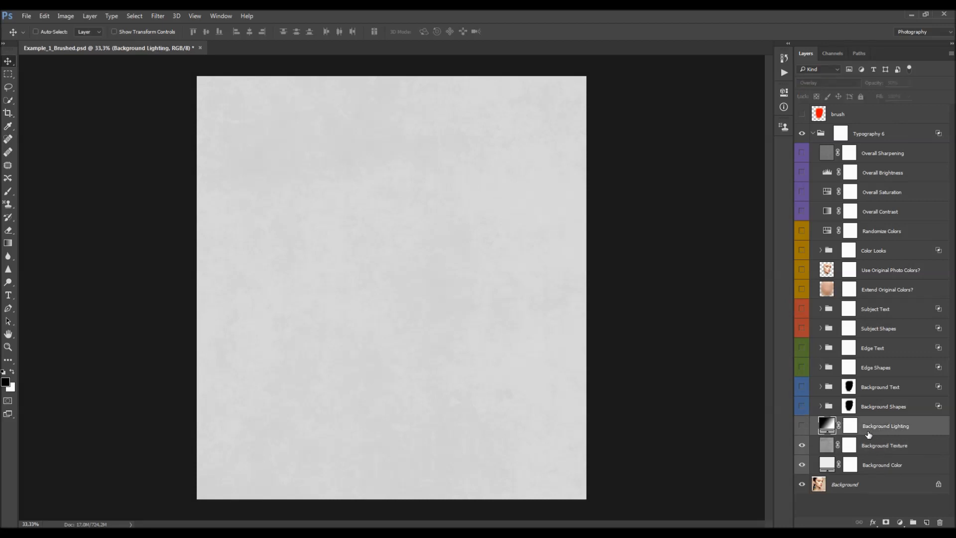
{"action": "left_click", "coordinate": [801, 426]}
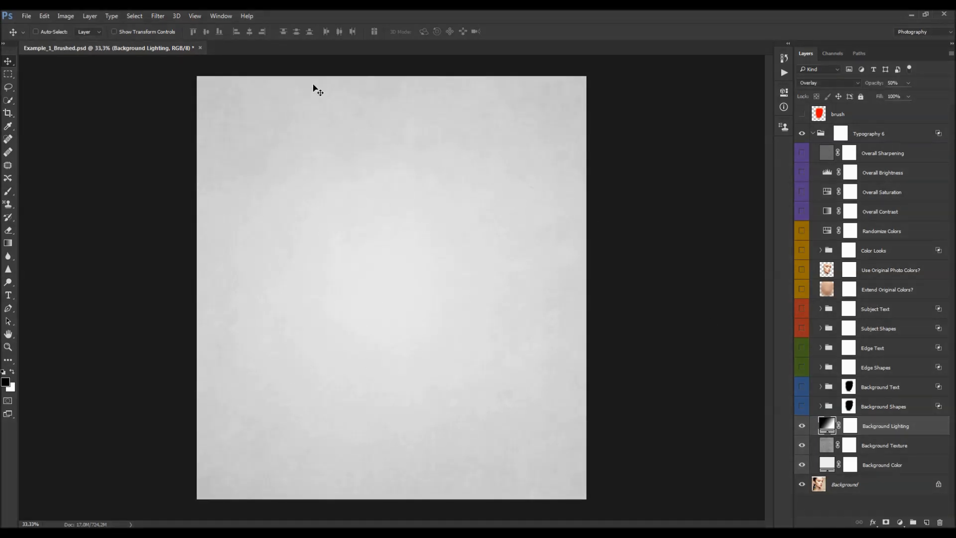
- Try raising the Background Lighting layer's opacity to 100% and undo it
{"action": "left_click", "coordinate": [802, 426]}
{"action": "left_click", "coordinate": [802, 426]}
{"action": "left_click_drag", "start_coordinate": [868, 84], "coordinate": [911, 86]}
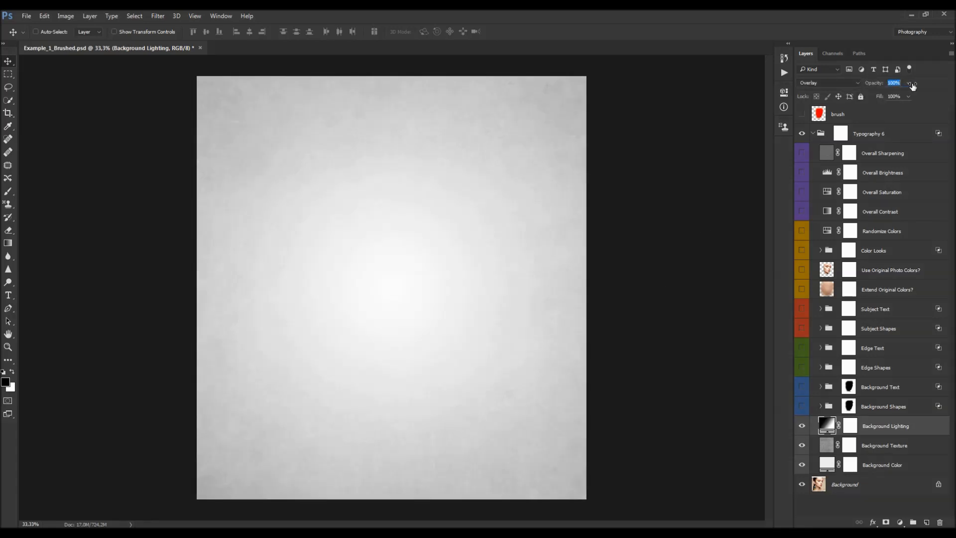
{"action": "key", "text": "ctrl+z"}
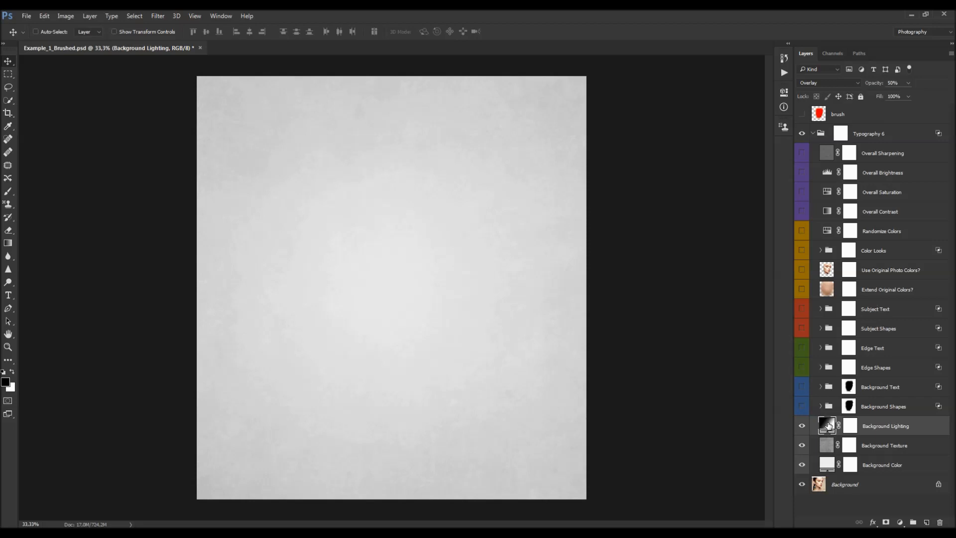
- Change the Background Lighting gradient fill's style to Reflected and confirm
{"action": "double_click", "coordinate": [827, 424]}
{"action": "left_click", "coordinate": [454, 178]}
{"action": "left_click", "coordinate": [462, 188]}
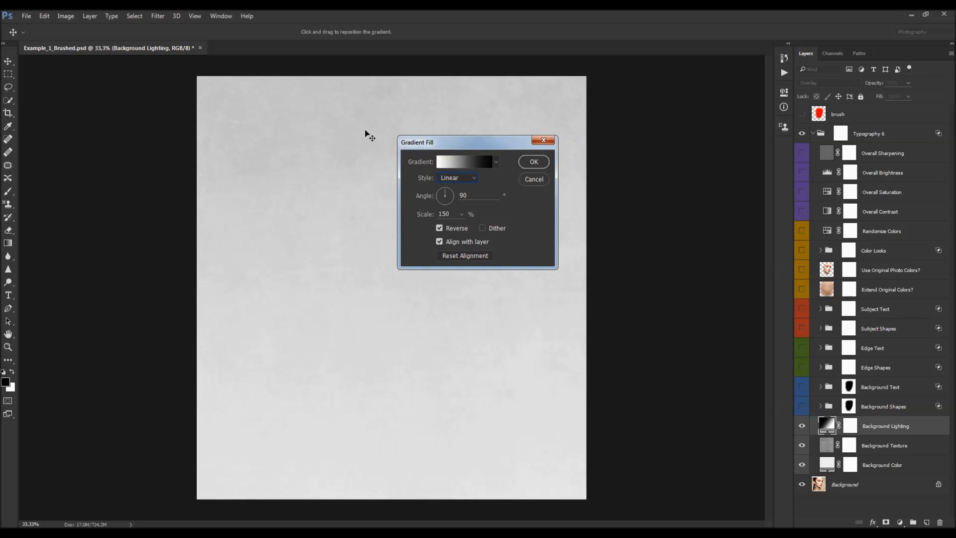
{"action": "left_click", "coordinate": [470, 178]}
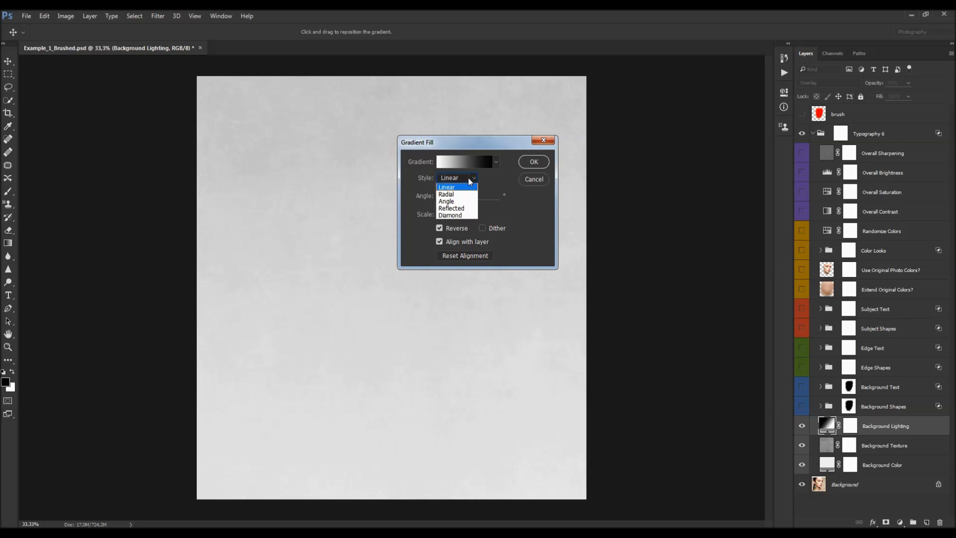
{"action": "left_click", "coordinate": [457, 195]}
{"action": "left_click", "coordinate": [468, 177]}
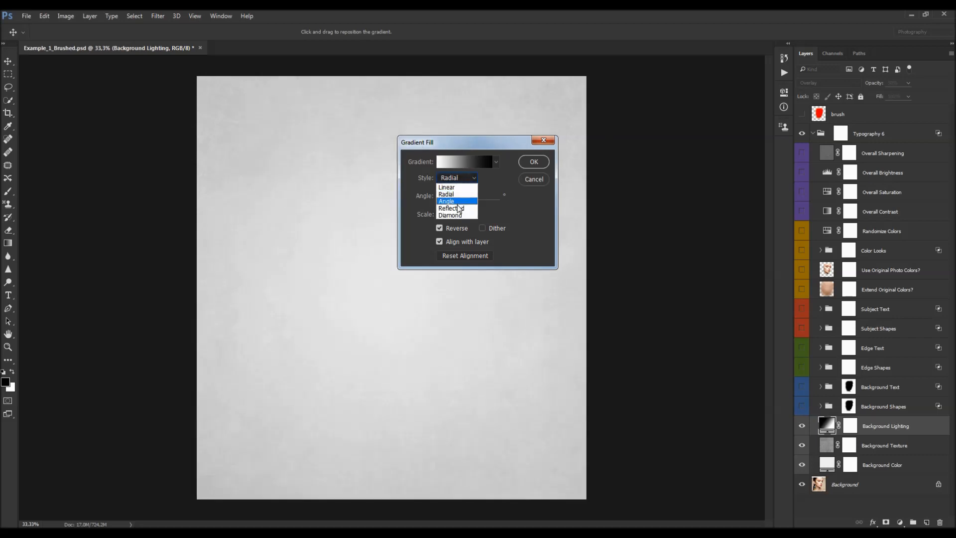
{"action": "left_click", "coordinate": [457, 209]}
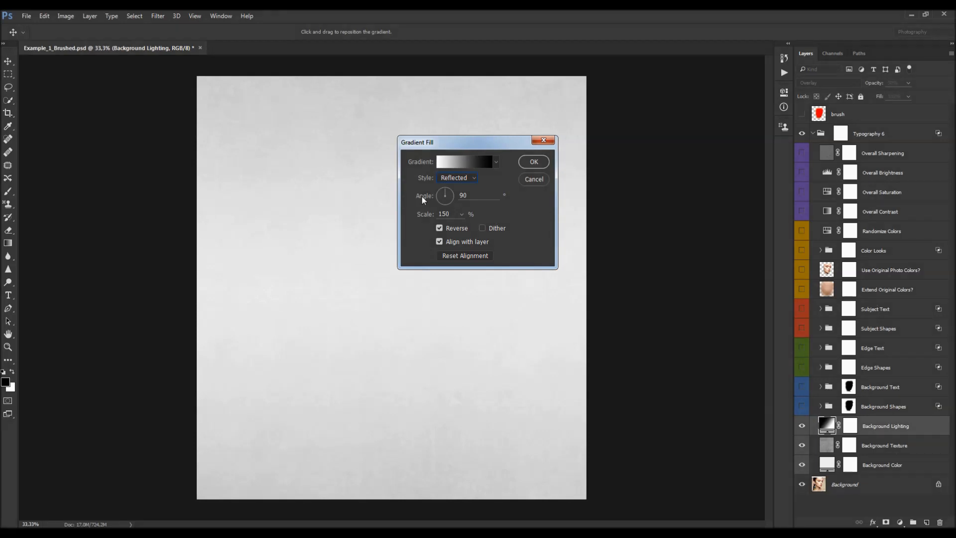
{"action": "mouse_move", "coordinate": [434, 214]}
{"action": "left_mouse_down"}
{"action": "mouse_move", "coordinate": [372, 216]}
{"action": "mouse_move", "coordinate": [440, 217]}
{"action": "left_mouse_up"}
{"action": "key", "text": "Return"}
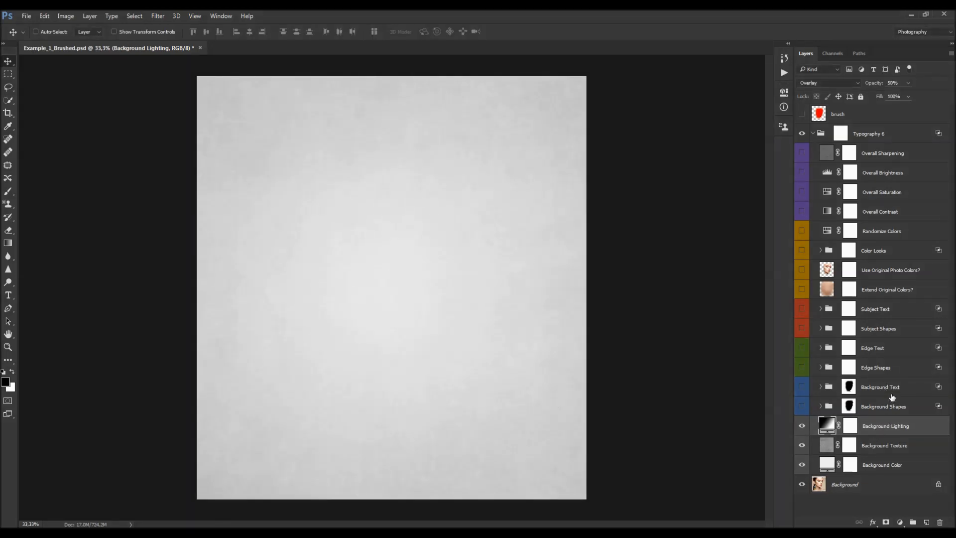
- Select and show the Subject Text layer group
{"action": "left_click", "coordinate": [880, 308]}
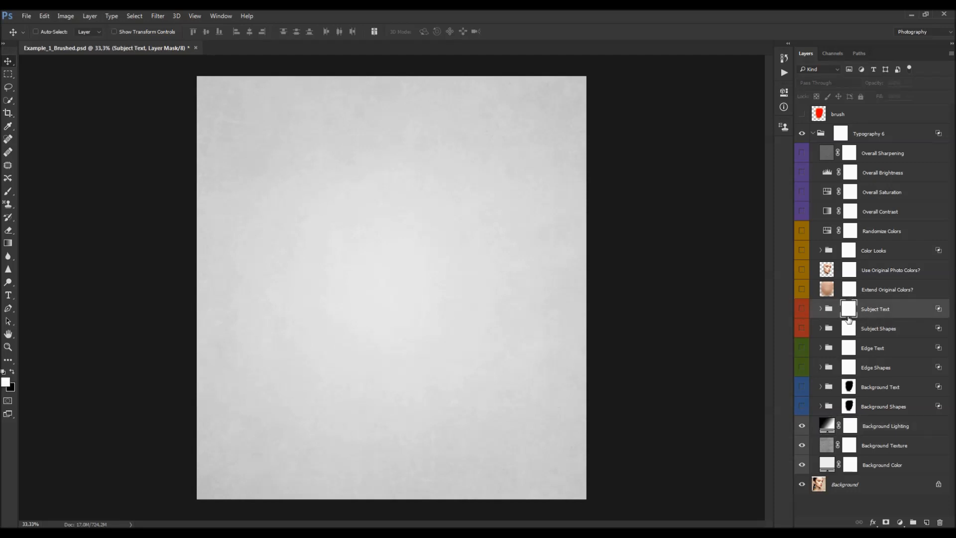
{"action": "left_click", "coordinate": [801, 308]}
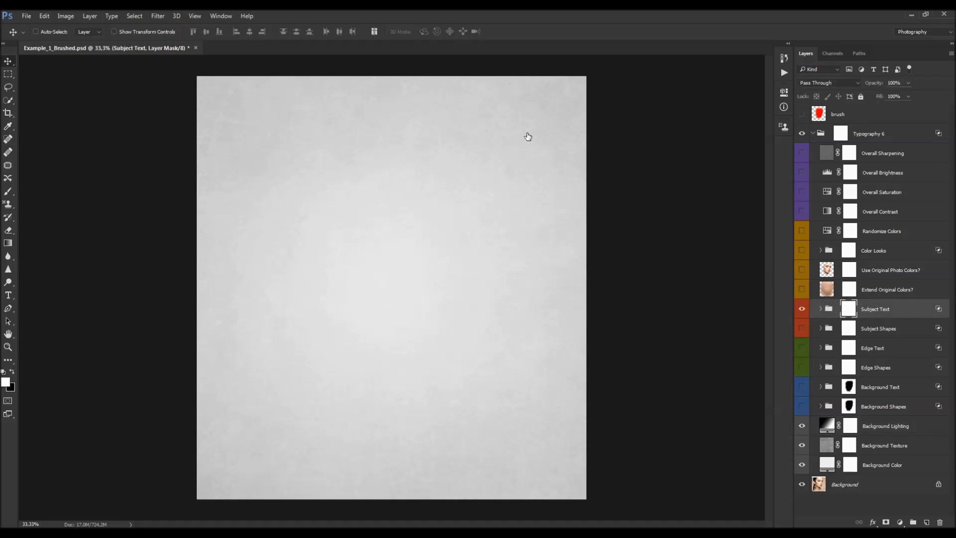
- Expand the Subject Text group and hide all of its inner layers
{"action": "scroll", "coordinate": [427, 262], "scroll_direction": "up", "scroll_amount": 1}
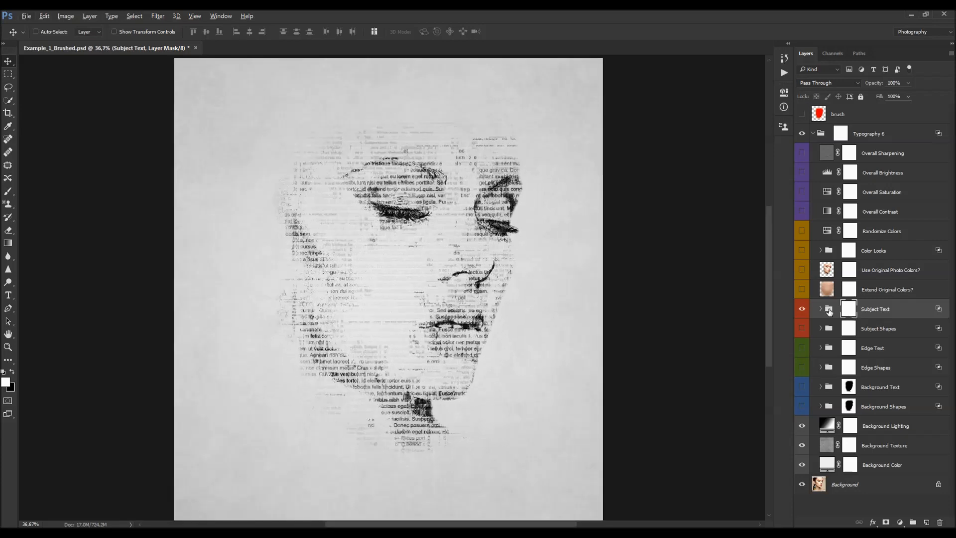
{"action": "left_click", "coordinate": [821, 309]}
{"action": "scroll", "coordinate": [883, 322], "scroll_direction": "down", "scroll_amount": 1}
{"action": "left_click_drag", "start_coordinate": [801, 309], "coordinate": [803, 447]}
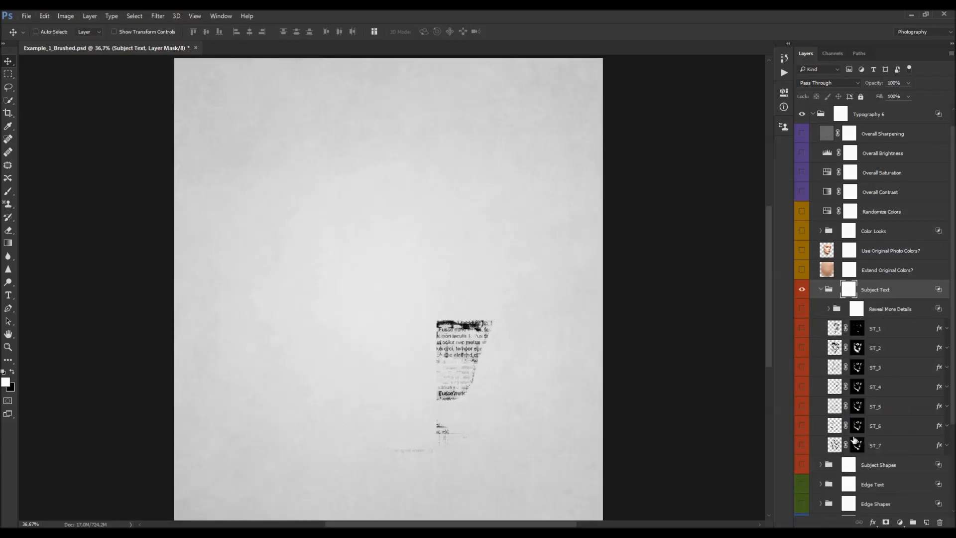
- Select ST_1 and turn the ST_1 through ST_7 layers back on one at a time
{"action": "left_click", "coordinate": [880, 335]}
{"action": "scroll", "coordinate": [868, 281], "scroll_direction": "down", "scroll_amount": 3}
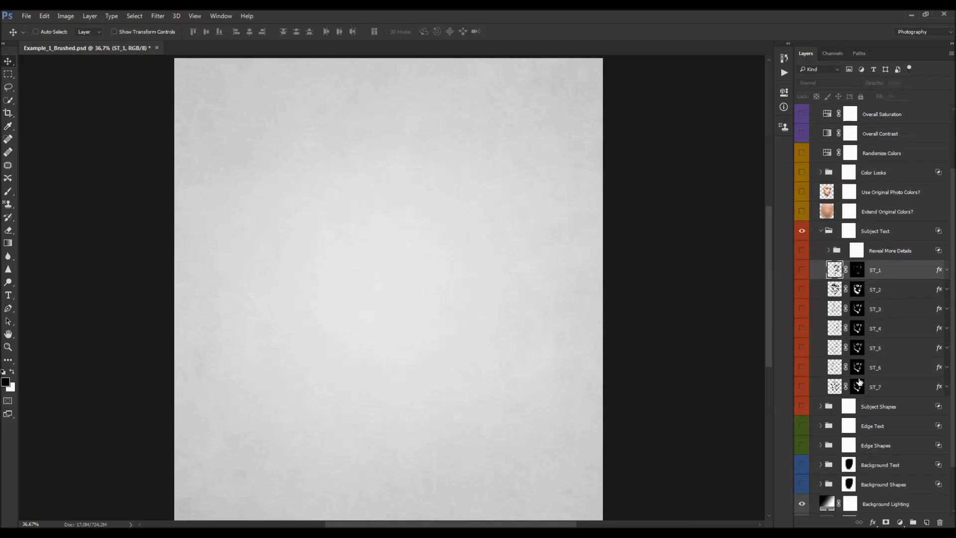
{"action": "left_click", "coordinate": [802, 270]}
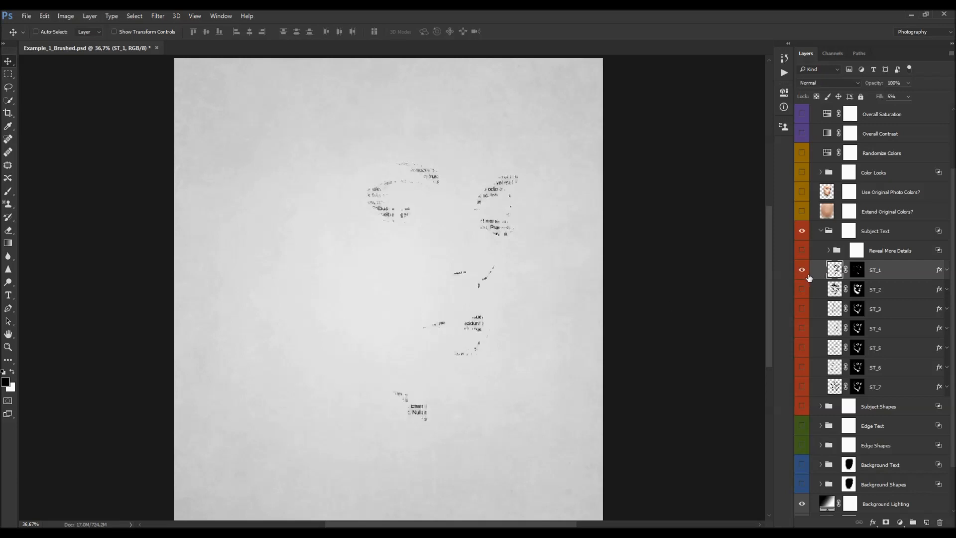
{"action": "left_click", "coordinate": [801, 309]}
{"action": "left_click", "coordinate": [801, 328]}
{"action": "left_click", "coordinate": [801, 348]}
{"action": "left_click", "coordinate": [802, 367]}
{"action": "left_click", "coordinate": [802, 386]}
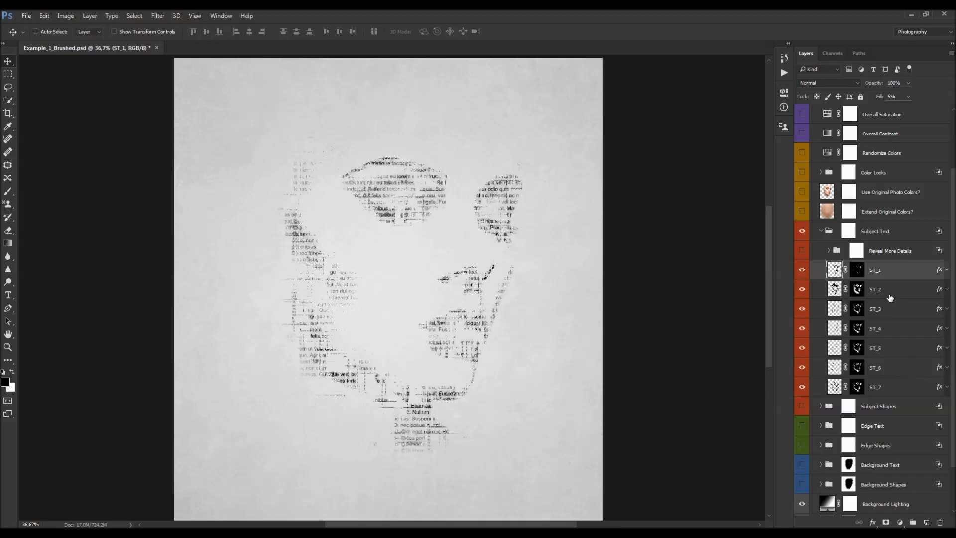
- Try raising the ST_1 layer's fill to 32% and undo it
{"action": "key", "text": "alt+bracketleft"}
{"action": "key", "text": "alt+bracketleft"}
{"action": "key", "text": "alt+bracketleft"}
{"action": "key", "text": "alt+bracketleft"}
{"action": "key", "text": "alt+bracketleft"}
{"action": "key", "text": "alt+bracketleft"}
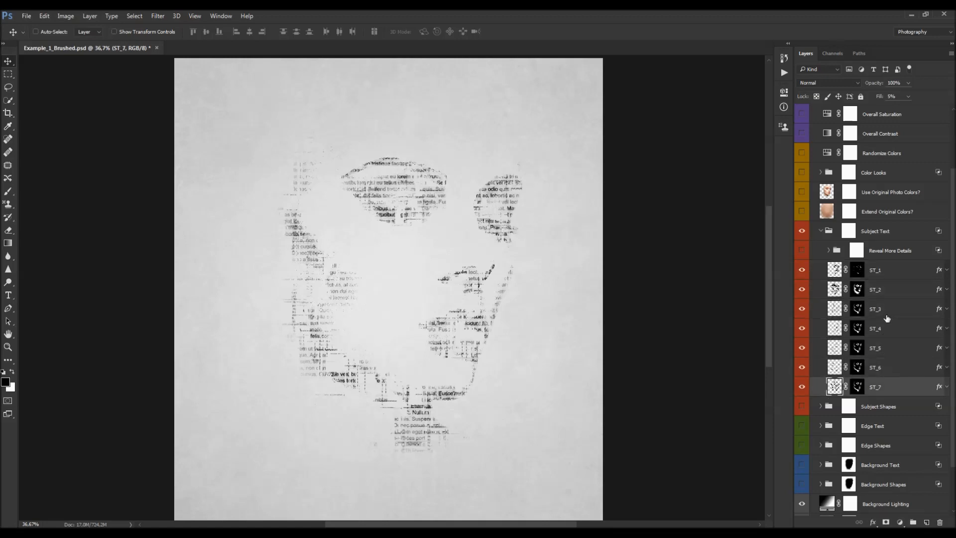
{"action": "left_click", "coordinate": [894, 273]}
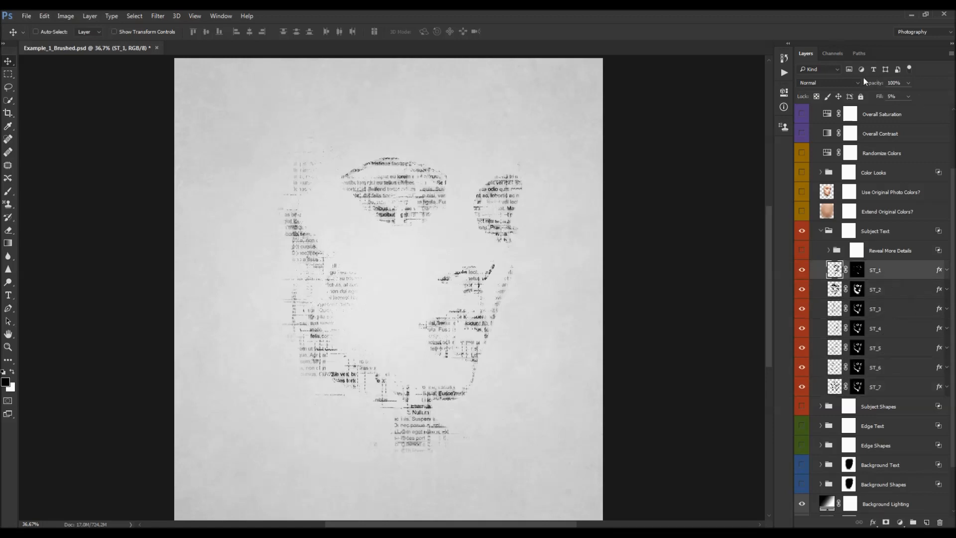
{"action": "left_click_drag", "start_coordinate": [880, 98], "coordinate": [894, 101]}
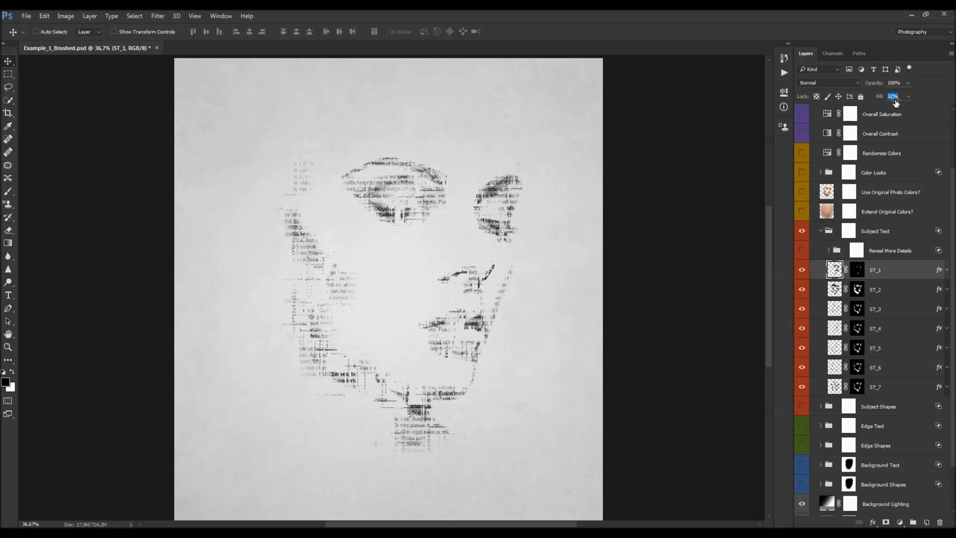
{"action": "key", "text": "ctrl+z"}
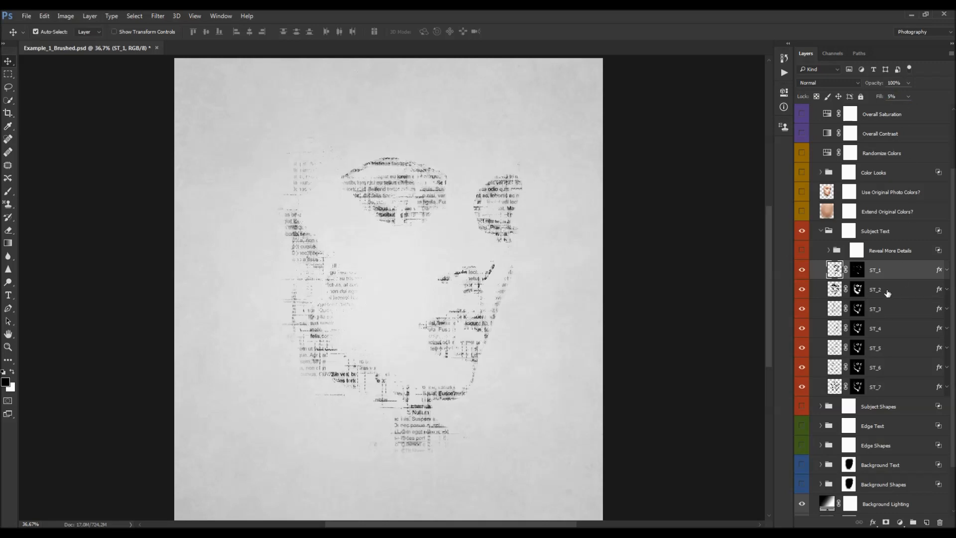
- Inspect the ST layers and their masks one by one, from ST_1 to ST_7
{"action": "left_click", "coordinate": [887, 293]}
{"action": "left_click_drag", "start_coordinate": [877, 101], "coordinate": [907, 85]}
{"action": "left_click", "coordinate": [882, 327]}
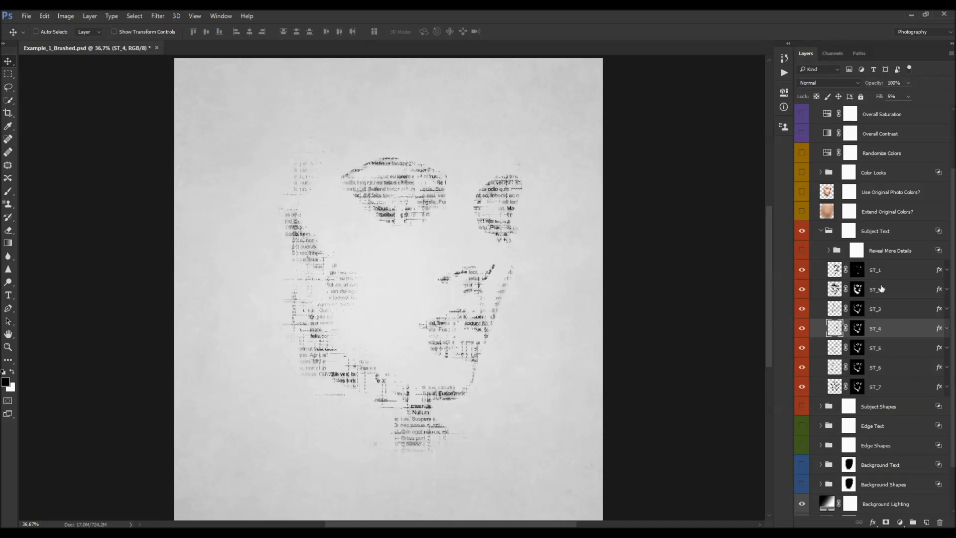
{"action": "left_click", "coordinate": [856, 270]}
{"action": "left_click", "coordinate": [857, 288]}
{"action": "left_click", "coordinate": [858, 311]}
{"action": "left_click", "coordinate": [858, 329]}
{"action": "left_click", "coordinate": [857, 348]}
{"action": "left_click", "coordinate": [858, 367]}
{"action": "left_click", "coordinate": [857, 386]}
{"action": "left_click", "coordinate": [860, 272]}
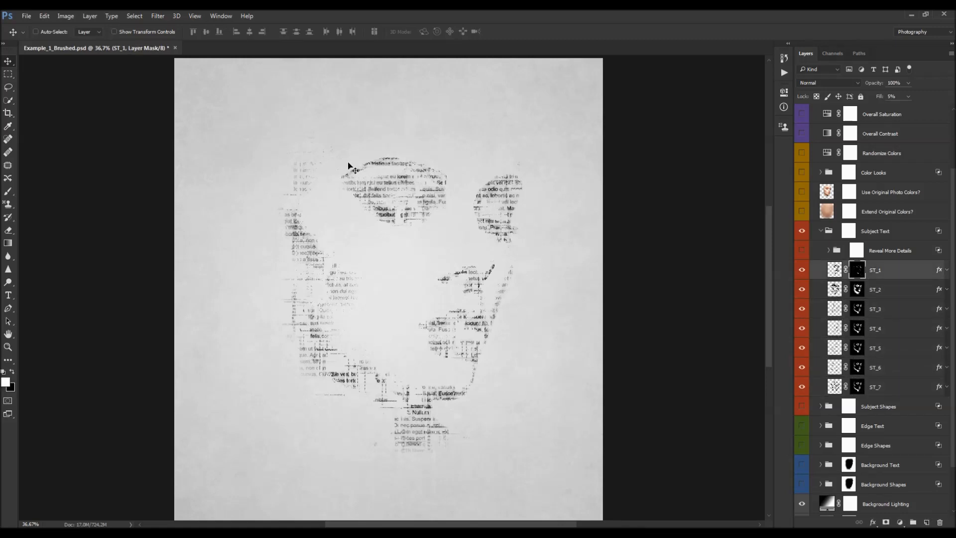
- Toggle the ST_2 and ST_3 layers' visibility to compare their contribution to the portrait
{"action": "left_click", "coordinate": [802, 289]}
{"action": "left_click", "coordinate": [802, 289]}
{"action": "left_click", "coordinate": [801, 309]}
{"action": "left_click", "coordinate": [803, 308]}
{"action": "left_click", "coordinate": [801, 291]}
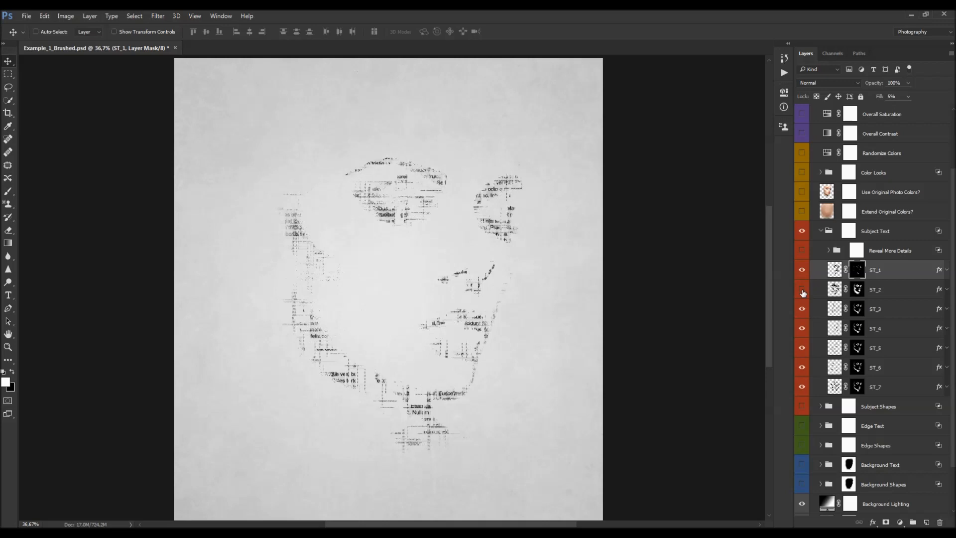
{"action": "left_click", "coordinate": [876, 294]}
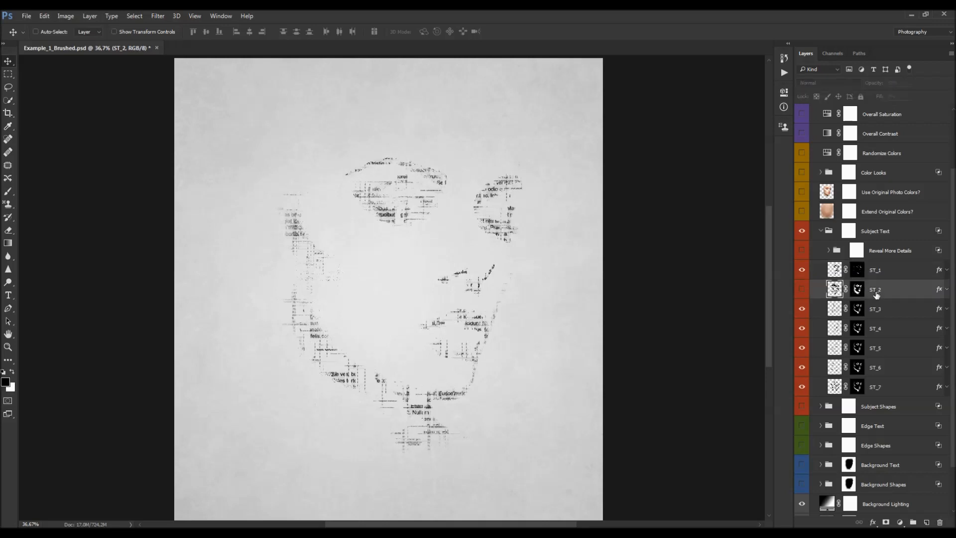
{"action": "left_click", "coordinate": [802, 290]}
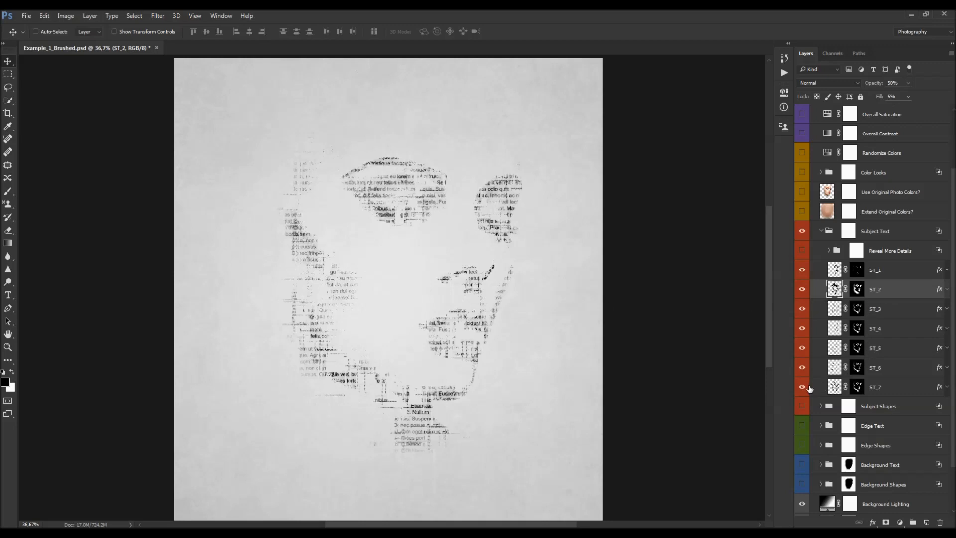
- Try painting black over the left side of the ST_7 mask with a large soft brush, then undo the stroke
{"action": "left_click", "coordinate": [856, 383]}
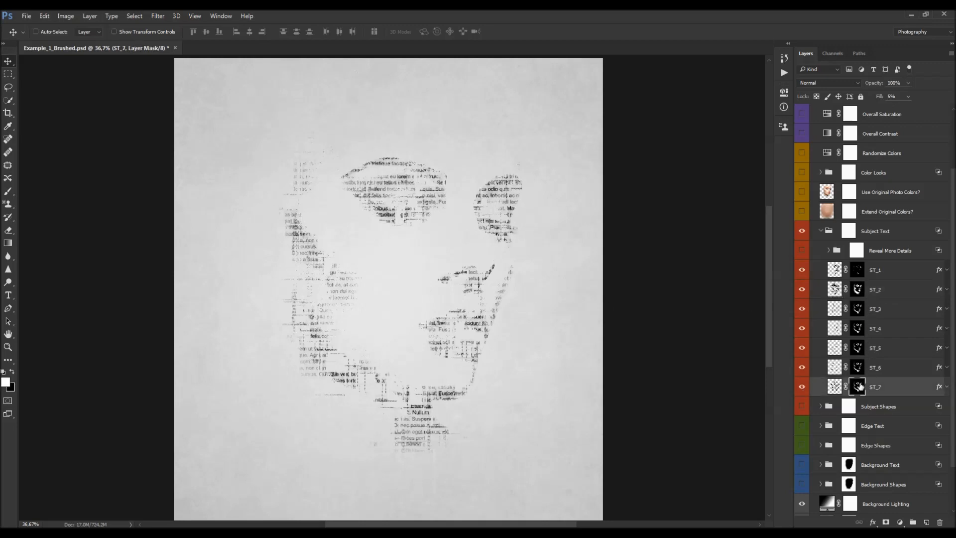
{"action": "key", "text": "b"}
{"action": "key", "text": "x"}
{"action": "right_click", "coordinate": [381, 289]}
{"action": "left_click", "coordinate": [456, 407]}
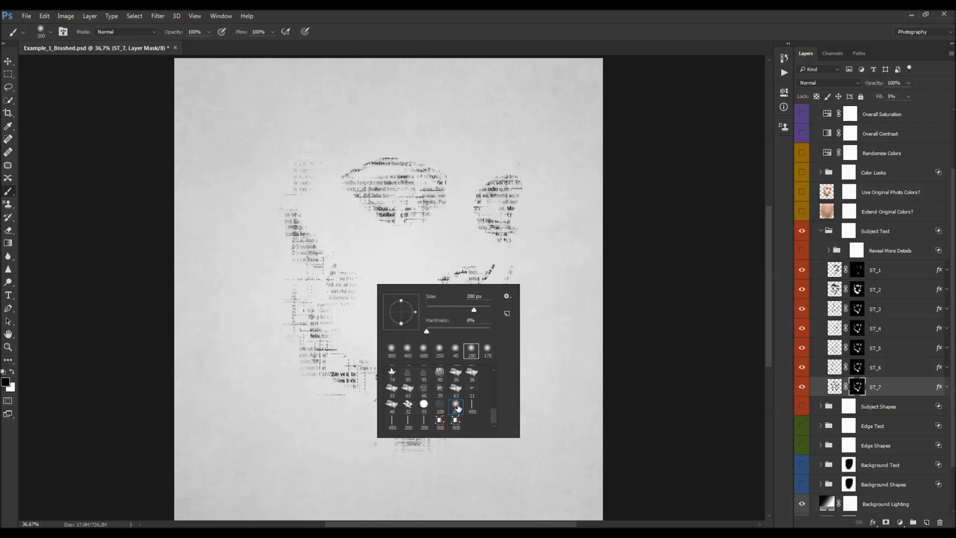
{"action": "double_click", "coordinate": [456, 405]}
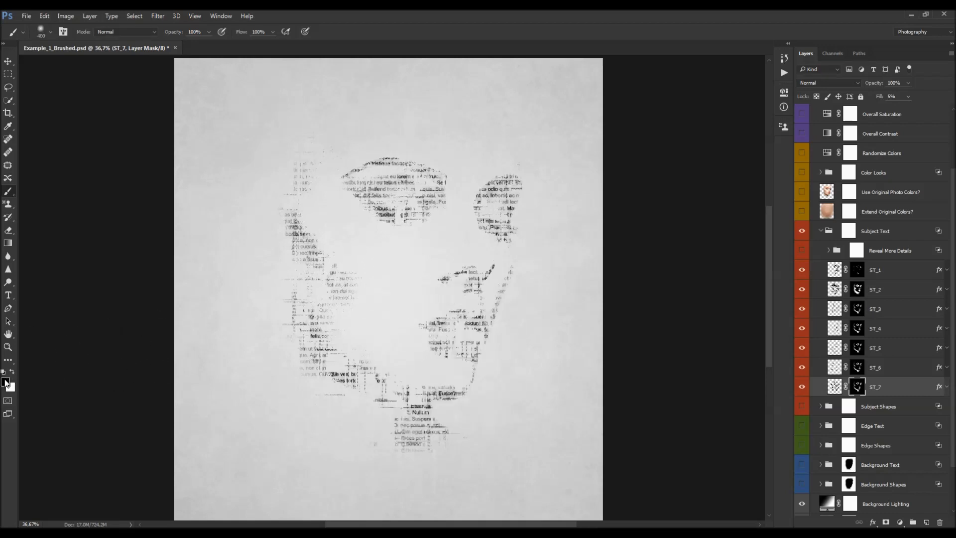
{"action": "right_click", "coordinate": [273, 290]}
{"action": "double_click", "coordinate": [349, 408]}
{"action": "key", "text": "bracketright"}
{"action": "mouse_move", "coordinate": [286, 179]}
{"action": "left_mouse_down"}
{"action": "mouse_move", "coordinate": [321, 188]}
{"action": "mouse_move", "coordinate": [302, 347]}
{"action": "mouse_move", "coordinate": [381, 390]}
{"action": "left_mouse_up"}
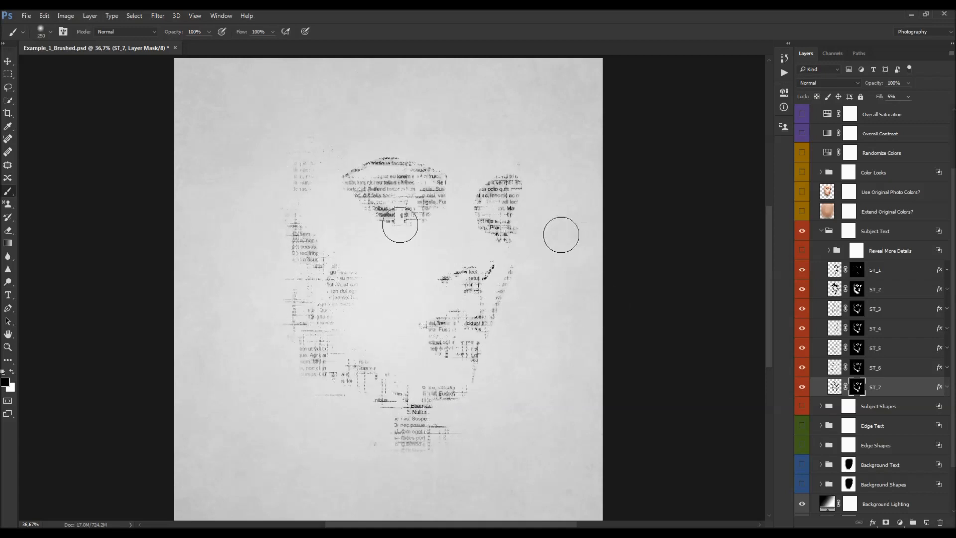
{"action": "key", "text": "ctrl+z"}
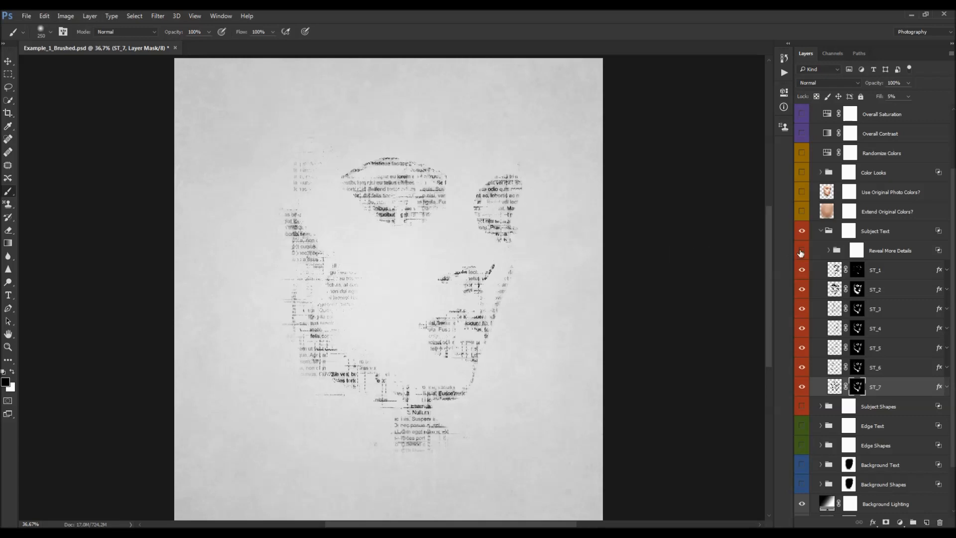
{"action": "left_click", "coordinate": [844, 234]}
{"action": "mouse_move", "coordinate": [331, 155]}
{"action": "left_mouse_down"}
{"action": "mouse_move", "coordinate": [453, 169]}
{"action": "mouse_move", "coordinate": [331, 273]}
{"action": "mouse_move", "coordinate": [320, 337]}
{"action": "mouse_move", "coordinate": [412, 292]}
{"action": "left_mouse_up"}
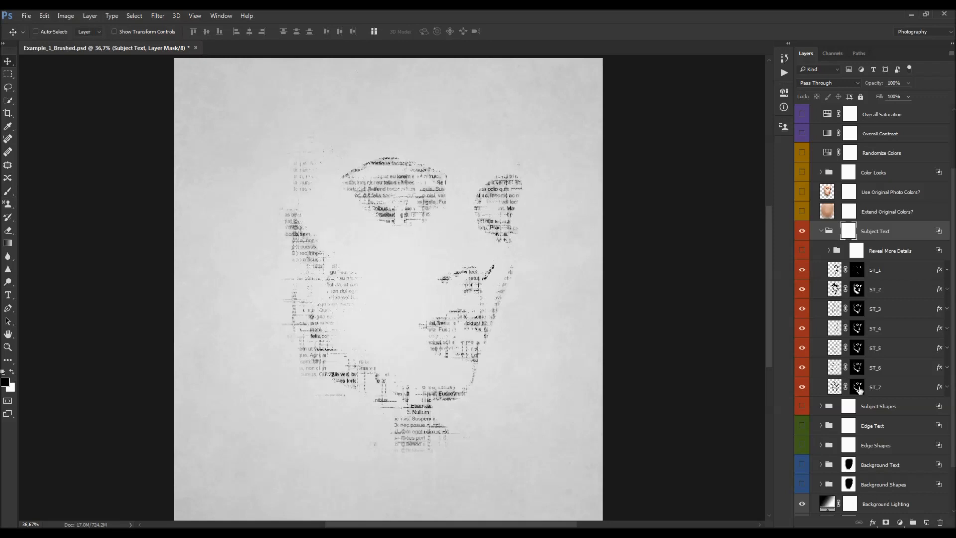
{"action": "left_click", "coordinate": [859, 388]}
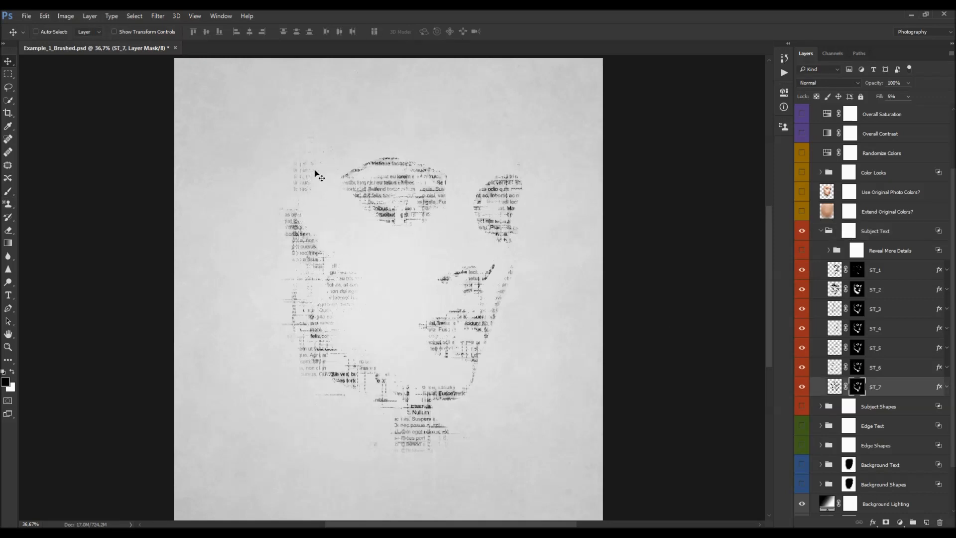
{"action": "key", "text": "b"}
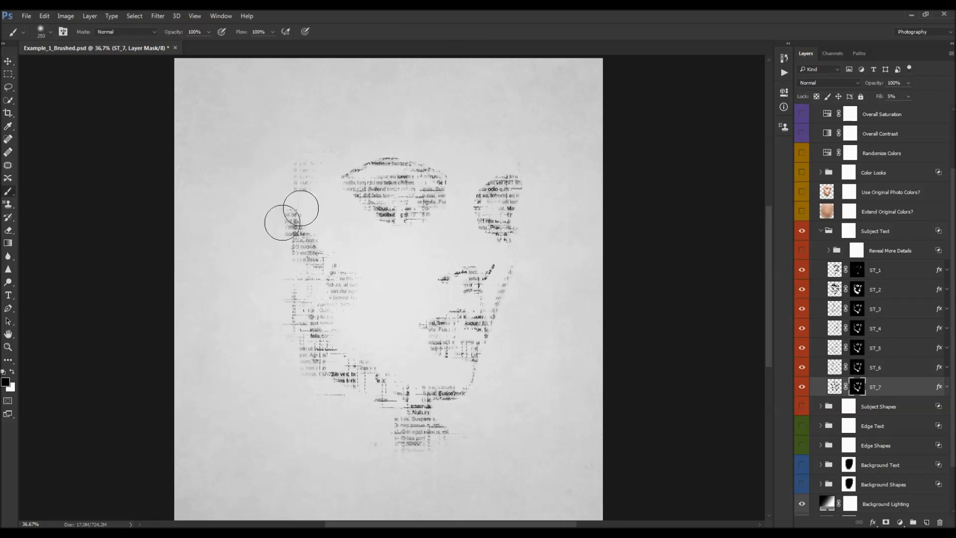
{"action": "left_click", "coordinate": [12, 371]}
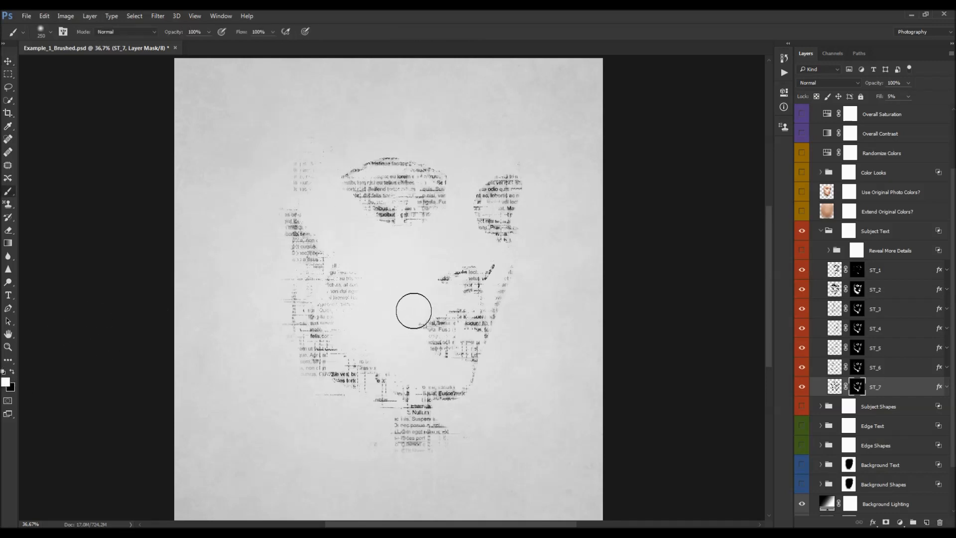
{"action": "key", "text": "v"}
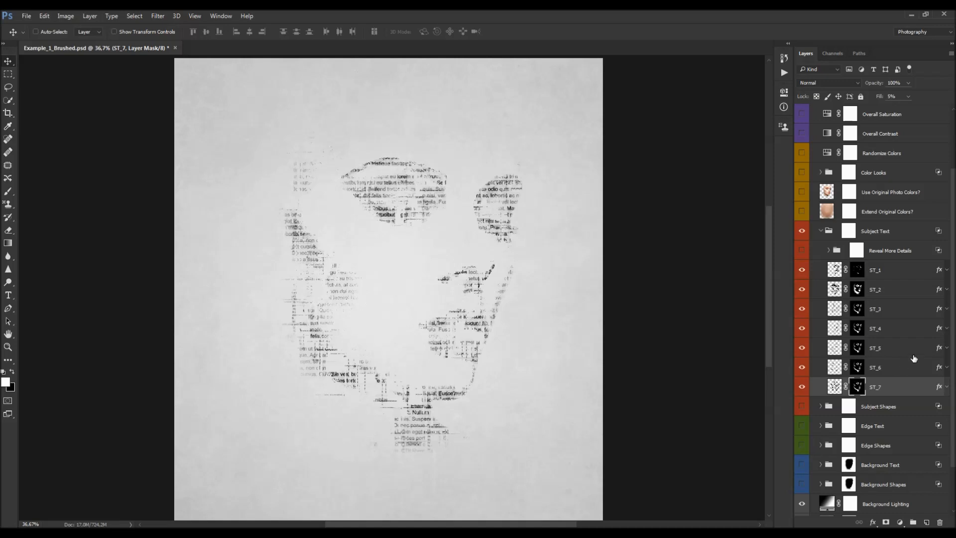
- Set the ST_1 layer's fill to 34%
{"action": "left_click", "coordinate": [900, 273]}
{"action": "left_click_drag", "start_coordinate": [882, 100], "coordinate": [890, 101]}
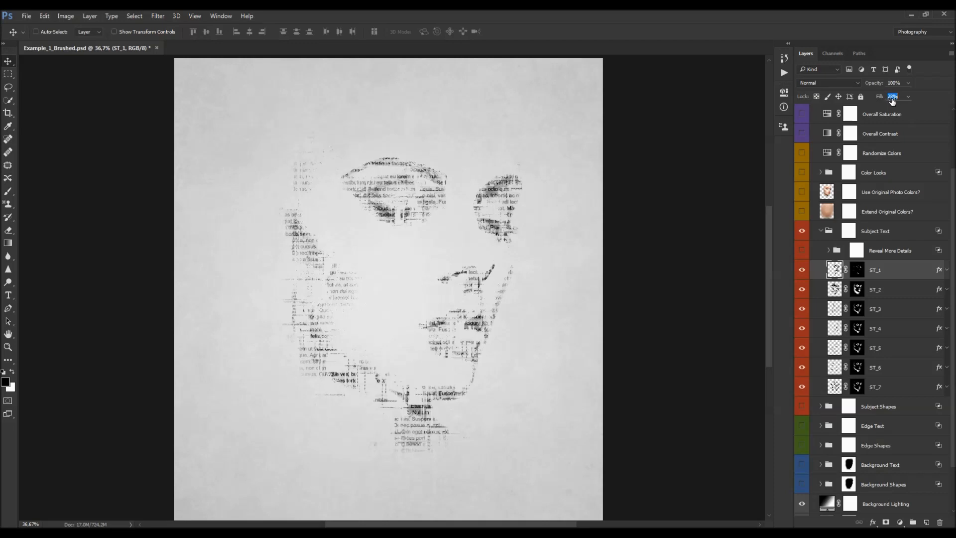
{"action": "key", "text": "Return"}
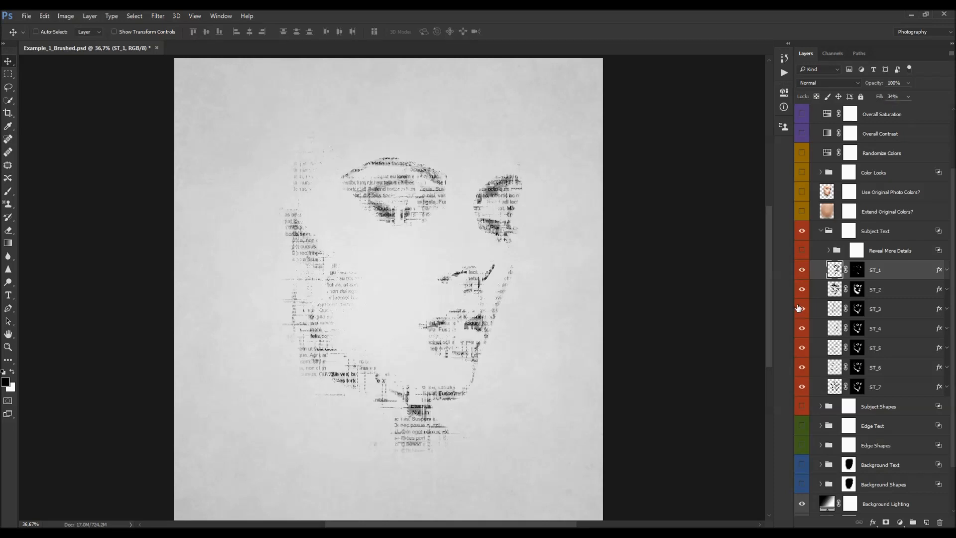
- Toggle the ST_1 layer's visibility and expand its effects list to compare the result
{"action": "left_click", "coordinate": [806, 270]}
{"action": "left_click", "coordinate": [807, 270]}
{"action": "left_click", "coordinate": [807, 270]}
{"action": "left_click", "coordinate": [807, 269]}
{"action": "left_click", "coordinate": [946, 271]}
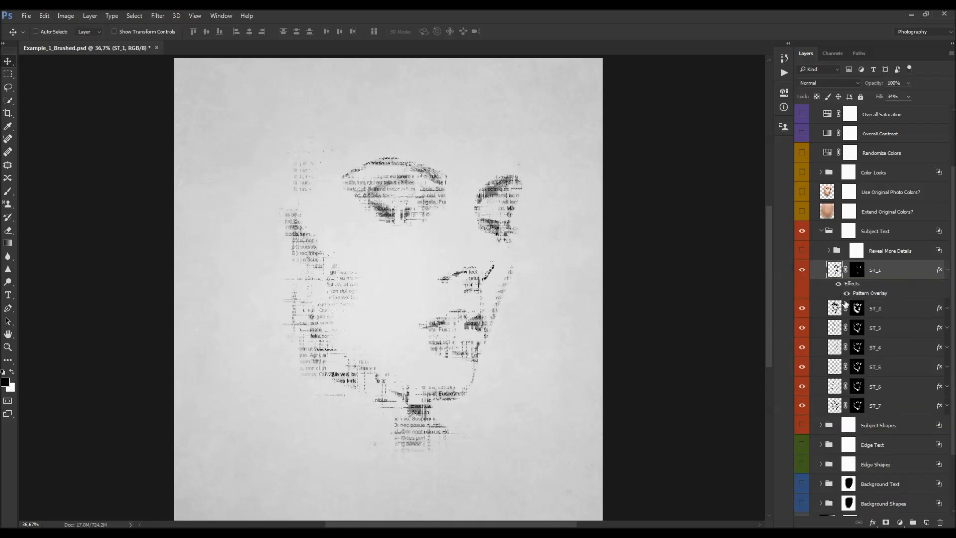
{"action": "scroll", "coordinate": [886, 274], "scroll_direction": "down", "scroll_amount": 3}
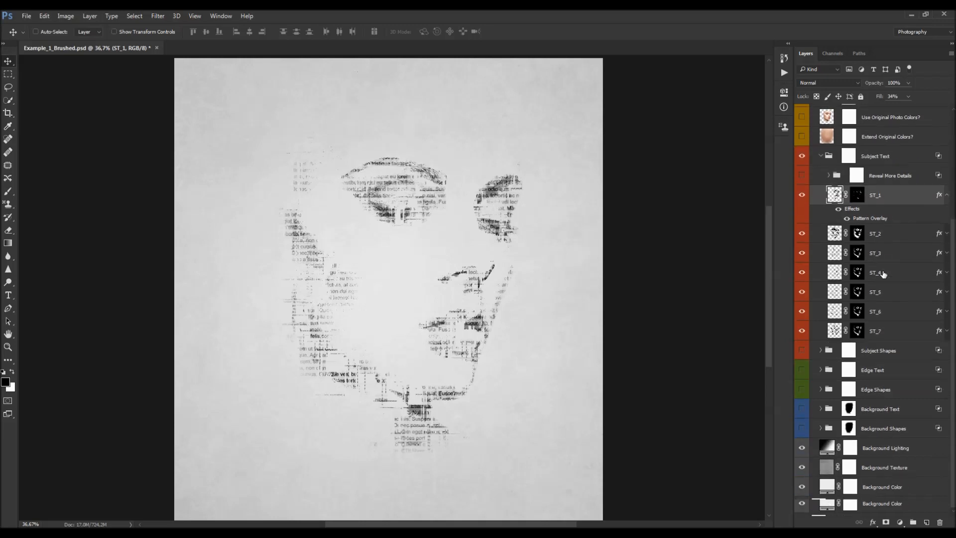
{"action": "left_click", "coordinate": [819, 371]}
{"action": "left_click", "coordinate": [819, 371]}
{"action": "left_click", "coordinate": [820, 372]}
{"action": "left_click", "coordinate": [821, 372]}
{"action": "scroll", "coordinate": [872, 298], "scroll_direction": "up", "scroll_amount": 2}
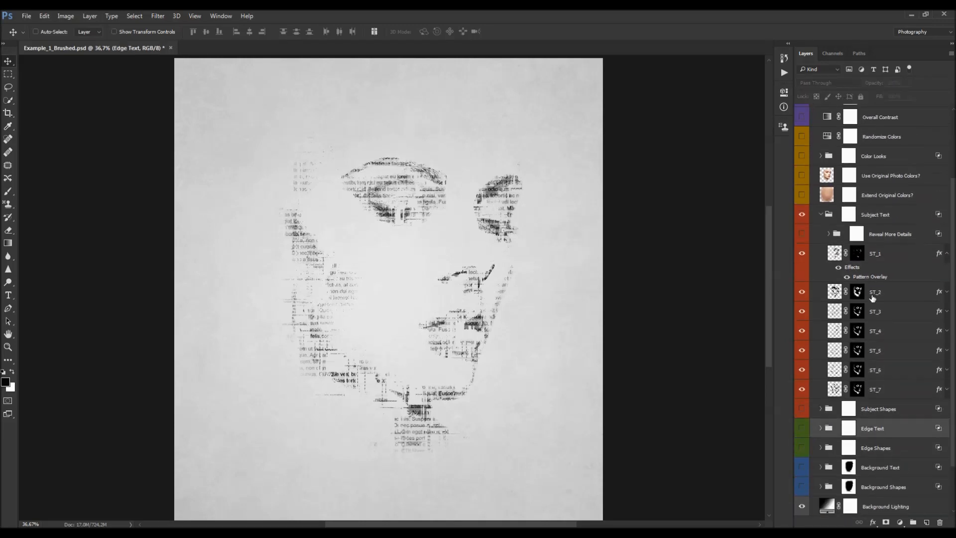
- Open ST_1's Pattern Overlay effect, reposition the pattern slightly on the canvas, and confirm
{"action": "left_click", "coordinate": [892, 261]}
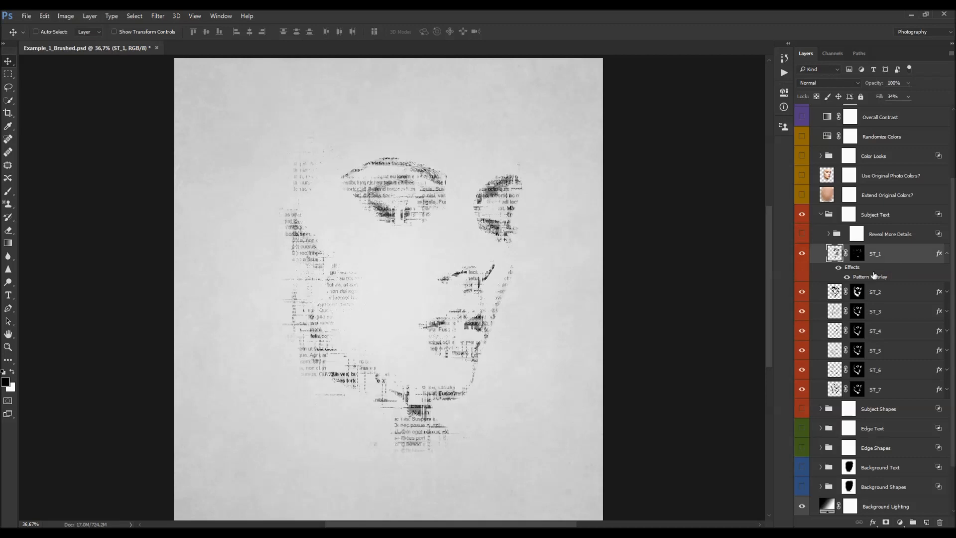
{"action": "left_click", "coordinate": [838, 268]}
{"action": "double_click", "coordinate": [877, 278]}
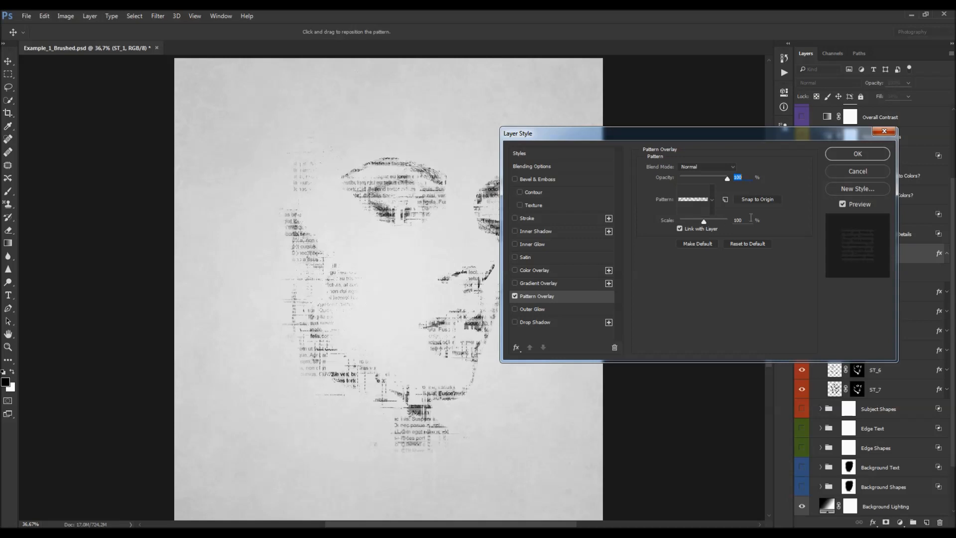
{"action": "mouse_move", "coordinate": [378, 190]}
{"action": "left_mouse_down"}
{"action": "mouse_move", "coordinate": [254, 250]}
{"action": "mouse_move", "coordinate": [238, 360]}
{"action": "mouse_move", "coordinate": [387, 363]}
{"action": "mouse_move", "coordinate": [383, 298]}
{"action": "mouse_move", "coordinate": [367, 289]}
{"action": "mouse_move", "coordinate": [387, 190]}
{"action": "left_mouse_up"}
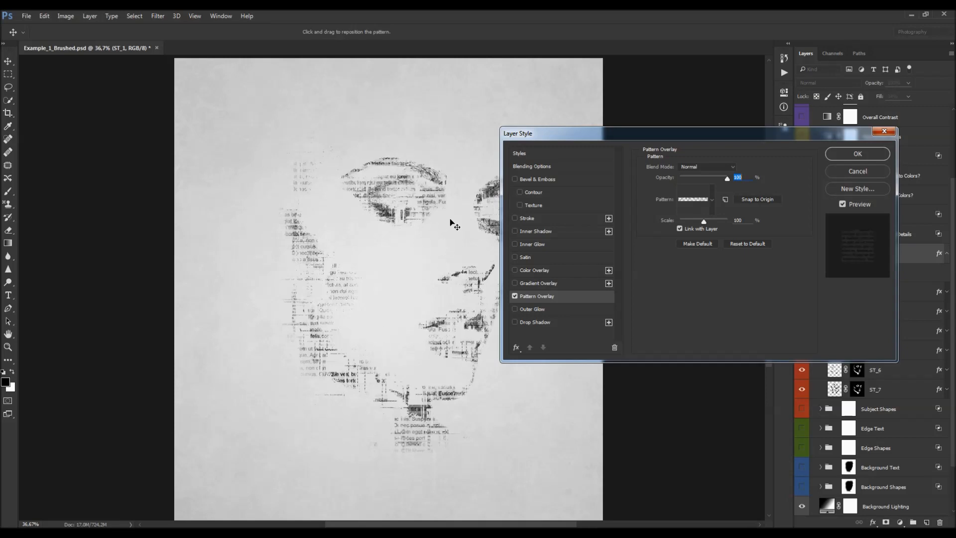
{"action": "left_click", "coordinate": [866, 173]}
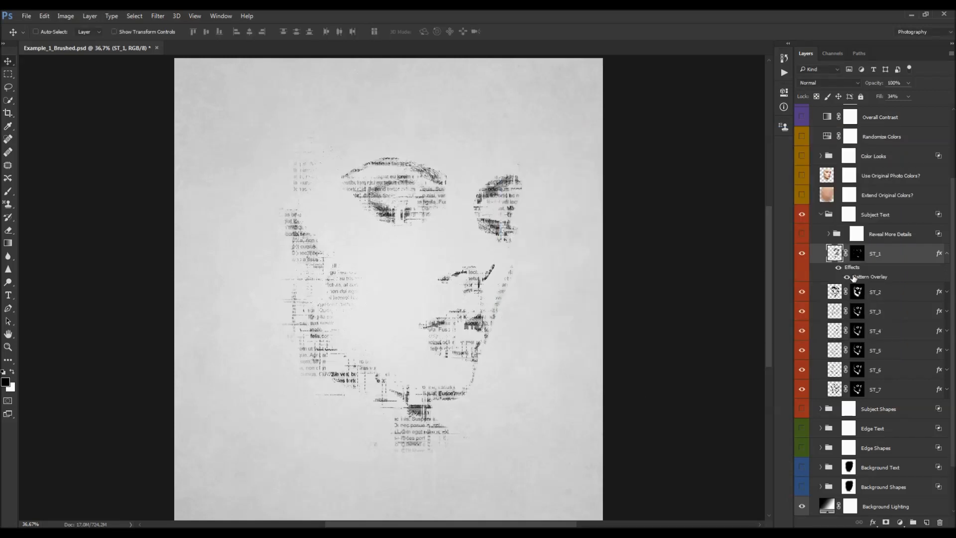
- Set the ST_2 layer's opacity to 38% and select the Subject Text group
{"action": "left_click", "coordinate": [879, 293]}
{"action": "left_click_drag", "start_coordinate": [875, 80], "coordinate": [869, 84]}
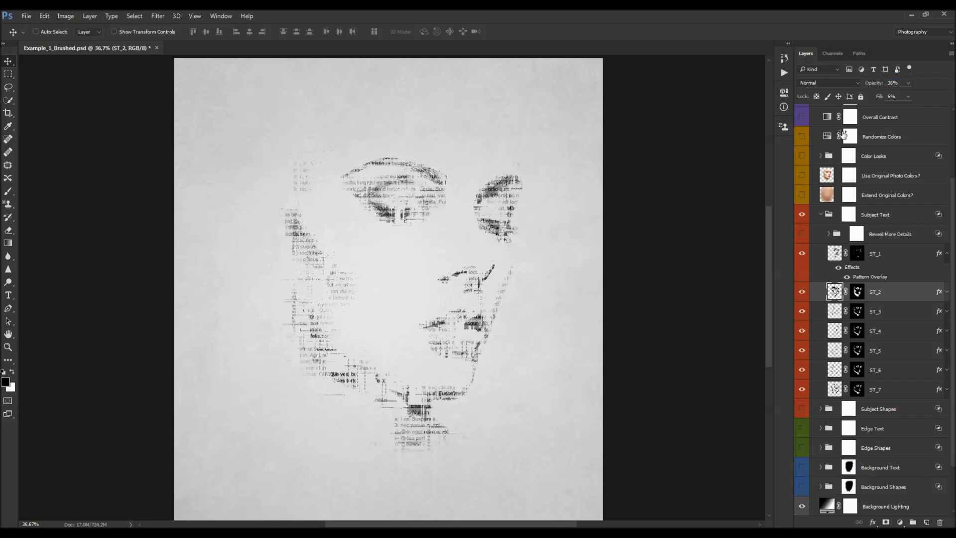
{"action": "scroll", "coordinate": [878, 285], "scroll_direction": "up", "scroll_amount": 1}
{"action": "left_click", "coordinate": [879, 252]}
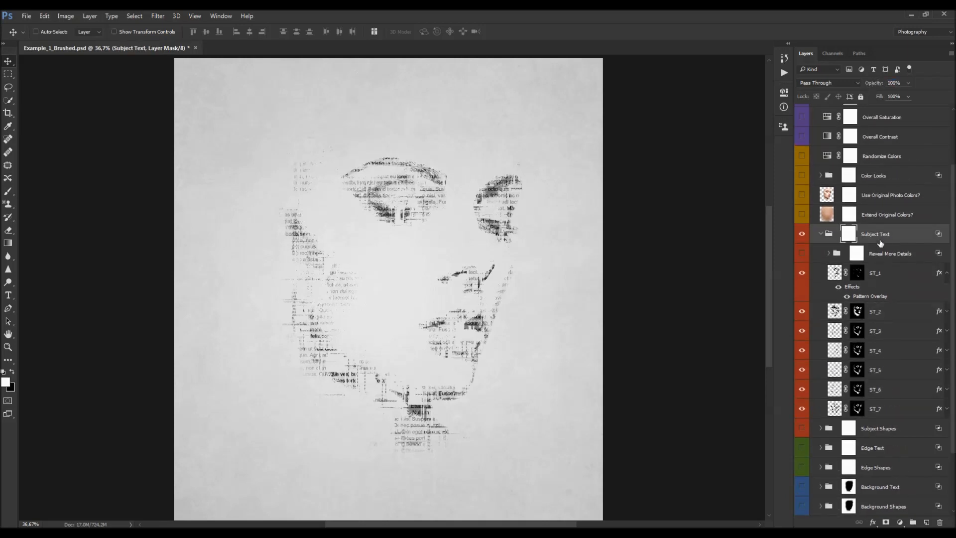
- Make the Reveal More Details group visible and expand it and its RMD_Text subgroup
{"action": "left_click", "coordinate": [803, 255]}
{"action": "left_click", "coordinate": [802, 254]}
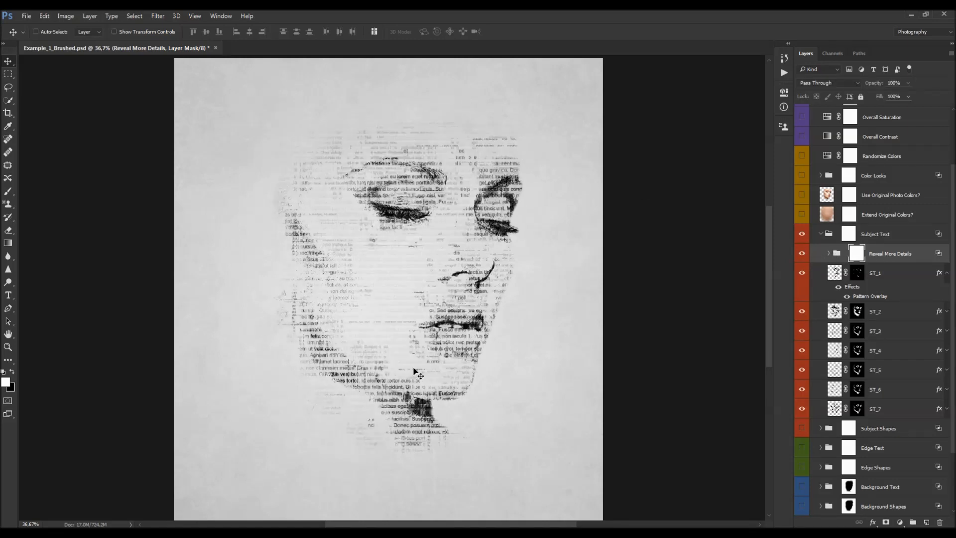
{"action": "left_click", "coordinate": [829, 253]}
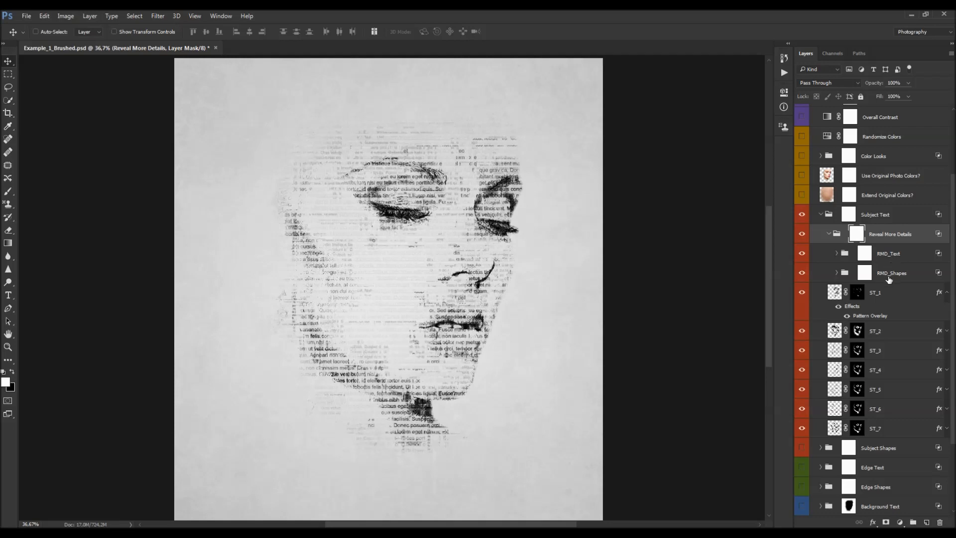
{"action": "left_click", "coordinate": [837, 253]}
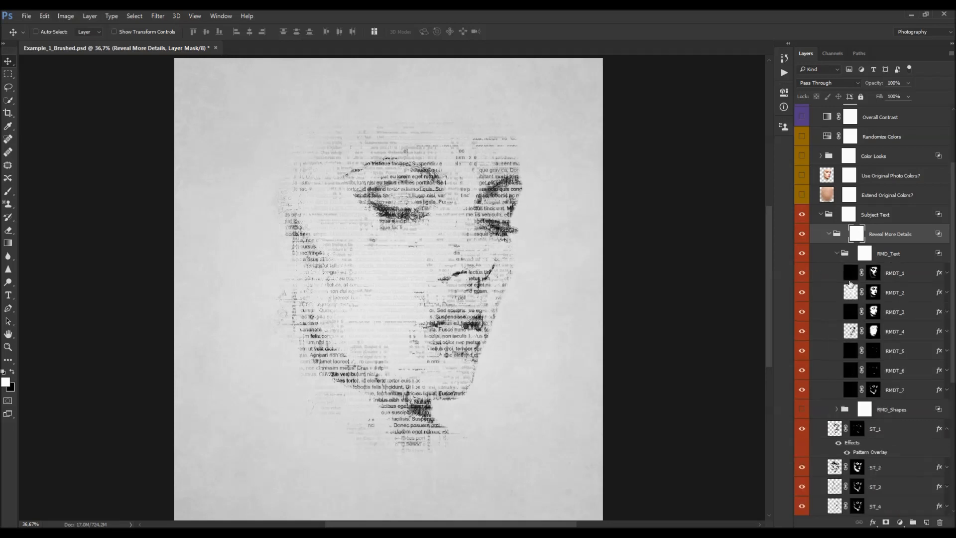
- Hide all RMDT layers together, then re-enable them one at a time to compare their contribution
{"action": "left_click", "coordinate": [899, 275]}
{"action": "left_click_drag", "start_coordinate": [802, 271], "coordinate": [800, 388]}
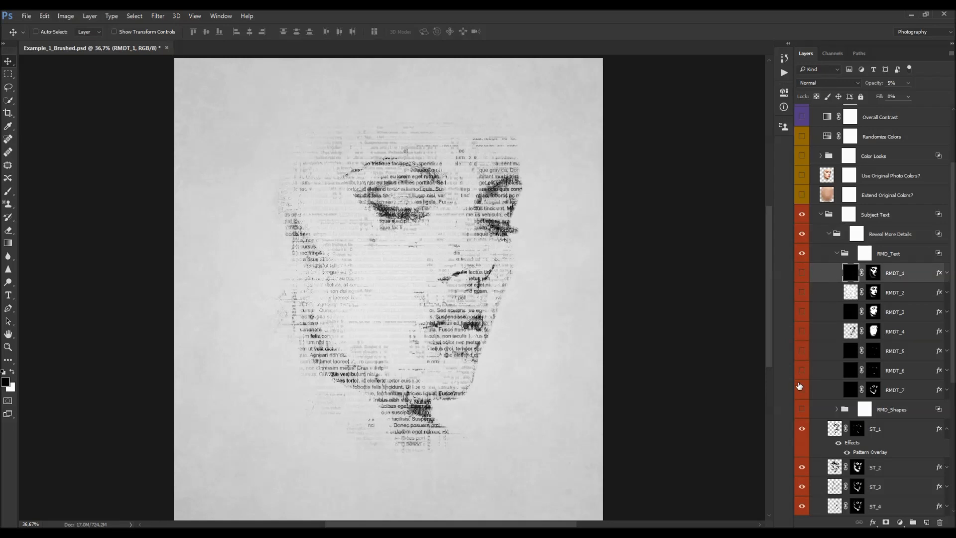
{"action": "left_click", "coordinate": [903, 387]}
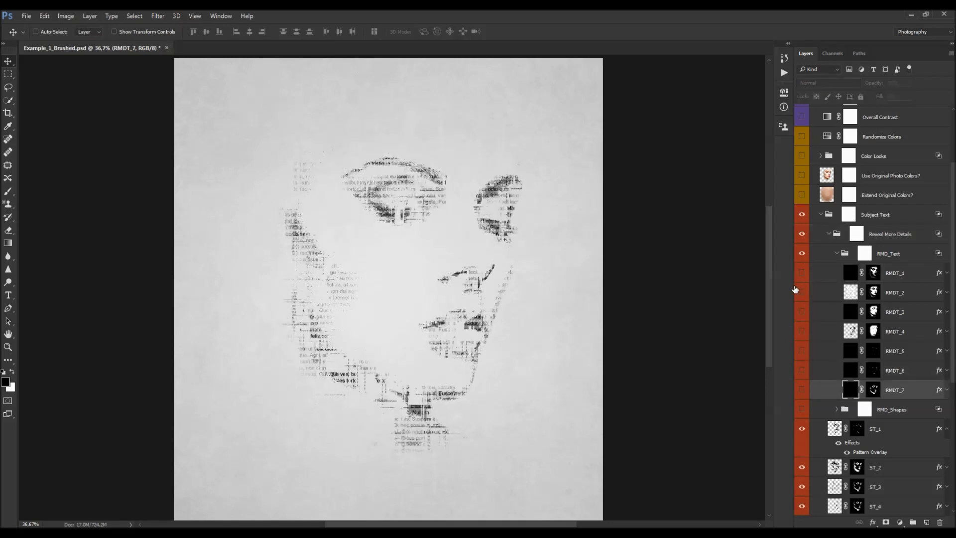
{"action": "left_click", "coordinate": [802, 388]}
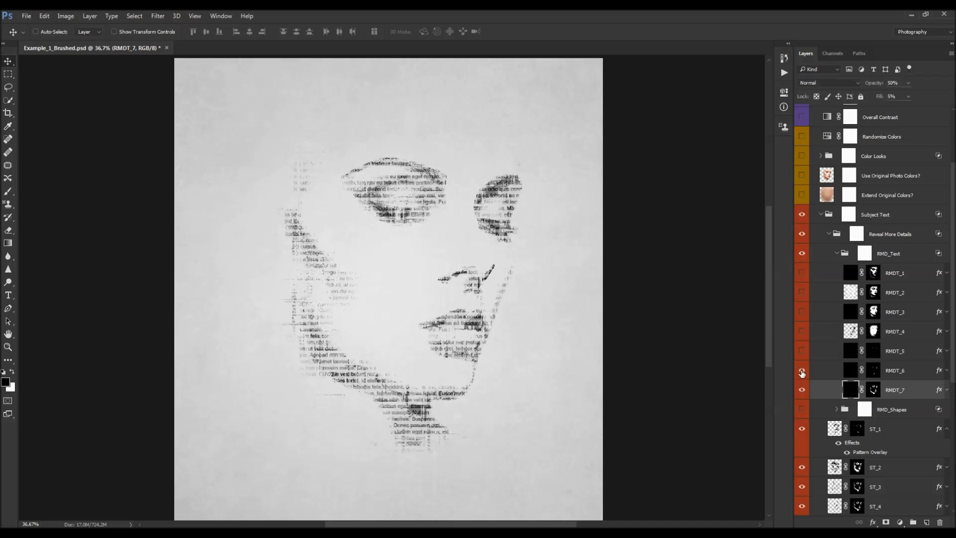
{"action": "left_click", "coordinate": [802, 371]}
{"action": "left_click", "coordinate": [802, 331]}
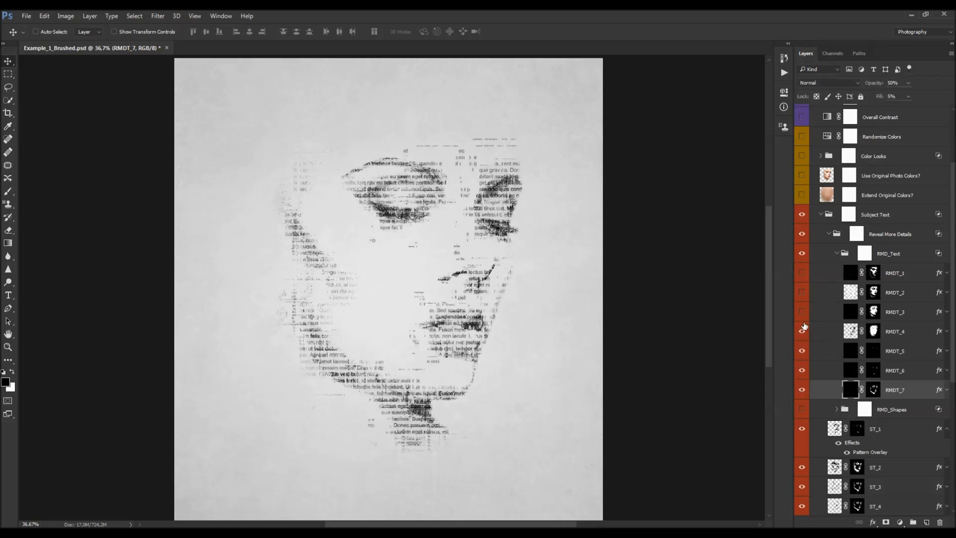
{"action": "left_click", "coordinate": [801, 310]}
{"action": "left_click", "coordinate": [801, 272]}
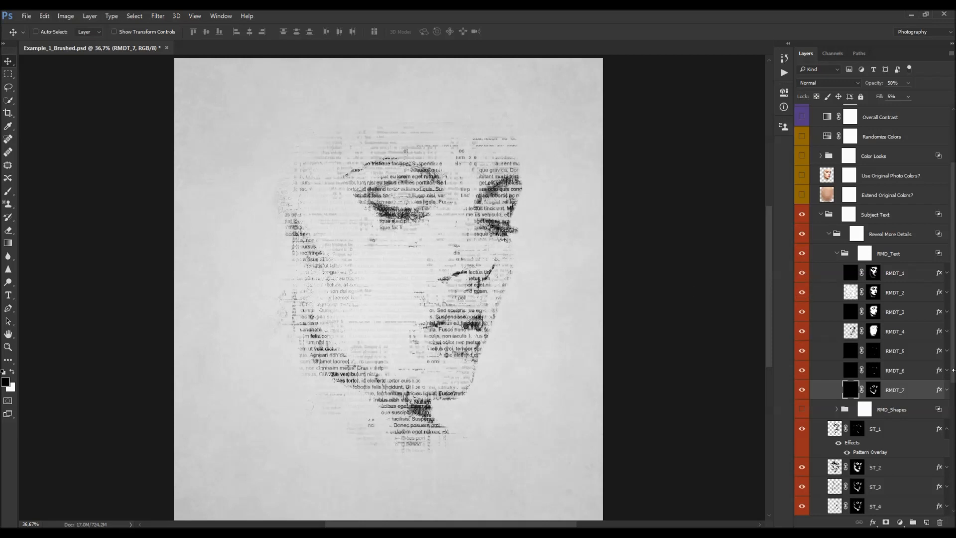
- Set the RMDT_7 layer's fill to 21%
{"action": "scroll", "coordinate": [913, 372], "scroll_direction": "down", "scroll_amount": 1}
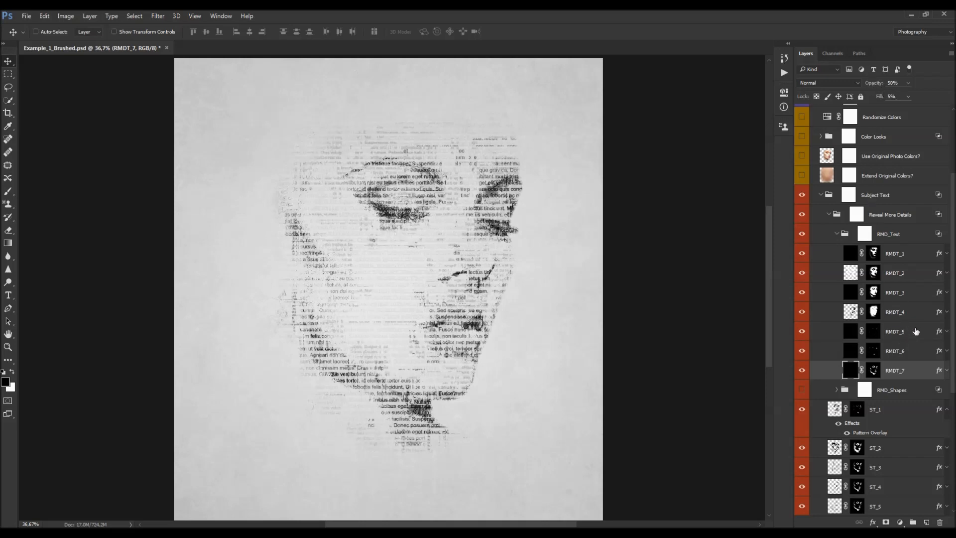
{"action": "left_click", "coordinate": [910, 352]}
{"action": "left_click", "coordinate": [905, 370]}
{"action": "left_click_drag", "start_coordinate": [880, 101], "coordinate": [883, 97]}
{"action": "left_click_drag", "start_coordinate": [889, 99], "coordinate": [888, 99]}
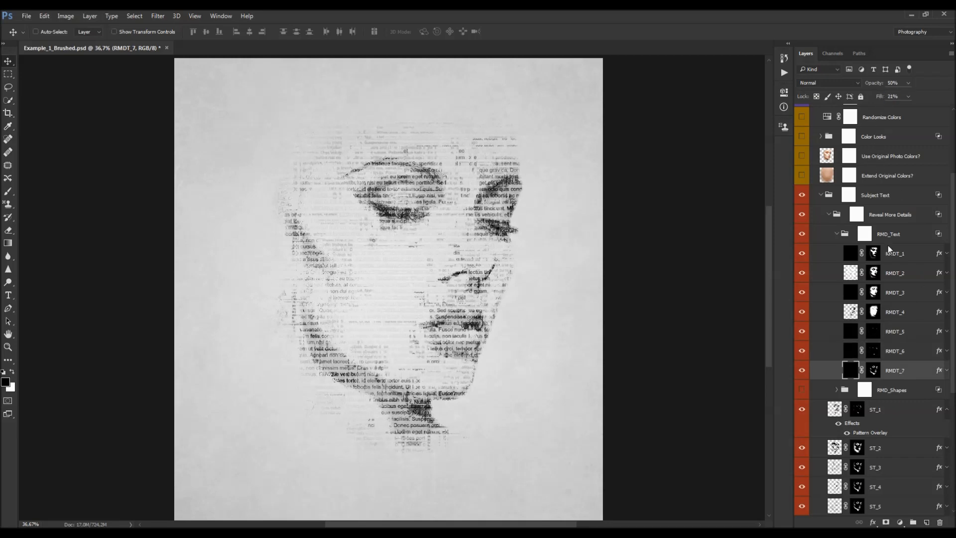
- View the RMDT_7 layer mask on its own and toggle the layer's visibility to compare
{"action": "left_click", "coordinate": [874, 371]}
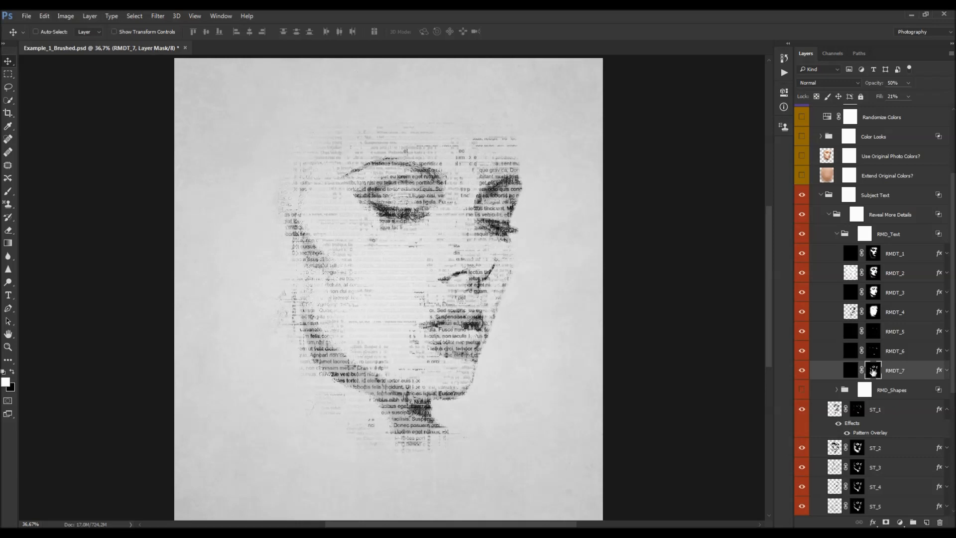
{"action": "left_click", "coordinate": [874, 371], "text": "alt"}
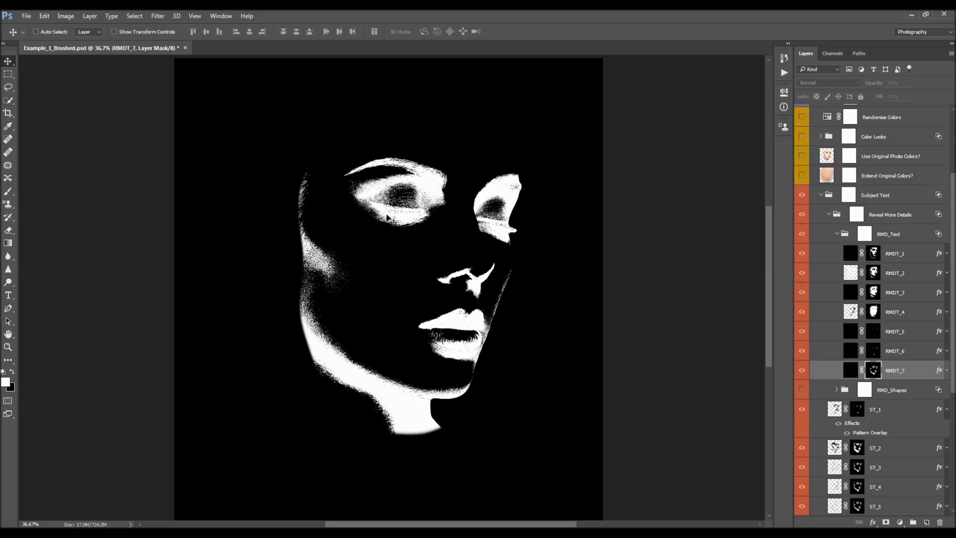
{"action": "left_click", "coordinate": [872, 367], "text": "alt"}
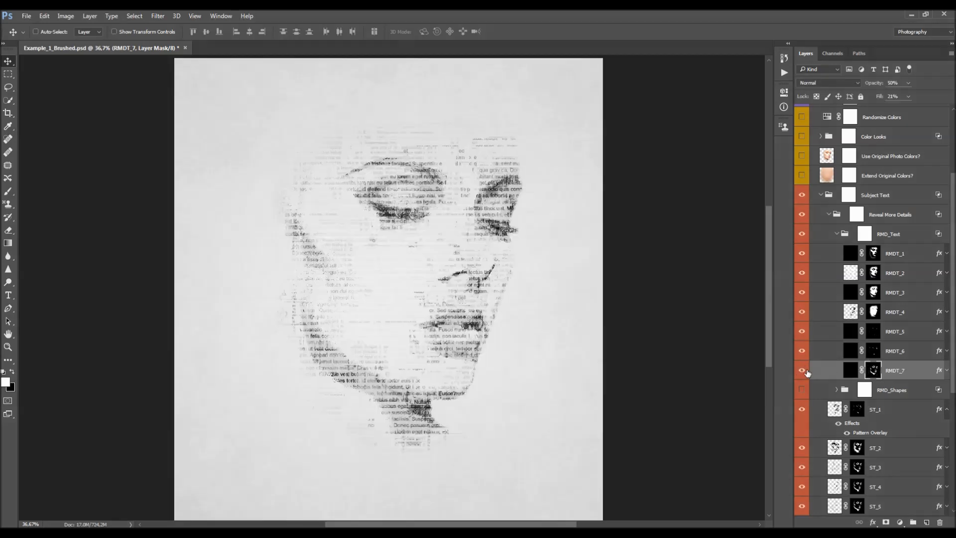
{"action": "left_click", "coordinate": [802, 370]}
{"action": "left_click", "coordinate": [802, 371]}
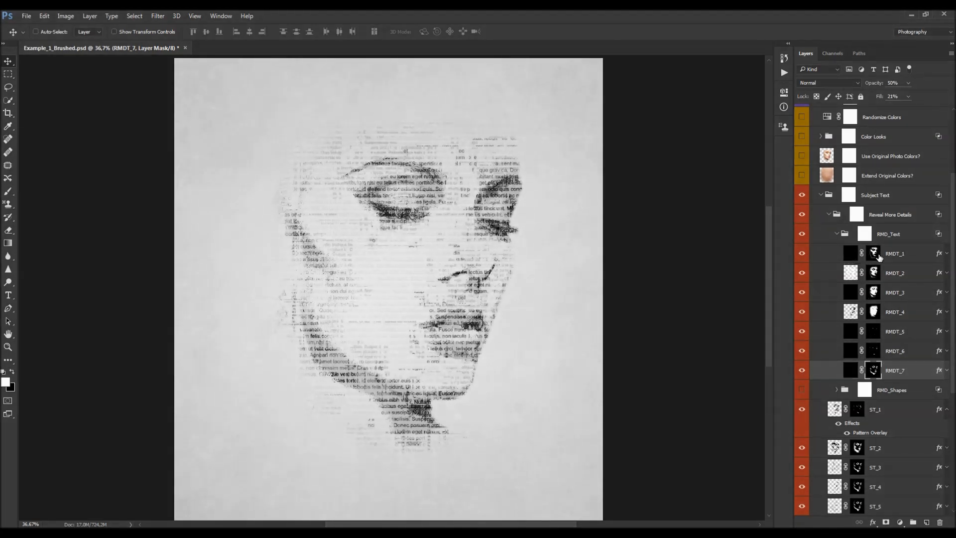
- Inspect the layer masks of RMDT_6 up through RMDT_1 one after another
{"action": "left_click", "coordinate": [872, 351]}
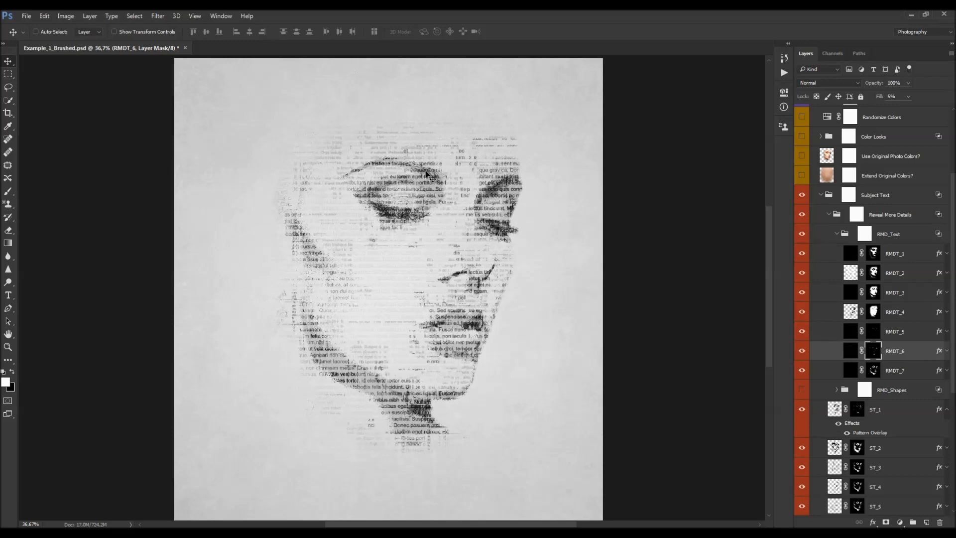
{"action": "left_click", "coordinate": [873, 351], "text": "alt"}
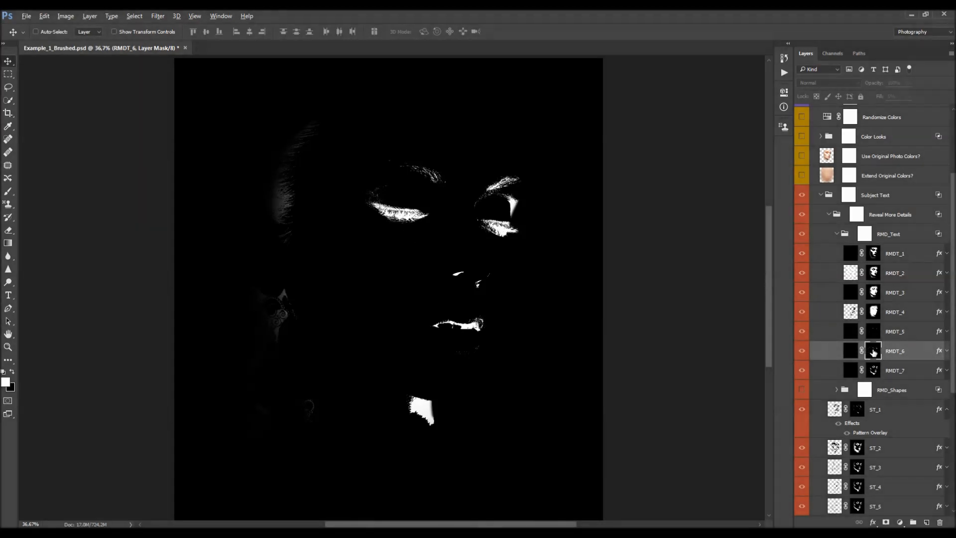
{"action": "left_click", "coordinate": [874, 352], "text": "alt"}
{"action": "left_click", "coordinate": [875, 332], "text": "alt"}
{"action": "left_click", "coordinate": [874, 312], "text": "alt"}
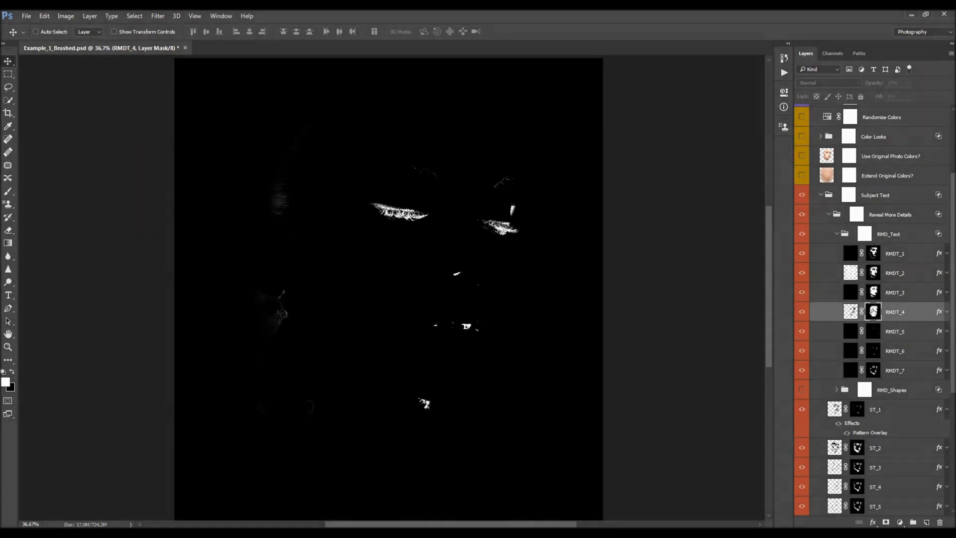
{"action": "left_click", "coordinate": [874, 293], "text": "alt"}
{"action": "left_click", "coordinate": [874, 273], "text": "alt"}
{"action": "left_click", "coordinate": [873, 253], "text": "alt"}
{"action": "left_click", "coordinate": [871, 258], "text": "alt"}
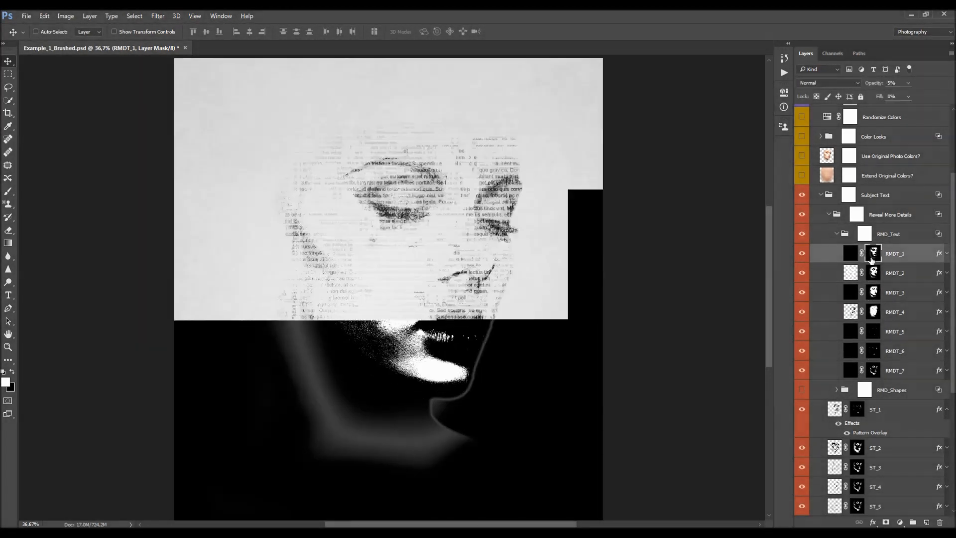
- Adjust the RMDT_4 layer's opacity and toggle its visibility to compare the result
{"action": "left_click", "coordinate": [899, 354]}
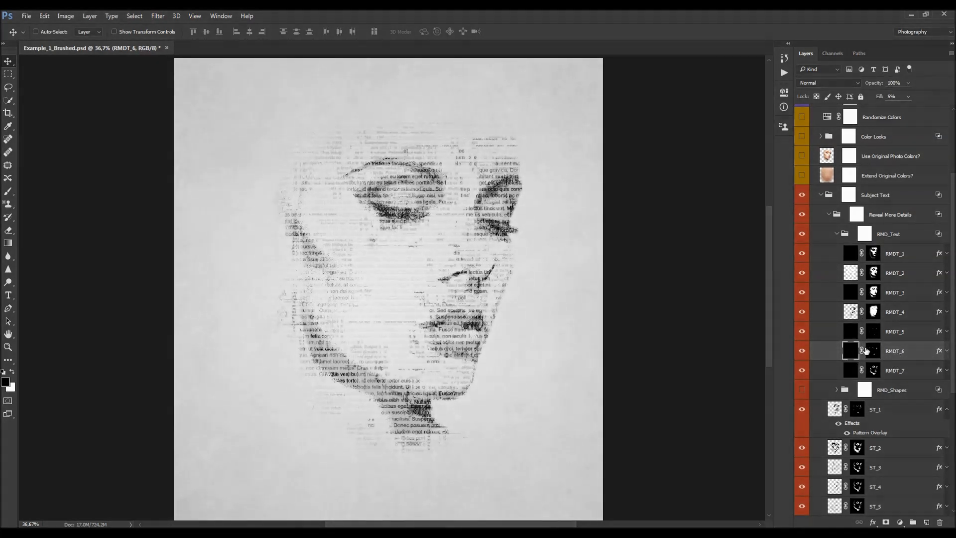
{"action": "left_click", "coordinate": [904, 315]}
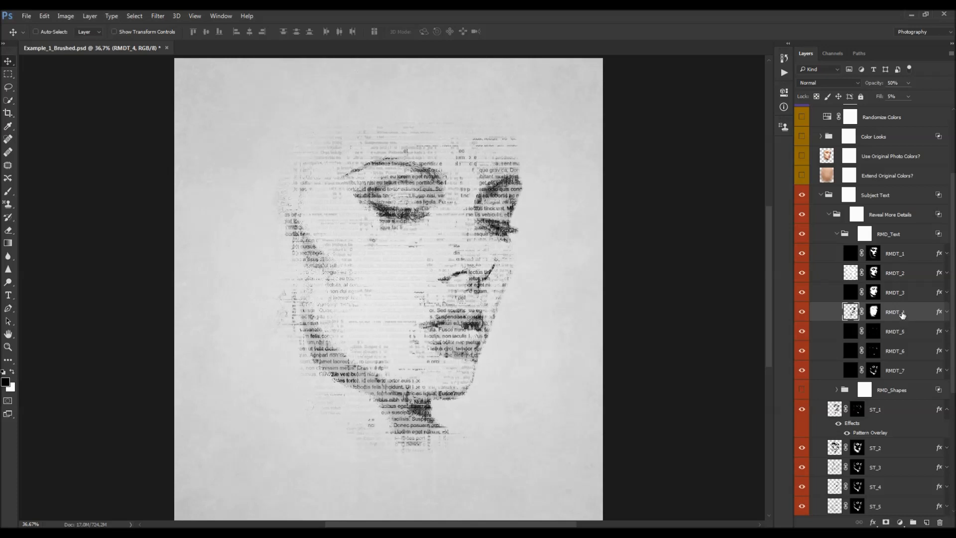
{"action": "left_click_drag", "start_coordinate": [875, 84], "coordinate": [919, 96]}
{"action": "left_click", "coordinate": [800, 312]}
{"action": "left_click", "coordinate": [800, 312]}
- Adjust the RMDT_3 layer's opacity slightly
{"action": "left_click", "coordinate": [907, 293]}
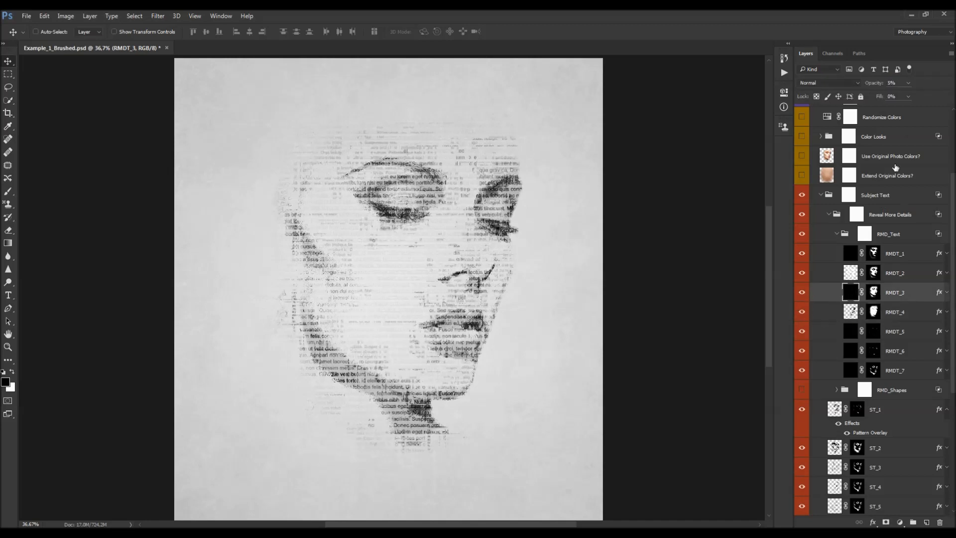
{"action": "left_click_drag", "start_coordinate": [867, 87], "coordinate": [876, 87]}
{"action": "left_click_drag", "start_coordinate": [870, 89], "coordinate": [871, 87]}
- With the Brush tool, paint black over the face on the RMD_Text group mask, then paint white to restore it
{"action": "left_click", "coordinate": [873, 253]}
{"action": "key", "text": "b"}
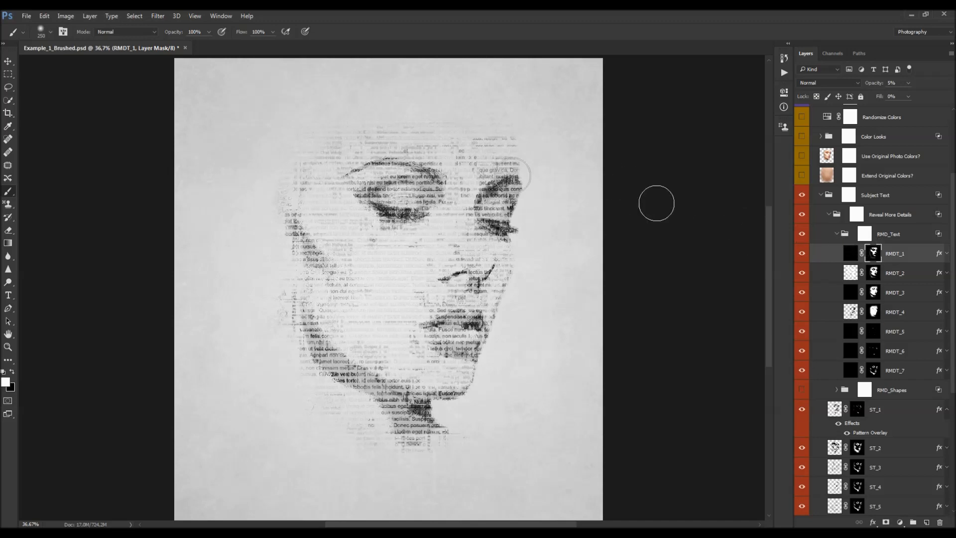
{"action": "left_click", "coordinate": [867, 232]}
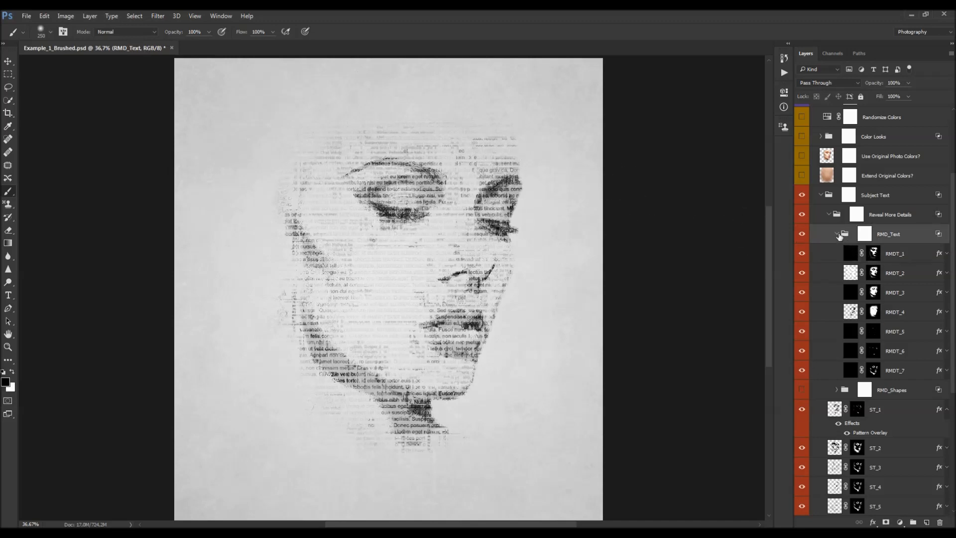
{"action": "left_click", "coordinate": [836, 233]}
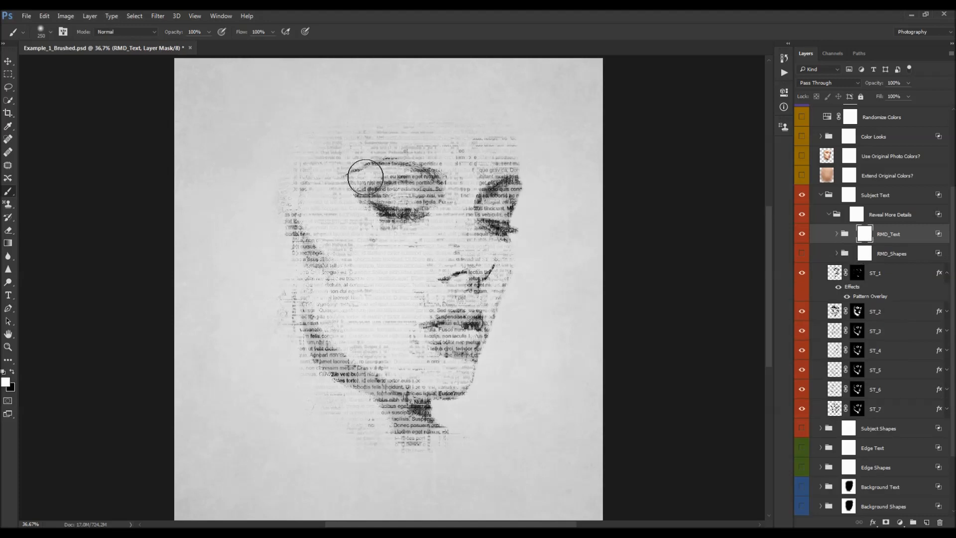
{"action": "key", "text": "x"}
{"action": "mouse_move", "coordinate": [401, 185]}
{"action": "left_mouse_down"}
{"action": "mouse_move", "coordinate": [395, 213]}
{"action": "mouse_move", "coordinate": [380, 159]}
{"action": "mouse_move", "coordinate": [465, 224]}
{"action": "mouse_move", "coordinate": [428, 256]}
{"action": "mouse_move", "coordinate": [420, 343]}
{"action": "left_mouse_up"}
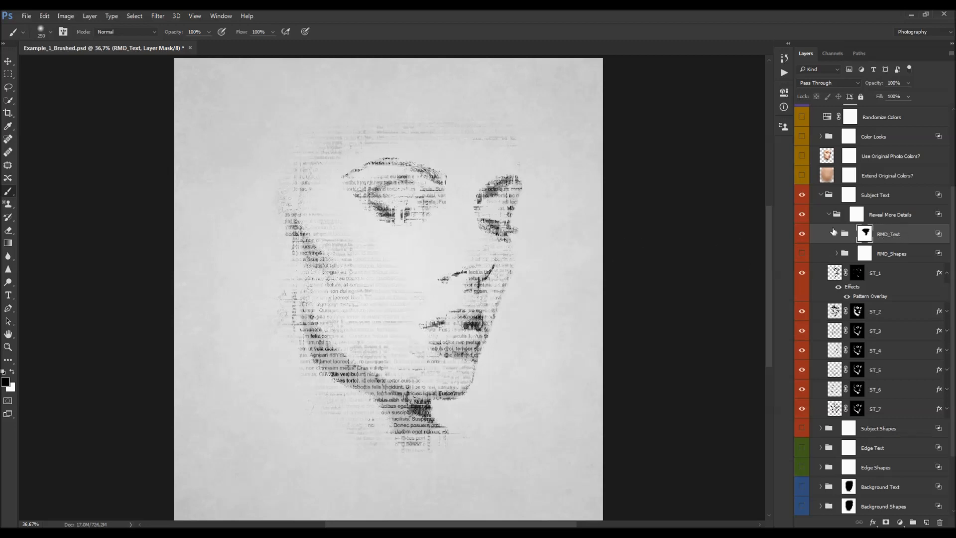
{"action": "key", "text": "x"}
{"action": "mouse_move", "coordinate": [423, 354]}
{"action": "left_mouse_down"}
{"action": "mouse_move", "coordinate": [326, 318]}
{"action": "mouse_move", "coordinate": [560, 273]}
{"action": "mouse_move", "coordinate": [290, 247]}
{"action": "mouse_move", "coordinate": [460, 195]}
{"action": "mouse_move", "coordinate": [522, 121]}
{"action": "mouse_move", "coordinate": [188, 96]}
{"action": "left_mouse_up"}
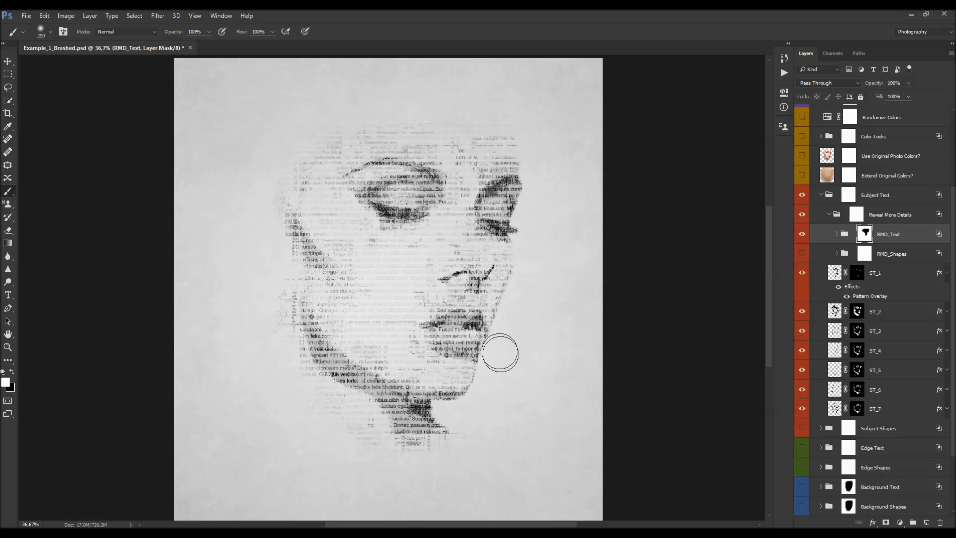
- Turn on the RMD_Shapes group's visibility and expand it
{"action": "key", "text": "v"}
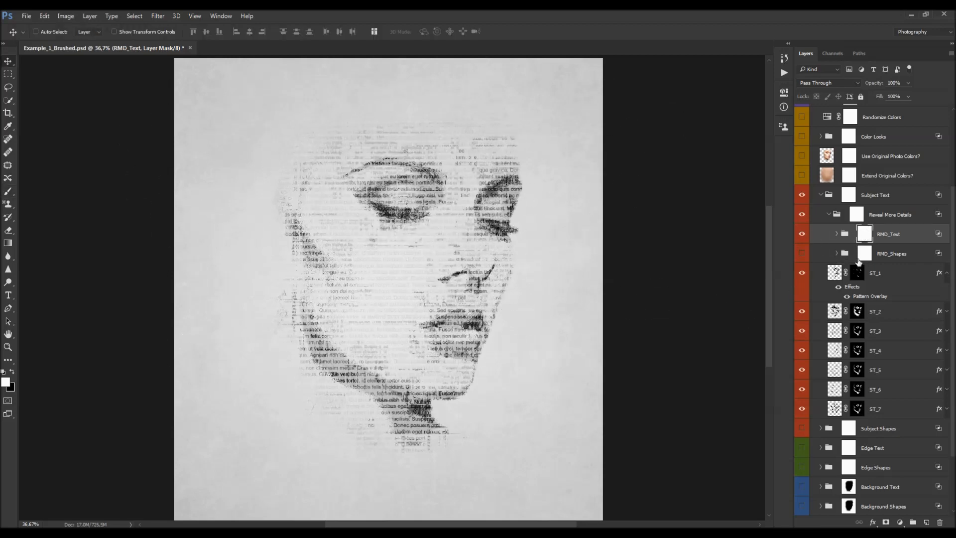
{"action": "left_click", "coordinate": [865, 235], "text": "alt"}
{"action": "left_click", "coordinate": [866, 235], "text": "alt"}
{"action": "left_click", "coordinate": [803, 254]}
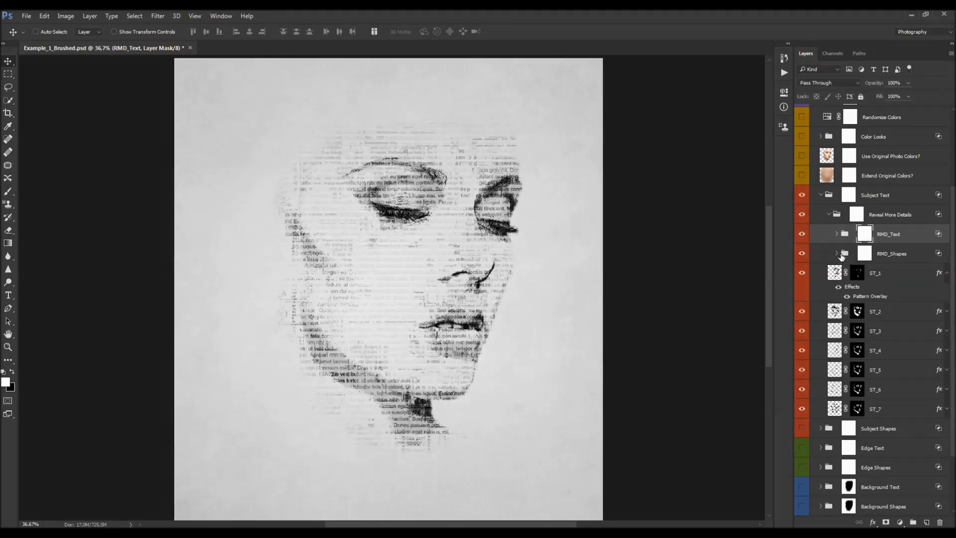
{"action": "left_click", "coordinate": [837, 254]}
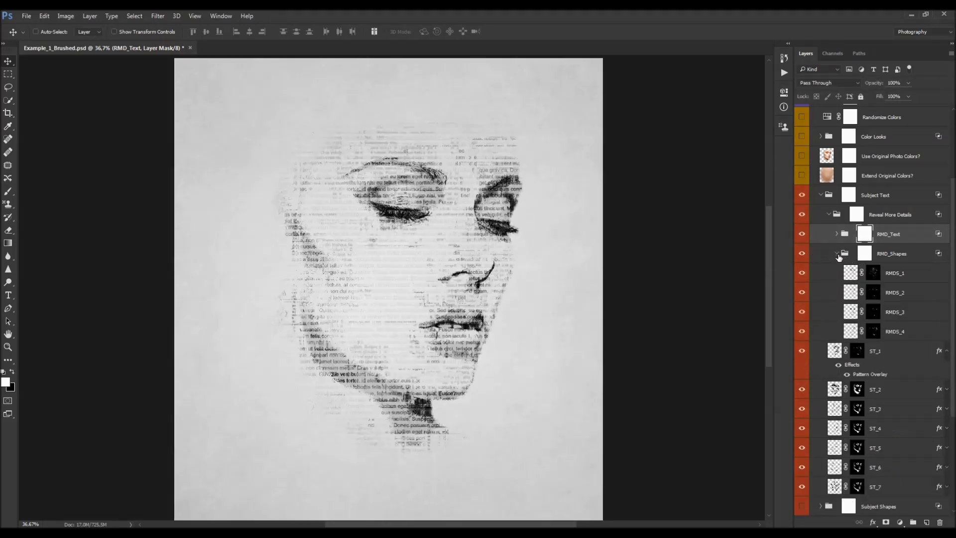
- Hide all RMDS layers together, then re-enable them one at a time to compare
{"action": "left_click", "coordinate": [897, 274]}
{"action": "left_click_drag", "start_coordinate": [802, 274], "coordinate": [802, 333]}
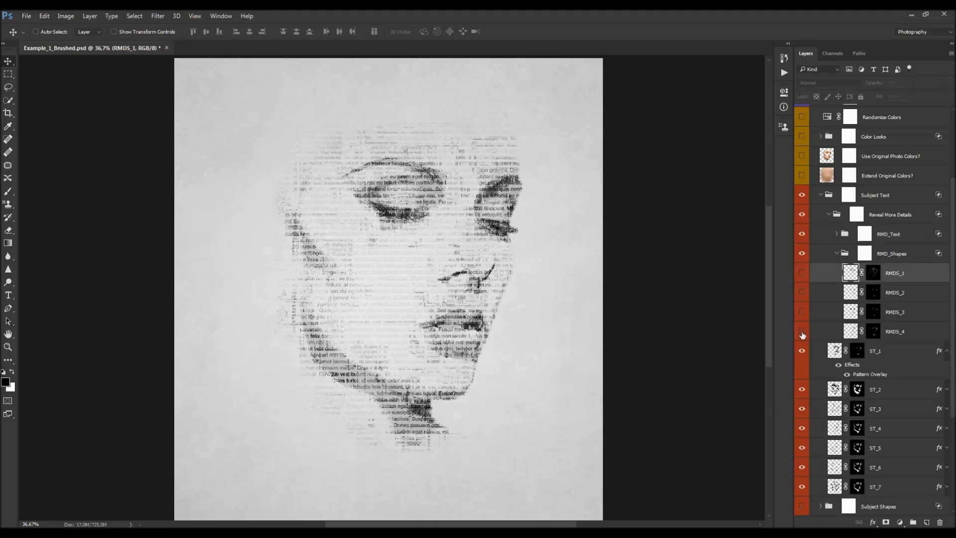
{"action": "left_click", "coordinate": [846, 312]}
{"action": "left_click", "coordinate": [802, 312]}
{"action": "left_click", "coordinate": [802, 299]}
{"action": "left_click", "coordinate": [896, 254]}
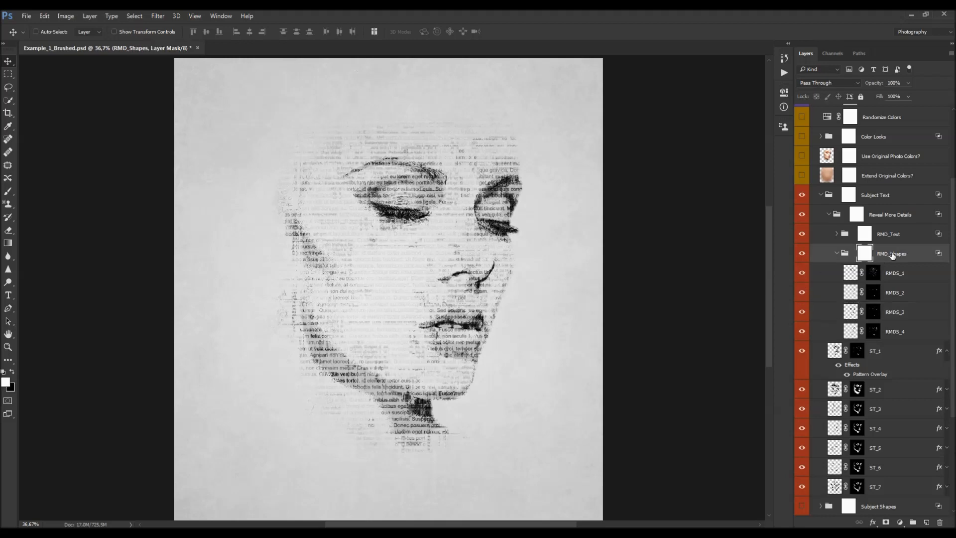
{"action": "double_click", "coordinate": [892, 254]}
{"action": "left_click", "coordinate": [905, 254]}
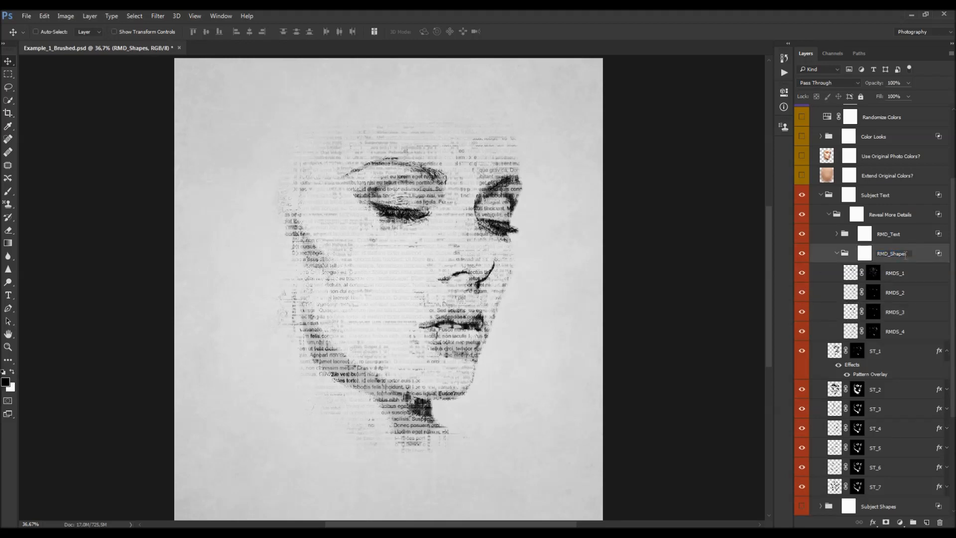
{"action": "left_click", "coordinate": [900, 239]}
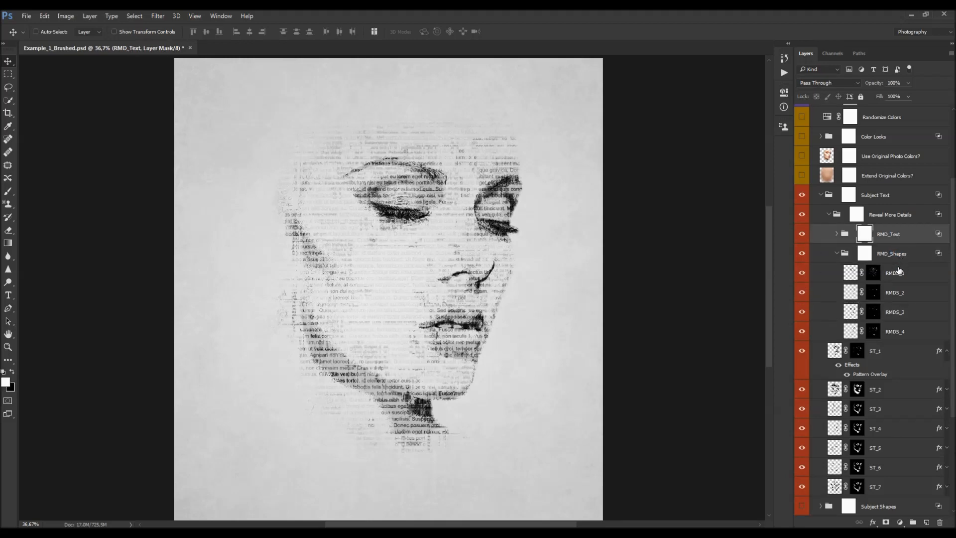
- Shift the RMDS_1 layer's shapes slightly on the canvas, then select the RMDS_2 layer
{"action": "left_click", "coordinate": [848, 273]}
{"action": "left_click_drag", "start_coordinate": [390, 187], "coordinate": [382, 207]}
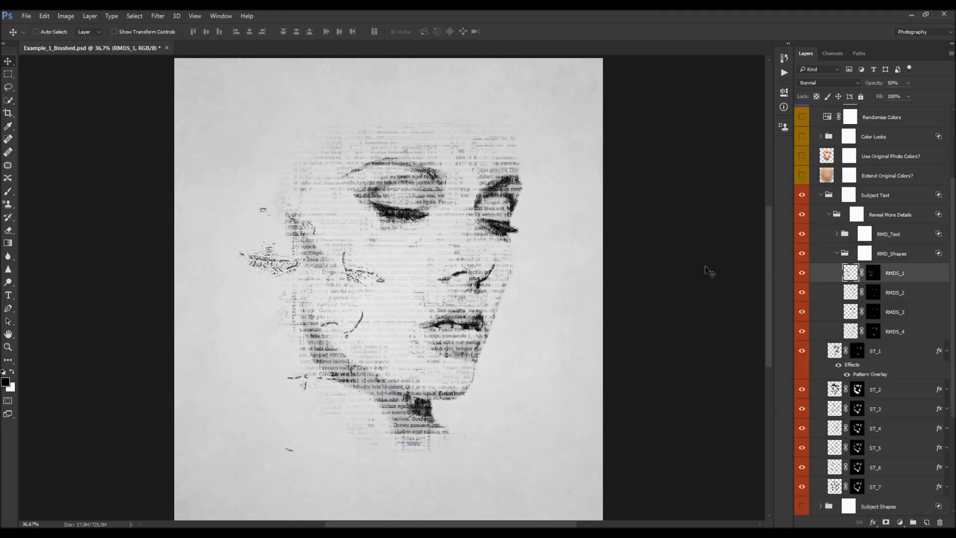
{"action": "left_click", "coordinate": [855, 293]}
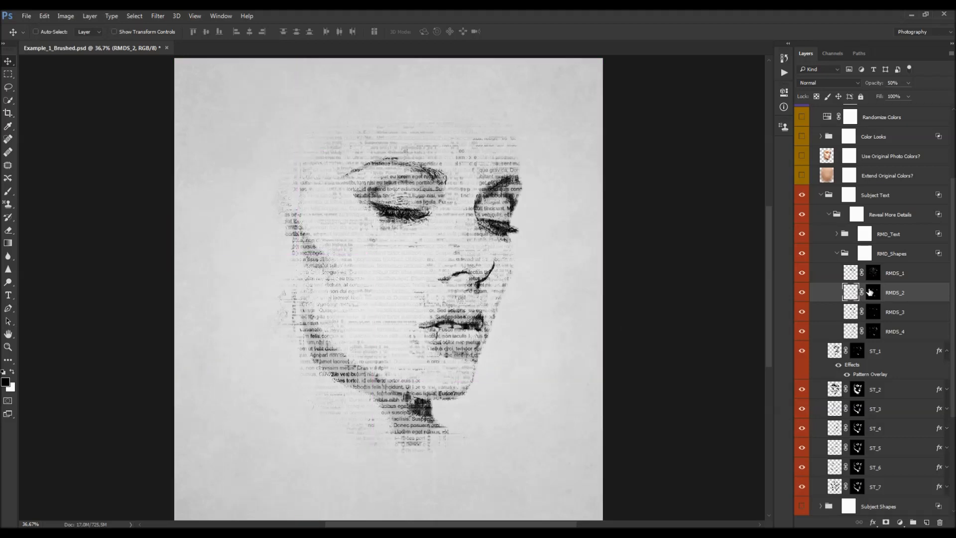
- Preview the lower Edge Text and Background Shapes groups by toggling their visibility on and off
{"action": "scroll", "coordinate": [892, 285], "scroll_direction": "down", "scroll_amount": 3}
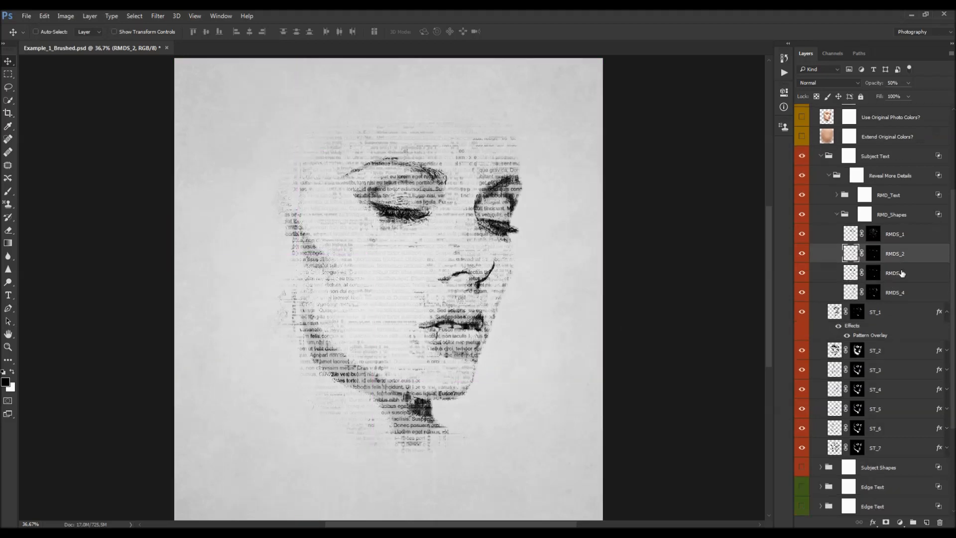
{"action": "scroll", "coordinate": [895, 248], "scroll_direction": "down", "scroll_amount": 3}
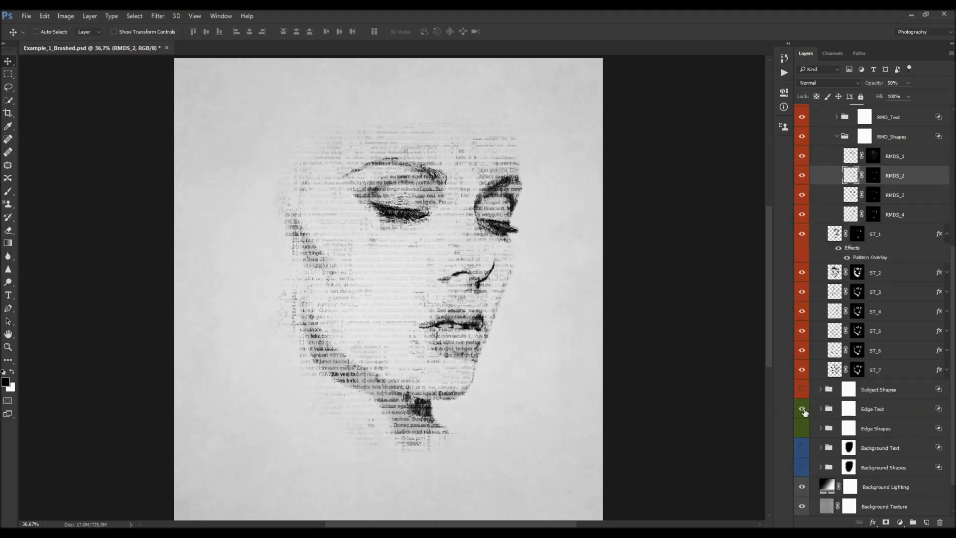
{"action": "left_click", "coordinate": [803, 409]}
{"action": "scroll", "coordinate": [852, 413], "scroll_direction": "down", "scroll_amount": 2}
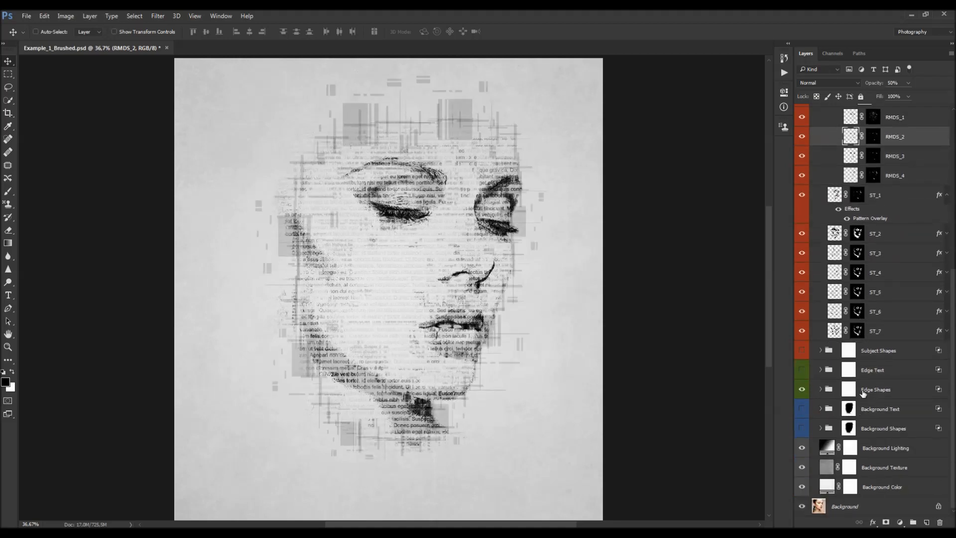
{"action": "left_click", "coordinate": [802, 431]}
{"action": "left_click", "coordinate": [802, 430]}
{"action": "scroll", "coordinate": [842, 274], "scroll_direction": "up", "scroll_amount": 5}
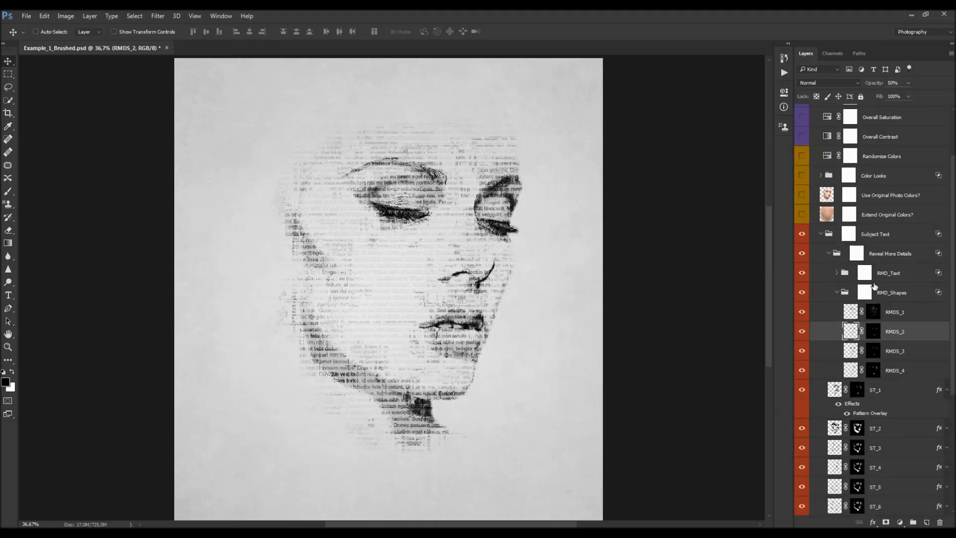
- Try dragging the RMDS_1 layer's shapes toward the canvas's left edge, then undo the move
{"action": "left_click", "coordinate": [802, 293]}
{"action": "left_click", "coordinate": [851, 313]}
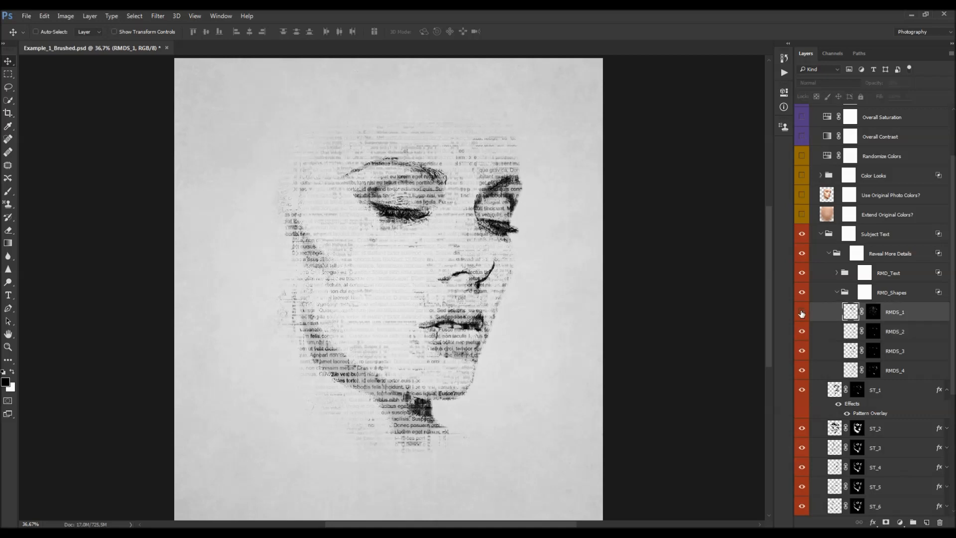
{"action": "mouse_move", "coordinate": [465, 231]}
{"action": "left_mouse_down"}
{"action": "mouse_move", "coordinate": [470, 239]}
{"action": "mouse_move", "coordinate": [234, 304]}
{"action": "left_mouse_up"}
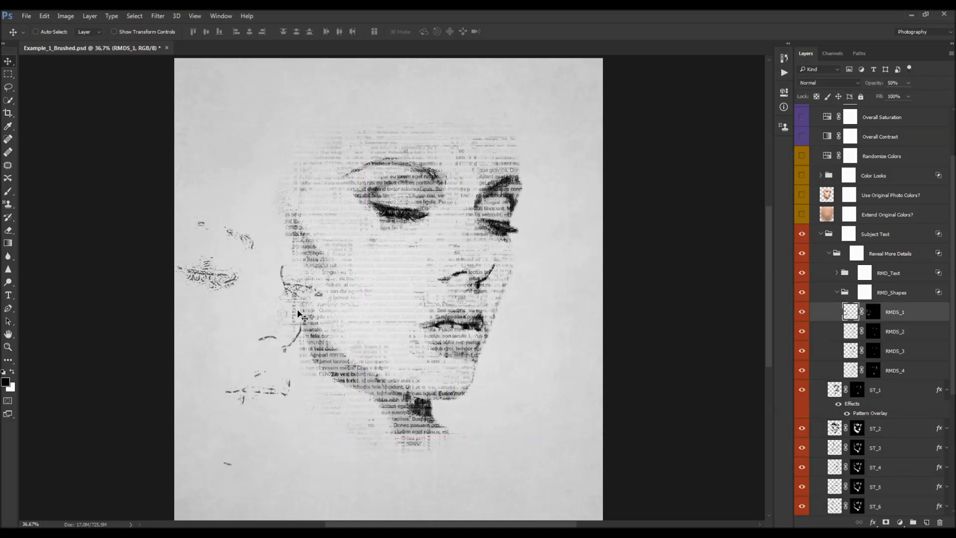
{"action": "key", "text": "ctrl"}
{"action": "key", "text": "ctrl+z"}
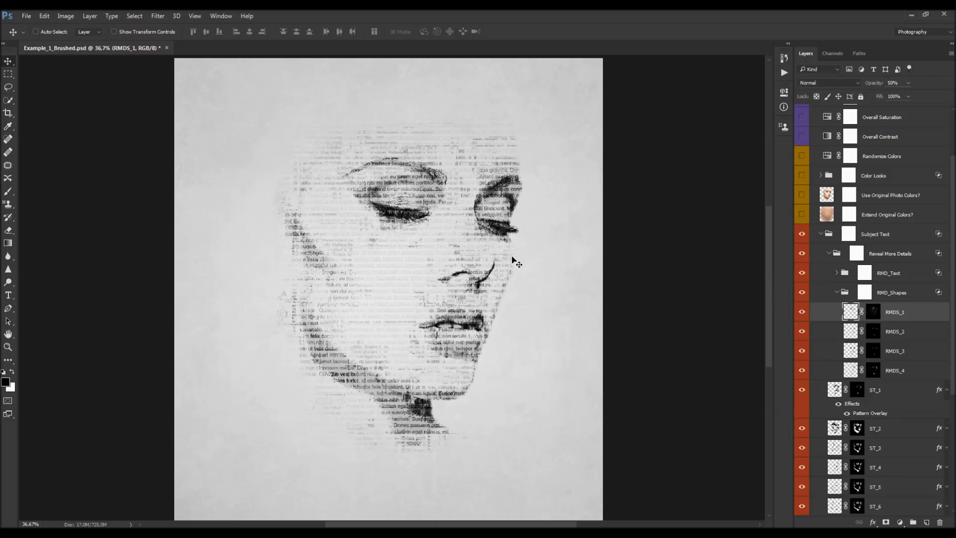
- With the Brush tool at 50% opacity and a smaller size, paint extra shape strokes on RMDS_1 around the lips, cheek and eyes
{"action": "scroll", "coordinate": [435, 210], "scroll_direction": "up", "scroll_amount": 1}
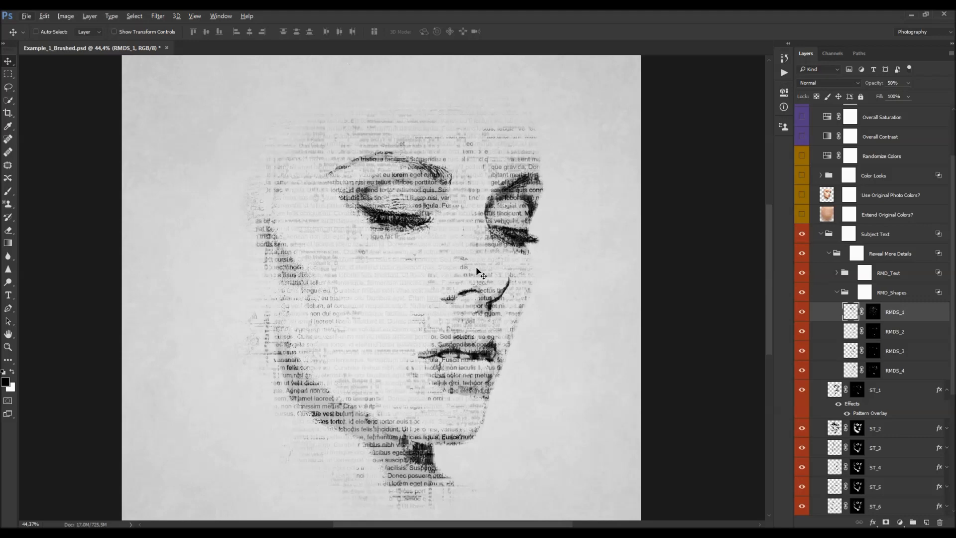
{"action": "scroll", "coordinate": [423, 239], "scroll_direction": "down", "scroll_amount": 1}
{"action": "scroll", "coordinate": [411, 271], "scroll_direction": "up", "scroll_amount": 1}
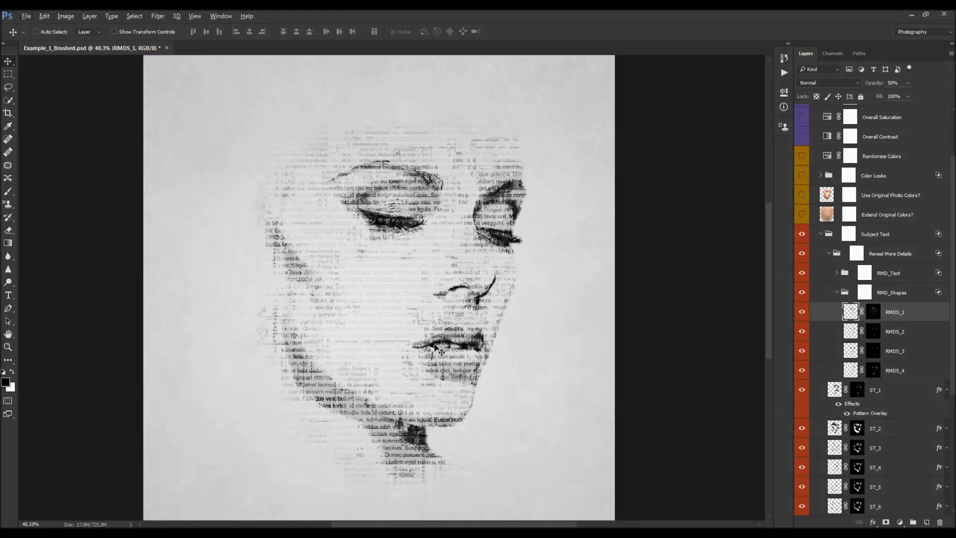
{"action": "scroll", "coordinate": [436, 344], "scroll_direction": "up", "scroll_amount": 1}
{"action": "scroll", "coordinate": [369, 282], "scroll_direction": "down", "scroll_amount": 1}
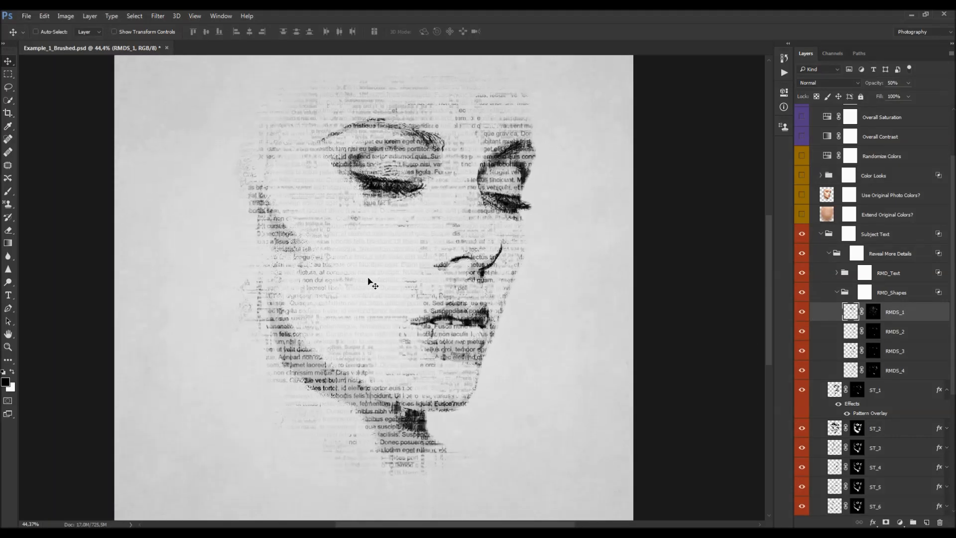
{"action": "key", "text": "b"}
{"action": "key", "text": "bracketleft"}
{"action": "key", "text": "bracketleft"}
{"action": "left_click_drag", "start_coordinate": [182, 34], "coordinate": [159, 41]}
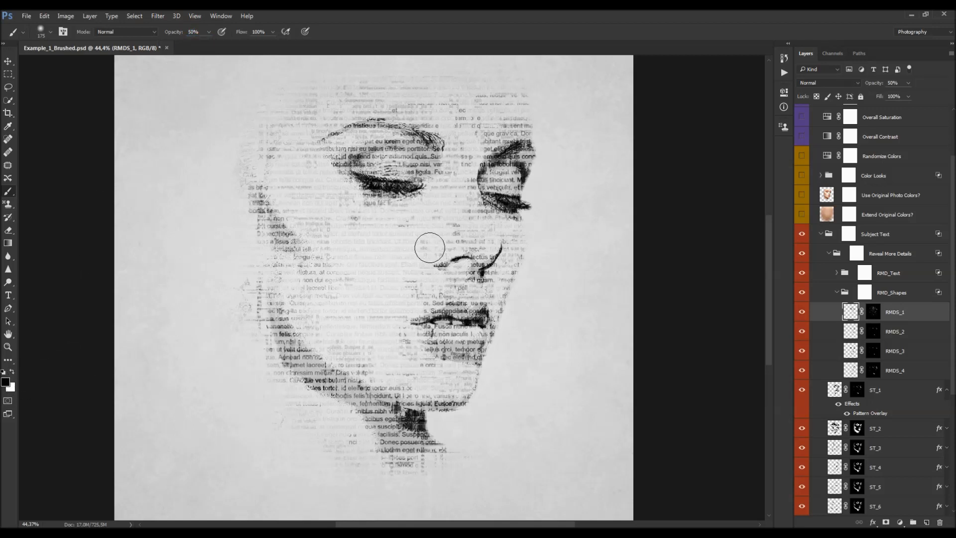
{"action": "key", "text": "bracketleft"}
{"action": "key", "text": "bracketleft"}
{"action": "scroll", "coordinate": [456, 294], "scroll_direction": "down", "scroll_amount": 1}
{"action": "mouse_move", "coordinate": [448, 294]}
{"action": "left_mouse_down"}
{"action": "mouse_move", "coordinate": [491, 294]}
{"action": "mouse_move", "coordinate": [459, 287]}
{"action": "mouse_move", "coordinate": [424, 305]}
{"action": "mouse_move", "coordinate": [431, 337]}
{"action": "mouse_move", "coordinate": [472, 343]}
{"action": "left_mouse_up"}
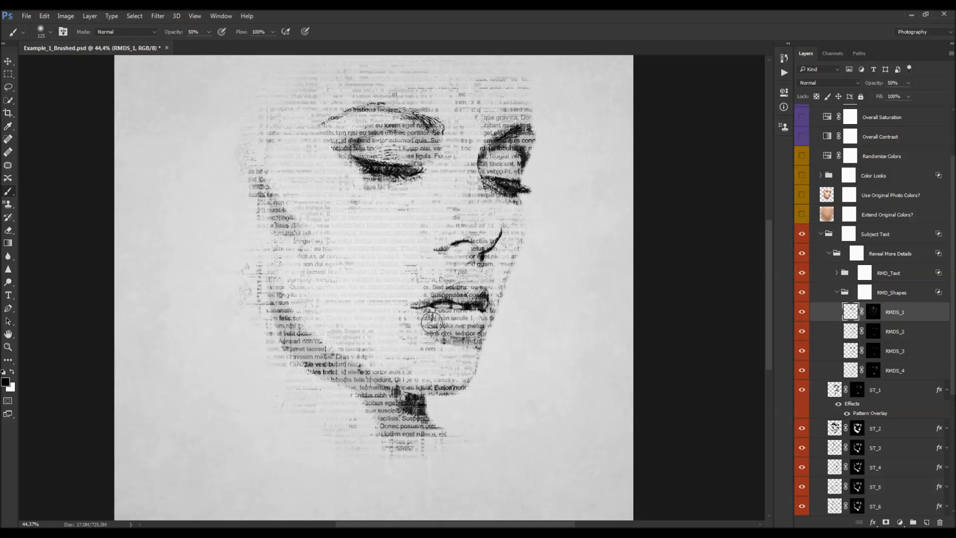
{"action": "scroll", "coordinate": [438, 287], "scroll_direction": "up", "scroll_amount": 3}
{"action": "scroll", "coordinate": [438, 287], "scroll_direction": "up", "scroll_amount": 2}
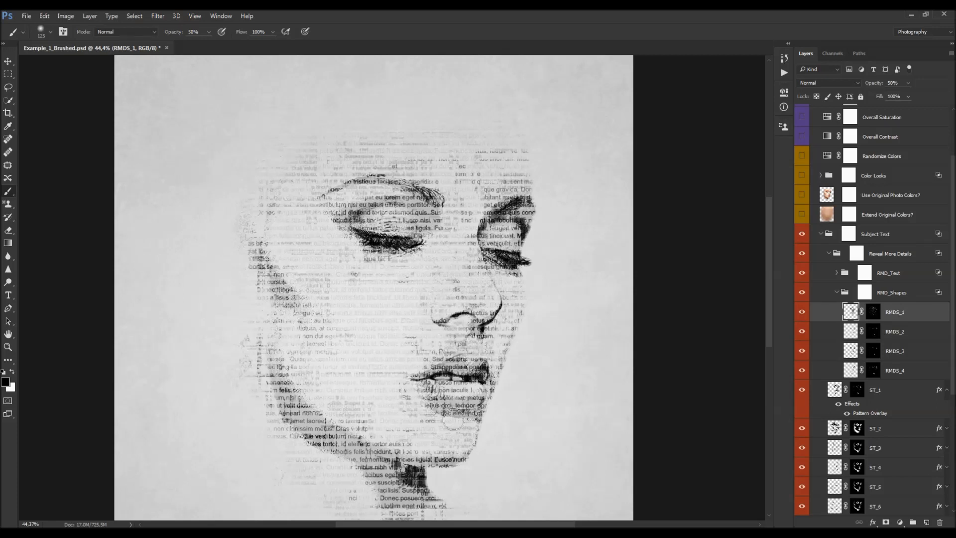
{"action": "scroll", "coordinate": [448, 354], "scroll_direction": "up", "scroll_amount": 1}
{"action": "mouse_move", "coordinate": [396, 276]}
{"action": "left_mouse_down"}
{"action": "mouse_move", "coordinate": [374, 262]}
{"action": "mouse_move", "coordinate": [411, 264]}
{"action": "mouse_move", "coordinate": [359, 254]}
{"action": "mouse_move", "coordinate": [438, 222]}
{"action": "mouse_move", "coordinate": [392, 212]}
{"action": "mouse_move", "coordinate": [327, 217]}
{"action": "left_mouse_up"}
{"action": "mouse_move", "coordinate": [478, 230]}
{"action": "left_mouse_down"}
{"action": "mouse_move", "coordinate": [517, 230]}
{"action": "mouse_move", "coordinate": [491, 237]}
{"action": "mouse_move", "coordinate": [542, 223]}
{"action": "mouse_move", "coordinate": [501, 258]}
{"action": "mouse_move", "coordinate": [492, 252]}
{"action": "mouse_move", "coordinate": [505, 279]}
{"action": "mouse_move", "coordinate": [500, 256]}
{"action": "mouse_move", "coordinate": [532, 237]}
{"action": "left_mouse_up"}
{"action": "key", "text": "bracketright"}
{"action": "key", "text": "bracketright"}
{"action": "key", "text": "bracketright"}
{"action": "scroll", "coordinate": [498, 249], "scroll_direction": "down", "scroll_amount": 5}
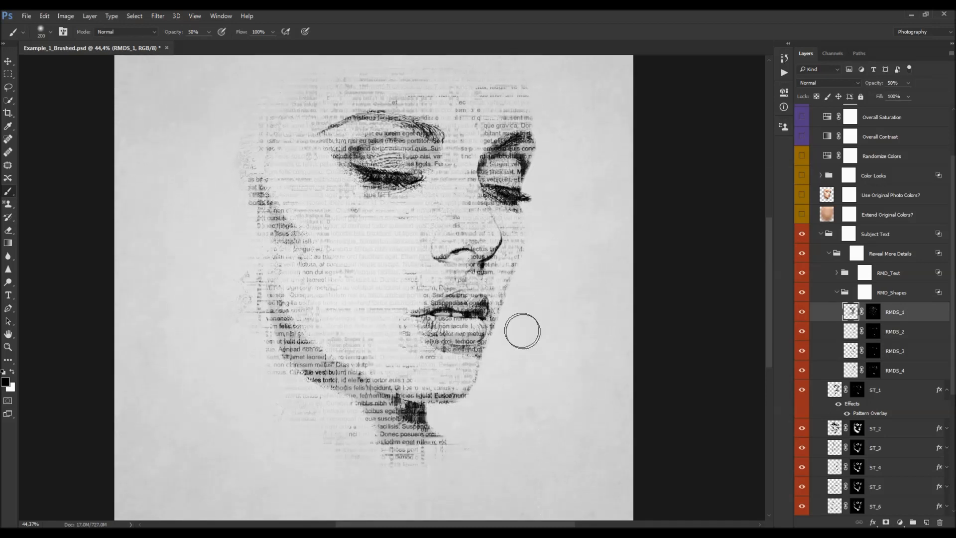
- Expand the RMD_Text group to browse its layers, then collapse the Reveal More Details and Subject Text groups
{"action": "key", "text": "v"}
{"action": "key", "text": "ctrl+minus"}
{"action": "scroll", "coordinate": [432, 295], "scroll_direction": "up", "scroll_amount": 1}
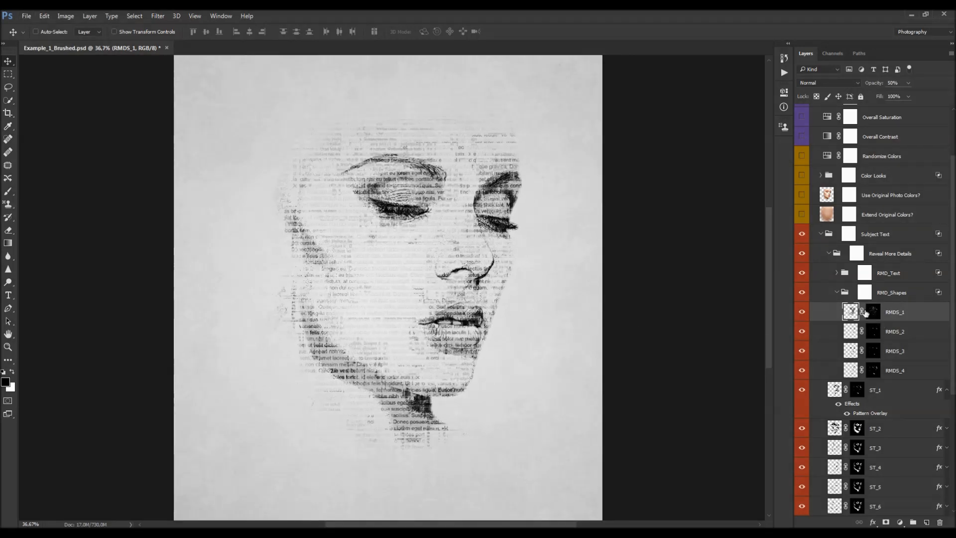
{"action": "left_click", "coordinate": [837, 293]}
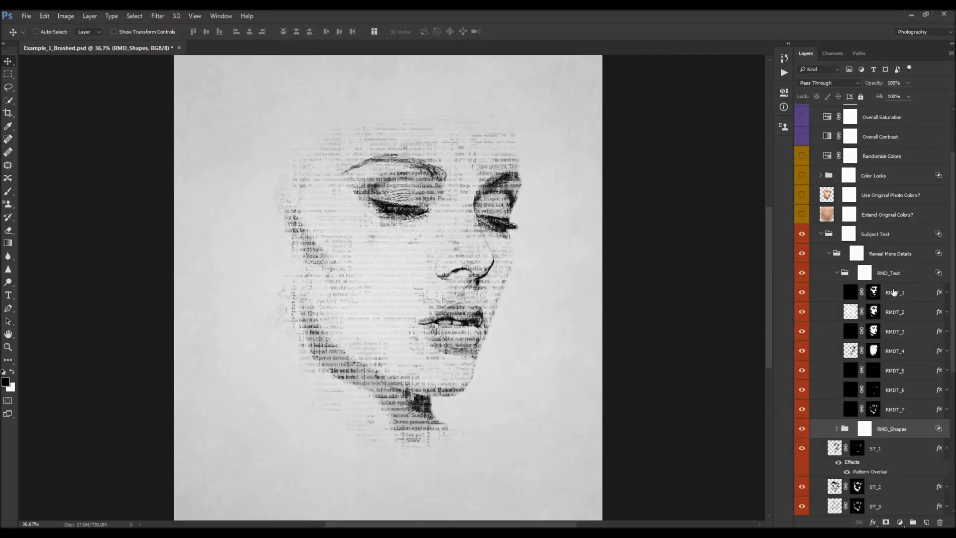
{"action": "left_click", "coordinate": [850, 369]}
{"action": "scroll", "coordinate": [853, 414], "scroll_direction": "down", "scroll_amount": 1}
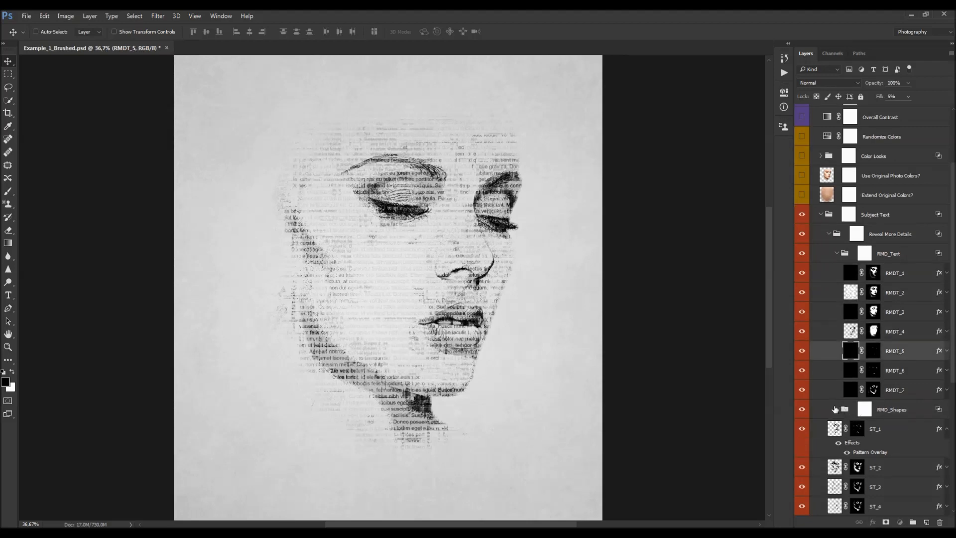
{"action": "scroll", "coordinate": [835, 409], "scroll_direction": "down", "scroll_amount": 1}
{"action": "left_click", "coordinate": [837, 389]}
{"action": "scroll", "coordinate": [841, 394], "scroll_direction": "down", "scroll_amount": 3}
{"action": "left_click", "coordinate": [899, 393]}
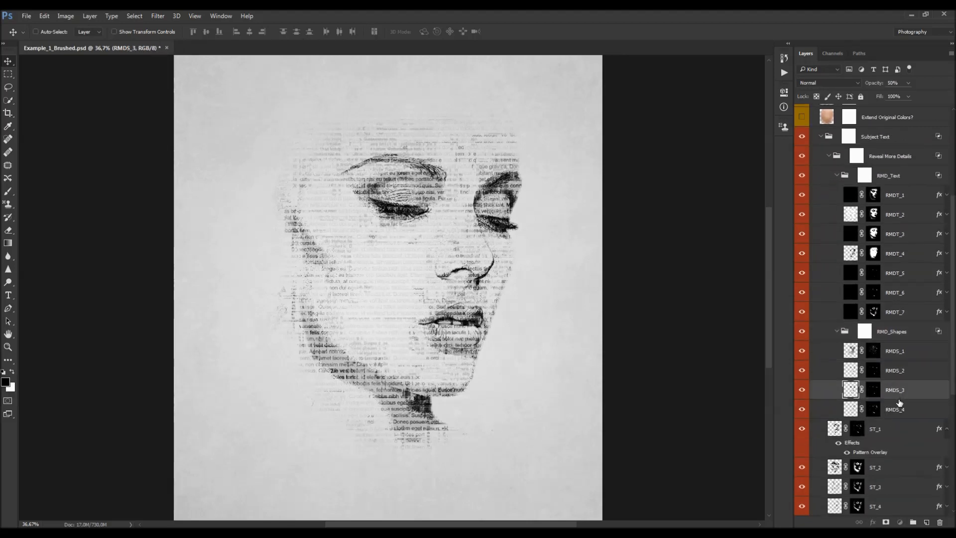
{"action": "left_click", "coordinate": [842, 176]}
{"action": "left_click", "coordinate": [837, 175]}
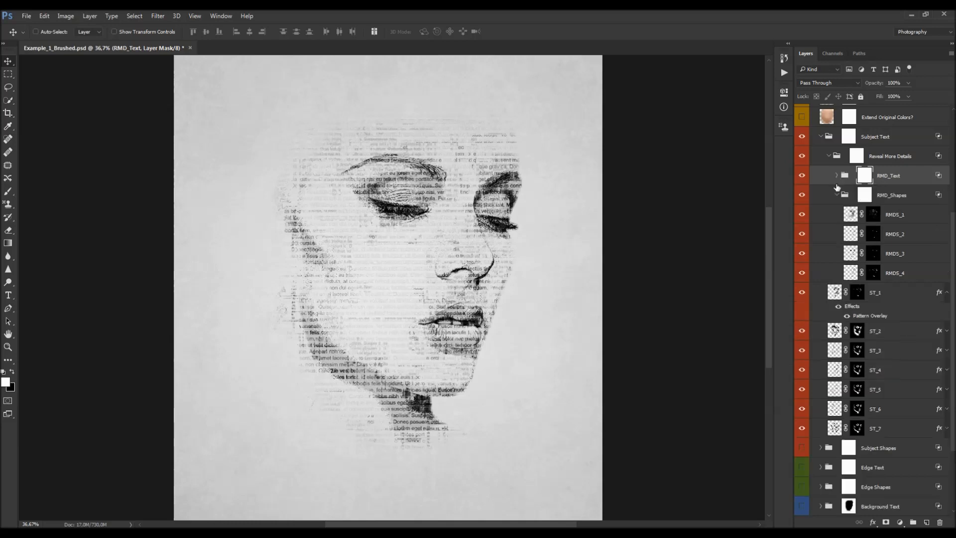
{"action": "left_click", "coordinate": [837, 196]}
{"action": "left_click", "coordinate": [829, 158]}
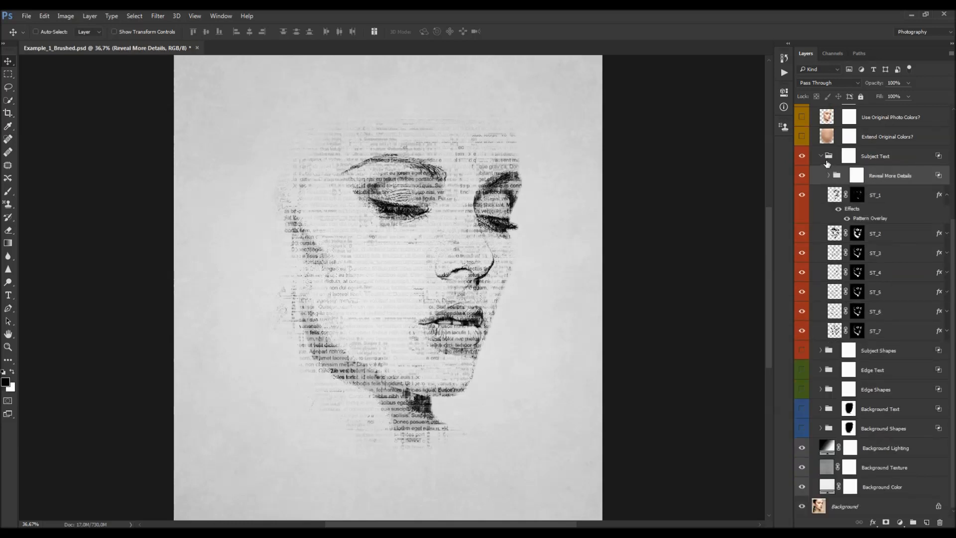
{"action": "left_click", "coordinate": [821, 136]}
- Turn on the Subject Shapes group's visibility, expand it, and toggle Subject Text off and on to compare
{"action": "left_click", "coordinate": [802, 311]}
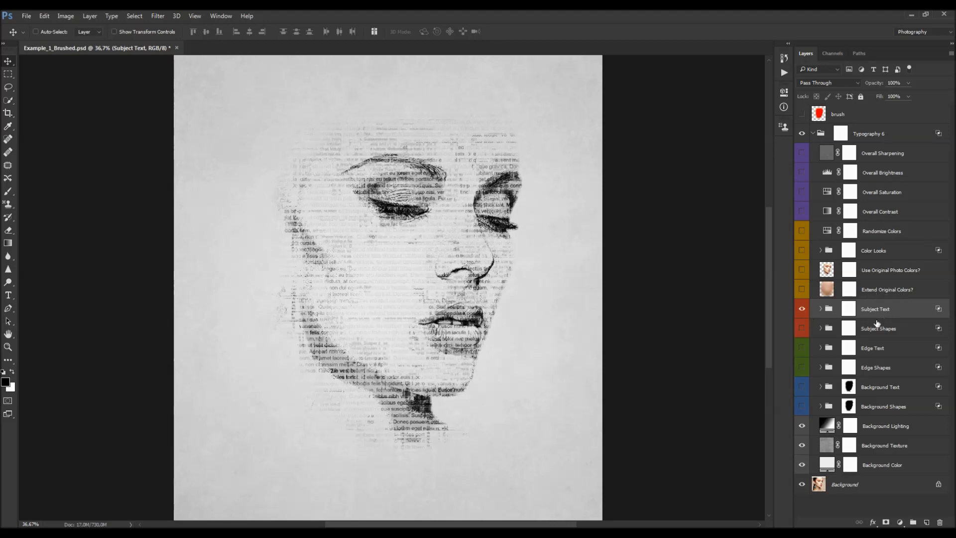
{"action": "left_click", "coordinate": [849, 328]}
{"action": "left_click", "coordinate": [802, 328]}
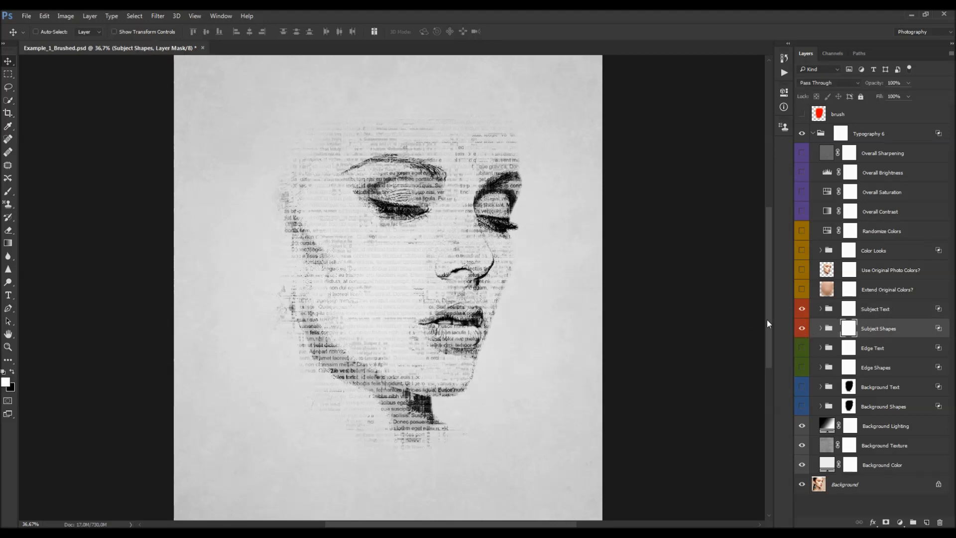
{"action": "left_click", "coordinate": [821, 329]}
{"action": "scroll", "coordinate": [800, 316], "scroll_direction": "down", "scroll_amount": 1}
{"action": "left_click", "coordinate": [803, 309]}
{"action": "left_click", "coordinate": [803, 311]}
- Step through the SS_1 to SS_5 layers, toggle their visibility to compare, then collapse the Subject Shapes group
{"action": "left_click", "coordinate": [874, 329]}
{"action": "left_click", "coordinate": [875, 349]}
{"action": "left_click", "coordinate": [876, 368]}
{"action": "left_click", "coordinate": [878, 388]}
{"action": "left_click", "coordinate": [882, 406]}
{"action": "left_click", "coordinate": [879, 387]}
{"action": "left_click", "coordinate": [879, 368]}
{"action": "left_click", "coordinate": [880, 349]}
{"action": "left_click", "coordinate": [883, 330]}
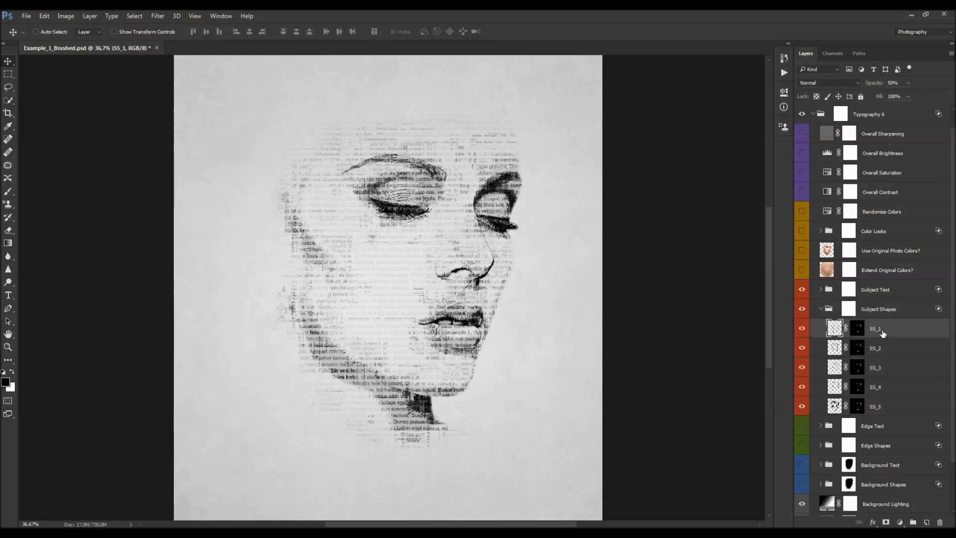
{"action": "left_click_drag", "start_coordinate": [802, 398], "coordinate": [802, 407]}
{"action": "left_click", "coordinate": [802, 408]}
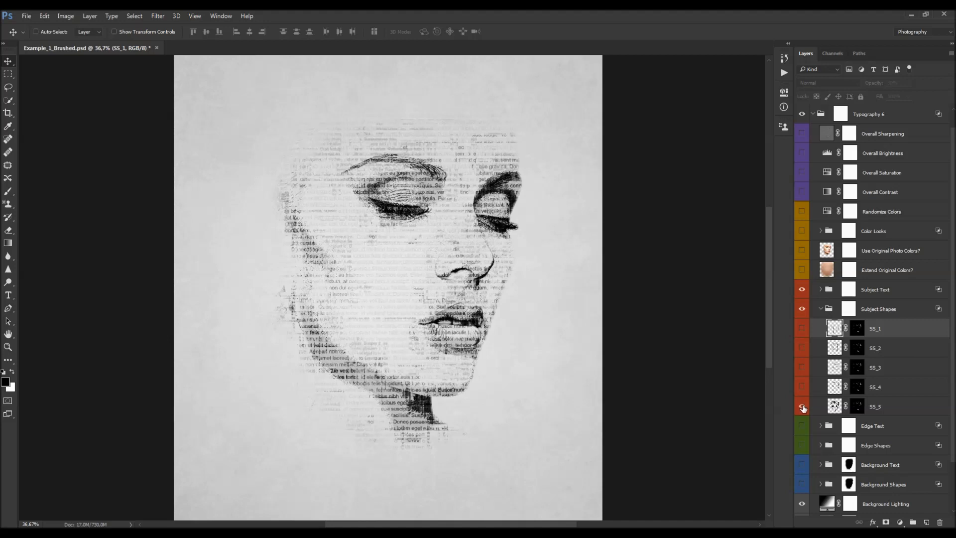
{"action": "left_click", "coordinate": [801, 329]}
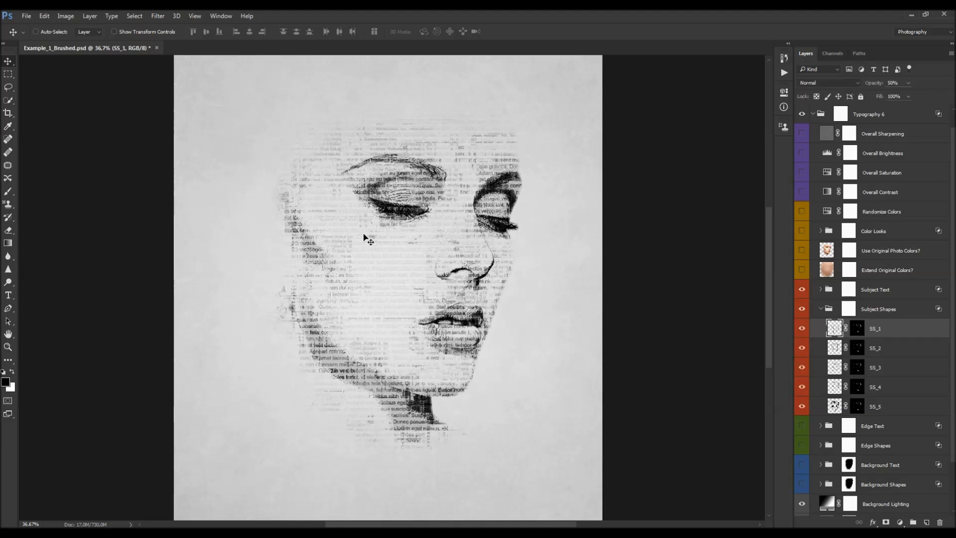
{"action": "scroll", "coordinate": [595, 306], "scroll_direction": "down", "scroll_amount": 2}
{"action": "left_click", "coordinate": [889, 311]}
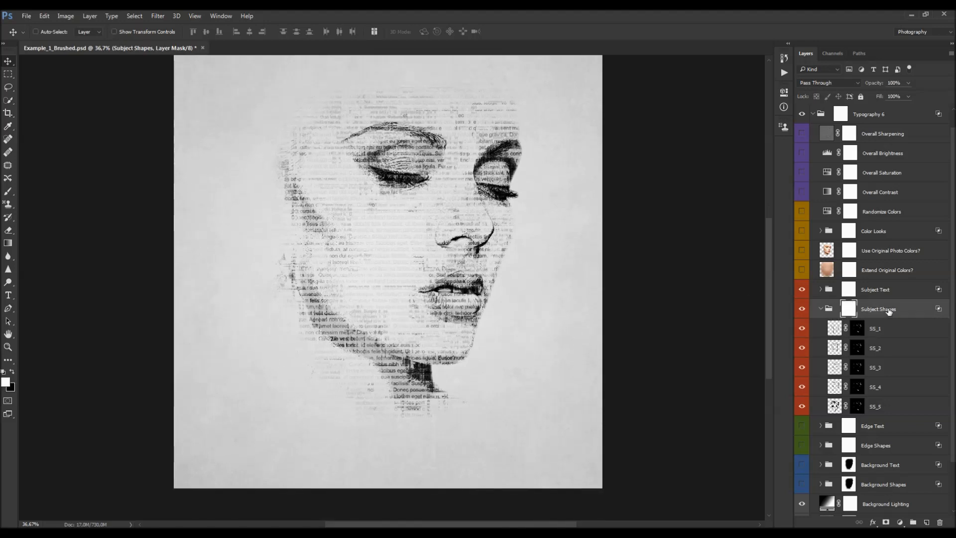
{"action": "left_click", "coordinate": [821, 309]}
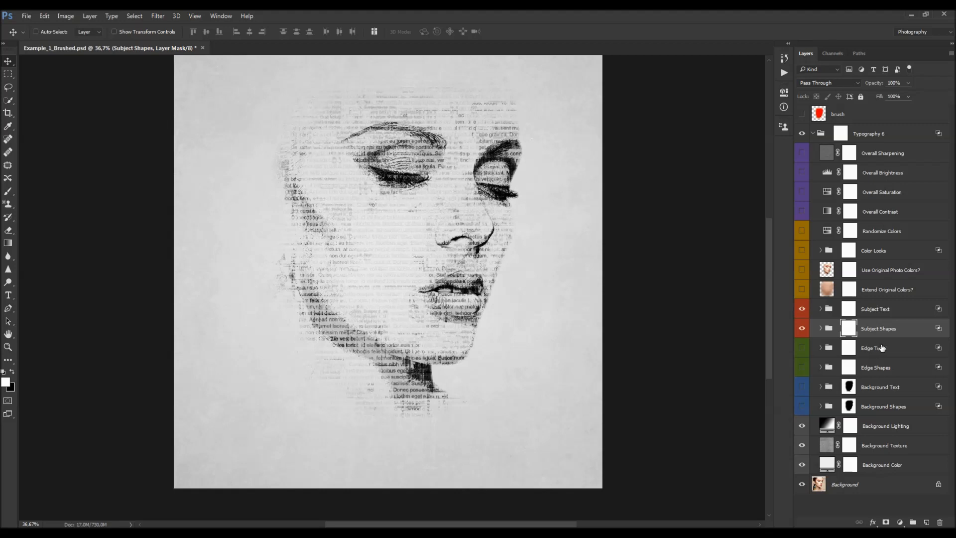
- Select the Edge Text group and turn on its visibility
{"action": "left_click", "coordinate": [879, 348]}
{"action": "left_click", "coordinate": [811, 348]}
{"action": "scroll", "coordinate": [350, 213], "scroll_direction": "up", "scroll_amount": 1}
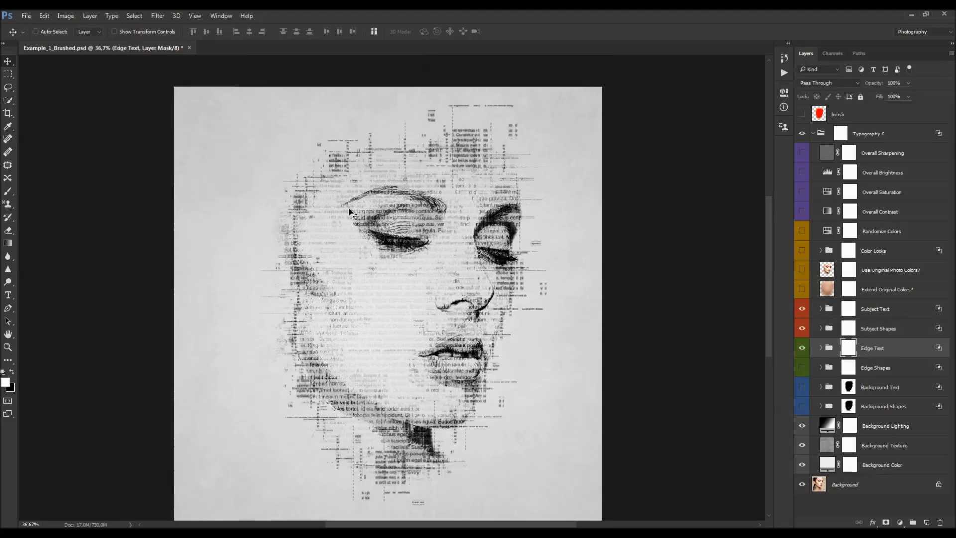
{"action": "scroll", "coordinate": [350, 213], "scroll_direction": "down", "scroll_amount": 1}
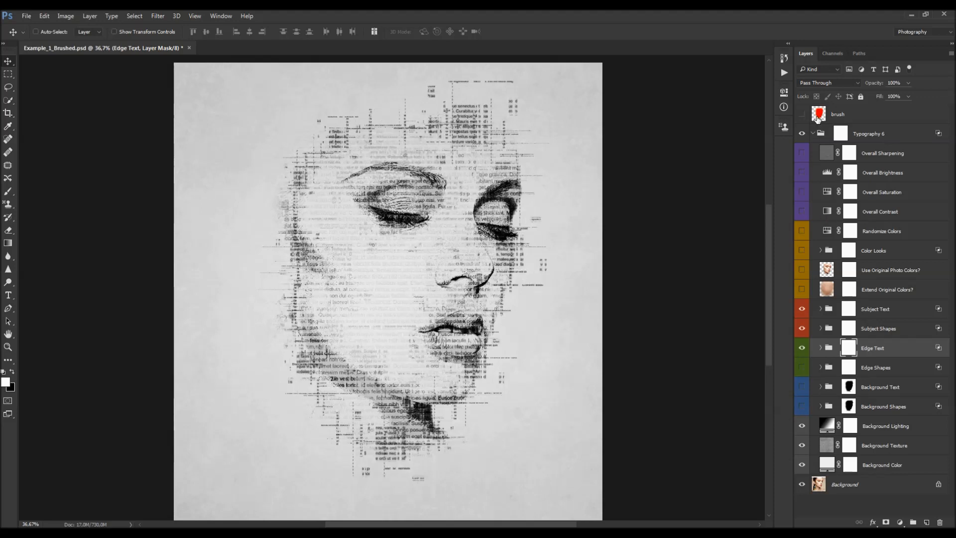
- Swap the foreground and background colors and expand the Edge Text group
{"action": "left_click", "coordinate": [820, 116]}
{"action": "key", "text": "x"}
{"action": "left_click", "coordinate": [895, 349]}
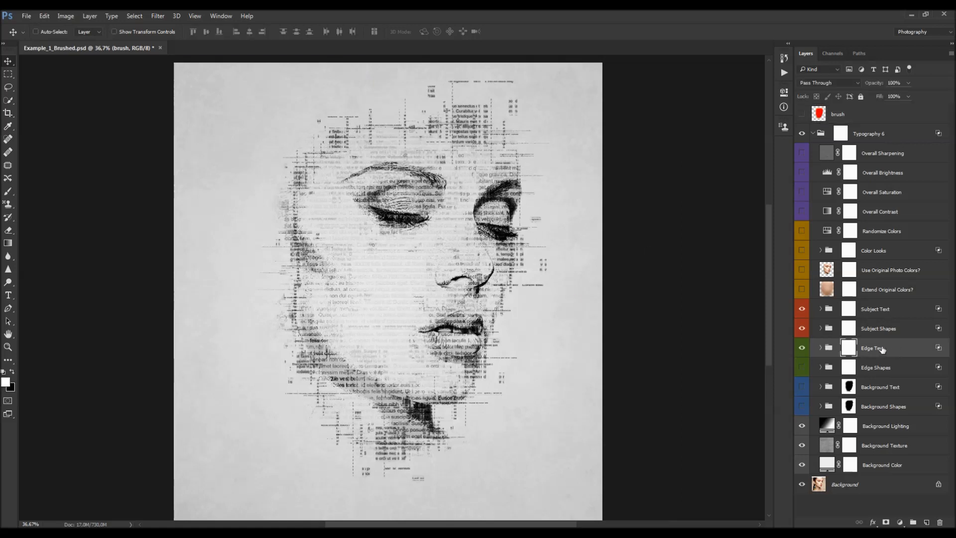
{"action": "left_click", "coordinate": [820, 348]}
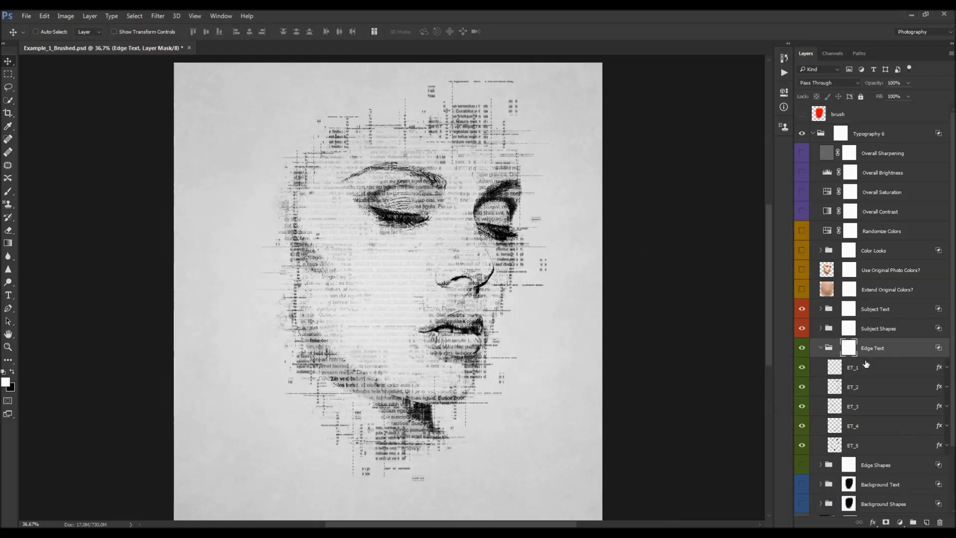
{"action": "scroll", "coordinate": [889, 354], "scroll_direction": "down", "scroll_amount": 3}
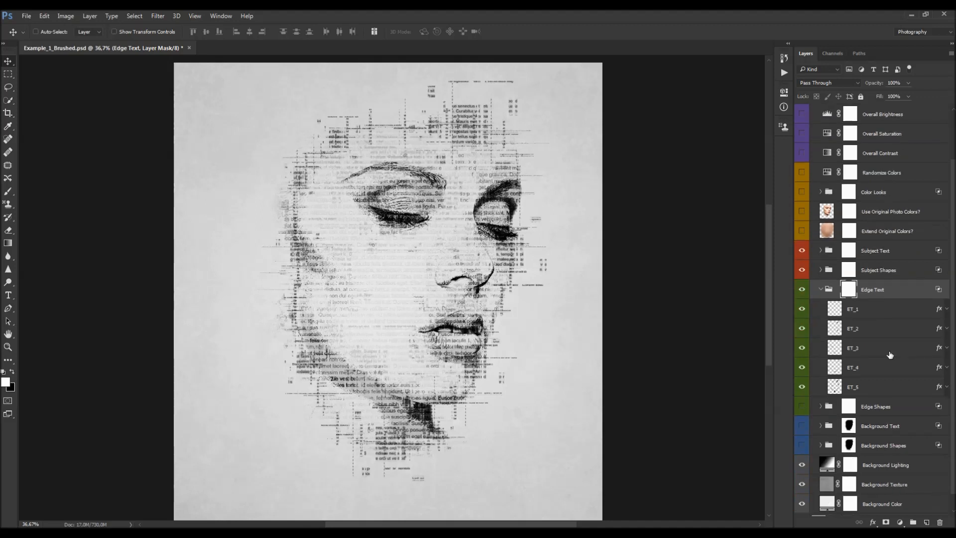
- Open the Pattern Overlay effect settings of the ET_1 layer
{"action": "left_click", "coordinate": [857, 311]}
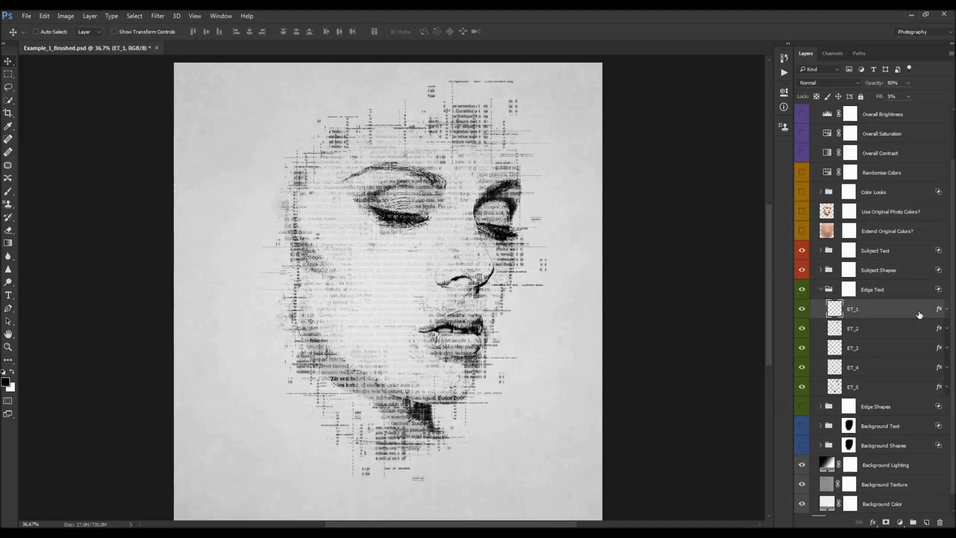
{"action": "left_click", "coordinate": [946, 309]}
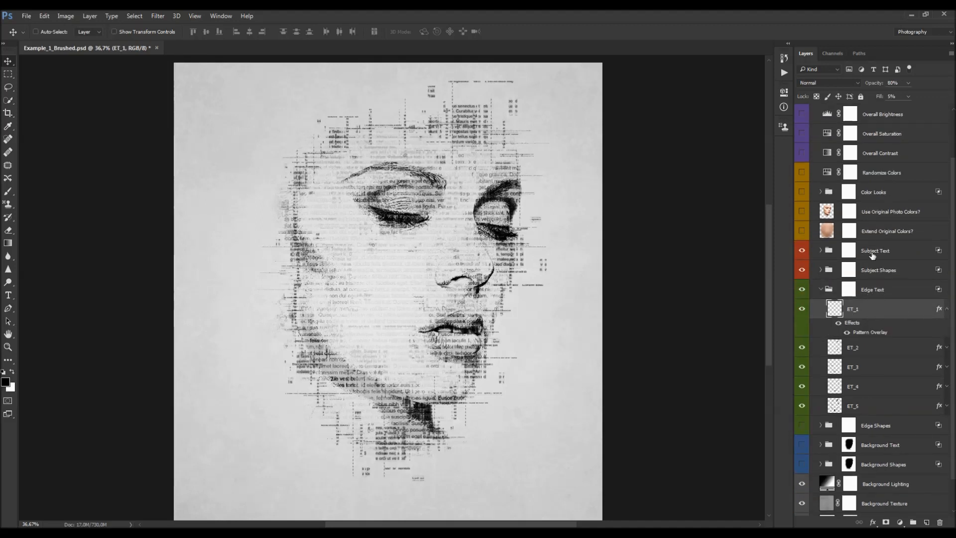
{"action": "double_click", "coordinate": [869, 335]}
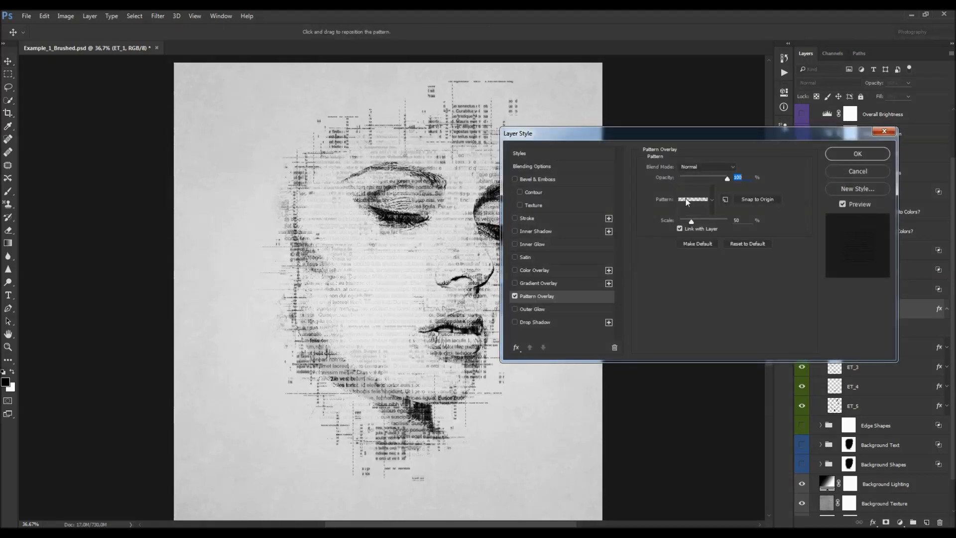
- Confirm the ET_1 overlay, then reposition the ET_5 layer's pattern overlay on the canvas and set its scale to about 45%
{"action": "key", "text": "Return"}
{"action": "left_click", "coordinate": [944, 405]}
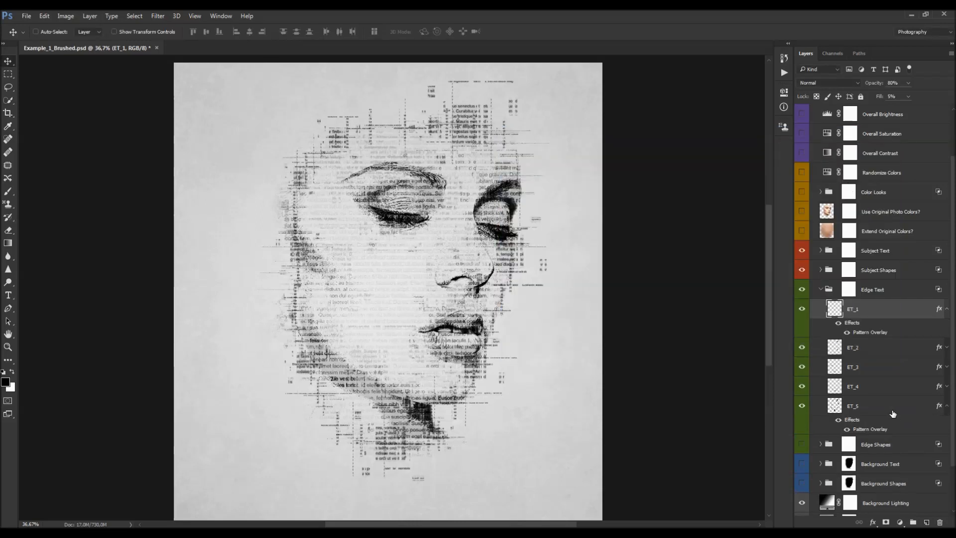
{"action": "double_click", "coordinate": [870, 429]}
{"action": "left_click_drag", "start_coordinate": [448, 147], "coordinate": [428, 215]}
{"action": "left_click_drag", "start_coordinate": [389, 186], "coordinate": [437, 296]}
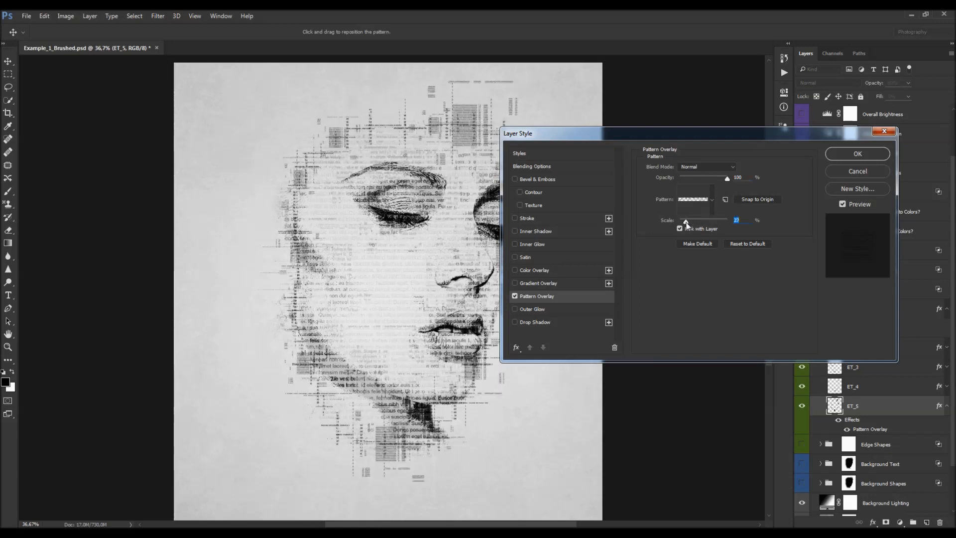
{"action": "left_click_drag", "start_coordinate": [712, 224], "coordinate": [695, 224]}
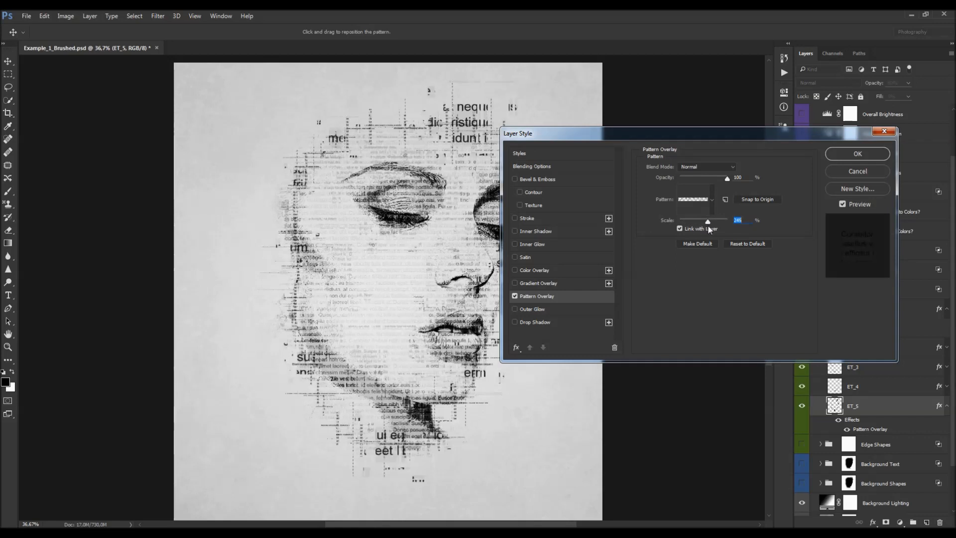
{"action": "left_click_drag", "start_coordinate": [709, 227], "coordinate": [690, 225]}
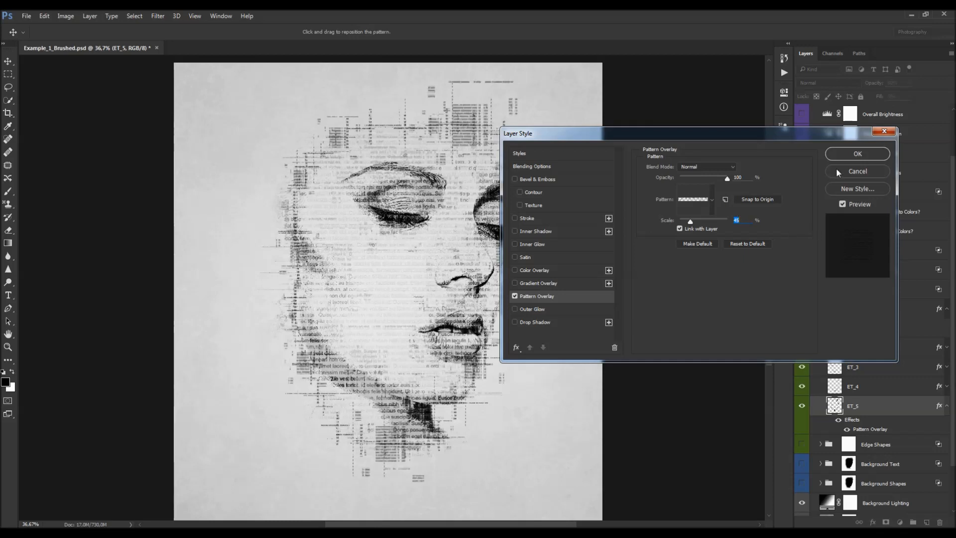
{"action": "left_click", "coordinate": [855, 154]}
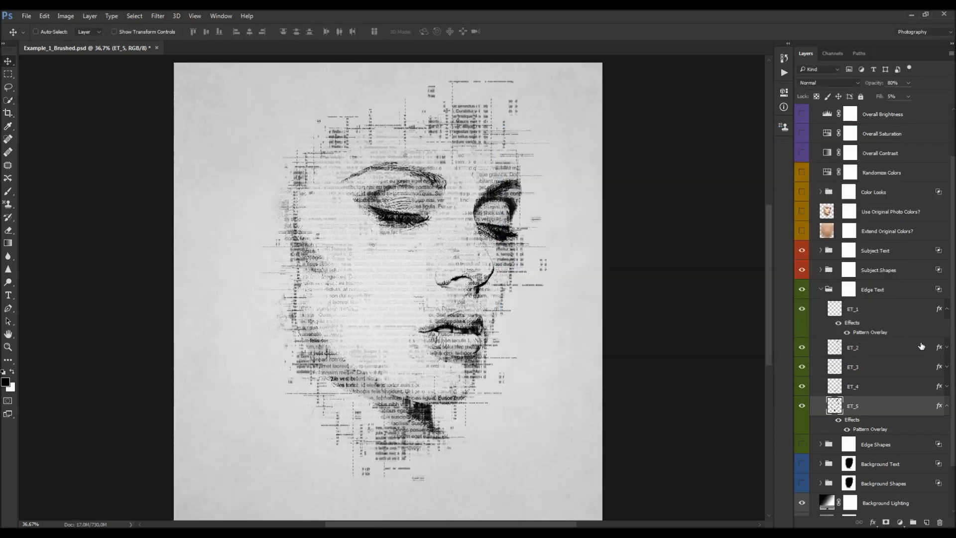
- Toggle the ET_3 and ET_4 layers to compare them, leaving both hidden
{"action": "scroll", "coordinate": [916, 333], "scroll_direction": "down", "scroll_amount": 1}
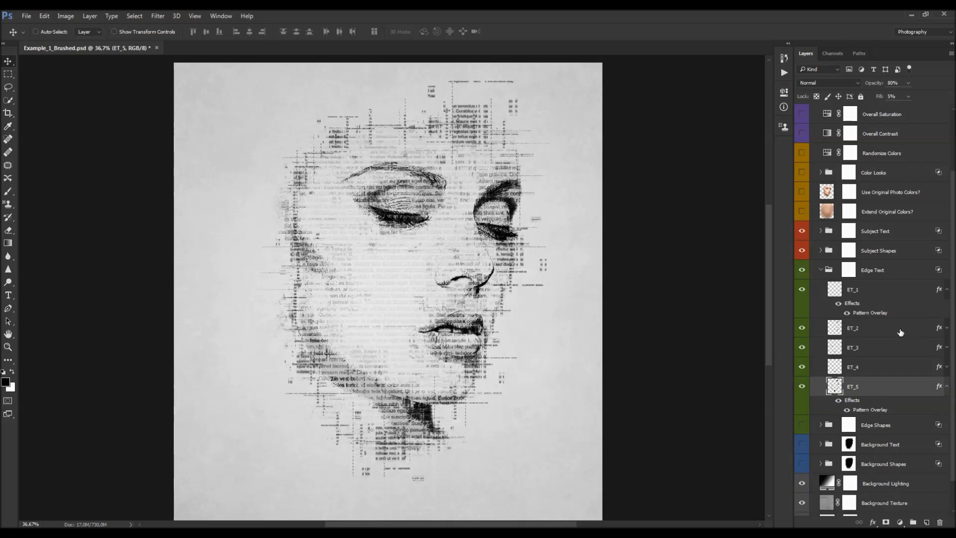
{"action": "left_click", "coordinate": [867, 353]}
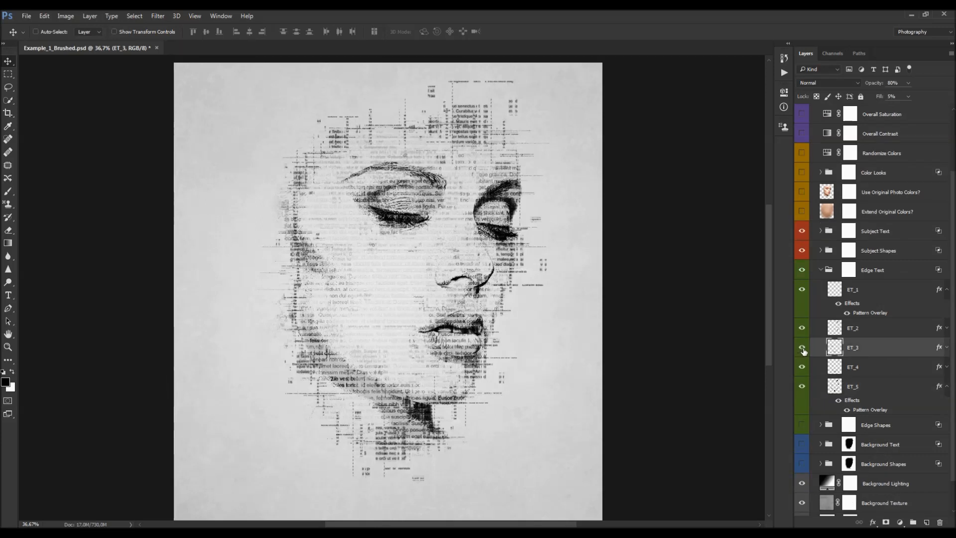
{"action": "left_click", "coordinate": [802, 348]}
{"action": "left_click", "coordinate": [802, 366]}
{"action": "left_click", "coordinate": [803, 354]}
{"action": "left_click", "coordinate": [802, 349]}
{"action": "left_click", "coordinate": [802, 348]}
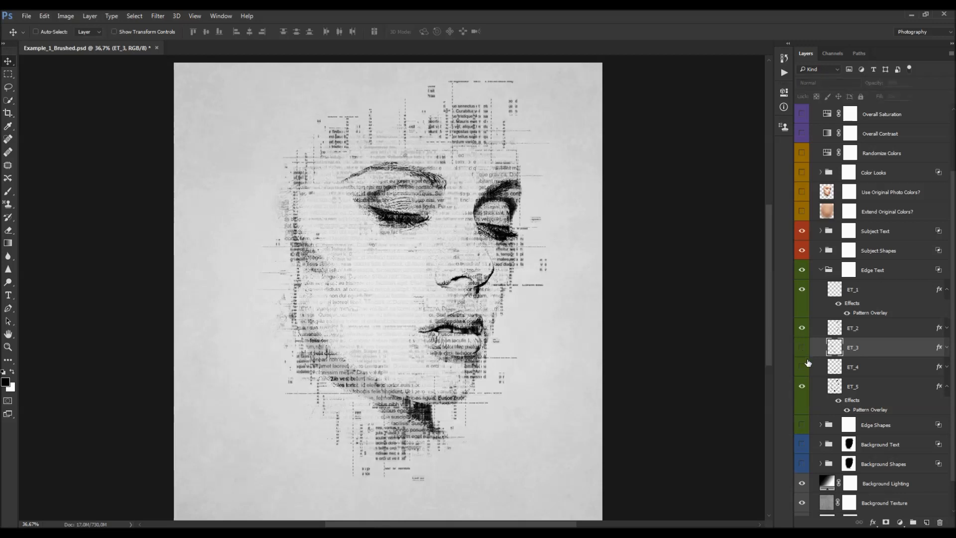
{"action": "scroll", "coordinate": [842, 354], "scroll_direction": "down", "scroll_amount": 2}
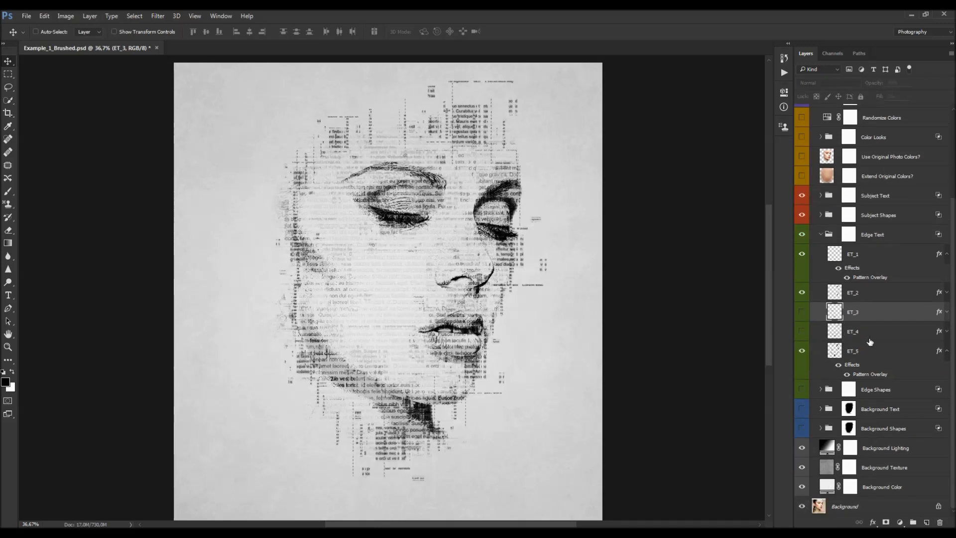
{"action": "scroll", "coordinate": [869, 341], "scroll_direction": "up", "scroll_amount": 1}
- Add a layer mask to ET_1 and paint black with a large soft brush to hide edge text over the face
{"action": "left_click", "coordinate": [872, 283]}
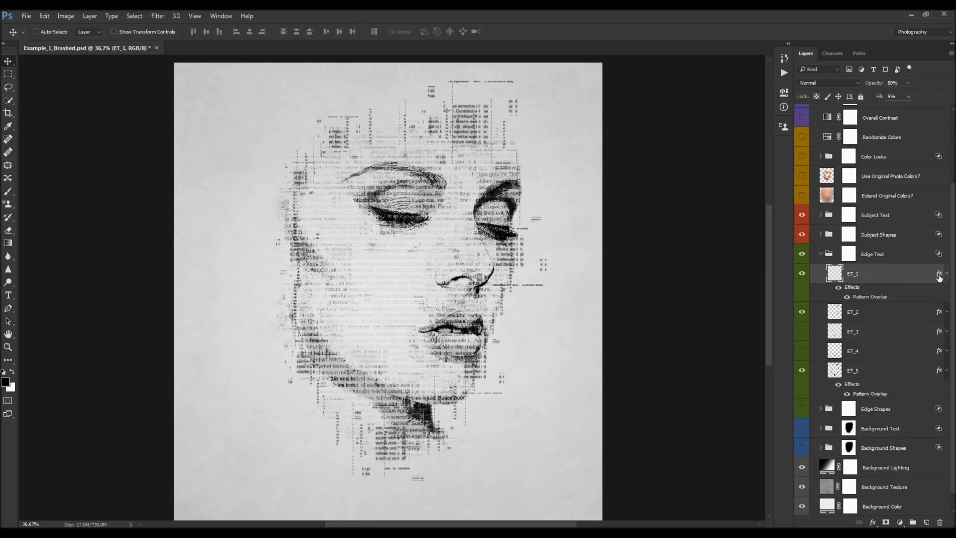
{"action": "left_click", "coordinate": [946, 273]}
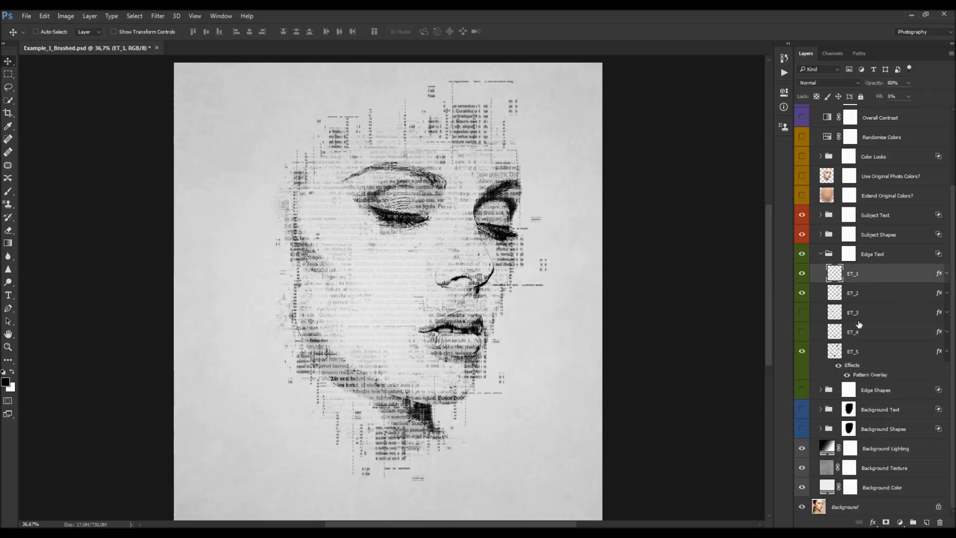
{"action": "left_click", "coordinate": [886, 521]}
{"action": "key", "text": "b"}
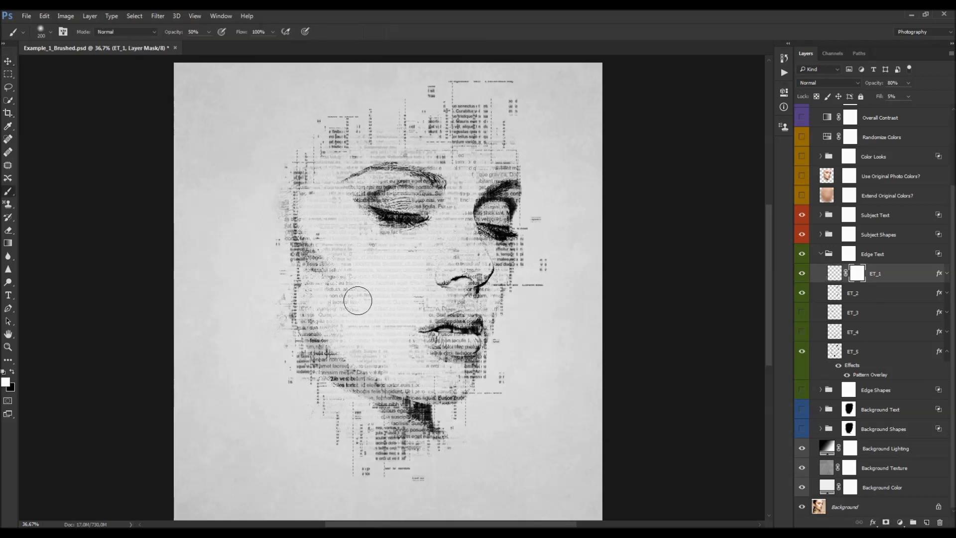
{"action": "key", "text": "x"}
{"action": "key", "text": "bracketright"}
{"action": "key", "text": "bracketright"}
{"action": "key", "text": "bracketright"}
{"action": "right_click", "coordinate": [360, 279]}
{"action": "double_click", "coordinate": [441, 402]}
{"action": "key", "text": "bracketright"}
{"action": "mouse_move", "coordinate": [316, 213]}
{"action": "left_mouse_down"}
{"action": "mouse_move", "coordinate": [299, 183]}
{"action": "mouse_move", "coordinate": [303, 245]}
{"action": "mouse_move", "coordinate": [303, 233]}
{"action": "mouse_move", "coordinate": [394, 206]}
{"action": "mouse_move", "coordinate": [382, 117]}
{"action": "mouse_move", "coordinate": [320, 232]}
{"action": "mouse_move", "coordinate": [301, 245]}
{"action": "mouse_move", "coordinate": [293, 187]}
{"action": "mouse_move", "coordinate": [309, 252]}
{"action": "left_mouse_up"}
{"action": "key", "text": "bracketright"}
{"action": "key", "text": "bracketright"}
{"action": "key", "text": "bracketright"}
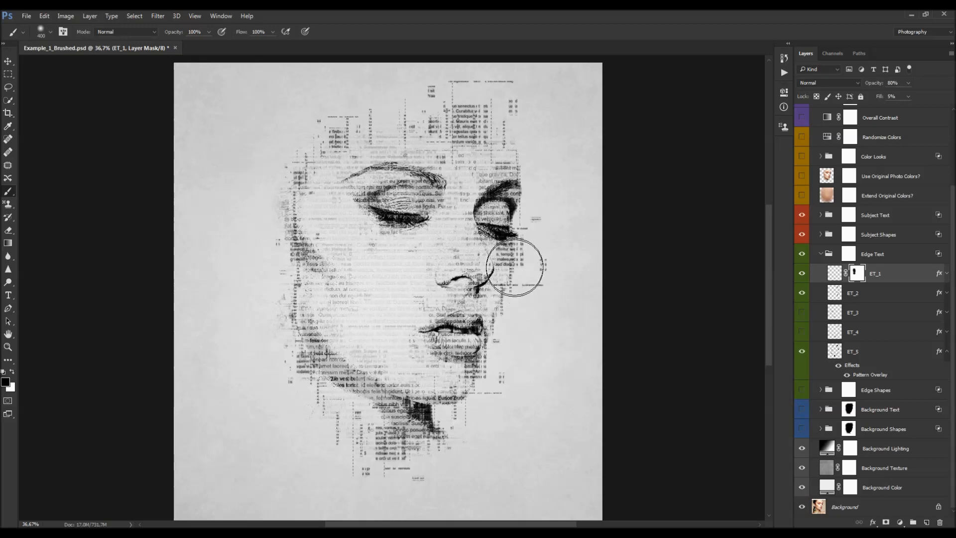
{"action": "left_click_drag", "start_coordinate": [509, 301], "coordinate": [483, 358]}
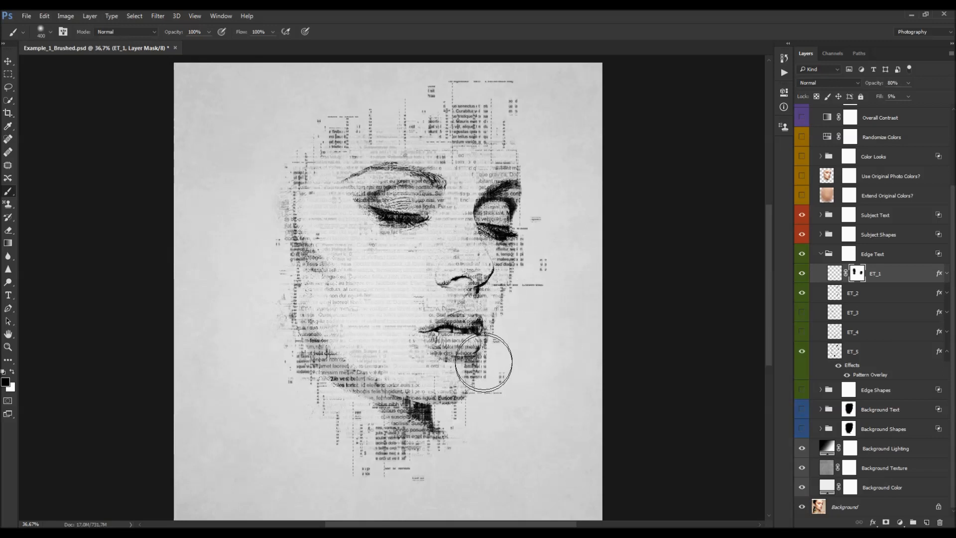
- Add a layer mask to ET_2 and paint out edge text near the left cheek and right eye
{"action": "left_click", "coordinate": [846, 299]}
{"action": "left_click", "coordinate": [886, 522]}
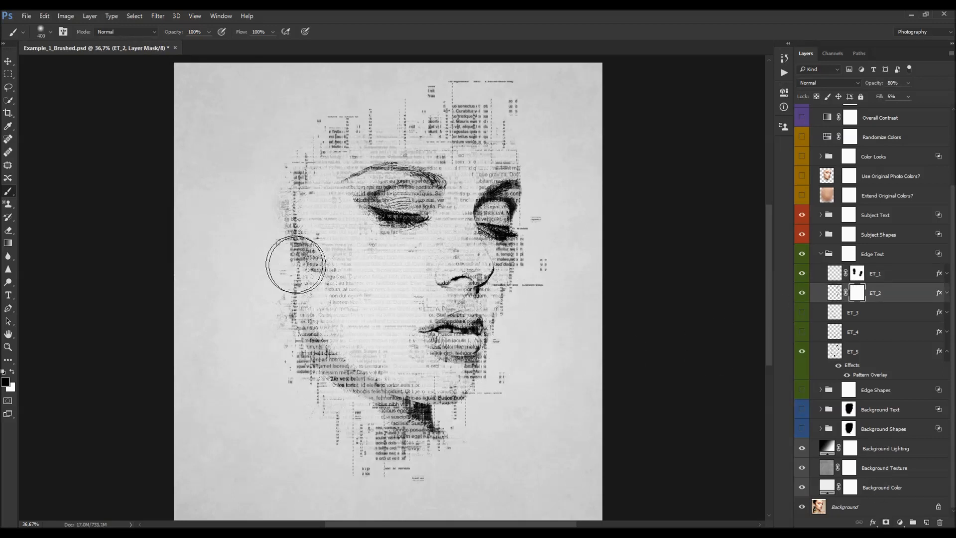
{"action": "left_click", "coordinate": [299, 212]}
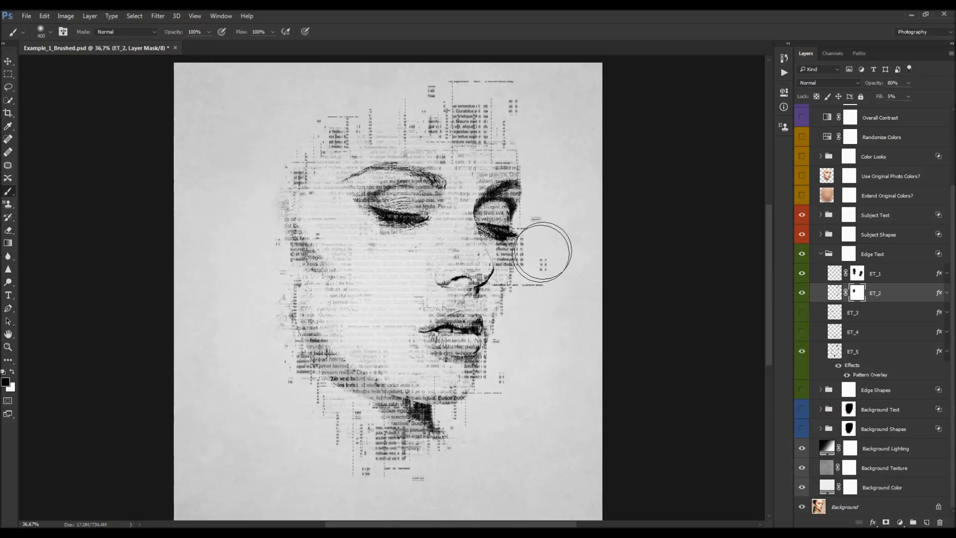
{"action": "left_click", "coordinate": [514, 269]}
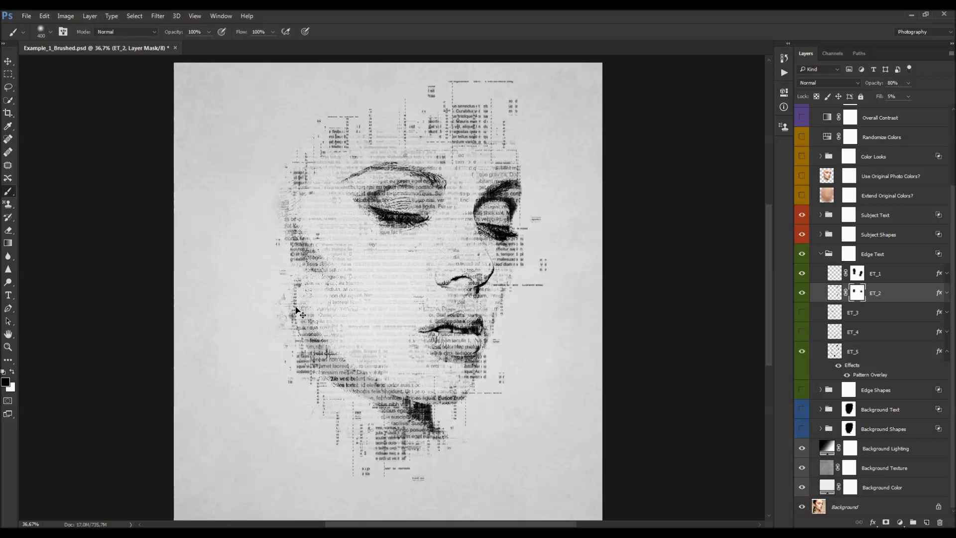
- Add a layer mask to ET_5 and paint away edge text near the chin, top of the head and right eye
{"action": "left_click", "coordinate": [861, 351]}
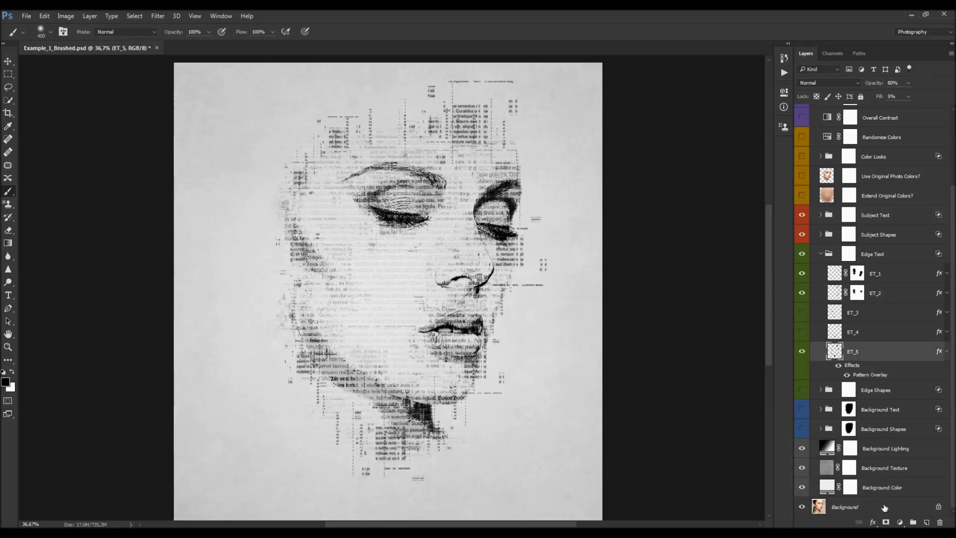
{"action": "left_click", "coordinate": [887, 521]}
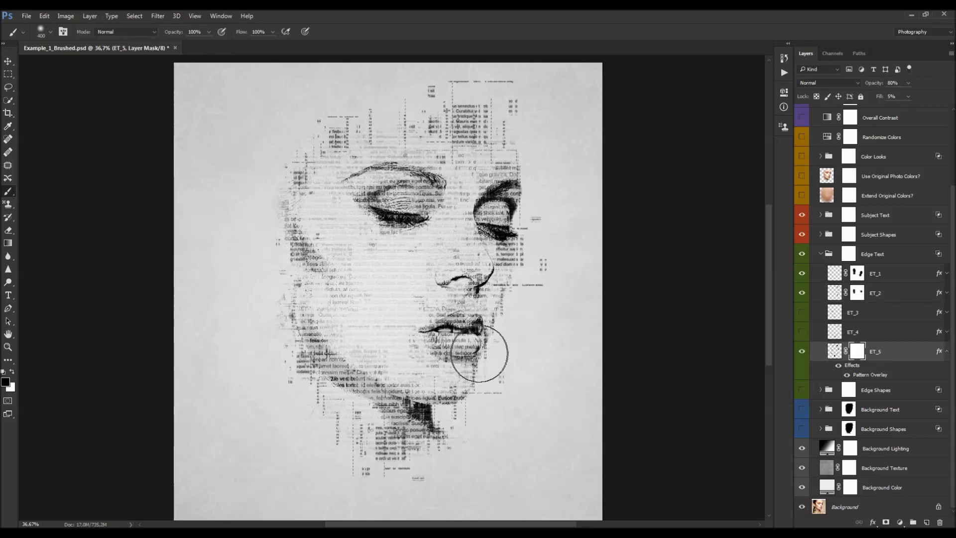
{"action": "left_click", "coordinate": [392, 442]}
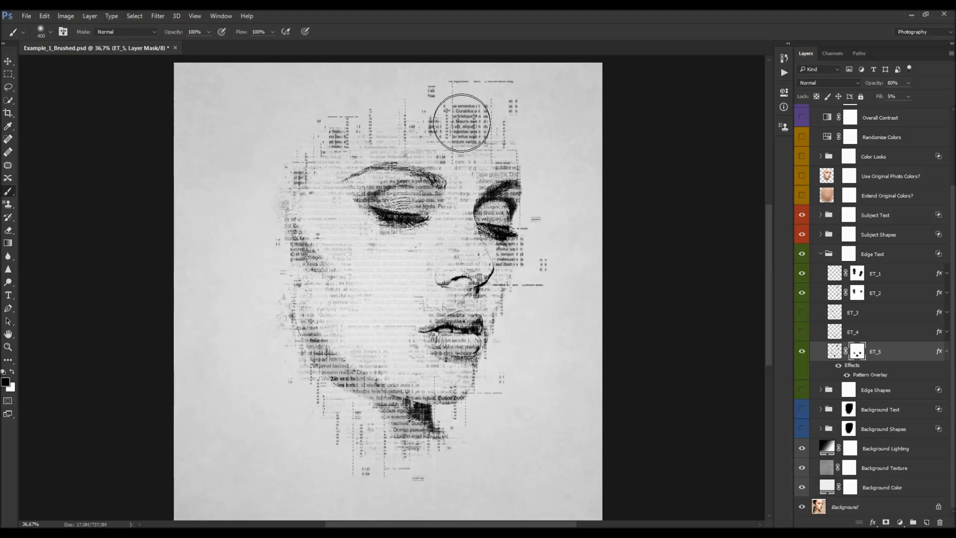
{"action": "mouse_move", "coordinate": [464, 123]}
{"action": "left_mouse_down"}
{"action": "mouse_move", "coordinate": [458, 103]}
{"action": "mouse_move", "coordinate": [476, 111]}
{"action": "mouse_move", "coordinate": [331, 102]}
{"action": "mouse_move", "coordinate": [338, 122]}
{"action": "left_mouse_up"}
{"action": "left_click", "coordinate": [338, 144]}
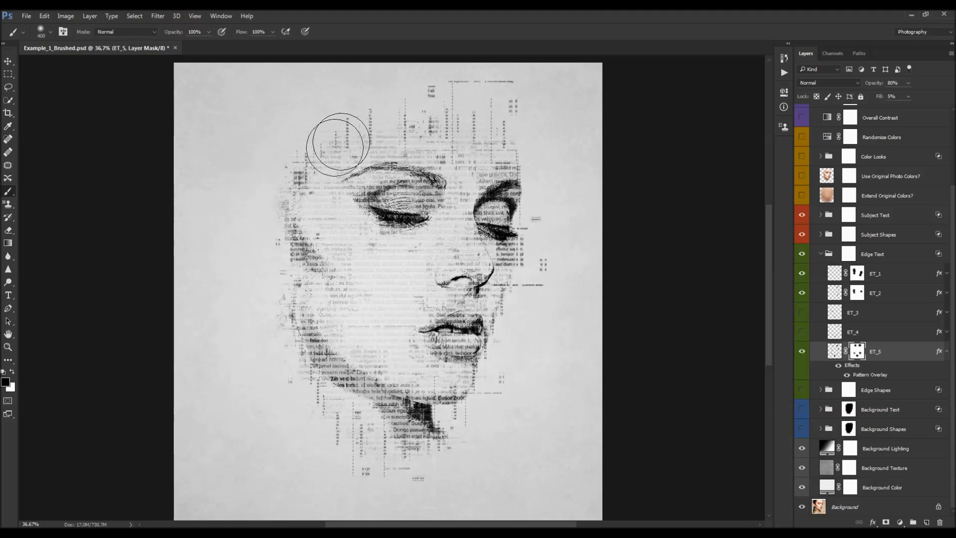
{"action": "left_click", "coordinate": [516, 248]}
- Collapse the Edge Text group
{"action": "key", "text": "ctrl+minus"}
{"action": "key", "text": "ctrl+minus"}
{"action": "scroll", "coordinate": [473, 259], "scroll_direction": "up", "scroll_amount": 3}
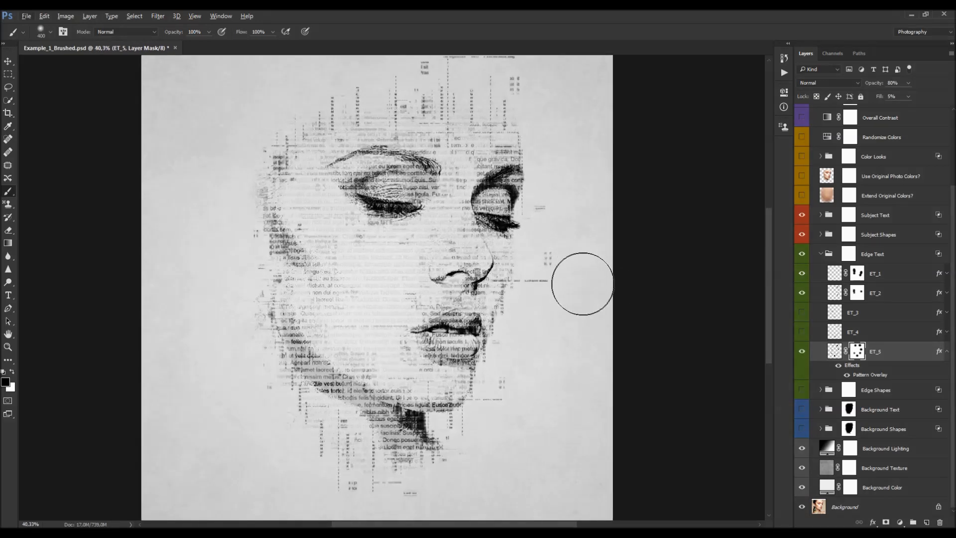
{"action": "key", "text": "v"}
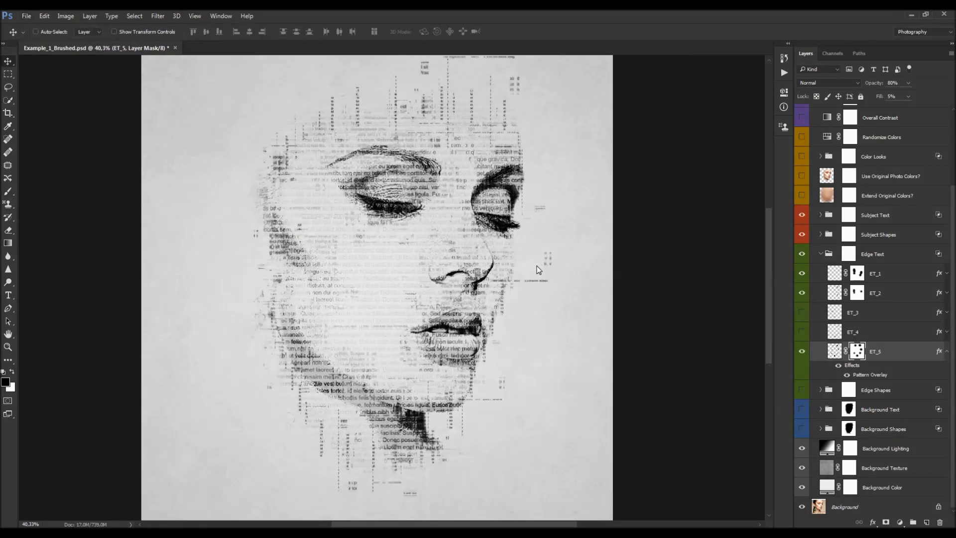
{"action": "left_click", "coordinate": [819, 255]}
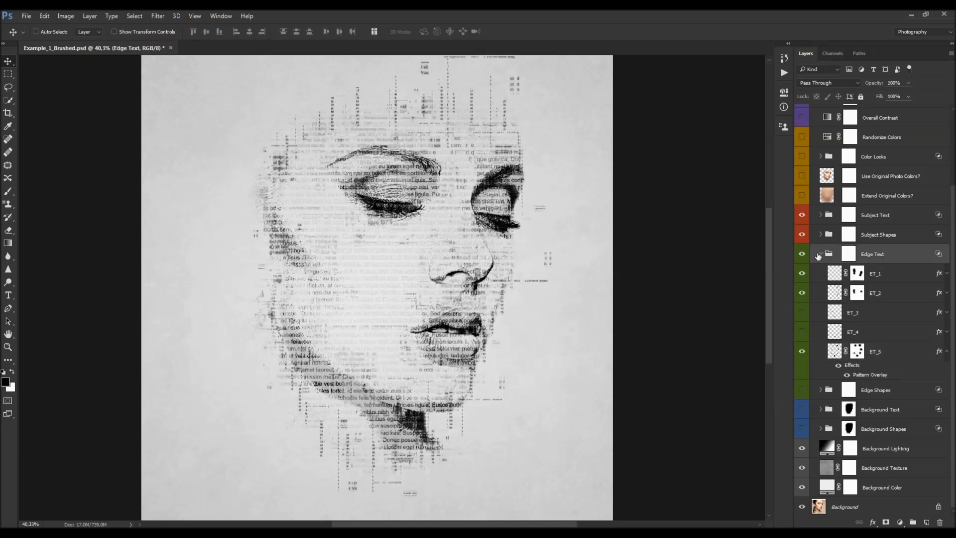
{"action": "left_click", "coordinate": [817, 255]}
- Select the Edge Shapes group, turn on its visibility and expand it
{"action": "left_click", "coordinate": [875, 366]}
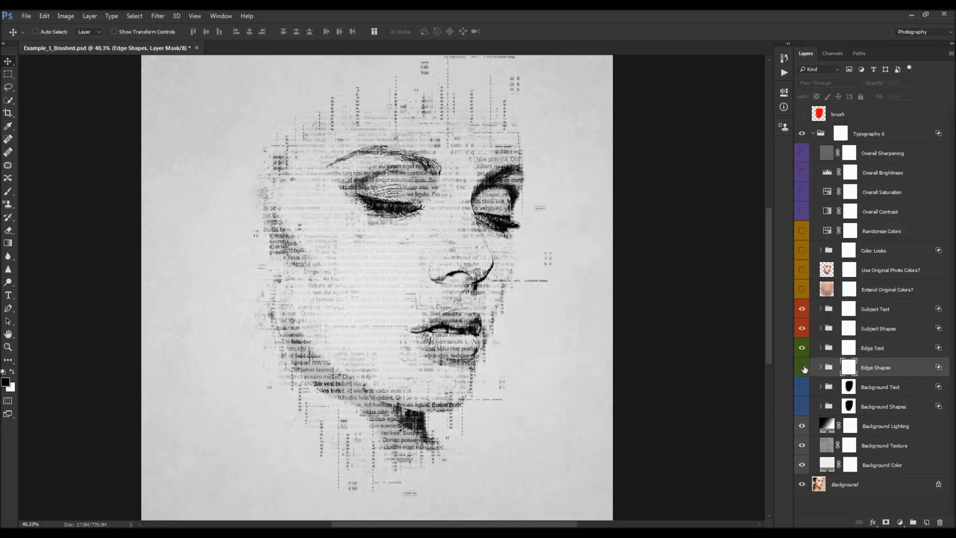
{"action": "left_click", "coordinate": [802, 368]}
{"action": "left_click", "coordinate": [820, 368]}
{"action": "scroll", "coordinate": [866, 381], "scroll_direction": "down", "scroll_amount": 1}
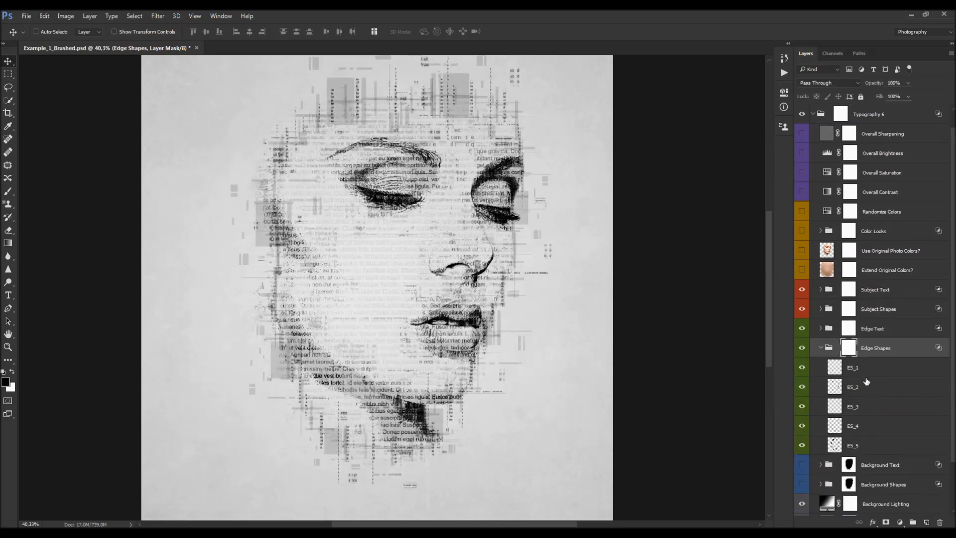
{"action": "scroll", "coordinate": [468, 250], "scroll_direction": "down", "scroll_amount": 2}
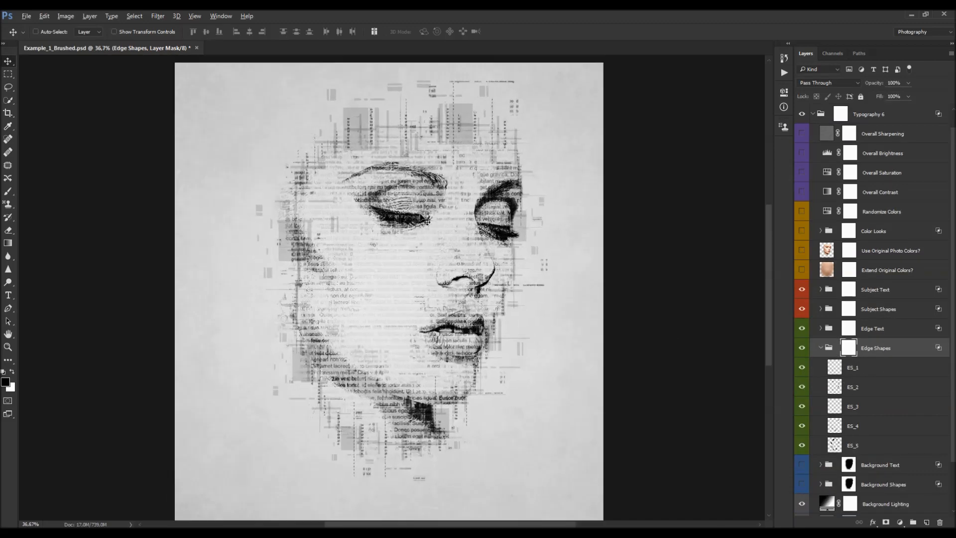
- Toggle the ES layers' visibility to compare them, leaving ES_3 and ES_4 hidden
{"action": "left_click", "coordinate": [860, 369]}
{"action": "mouse_move", "coordinate": [805, 388]}
{"action": "left_mouse_down"}
{"action": "mouse_move", "coordinate": [805, 445]}
{"action": "mouse_move", "coordinate": [802, 408]}
{"action": "left_mouse_up"}
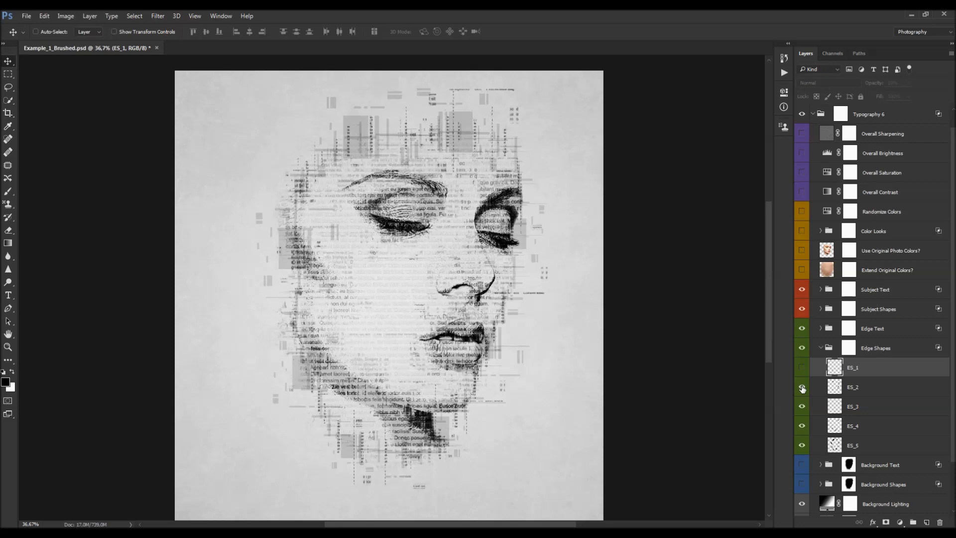
{"action": "left_click", "coordinate": [802, 368]}
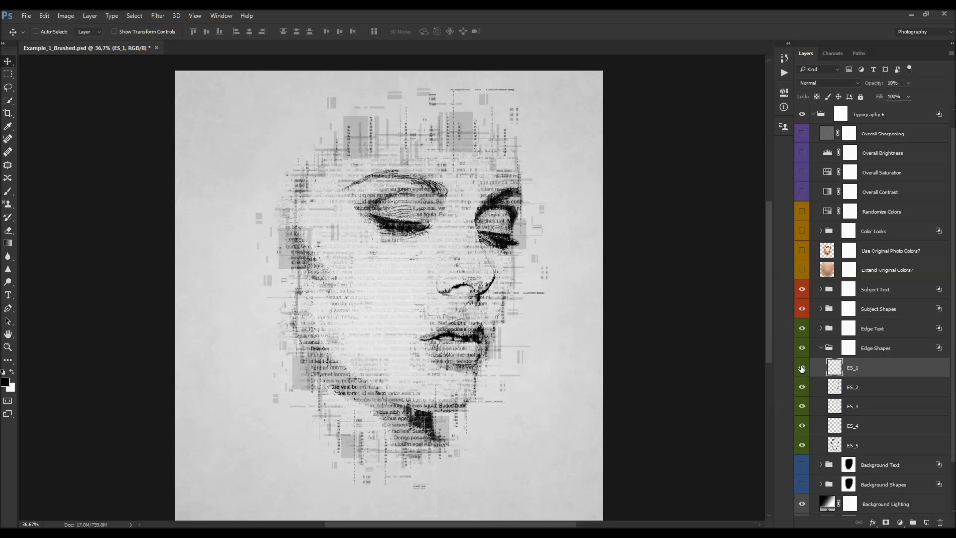
{"action": "scroll", "coordinate": [866, 360], "scroll_direction": "down", "scroll_amount": 2}
{"action": "left_click", "coordinate": [858, 367]}
{"action": "left_click", "coordinate": [849, 385]}
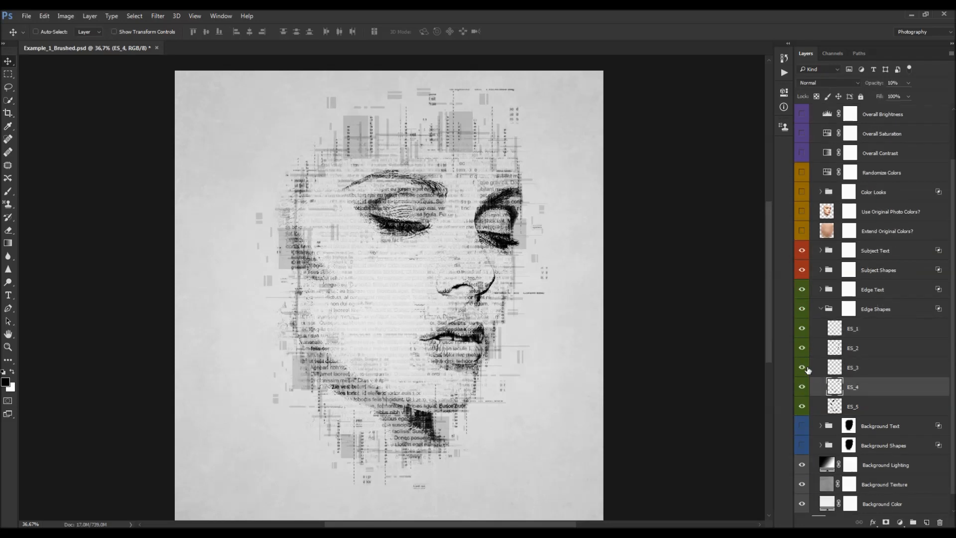
{"action": "left_click", "coordinate": [801, 388]}
{"action": "left_click", "coordinate": [802, 388]}
{"action": "left_click_drag", "start_coordinate": [797, 367], "coordinate": [802, 386]}
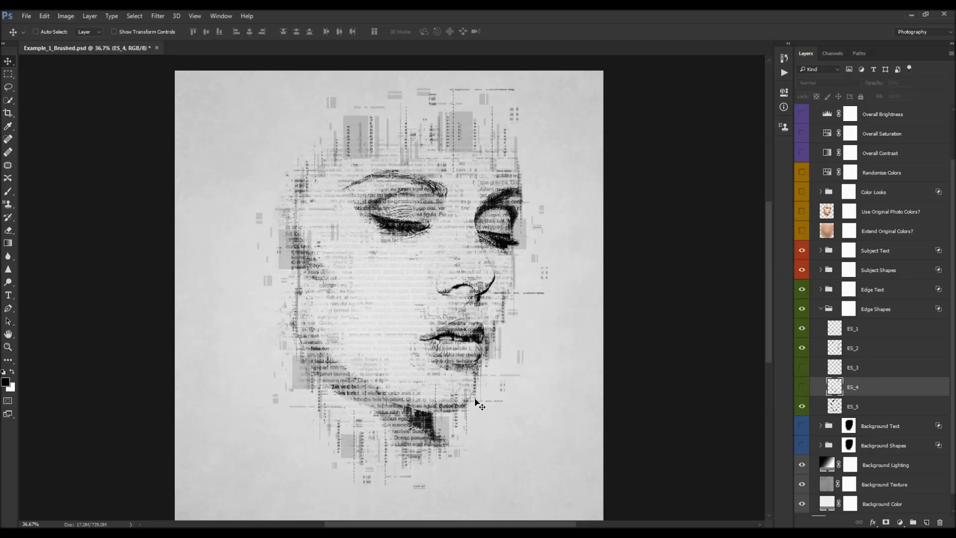
- Add a layer mask to ES_1 and paint out shapes near the left temple and right eye
{"action": "left_click", "coordinate": [867, 332]}
{"action": "left_click", "coordinate": [888, 522]}
{"action": "key", "text": "b"}
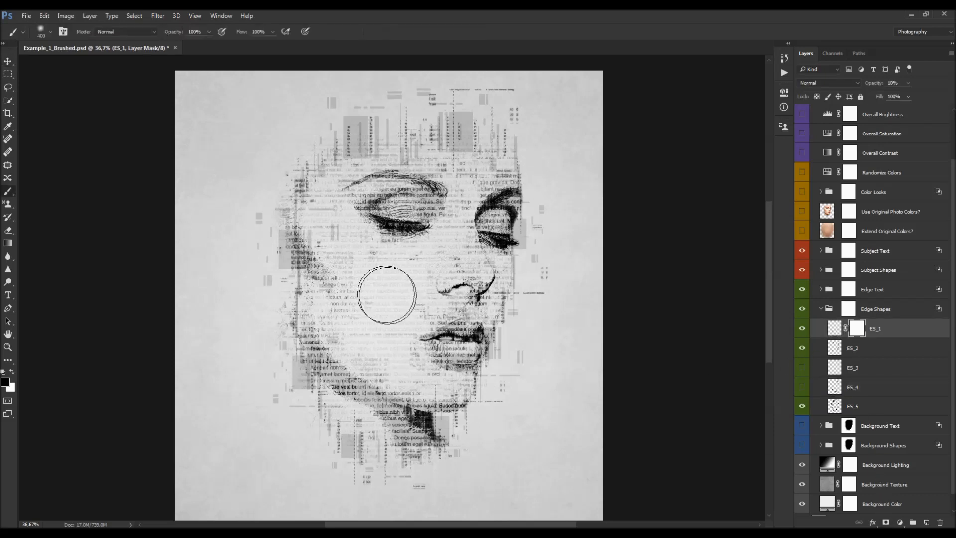
{"action": "left_click", "coordinate": [302, 200]}
{"action": "left_click", "coordinate": [519, 269]}
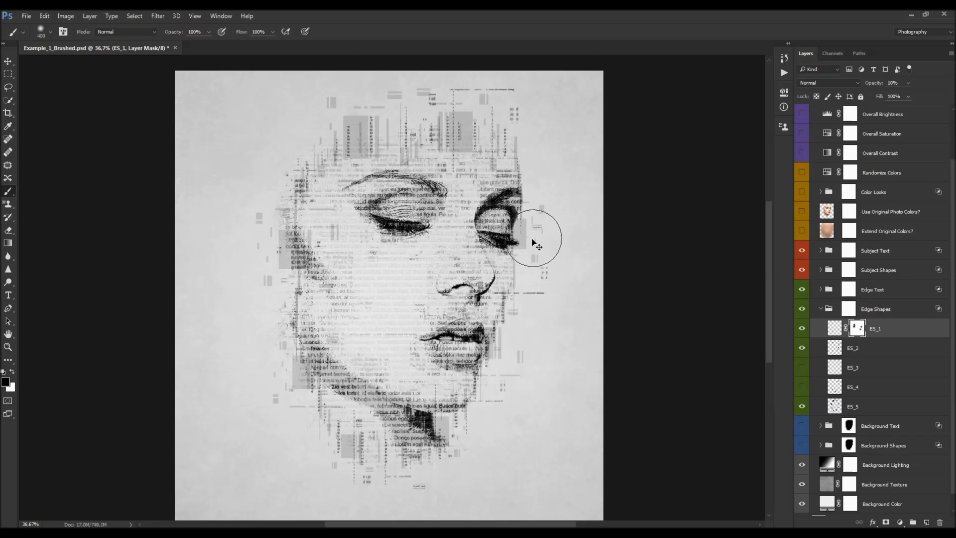
- Add a layer mask to ES_2 and paint out shapes along the left side of the face
{"action": "left_click", "coordinate": [861, 349]}
{"action": "left_click", "coordinate": [886, 522]}
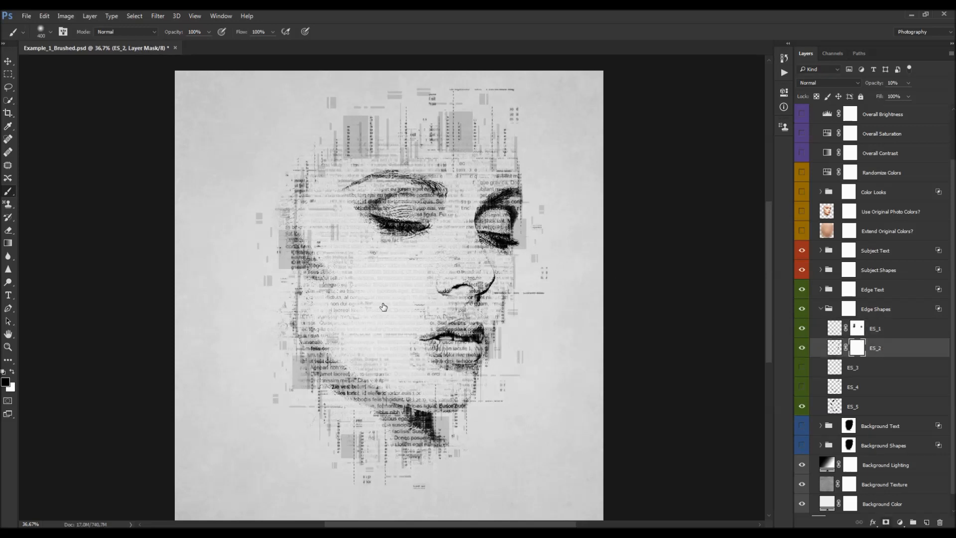
{"action": "left_click", "coordinate": [303, 244]}
{"action": "left_click", "coordinate": [298, 300]}
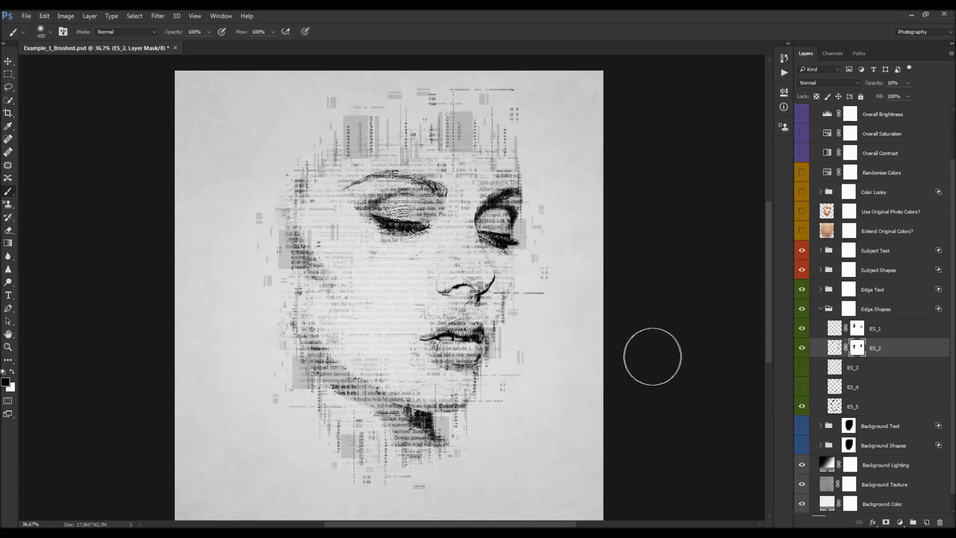
- Add a layer mask to ES_5 and paint out shapes near the forehead, left cheek and chin
{"action": "left_click", "coordinate": [879, 404]}
{"action": "left_click", "coordinate": [886, 522]}
{"action": "mouse_move", "coordinate": [439, 138]}
{"action": "left_mouse_down"}
{"action": "mouse_move", "coordinate": [458, 122]}
{"action": "mouse_move", "coordinate": [429, 124]}
{"action": "left_mouse_up"}
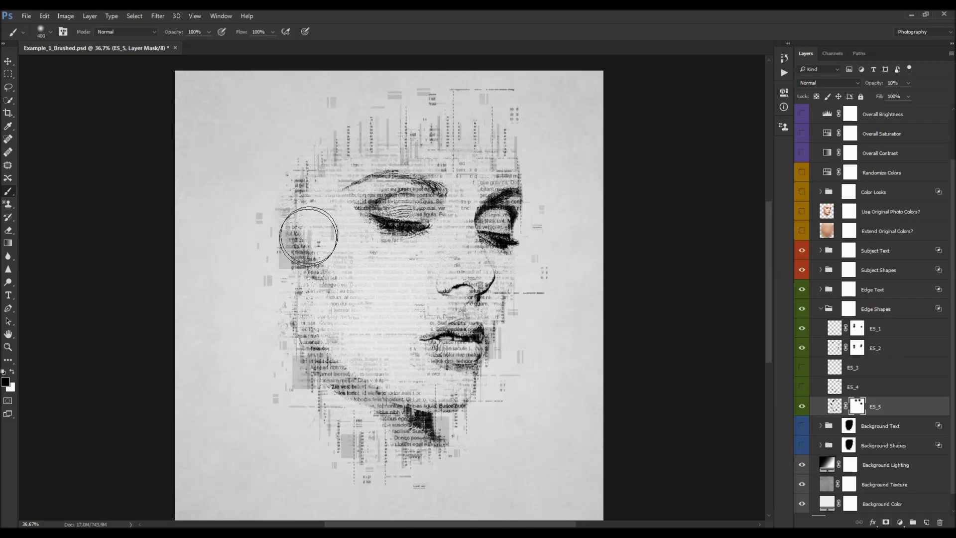
{"action": "mouse_move", "coordinate": [305, 220]}
{"action": "left_mouse_down"}
{"action": "mouse_move", "coordinate": [288, 240]}
{"action": "mouse_move", "coordinate": [297, 264]}
{"action": "left_mouse_up"}
{"action": "mouse_move", "coordinate": [333, 375]}
{"action": "left_mouse_down"}
{"action": "mouse_move", "coordinate": [299, 380]}
{"action": "mouse_move", "coordinate": [298, 370]}
{"action": "mouse_move", "coordinate": [358, 457]}
{"action": "mouse_move", "coordinate": [455, 428]}
{"action": "left_mouse_up"}
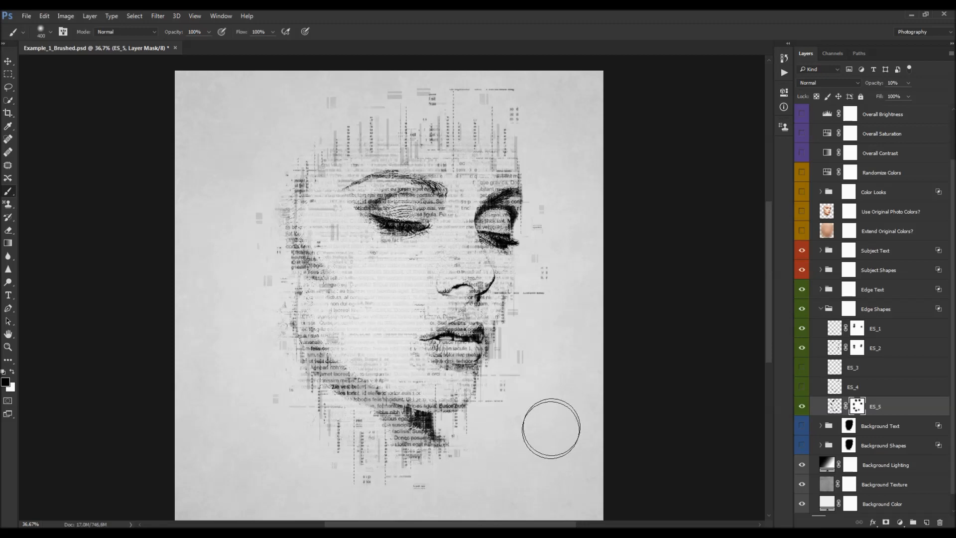
- Expand the Edge Text group and inspect the ET_1 and ET_2 masks against the whole image
{"action": "key", "text": "v"}
{"action": "scroll", "coordinate": [431, 278], "scroll_direction": "down", "scroll_amount": 3}
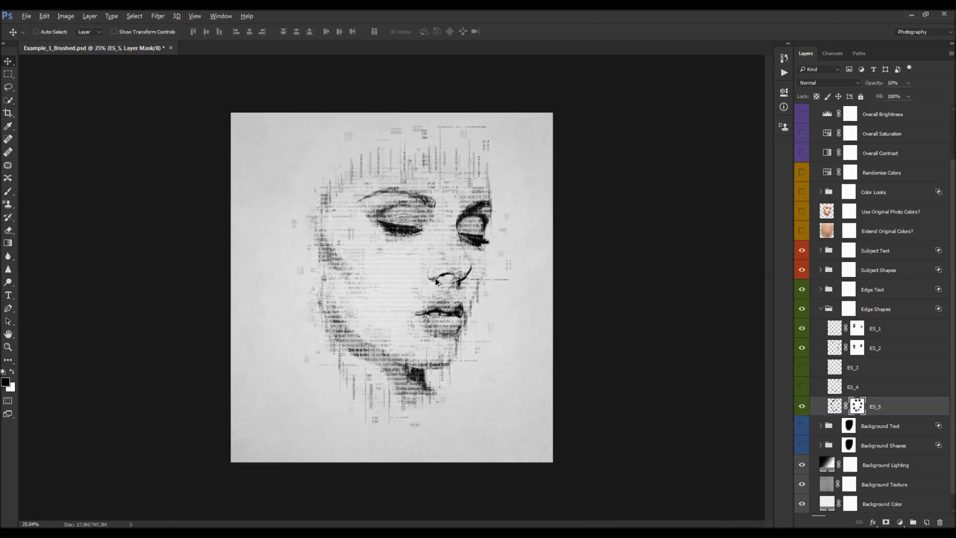
{"action": "scroll", "coordinate": [423, 286], "scroll_direction": "up", "scroll_amount": 3}
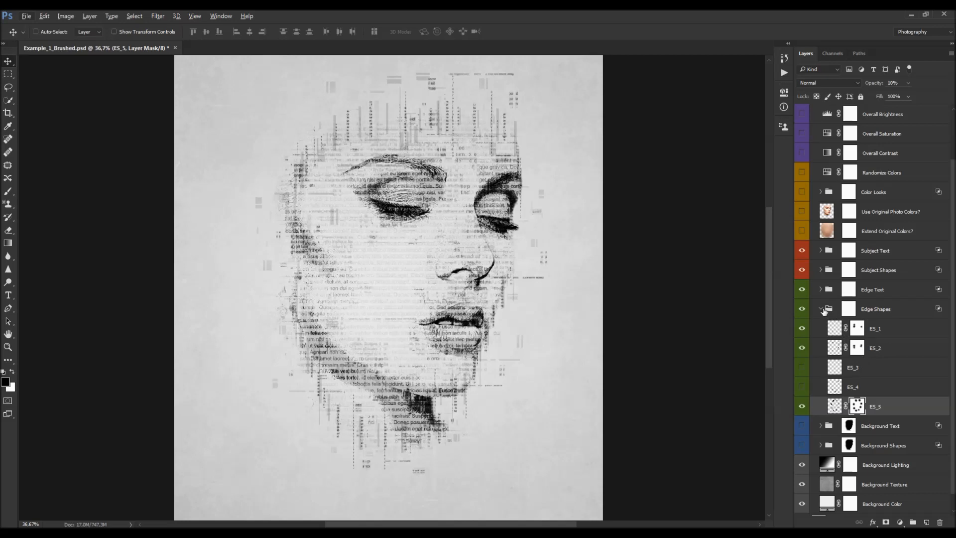
{"action": "mouse_move", "coordinate": [801, 330]}
{"action": "left_mouse_down"}
{"action": "mouse_move", "coordinate": [800, 347]}
{"action": "mouse_move", "coordinate": [802, 336]}
{"action": "left_mouse_up"}
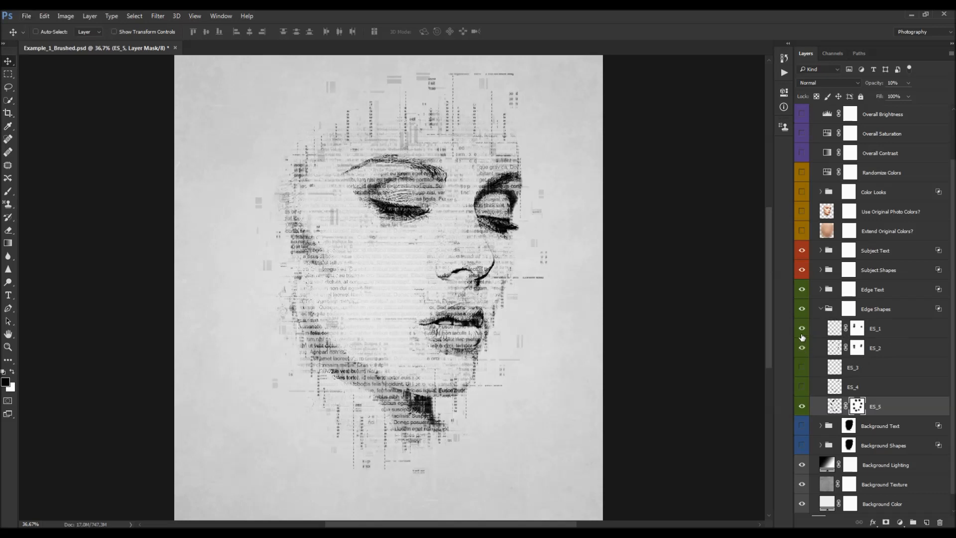
{"action": "left_click", "coordinate": [821, 290]}
{"action": "left_click", "coordinate": [856, 309]}
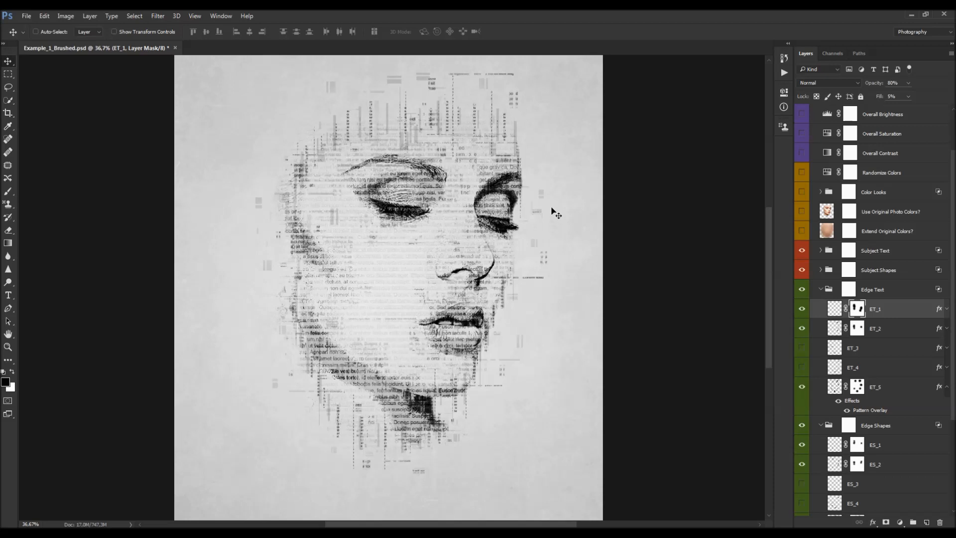
{"action": "key", "text": "b"}
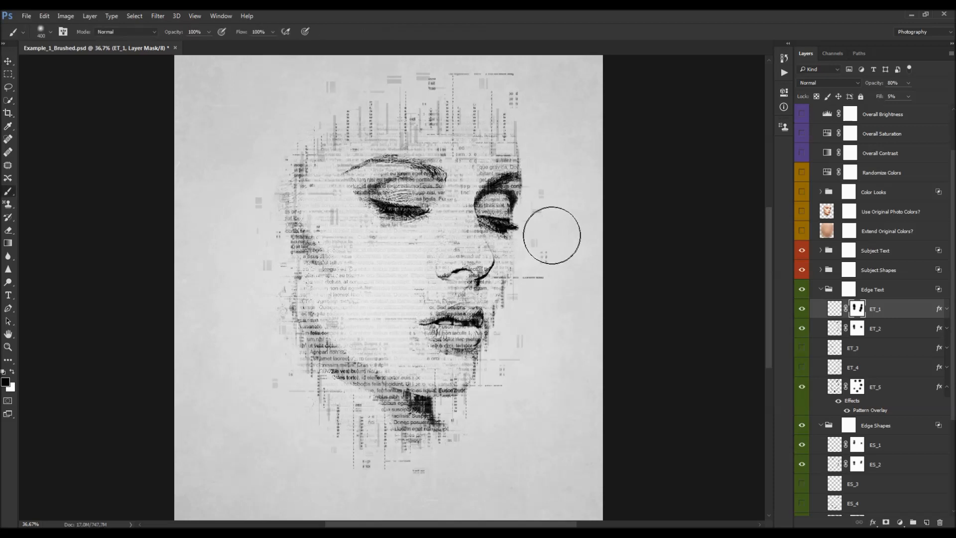
{"action": "left_click", "coordinate": [856, 329]}
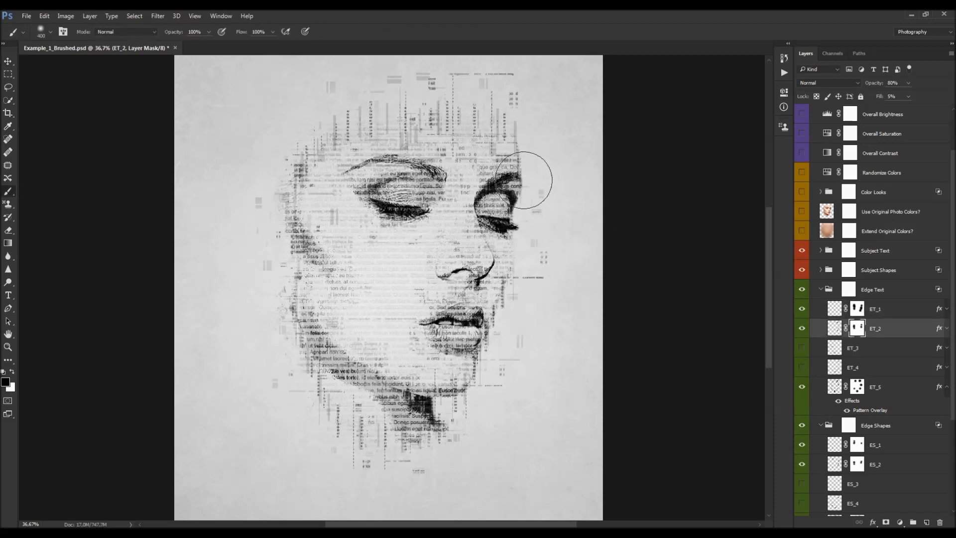
{"action": "key", "text": "v"}
{"action": "key", "text": "ctrl+minus"}
{"action": "key", "text": "ctrl+minus"}
{"action": "key", "text": "ctrl+0"}
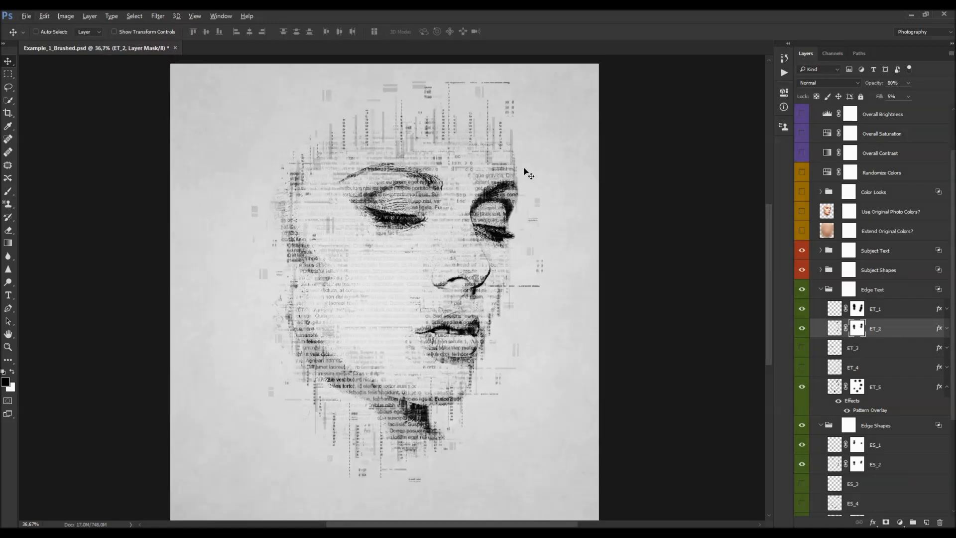
- Collapse the Edge Text and Edge Shapes groups and turn on the Background Text group's visibility
{"action": "left_click", "coordinate": [820, 289]}
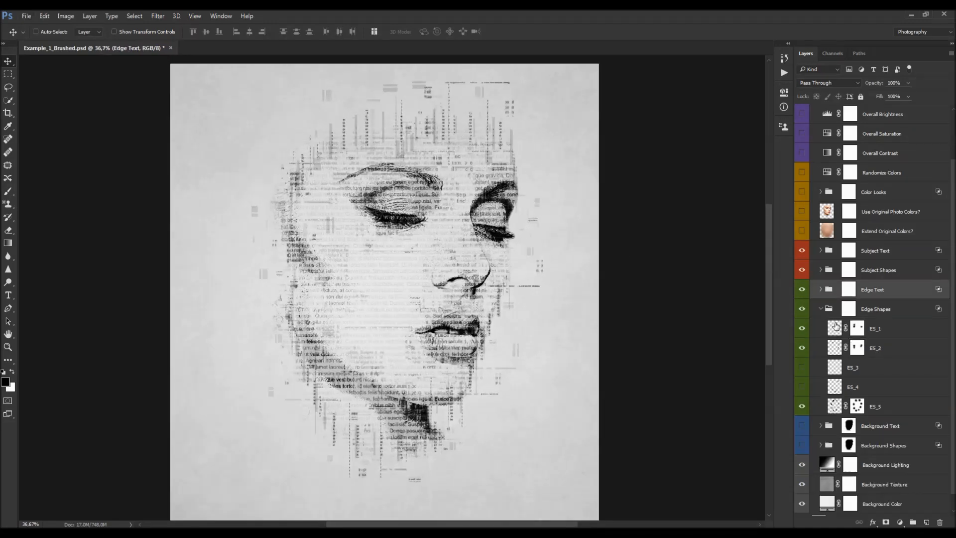
{"action": "left_click", "coordinate": [821, 309]}
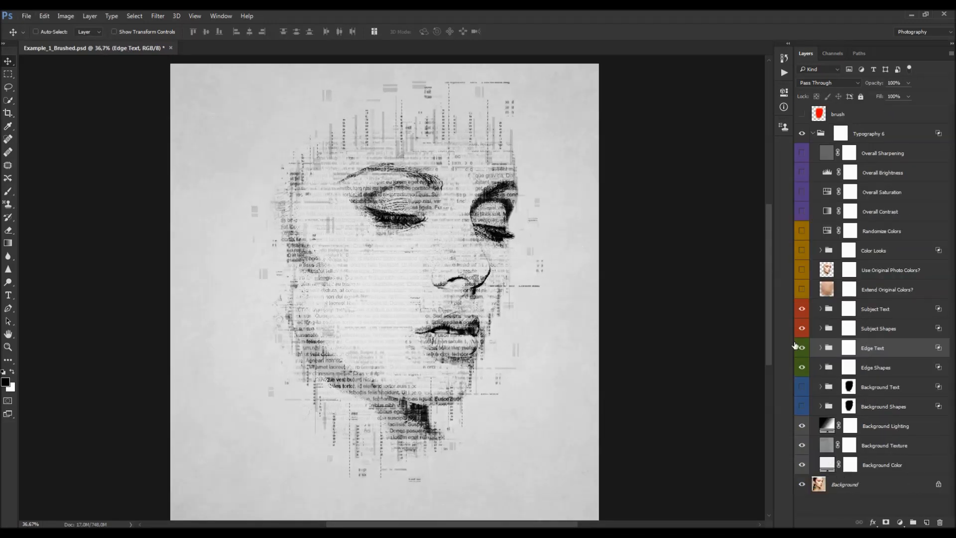
{"action": "left_click", "coordinate": [877, 386]}
{"action": "left_click", "coordinate": [803, 387]}
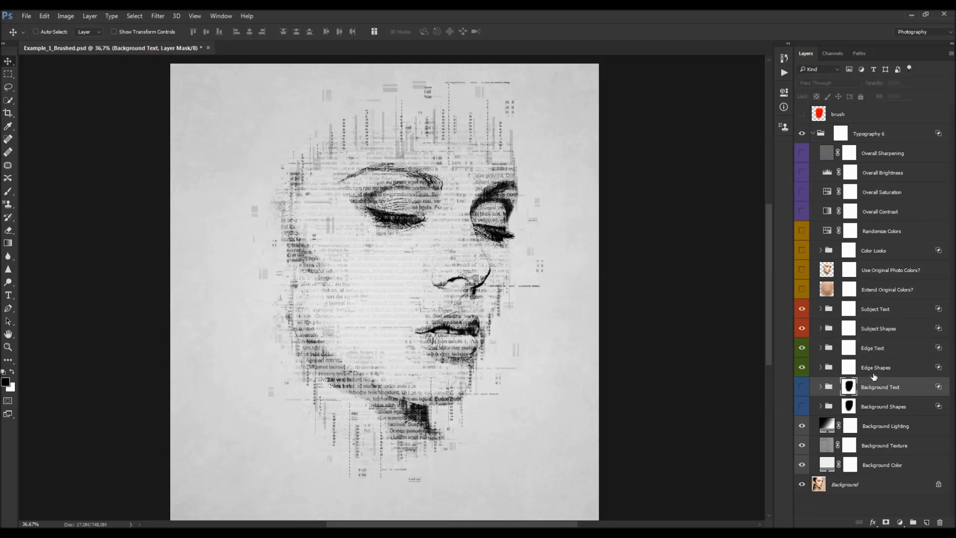
{"action": "left_click", "coordinate": [802, 387]}
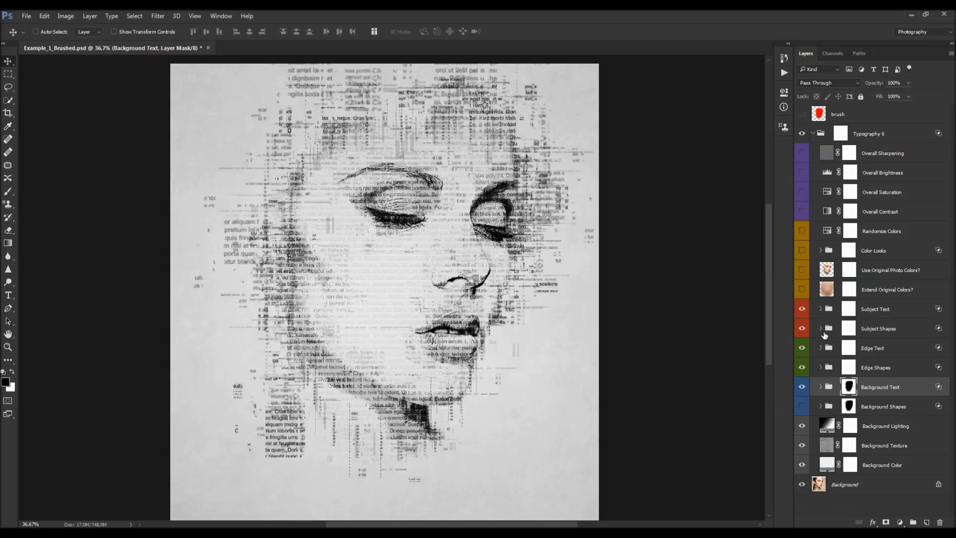
- Expand the Background Text group and select its group layer mask
{"action": "scroll", "coordinate": [465, 249], "scroll_direction": "down", "scroll_amount": 1}
{"action": "scroll", "coordinate": [450, 250], "scroll_direction": "up", "scroll_amount": 1}
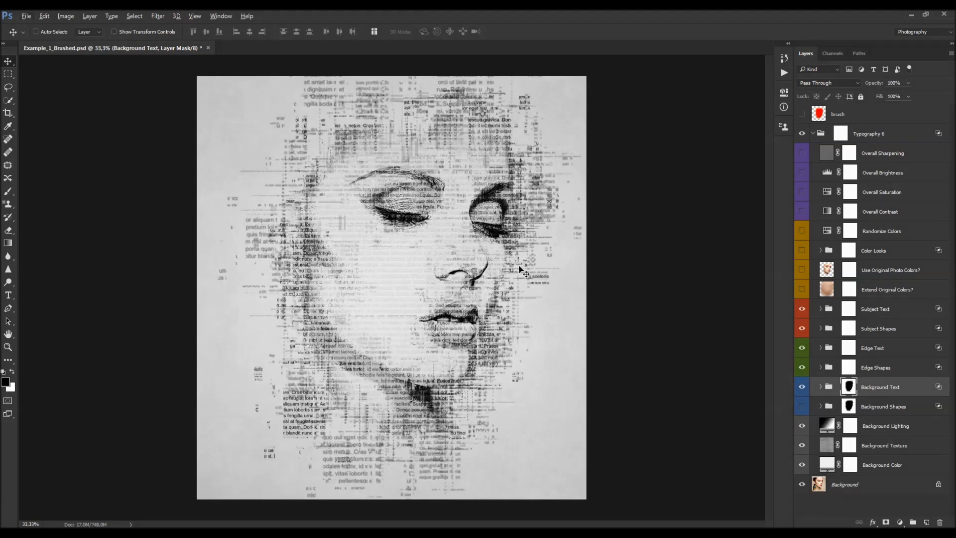
{"action": "left_click", "coordinate": [822, 387]}
{"action": "scroll", "coordinate": [879, 412], "scroll_direction": "down", "scroll_amount": 5}
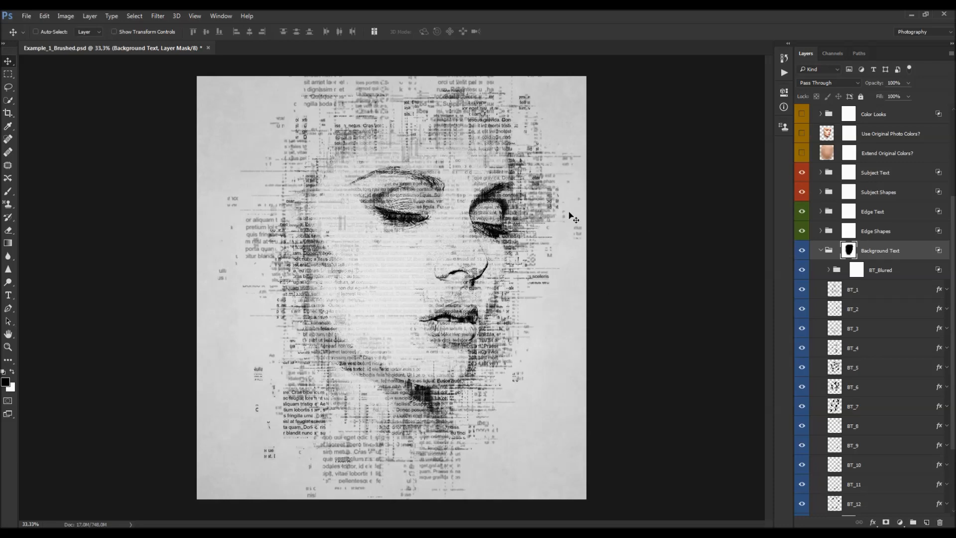
{"action": "left_click", "coordinate": [849, 250], "text": "alt"}
{"action": "left_click", "coordinate": [849, 251], "text": "alt"}
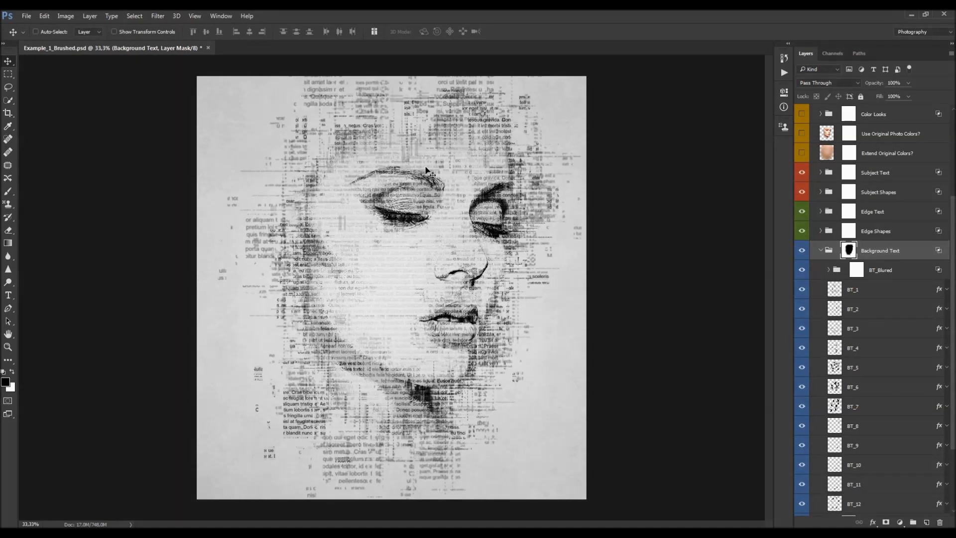
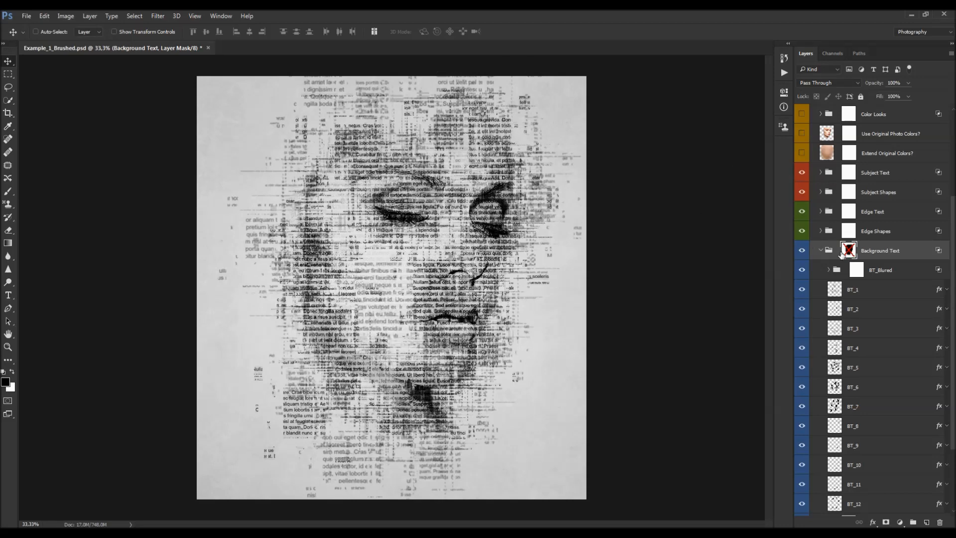
- Open the Properties panel for the Background Text group's layer mask
{"action": "left_click", "coordinate": [858, 255], "text": "shift"}
{"action": "left_click", "coordinate": [784, 92]}
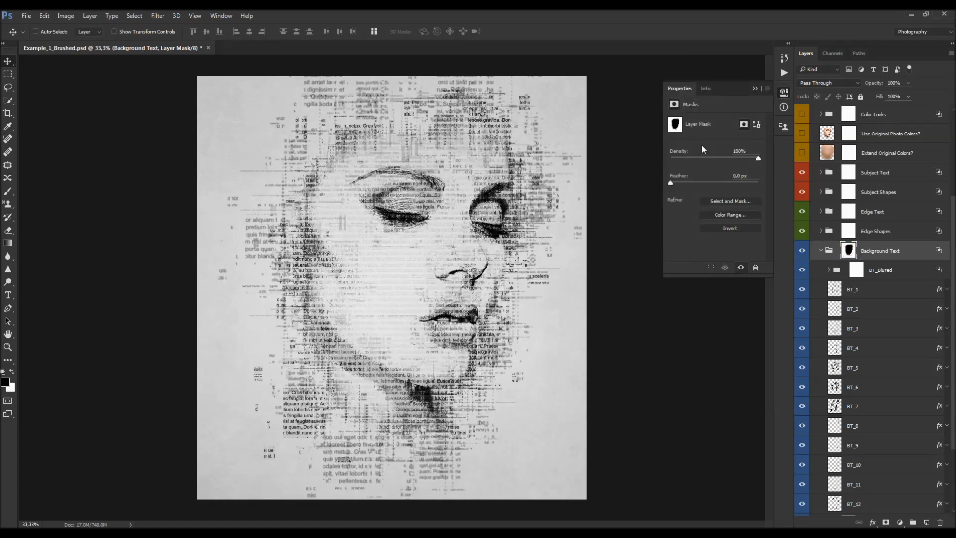
{"action": "left_click", "coordinate": [221, 16]}
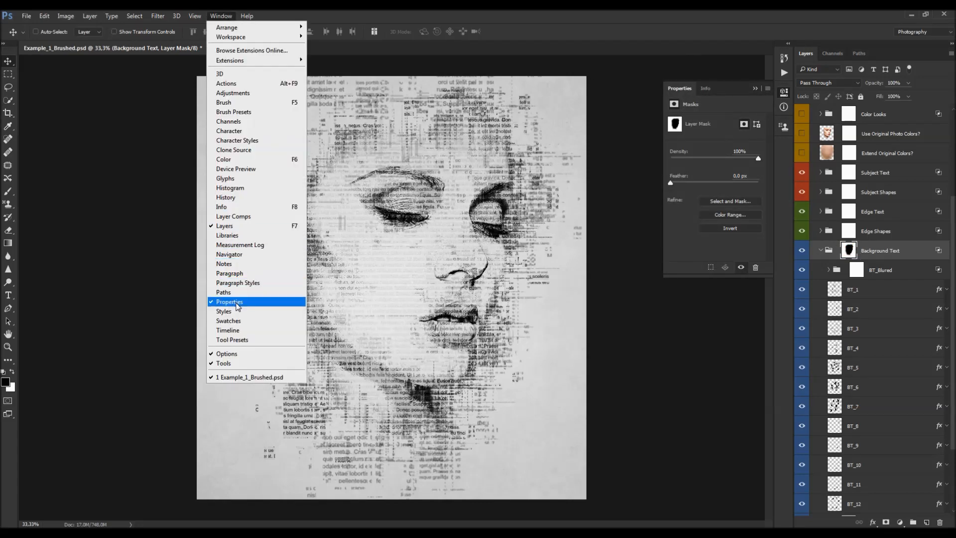
- Try lowering the Background Text mask's density, undo the changes and collapse the panel
{"action": "left_click", "coordinate": [730, 150]}
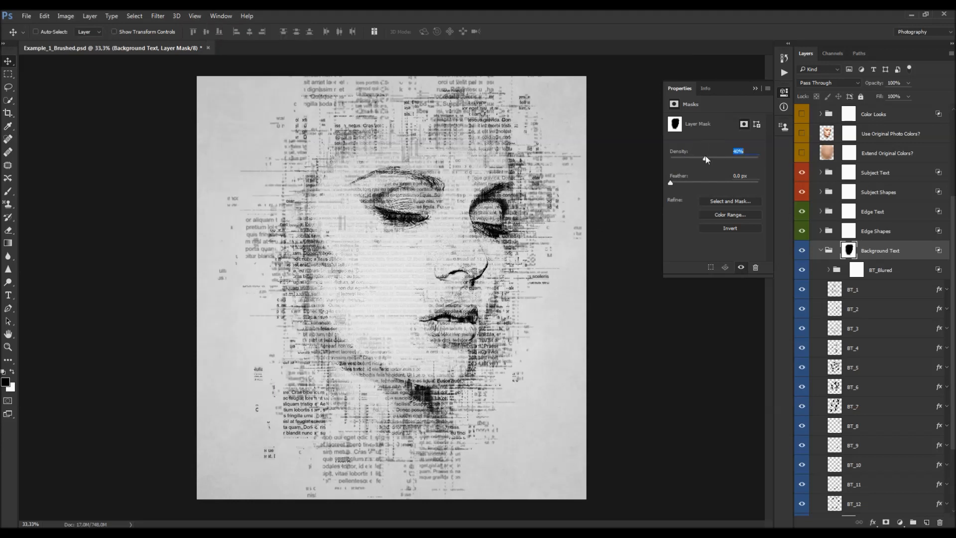
{"action": "left_click_drag", "start_coordinate": [706, 156], "coordinate": [742, 162]}
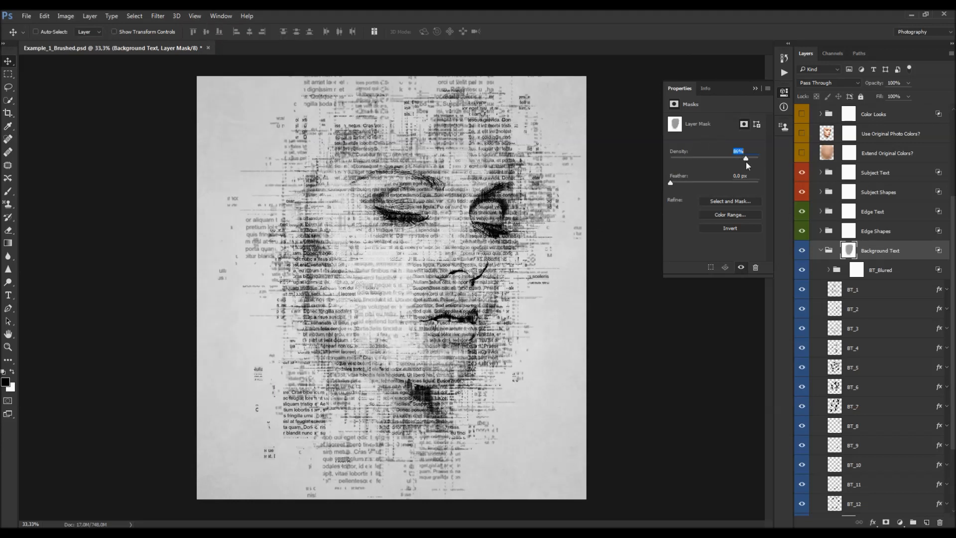
{"action": "key", "text": "ctrl+z"}
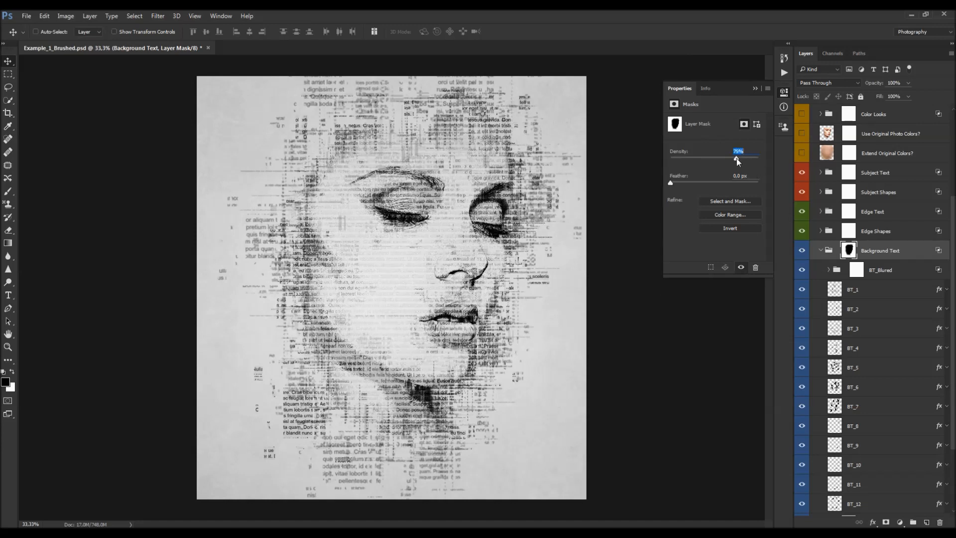
{"action": "key", "text": "ctrl+z"}
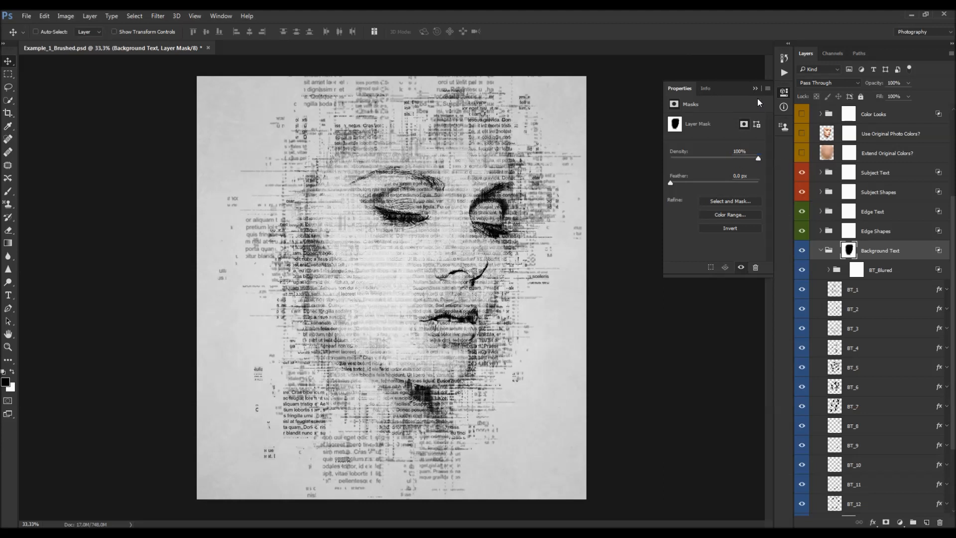
{"action": "left_click", "coordinate": [755, 89]}
- Select BT_1, expand the BT_Blured group and toggle its visibility to compare the blurred text
{"action": "left_click", "coordinate": [842, 286]}
{"action": "scroll", "coordinate": [836, 288], "scroll_direction": "down", "scroll_amount": 3}
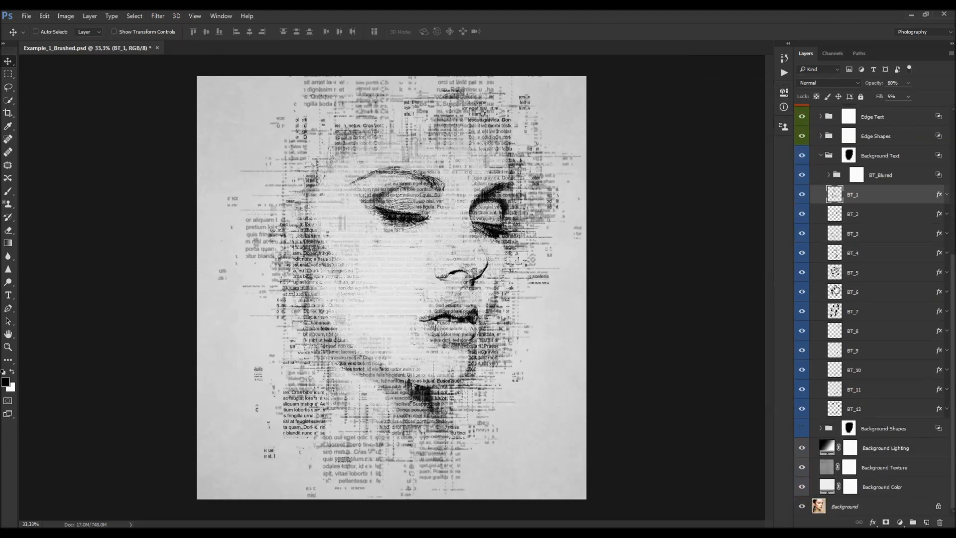
{"action": "scroll", "coordinate": [835, 289], "scroll_direction": "up", "scroll_amount": 1}
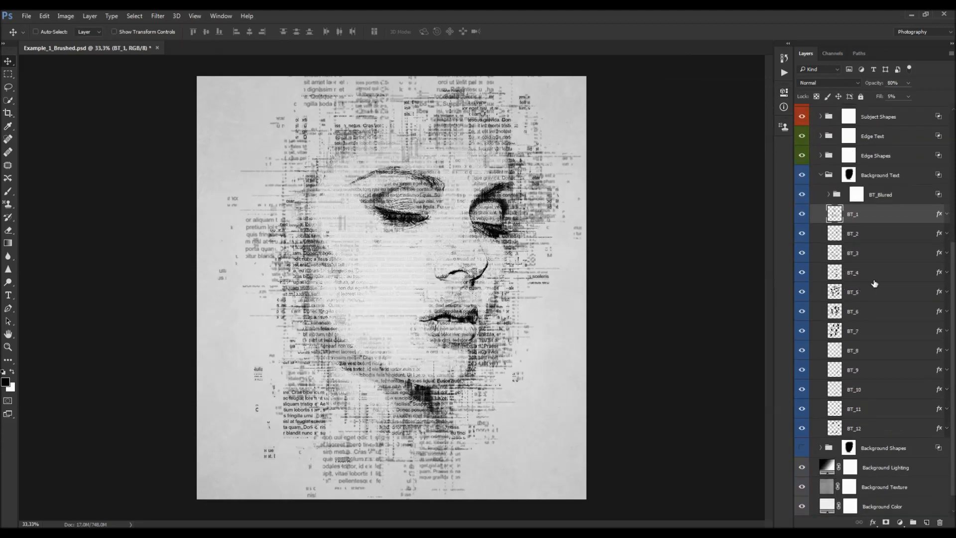
{"action": "left_click", "coordinate": [803, 195]}
{"action": "left_click", "coordinate": [863, 196]}
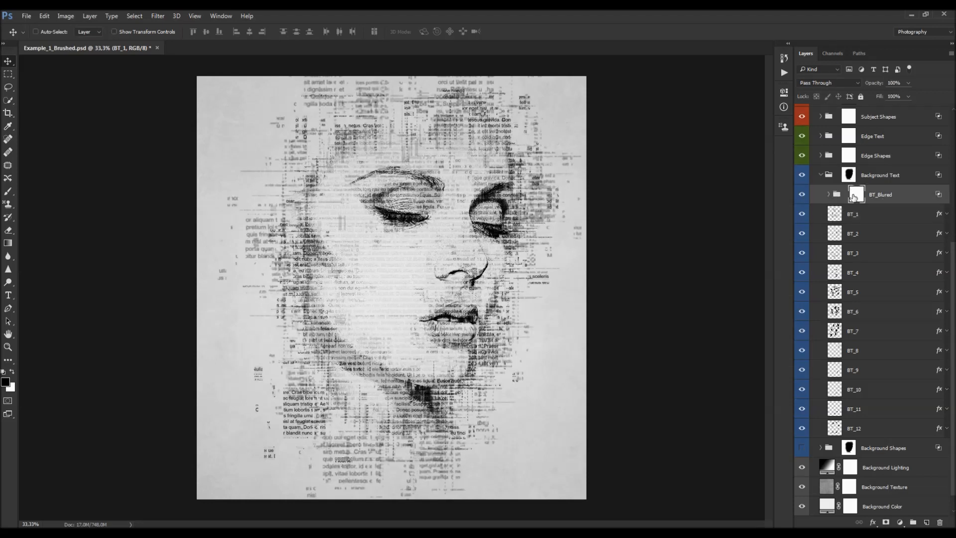
{"action": "left_click", "coordinate": [829, 194]}
{"action": "left_click", "coordinate": [802, 194]}
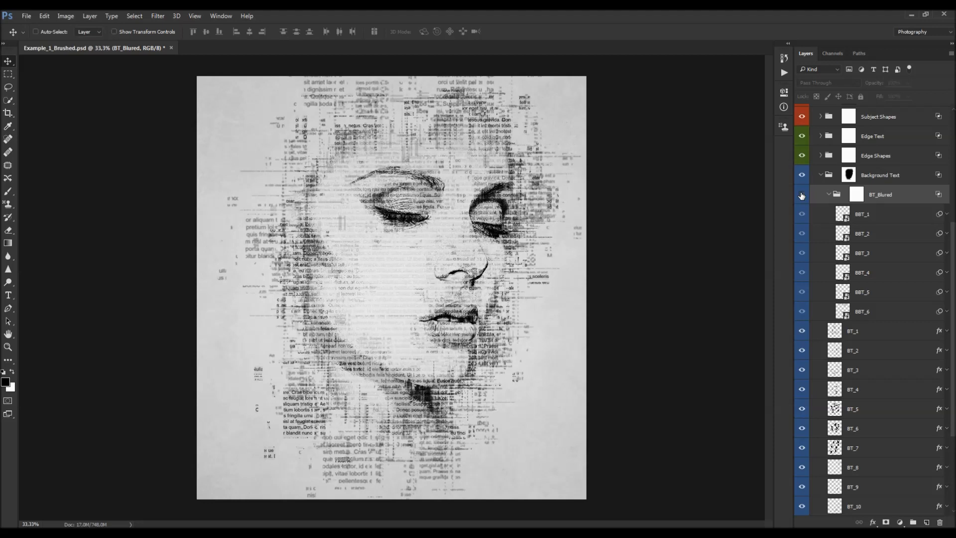
{"action": "left_click", "coordinate": [801, 195]}
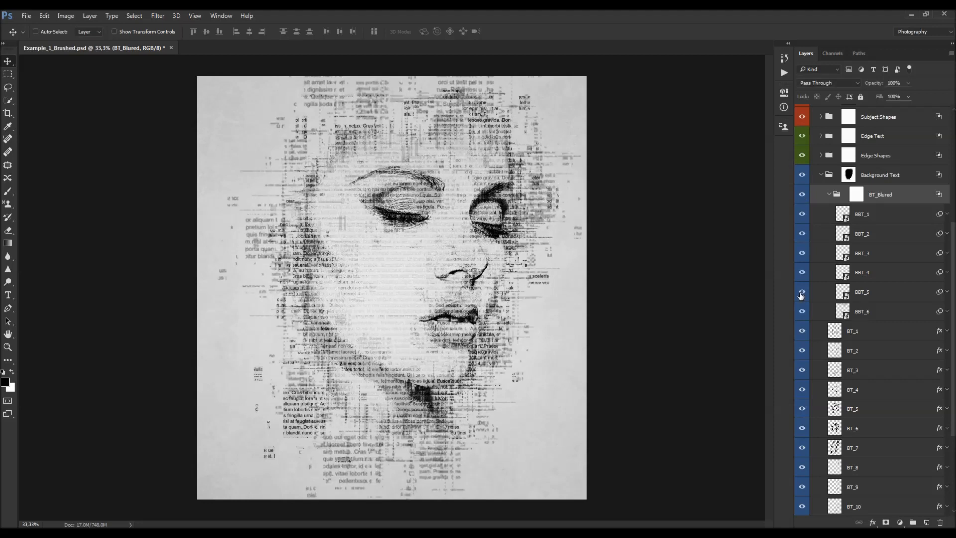
- Select BBT_1 and expand and collapse its smart filters list
{"action": "left_click", "coordinate": [884, 214]}
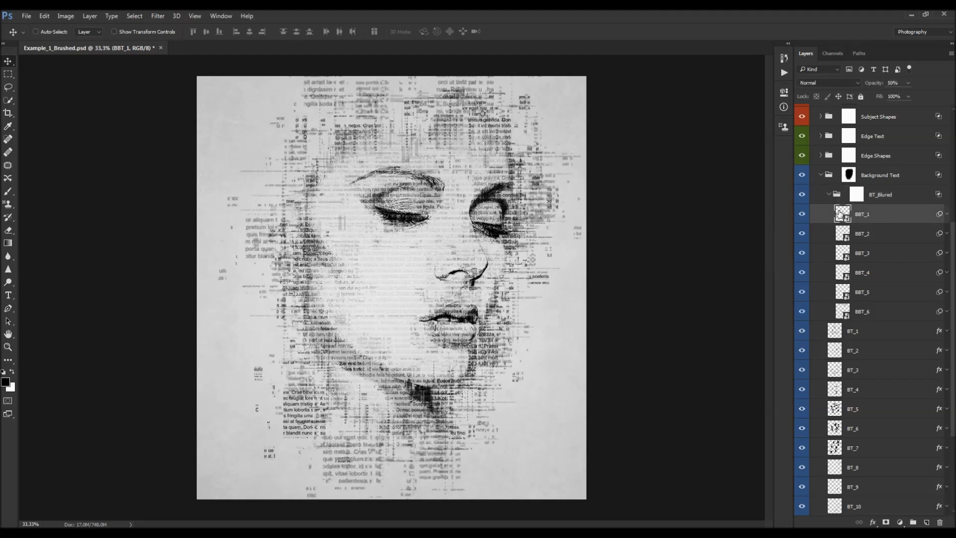
{"action": "left_click", "coordinate": [946, 214]}
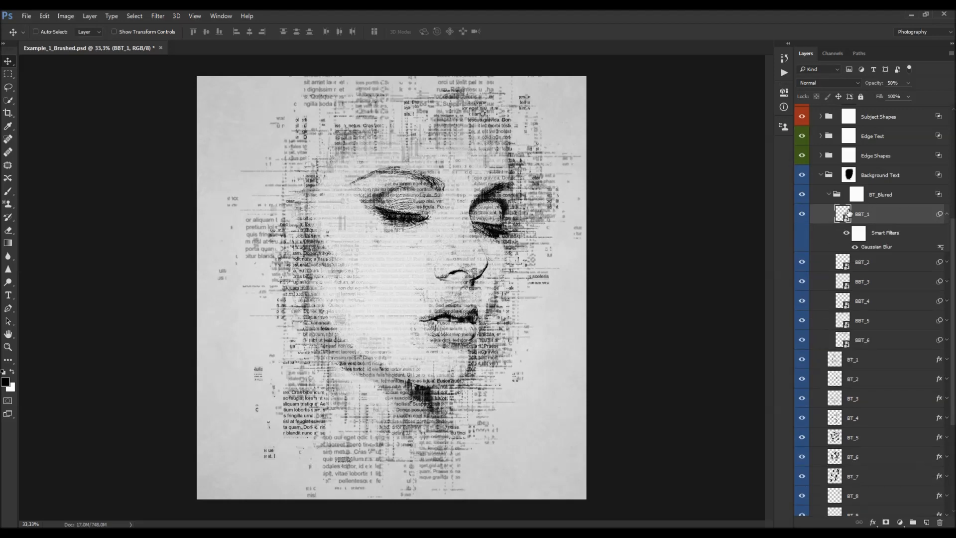
{"action": "left_click", "coordinate": [946, 214]}
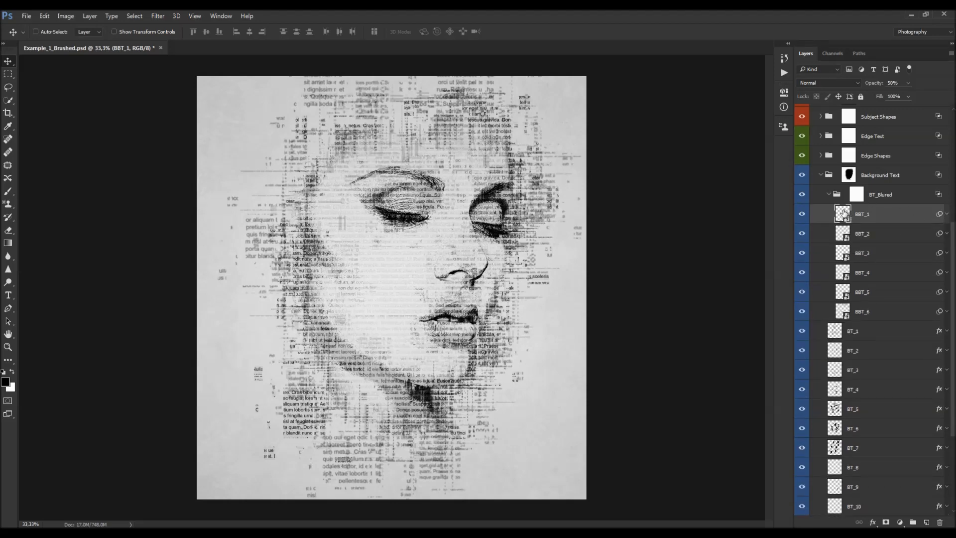
- Open the BBT_1 smart object, inspect its Pattern Overlay settings, and close it without saving
{"action": "double_click", "coordinate": [843, 215]}
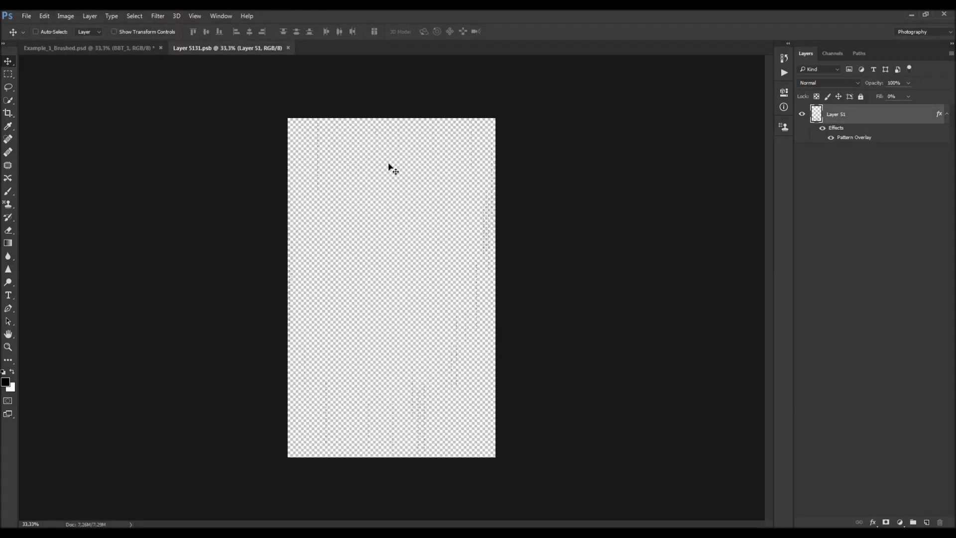
{"action": "scroll", "coordinate": [389, 166], "scroll_direction": "up", "scroll_amount": 4}
{"action": "left_click_drag", "start_coordinate": [511, 147], "coordinate": [445, 160]}
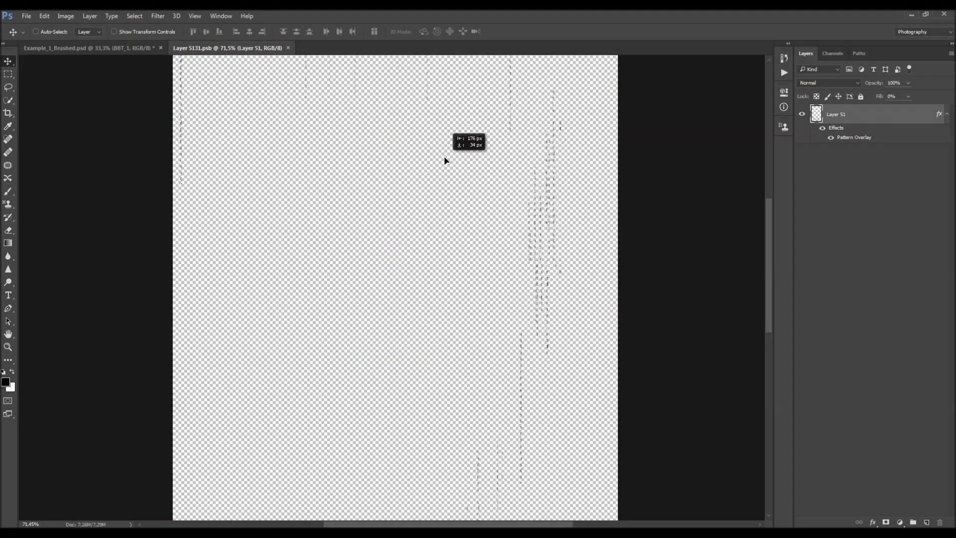
{"action": "double_click", "coordinate": [860, 138]}
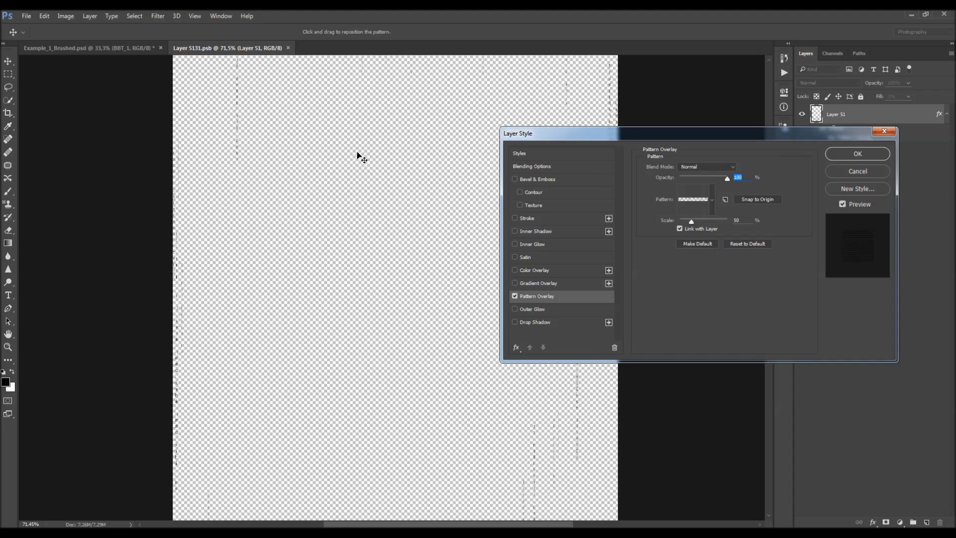
{"action": "left_click", "coordinate": [849, 172]}
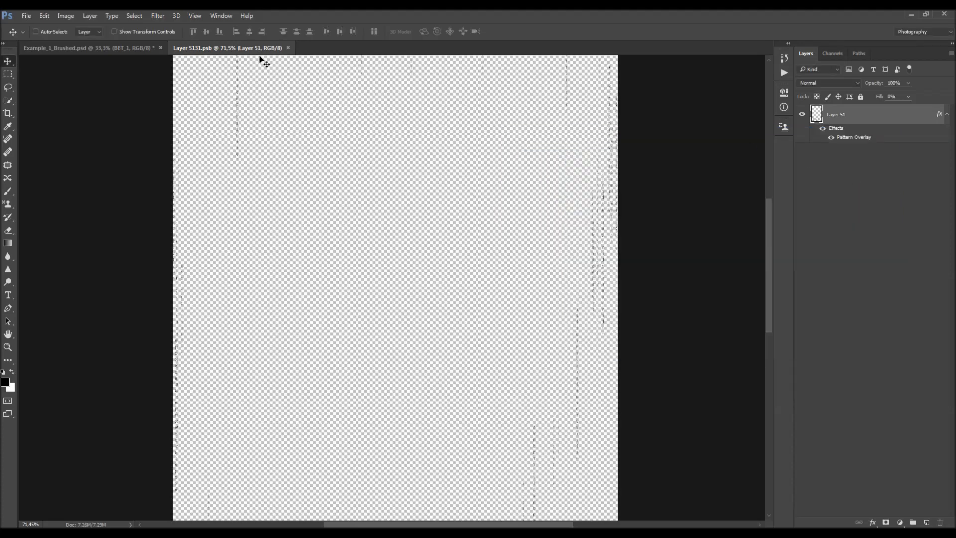
{"action": "left_click", "coordinate": [289, 52]}
{"action": "key", "text": "ctrl+0"}
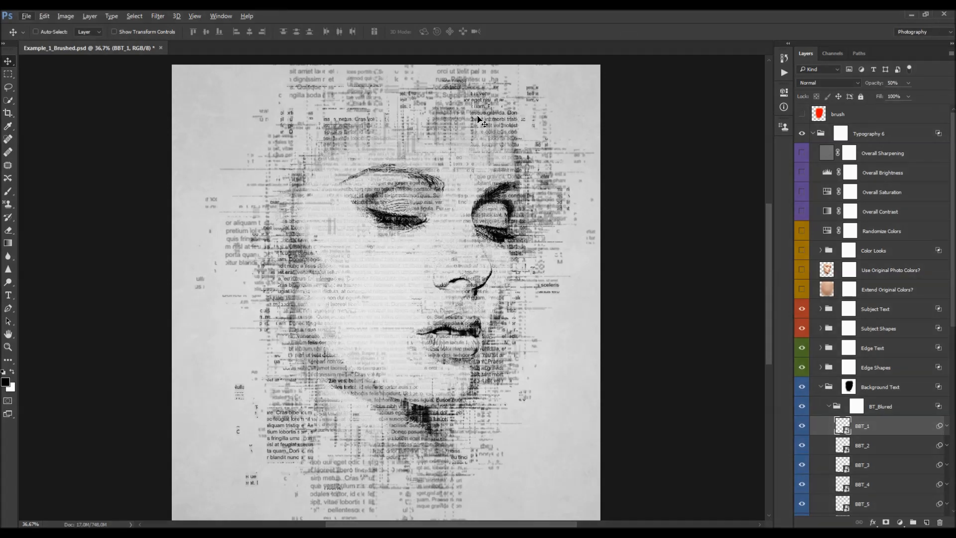
- Reapply the Gaussian Blur filter to BBT_1
{"action": "scroll", "coordinate": [936, 398], "scroll_direction": "down", "scroll_amount": 2}
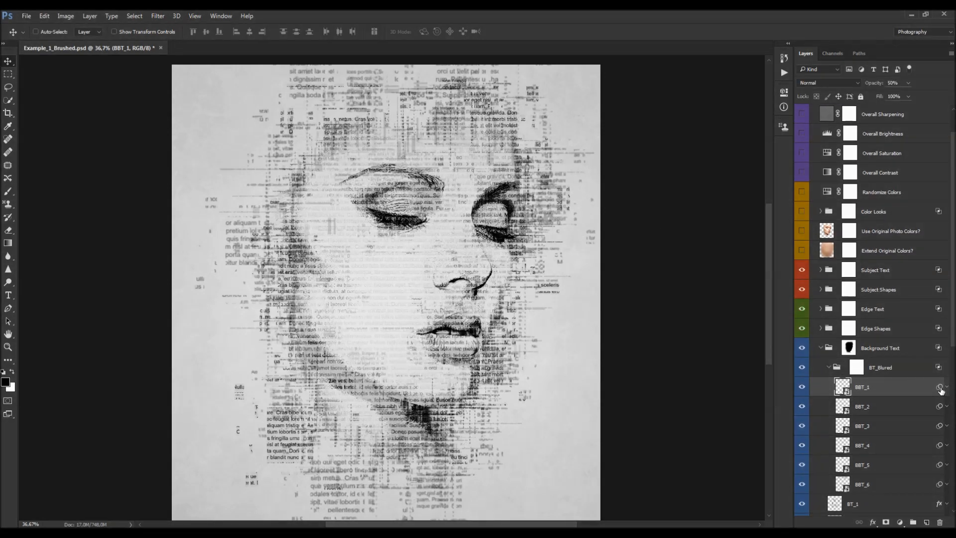
{"action": "key", "text": "ctrl+alt+f"}
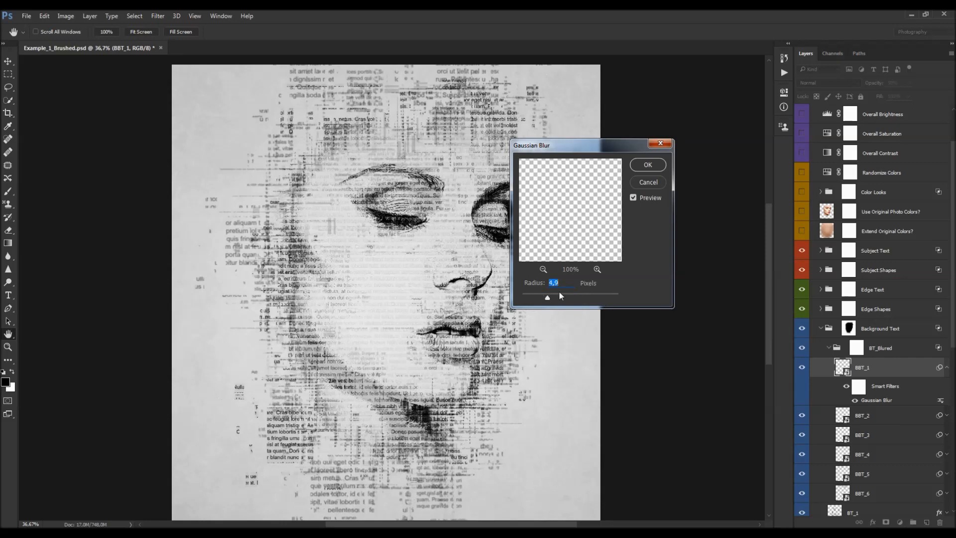
{"action": "left_click", "coordinate": [647, 164]}
- Collapse the BT_Blured group
{"action": "scroll", "coordinate": [577, 266], "scroll_direction": "down", "scroll_amount": 1}
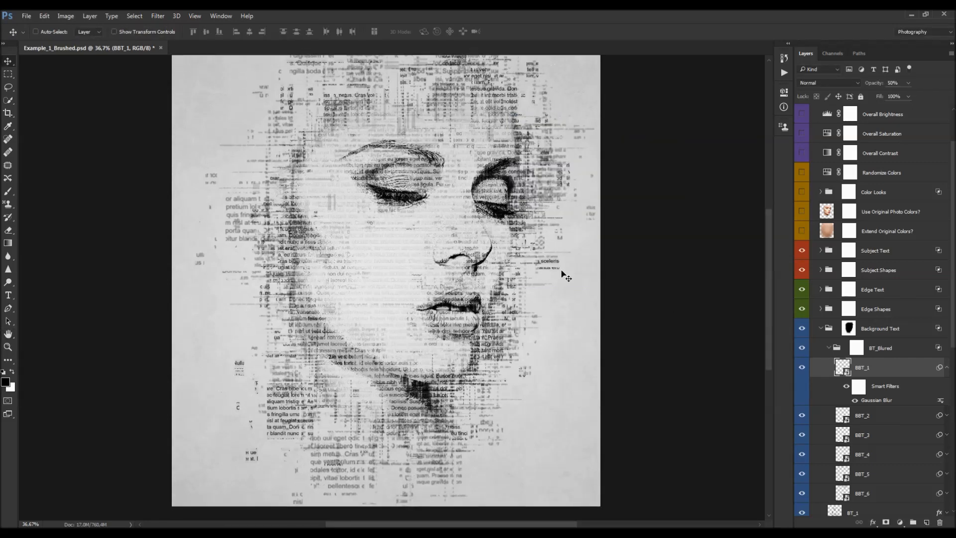
{"action": "scroll", "coordinate": [851, 299], "scroll_direction": "down", "scroll_amount": 3}
{"action": "left_click", "coordinate": [829, 290]}
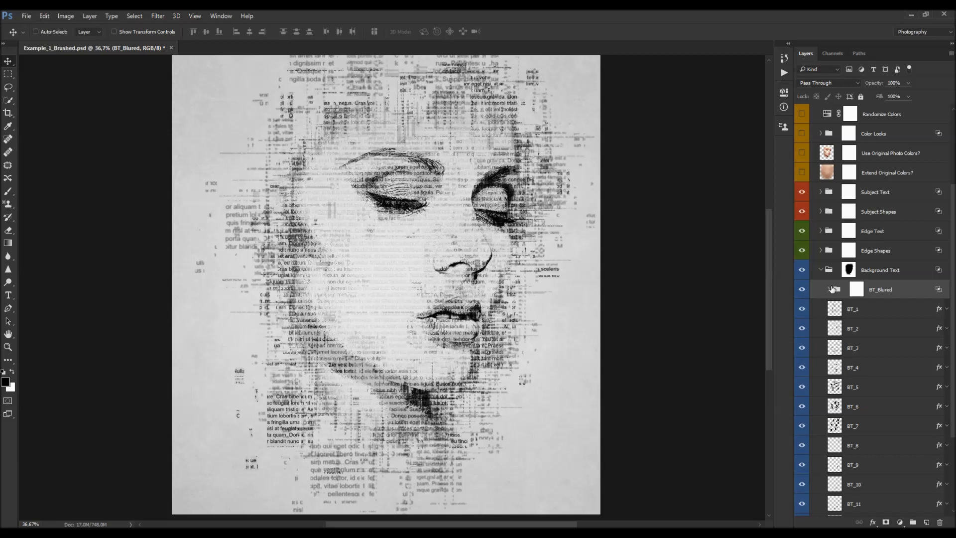
{"action": "scroll", "coordinate": [872, 322], "scroll_direction": "down", "scroll_amount": 3}
{"action": "scroll", "coordinate": [876, 324], "scroll_direction": "down", "scroll_amount": 3}
{"action": "scroll", "coordinate": [887, 316], "scroll_direction": "up", "scroll_amount": 1}
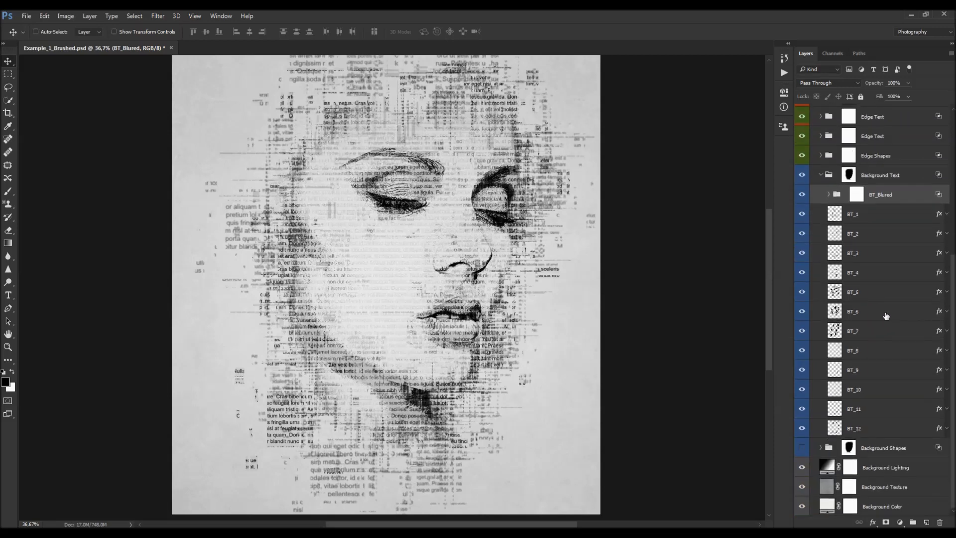
- Toggle the visibility of BT_5, BT_6, BT_7 and BT_12 to compare the image with and without them
{"action": "left_click", "coordinate": [855, 294]}
{"action": "left_click", "coordinate": [850, 333]}
{"action": "left_click_drag", "start_coordinate": [807, 321], "coordinate": [802, 293]}
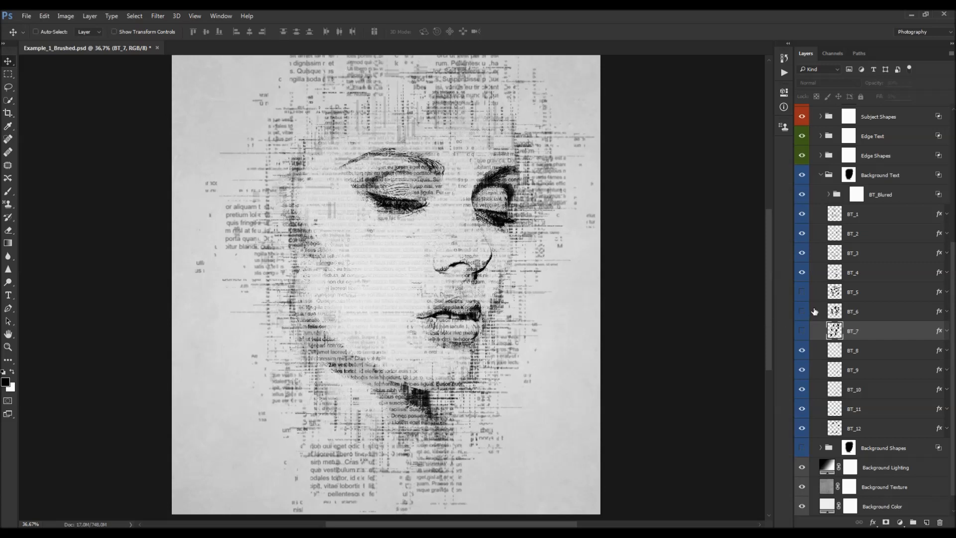
{"action": "left_click_drag", "start_coordinate": [802, 293], "coordinate": [803, 330]}
{"action": "scroll", "coordinate": [461, 282], "scroll_direction": "down", "scroll_amount": 1}
{"action": "scroll", "coordinate": [461, 283], "scroll_direction": "up", "scroll_amount": 3}
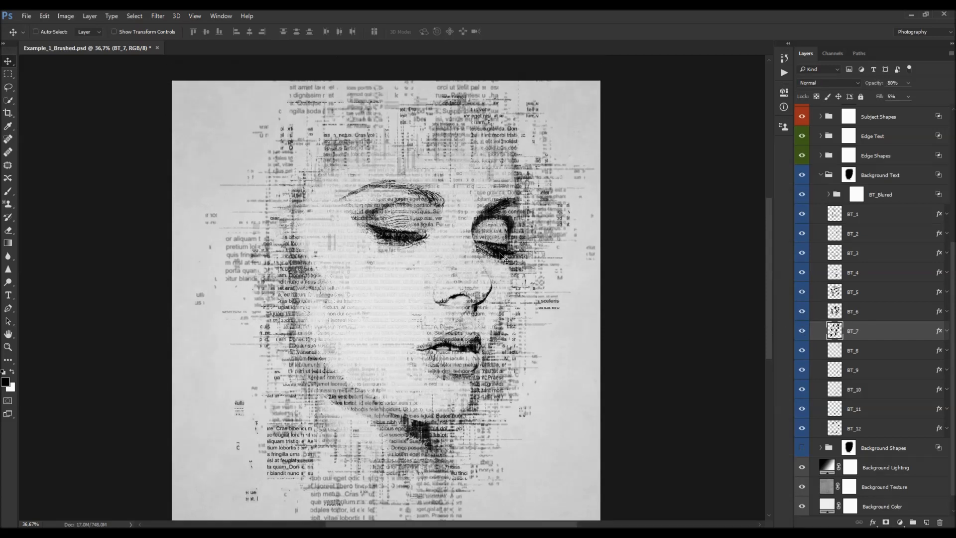
{"action": "scroll", "coordinate": [523, 299], "scroll_direction": "down", "scroll_amount": 1}
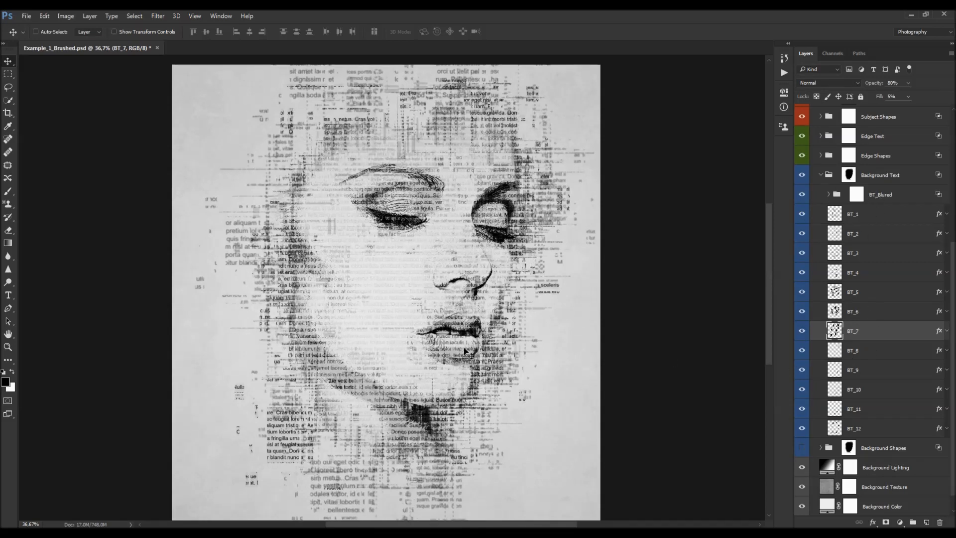
{"action": "scroll", "coordinate": [429, 253], "scroll_direction": "up", "scroll_amount": 1}
{"action": "scroll", "coordinate": [434, 254], "scroll_direction": "up", "scroll_amount": 1}
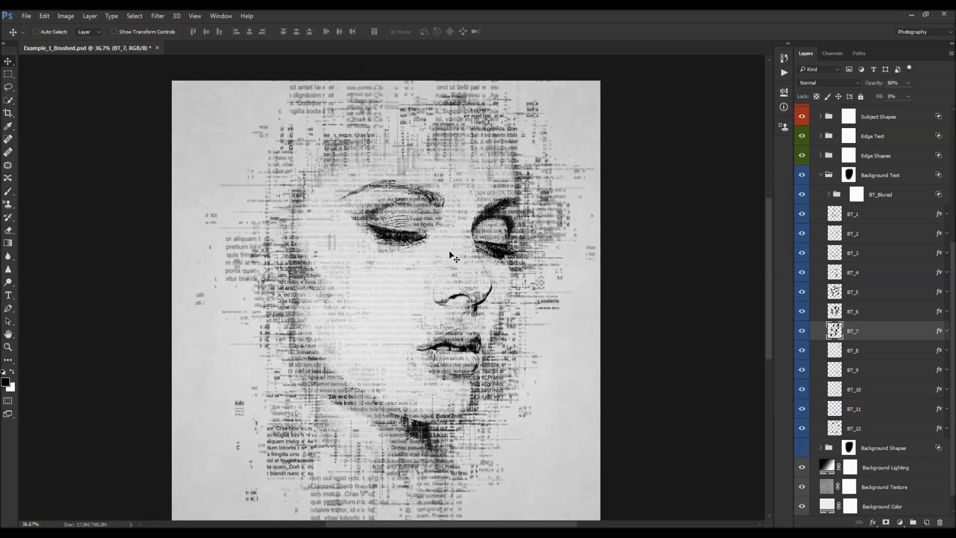
{"action": "left_click", "coordinate": [845, 435]}
{"action": "left_click", "coordinate": [803, 429]}
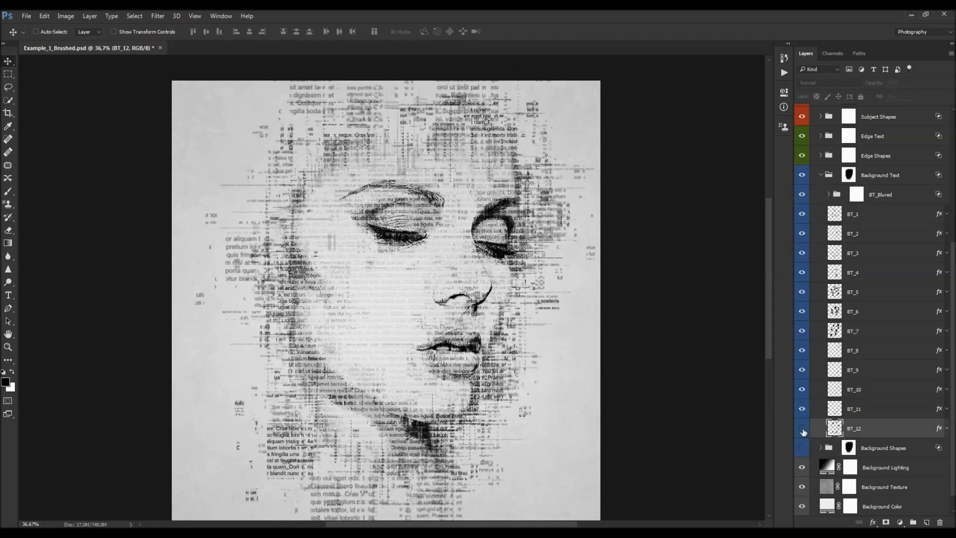
{"action": "left_click", "coordinate": [803, 429]}
- Add a layer mask to BT_7 and paint out text near the right eye, chin and left temple
{"action": "left_click", "coordinate": [869, 332]}
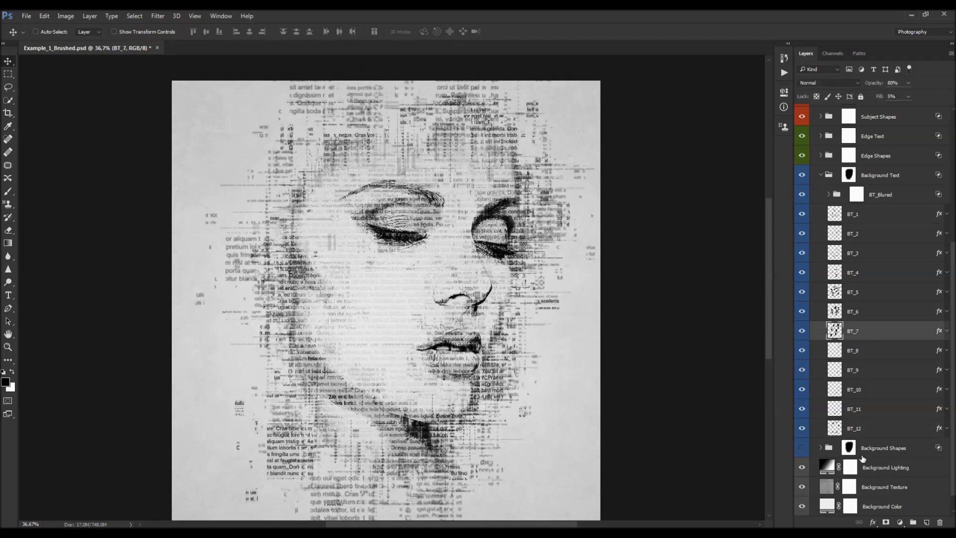
{"action": "left_click", "coordinate": [887, 522]}
{"action": "key", "text": "b"}
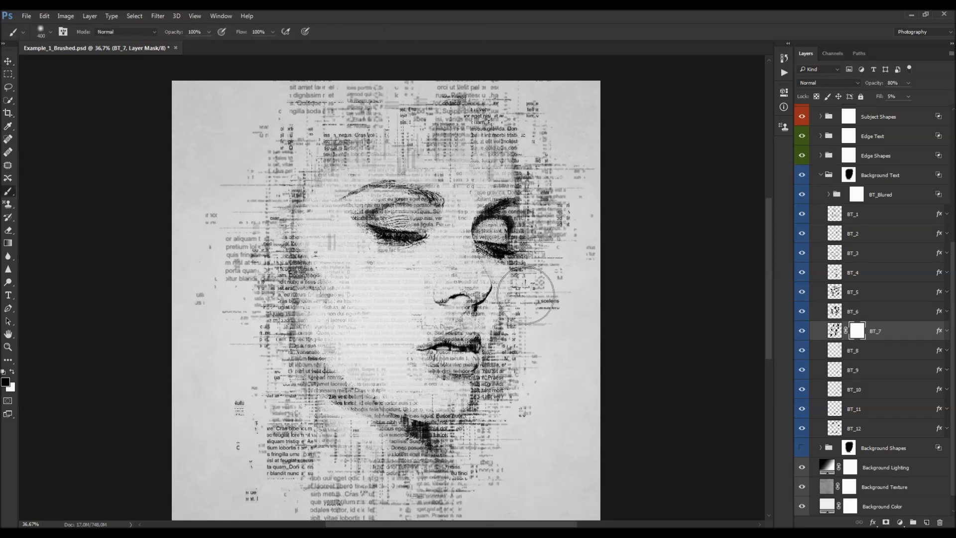
{"action": "left_click", "coordinate": [515, 249]}
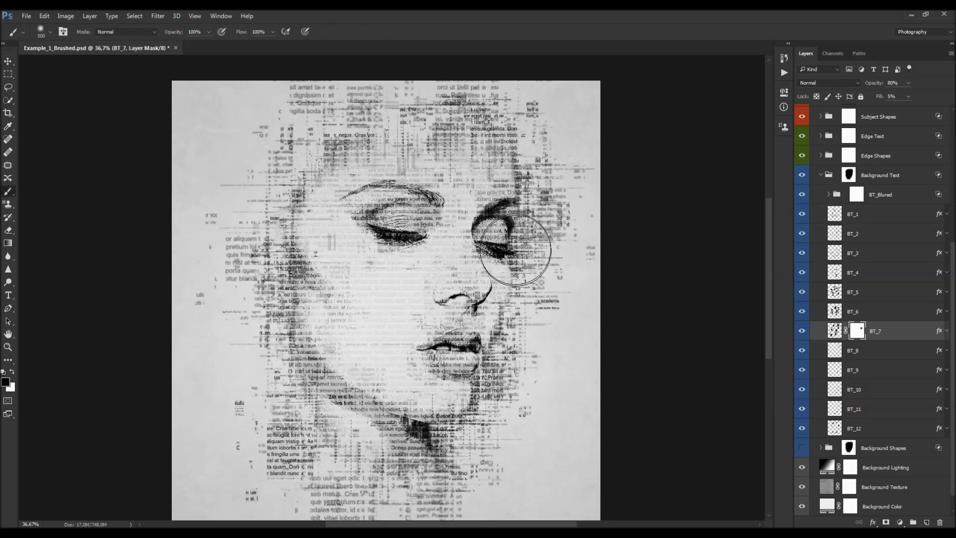
{"action": "left_click", "coordinate": [495, 382]}
{"action": "left_click", "coordinate": [429, 427]}
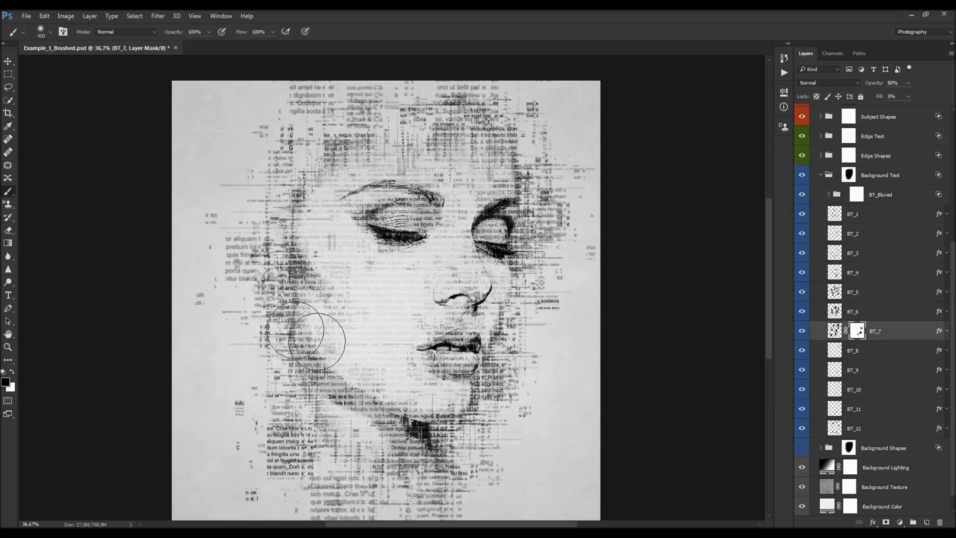
{"action": "left_click", "coordinate": [302, 259]}
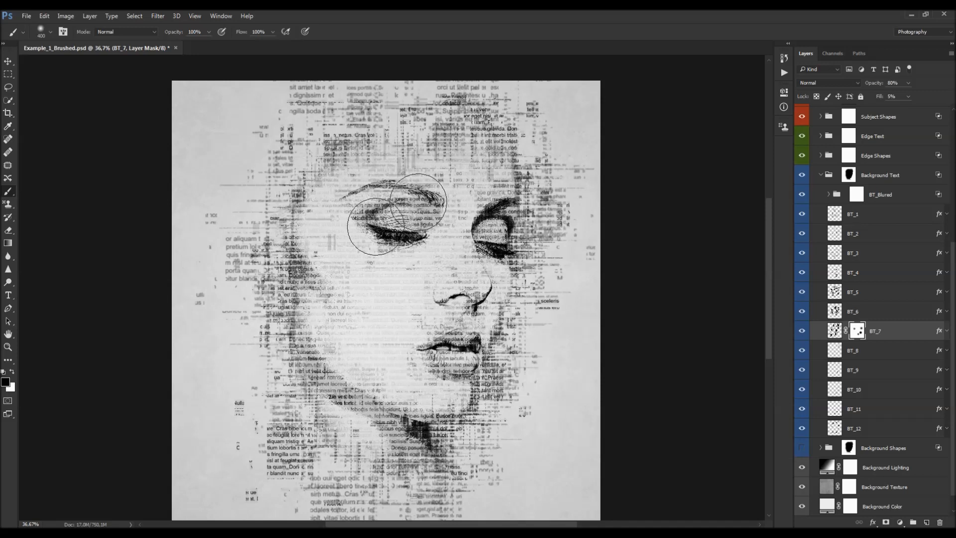
- Add a layer mask to BT_6 and paint out text around the chin
{"action": "left_click", "coordinate": [909, 313]}
{"action": "left_click", "coordinate": [886, 523]}
{"action": "left_click", "coordinate": [494, 382]}
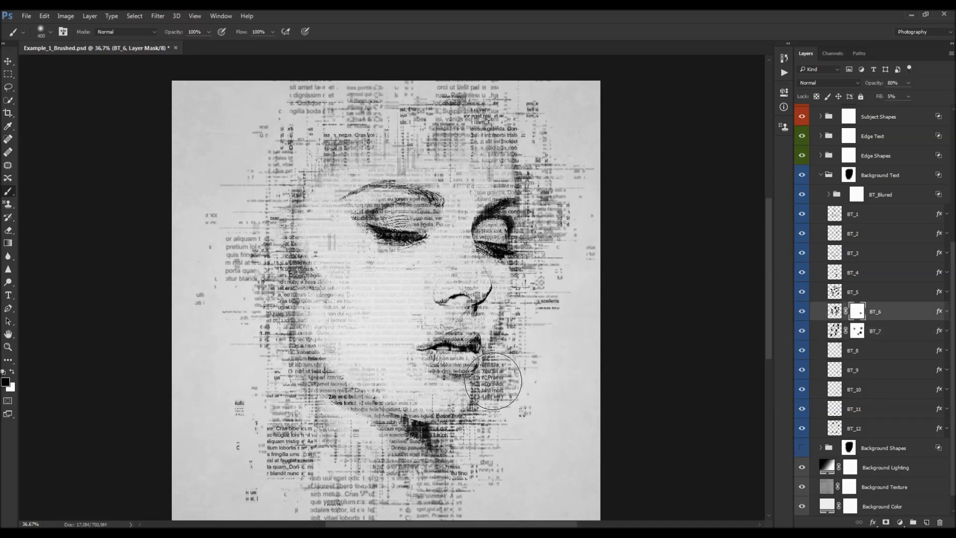
{"action": "left_click", "coordinate": [434, 424]}
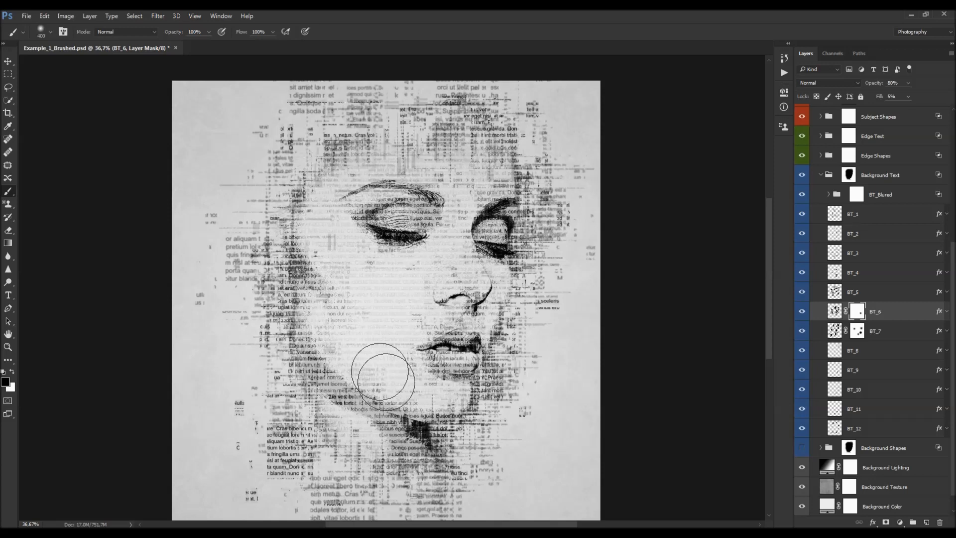
- Finish painting BT_6's mask on the left cheek, then add a layer mask to BT_5 and paint out text near the jaw and right eye
{"action": "left_click", "coordinate": [311, 270]}
{"action": "left_click", "coordinate": [861, 294]}
{"action": "left_click", "coordinate": [887, 522]}
{"action": "left_click", "coordinate": [493, 384]}
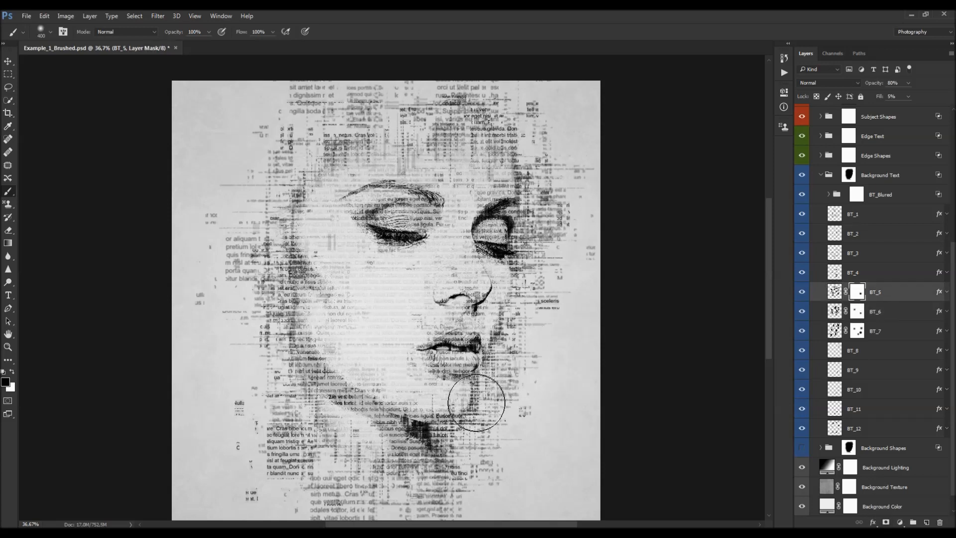
{"action": "left_click", "coordinate": [525, 242]}
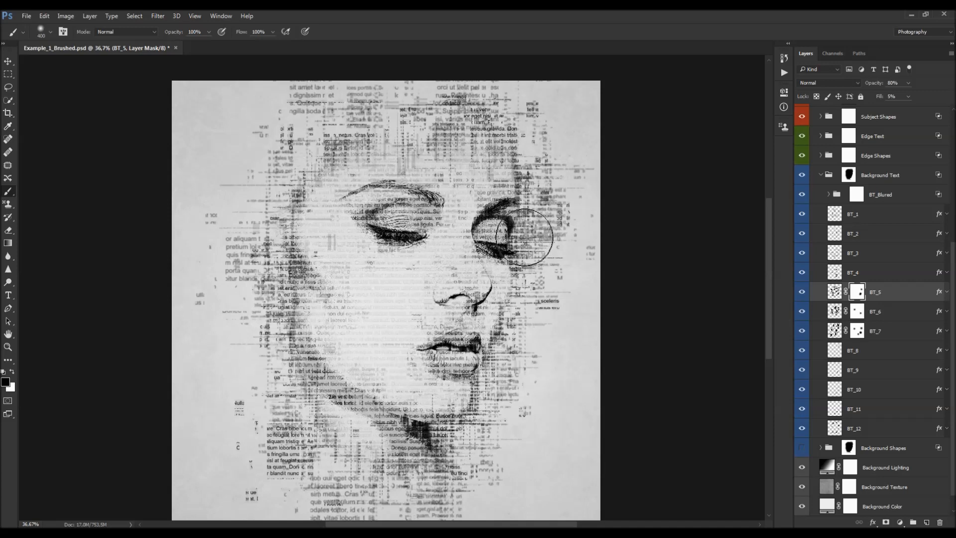
{"action": "scroll", "coordinate": [518, 259], "scroll_direction": "down", "scroll_amount": 2}
{"action": "left_click", "coordinate": [452, 389]}
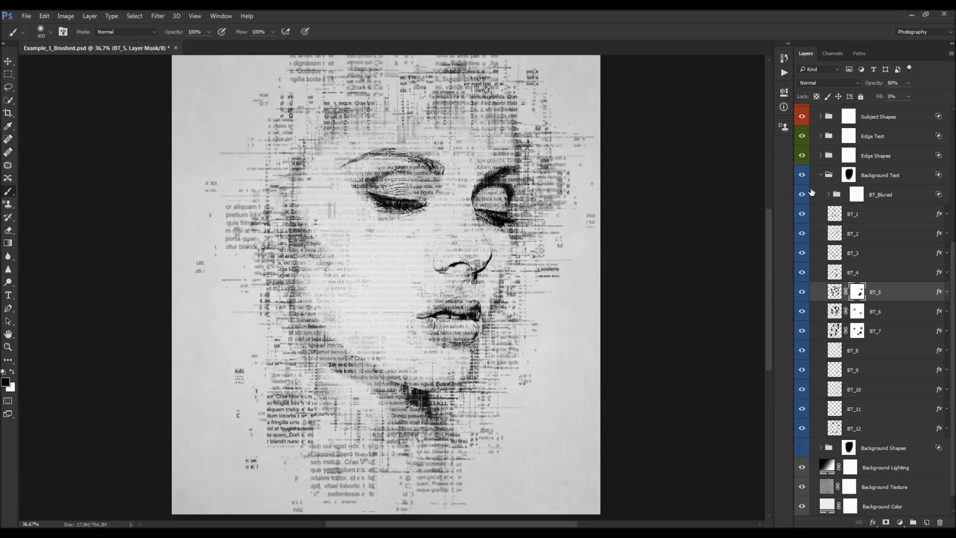
- Add a layer mask to BT_12 and paint out text beside the mouth and jaw
{"action": "left_click", "coordinate": [803, 175]}
{"action": "left_click", "coordinate": [802, 176]}
{"action": "left_click", "coordinate": [846, 428]}
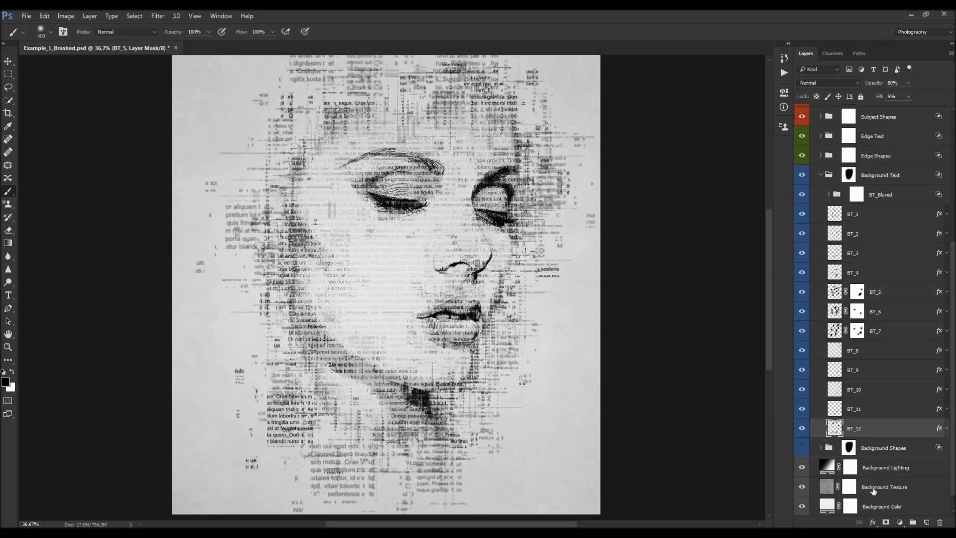
{"action": "left_click", "coordinate": [886, 522]}
{"action": "mouse_move", "coordinate": [474, 368]}
{"action": "left_mouse_down"}
{"action": "mouse_move", "coordinate": [477, 352]}
{"action": "mouse_move", "coordinate": [481, 361]}
{"action": "left_mouse_up"}
{"action": "key", "text": "v"}
- Lower the Background Text group's opacity to 82%
{"action": "scroll", "coordinate": [446, 257], "scroll_direction": "down", "scroll_amount": 4}
{"action": "scroll", "coordinate": [416, 238], "scroll_direction": "up", "scroll_amount": 3}
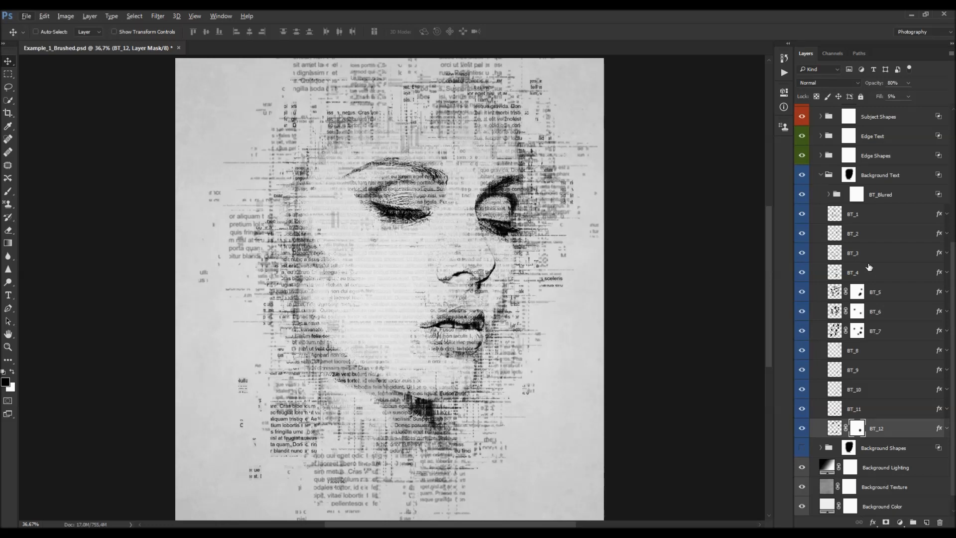
{"action": "scroll", "coordinate": [857, 251], "scroll_direction": "up", "scroll_amount": 2}
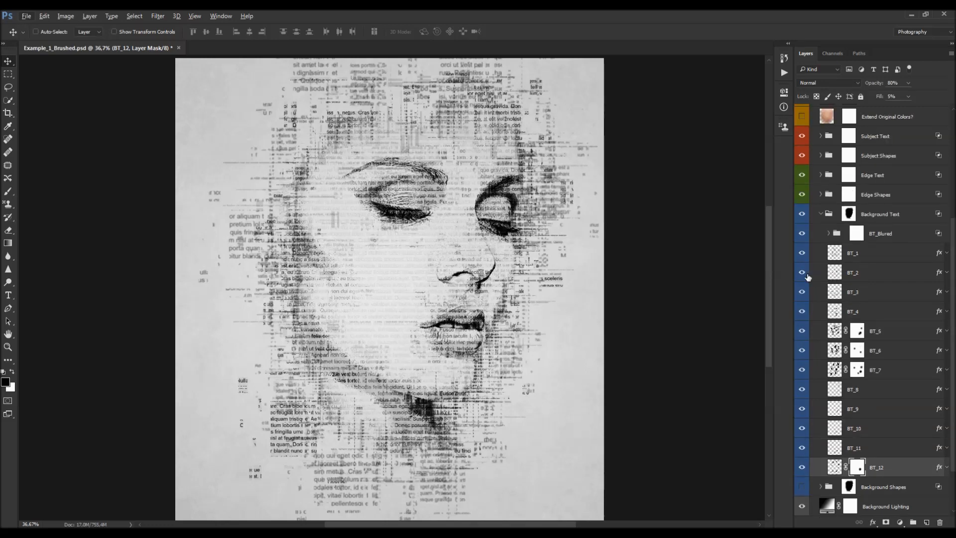
{"action": "left_click", "coordinate": [877, 219]}
{"action": "scroll", "coordinate": [876, 219], "scroll_direction": "up", "scroll_amount": 1}
{"action": "scroll", "coordinate": [518, 243], "scroll_direction": "up", "scroll_amount": 1}
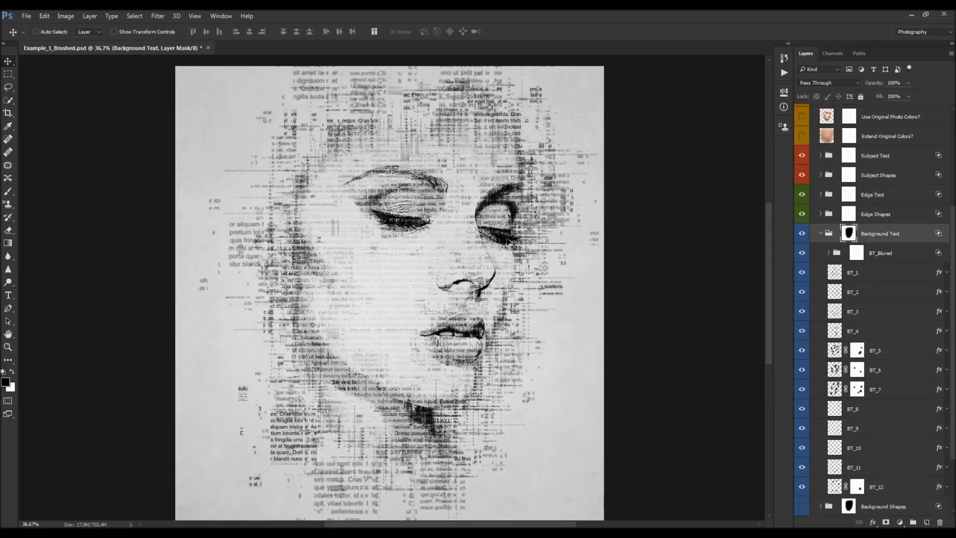
{"action": "scroll", "coordinate": [507, 239], "scroll_direction": "down", "scroll_amount": 2}
{"action": "scroll", "coordinate": [507, 239], "scroll_direction": "up", "scroll_amount": 1}
{"action": "left_click", "coordinate": [801, 235]}
{"action": "left_click", "coordinate": [801, 235]}
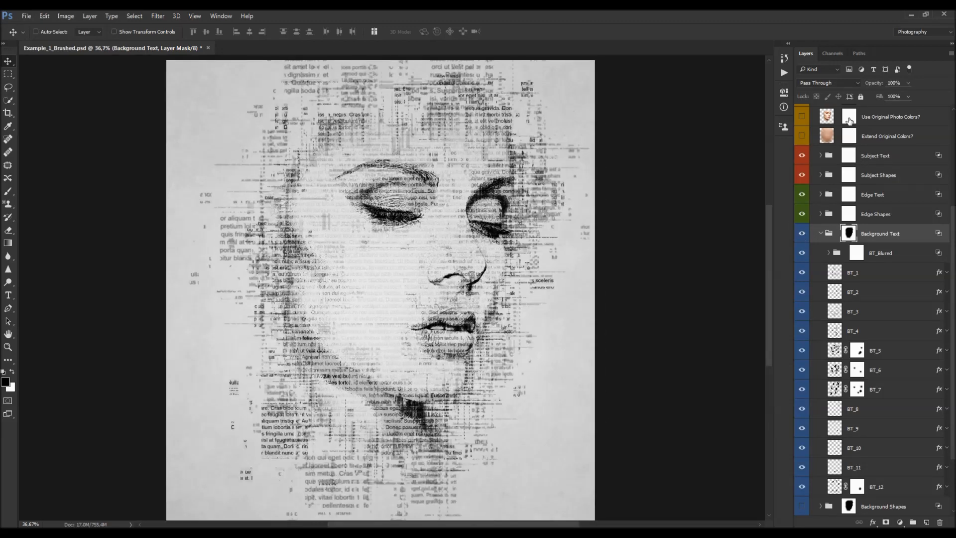
{"action": "left_click_drag", "start_coordinate": [880, 84], "coordinate": [877, 83]}
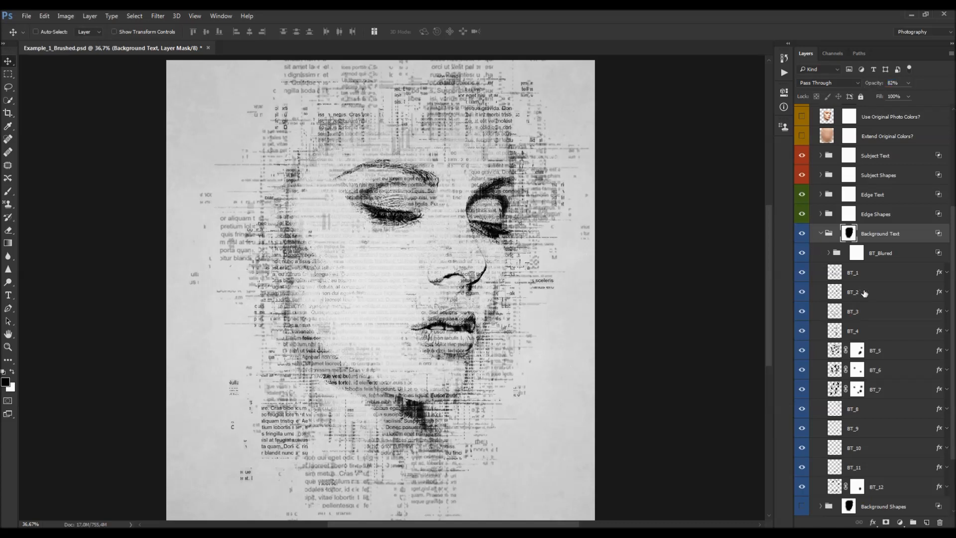
- Lower the opacity of the BT_6 text layer slightly
{"action": "scroll", "coordinate": [864, 292], "scroll_direction": "down", "scroll_amount": 3}
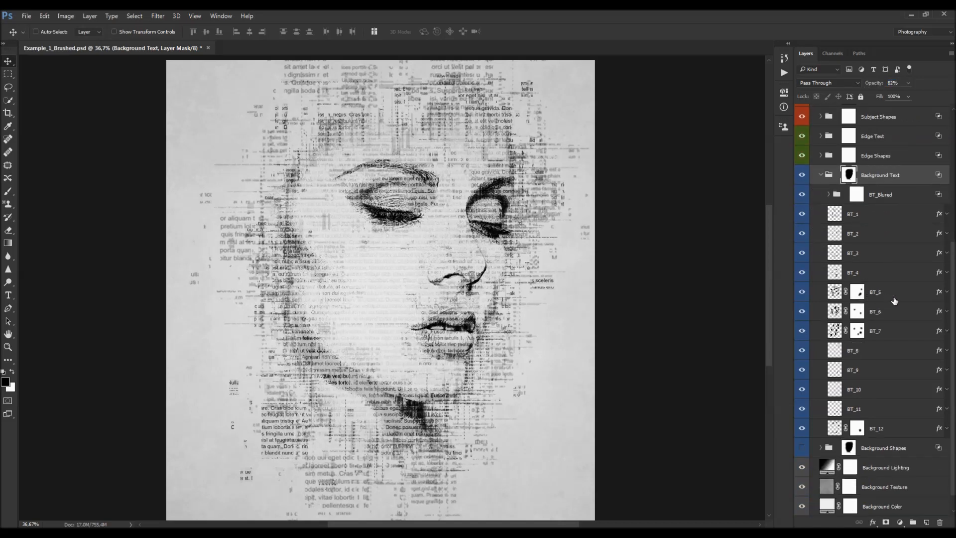
{"action": "left_click", "coordinate": [893, 300]}
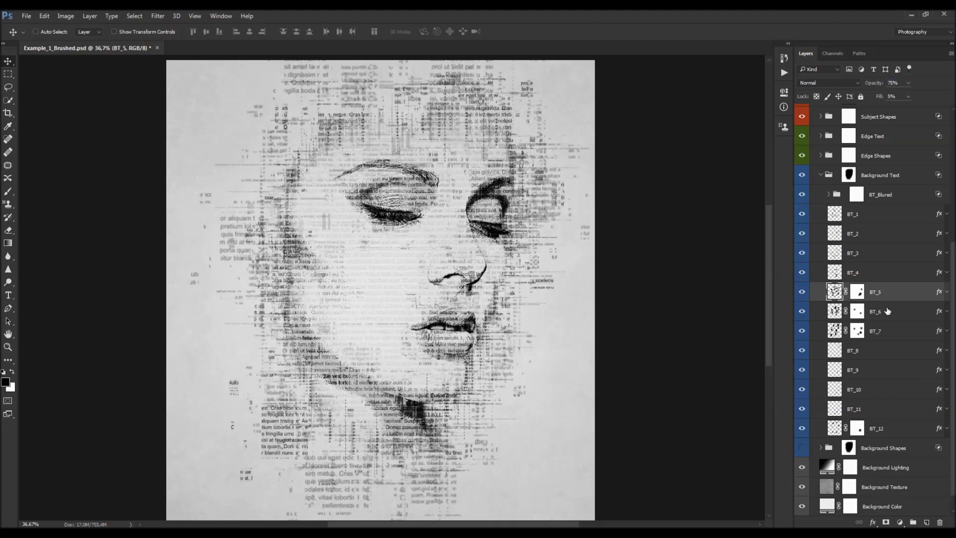
{"action": "left_click", "coordinate": [887, 310]}
{"action": "left_click_drag", "start_coordinate": [879, 85], "coordinate": [875, 86]}
{"action": "left_click", "coordinate": [881, 332]}
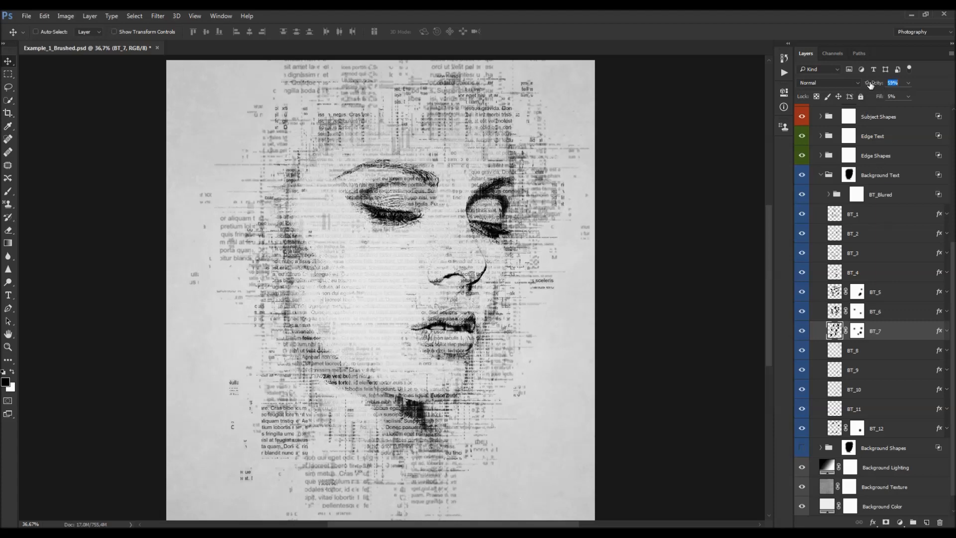
- Expand the BT_Blured group and inspect the Gaussian Blur smart filter on BBT_1
{"action": "scroll", "coordinate": [899, 233], "scroll_direction": "down", "scroll_amount": 1}
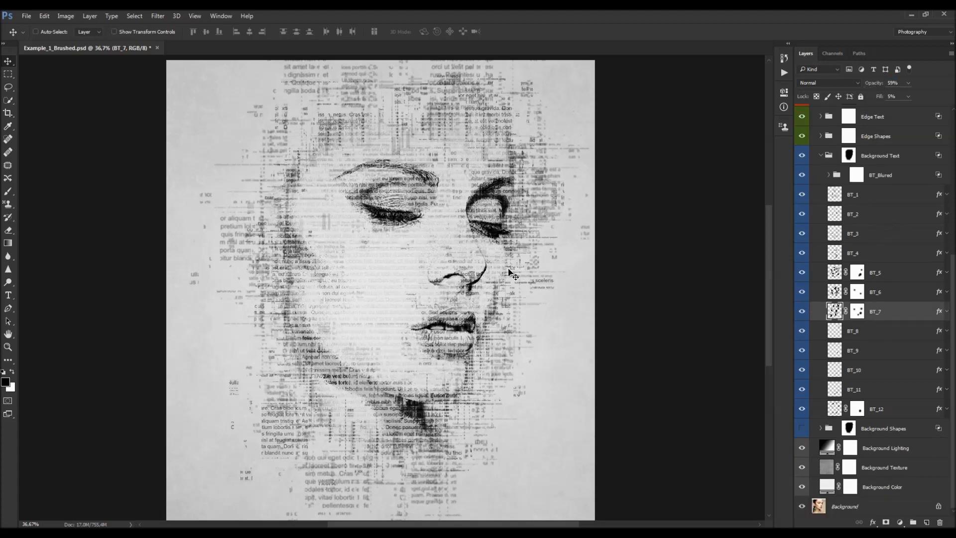
{"action": "scroll", "coordinate": [496, 268], "scroll_direction": "down", "scroll_amount": 1}
{"action": "scroll", "coordinate": [462, 260], "scroll_direction": "up", "scroll_amount": 1}
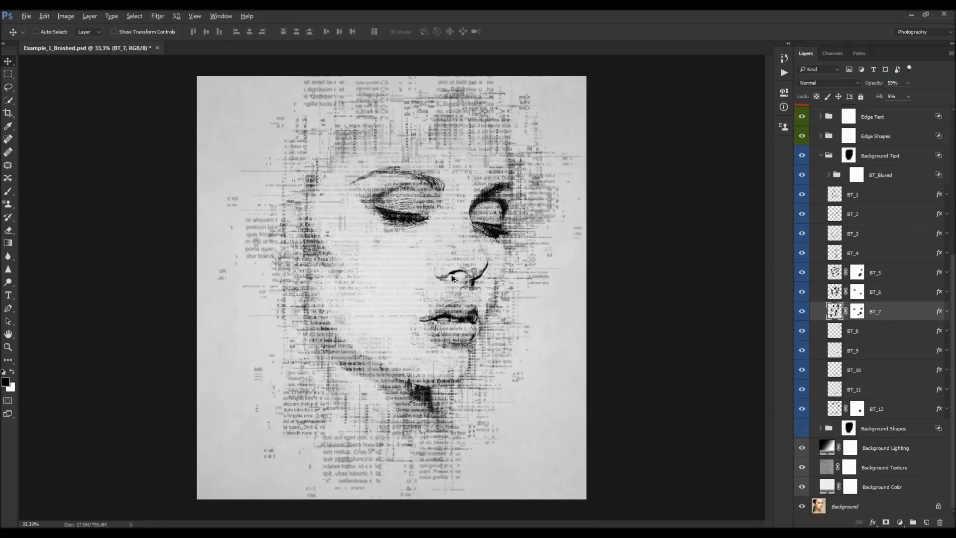
{"action": "left_click", "coordinate": [831, 174]}
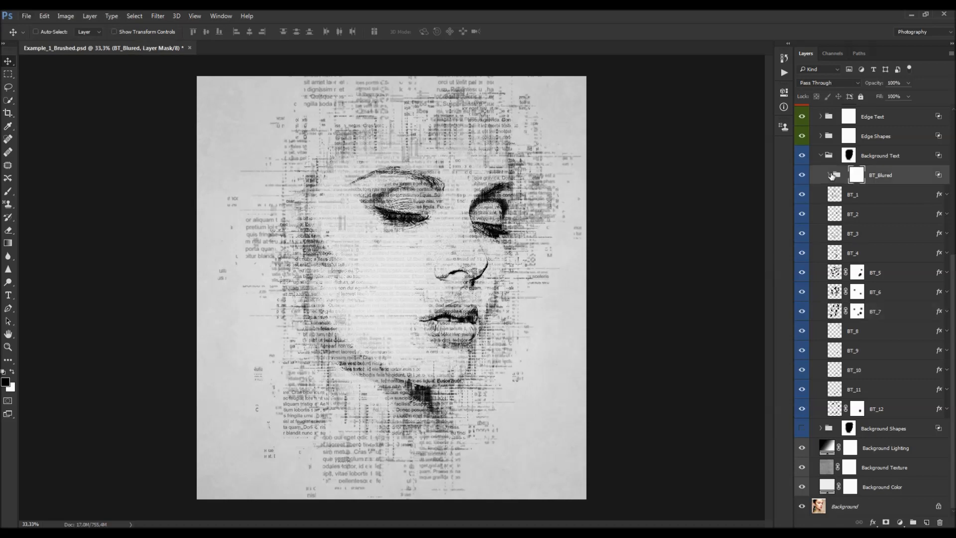
{"action": "left_click", "coordinate": [829, 175]}
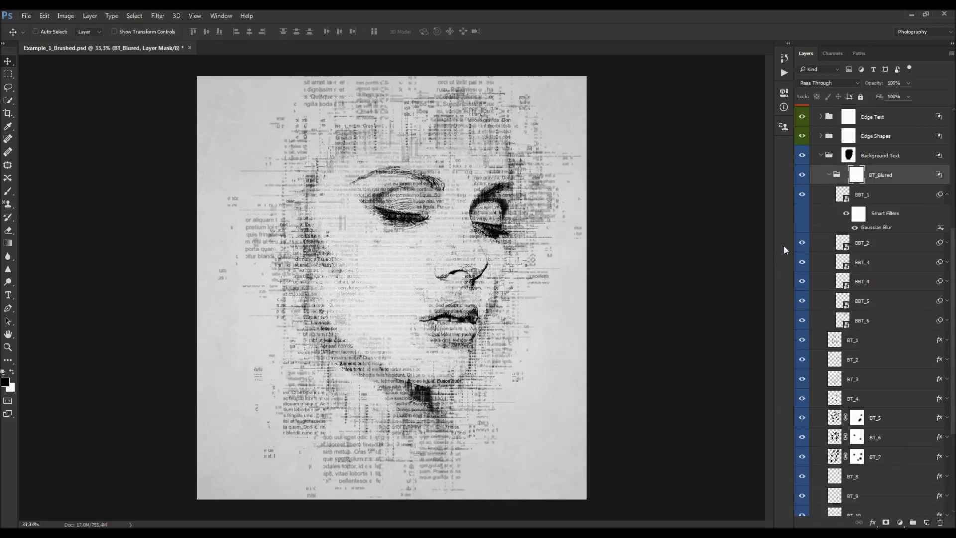
{"action": "left_click", "coordinate": [946, 195]}
- Toggle the visibility of BBT_6 and BBT_5 to compare the blurred text with and without them
{"action": "left_click", "coordinate": [802, 293]}
{"action": "left_click", "coordinate": [803, 274]}
{"action": "left_click", "coordinate": [803, 274]}
{"action": "left_click", "coordinate": [861, 273]}
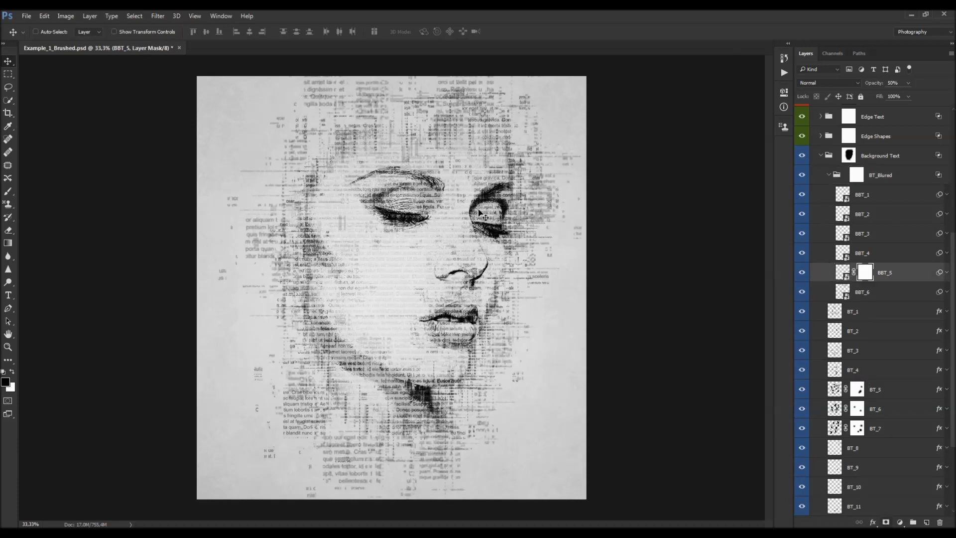
{"action": "key", "text": "b"}
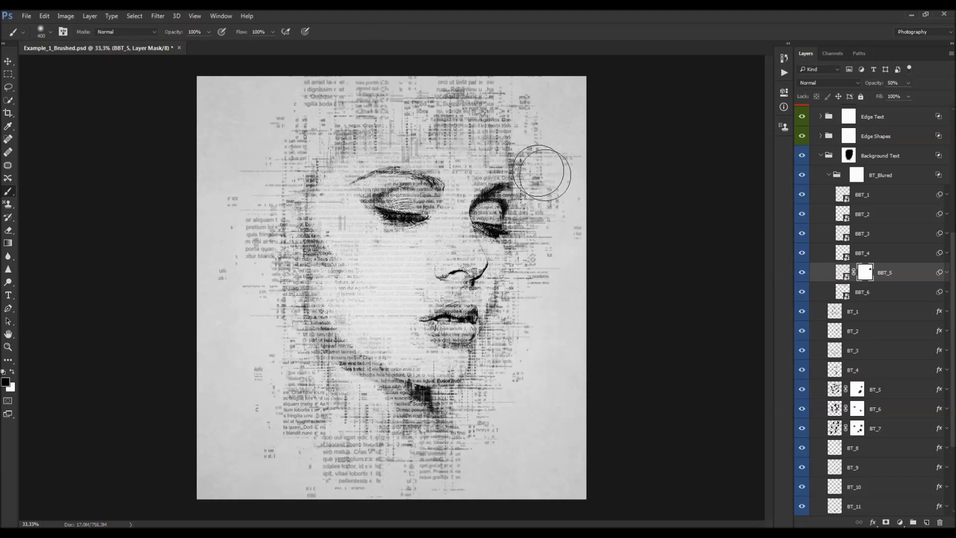
{"action": "key", "text": "v"}
{"action": "scroll", "coordinate": [454, 197], "scroll_direction": "down", "scroll_amount": 1}
{"action": "scroll", "coordinate": [447, 199], "scroll_direction": "up", "scroll_amount": 1}
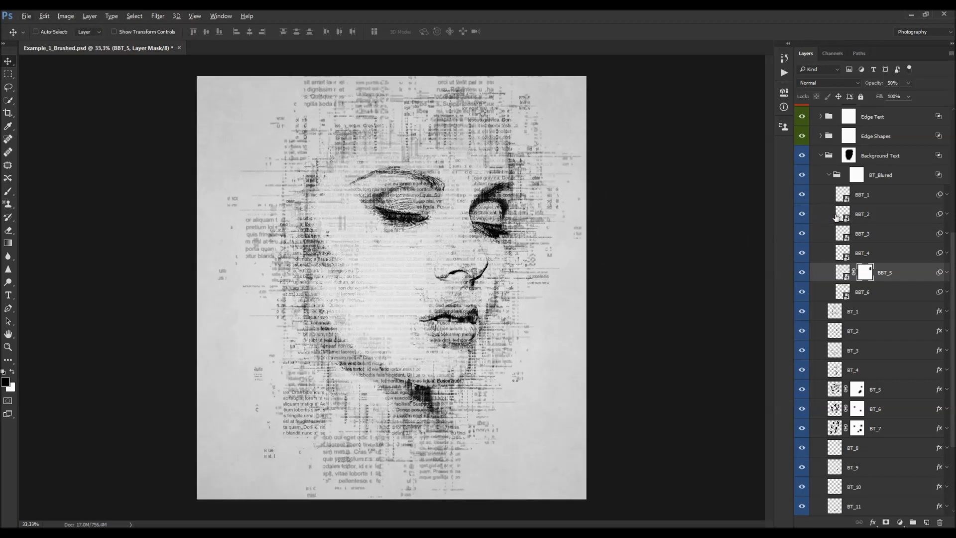
{"action": "left_click", "coordinate": [800, 274]}
{"action": "left_click", "coordinate": [800, 273]}
- Collapse the BT_Blured and Background Text groups
{"action": "key", "text": "b"}
{"action": "key", "text": "x"}
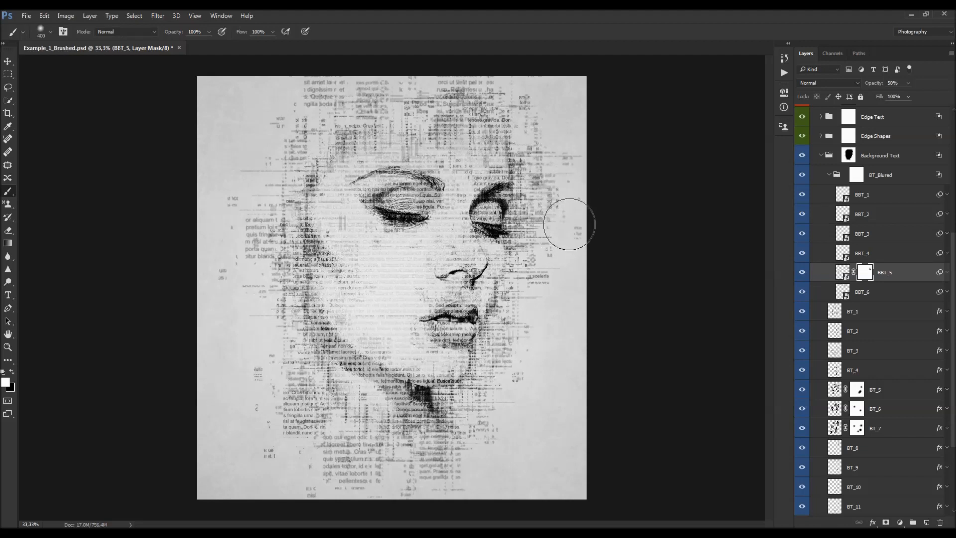
{"action": "key", "text": "x"}
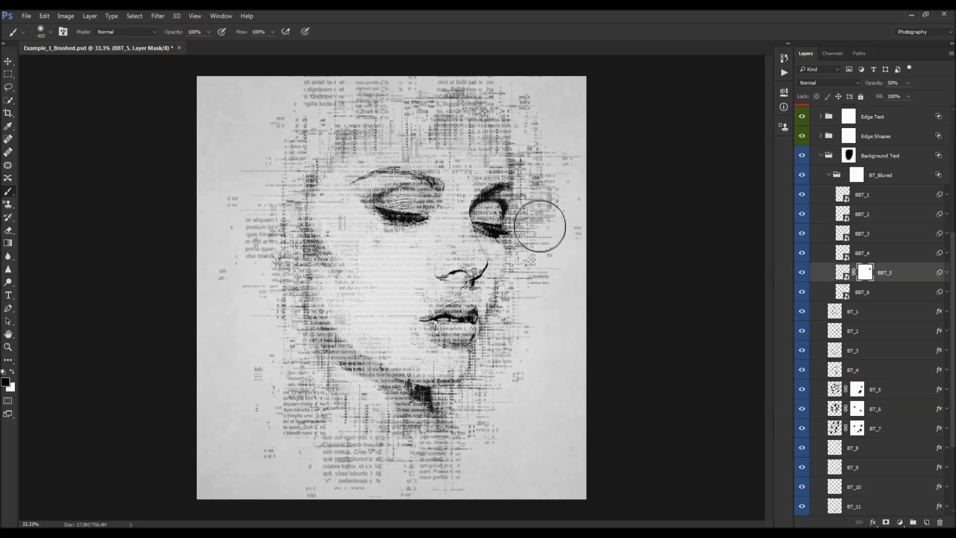
{"action": "key", "text": "v"}
{"action": "scroll", "coordinate": [842, 212], "scroll_direction": "up", "scroll_amount": 2}
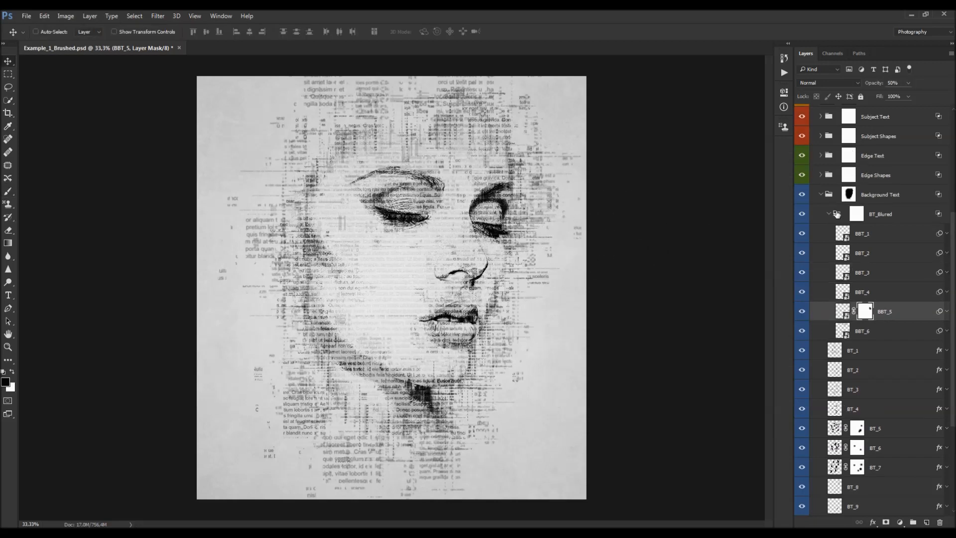
{"action": "key", "text": "b"}
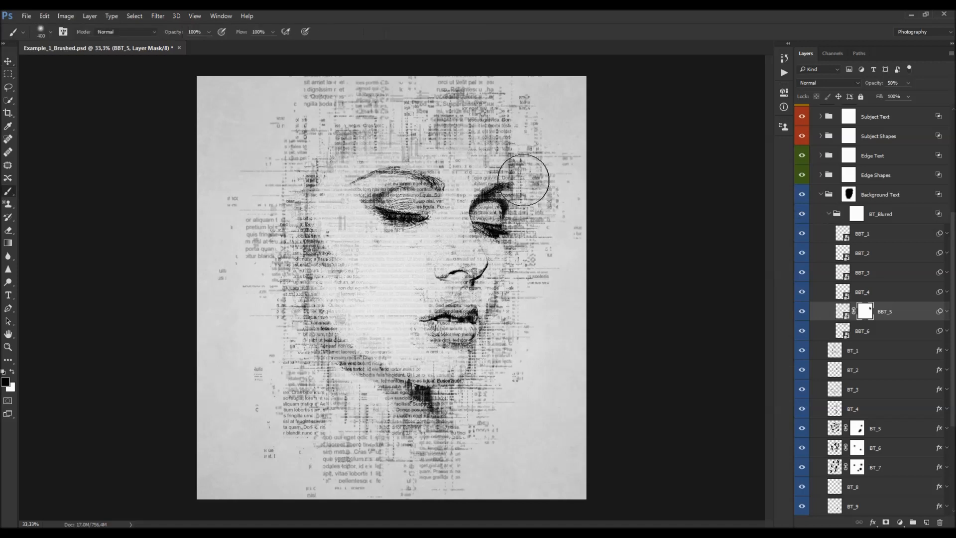
{"action": "key", "text": "v"}
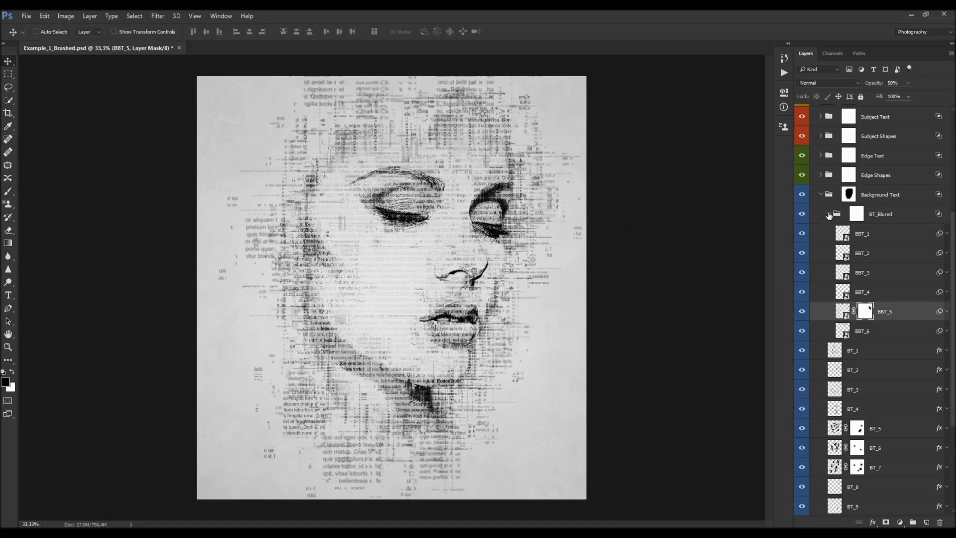
{"action": "left_click", "coordinate": [829, 213]}
{"action": "left_click", "coordinate": [821, 194]}
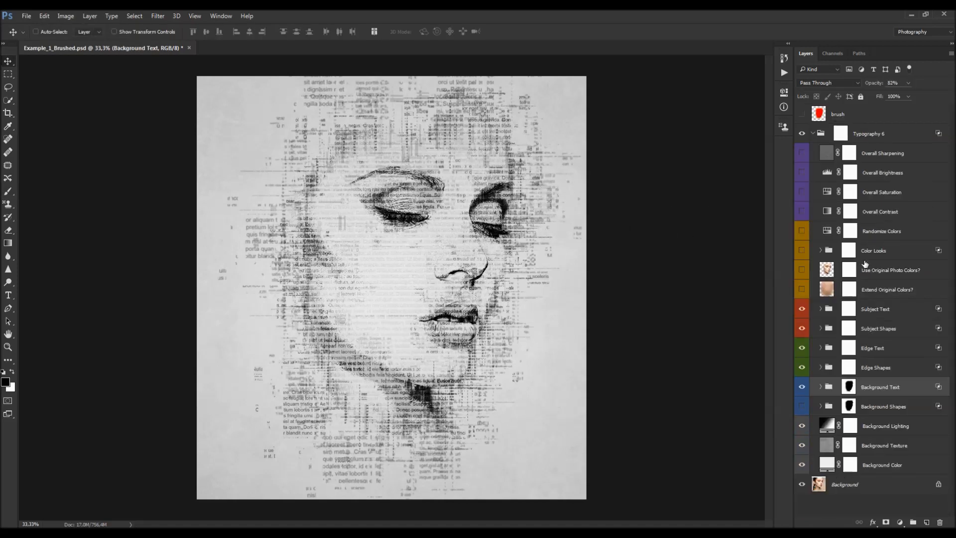
- Turn on the Background Shapes group and expand it
{"action": "left_click", "coordinate": [885, 404]}
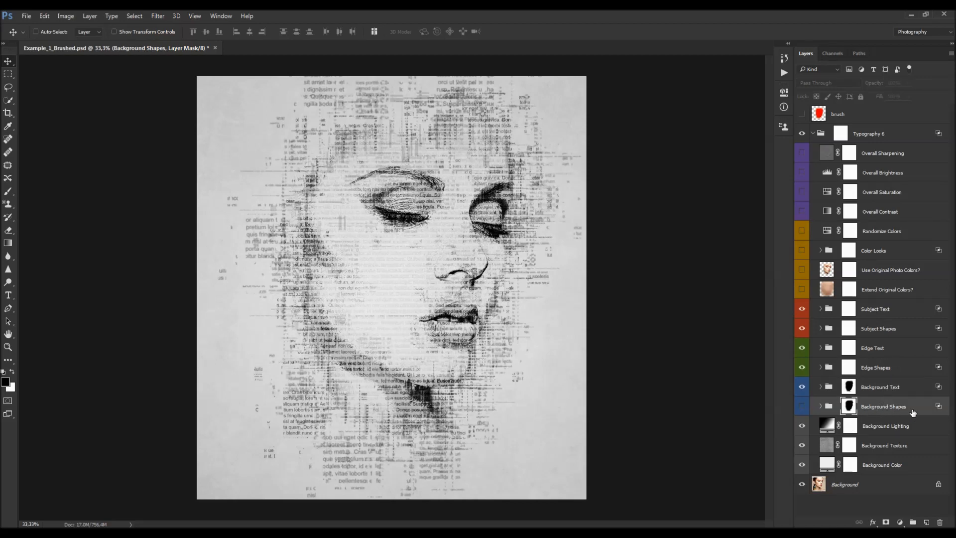
{"action": "left_click", "coordinate": [802, 407]}
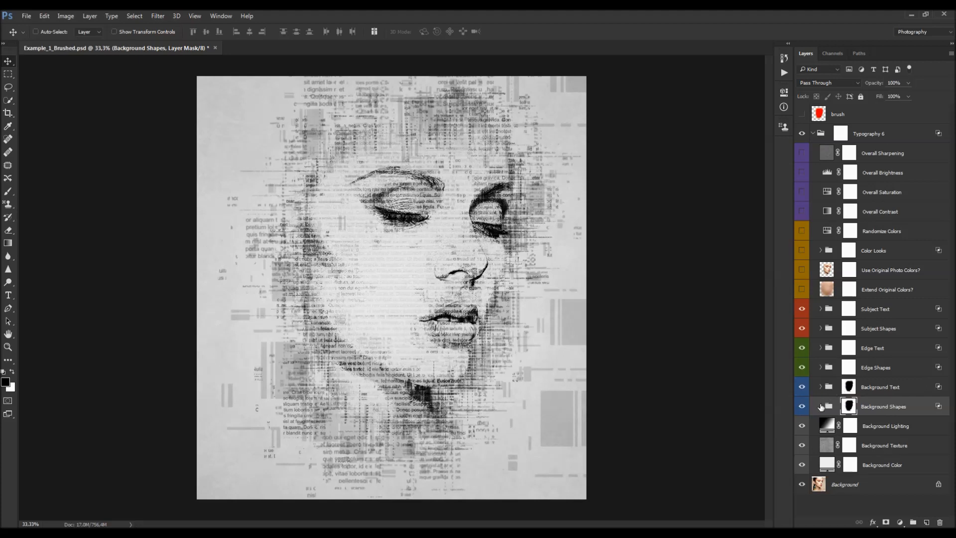
{"action": "left_click", "coordinate": [821, 407]}
- Lower the BS_Blured group's opacity to 63%
{"action": "scroll", "coordinate": [855, 342], "scroll_direction": "down", "scroll_amount": 5}
{"action": "left_click", "coordinate": [835, 333]}
{"action": "left_click", "coordinate": [828, 331]}
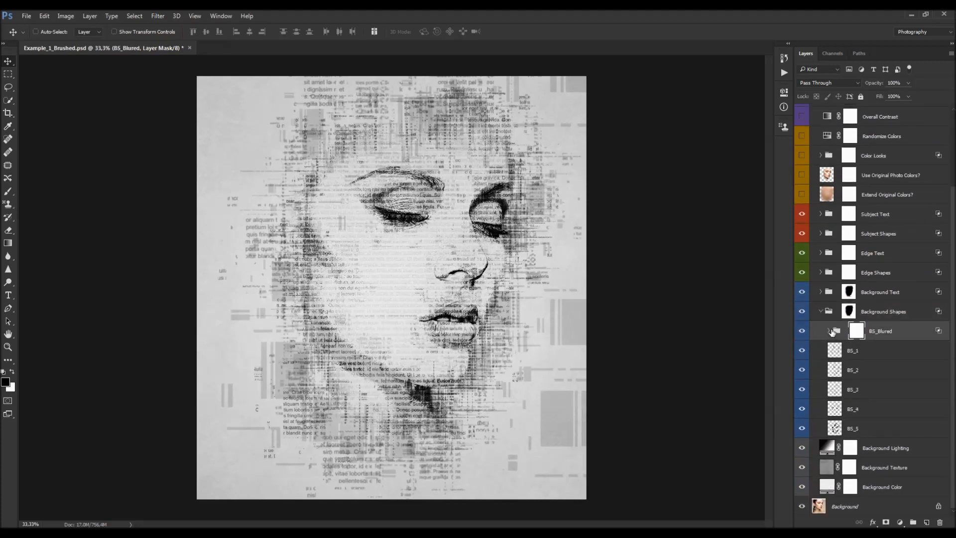
{"action": "left_click", "coordinate": [828, 331]}
{"action": "left_click", "coordinate": [802, 332]}
{"action": "left_click", "coordinate": [802, 332]}
{"action": "left_click", "coordinate": [808, 427]}
{"action": "left_click", "coordinate": [801, 332]}
{"action": "left_click", "coordinate": [802, 333]}
{"action": "left_click_drag", "start_coordinate": [878, 84], "coordinate": [861, 84]}
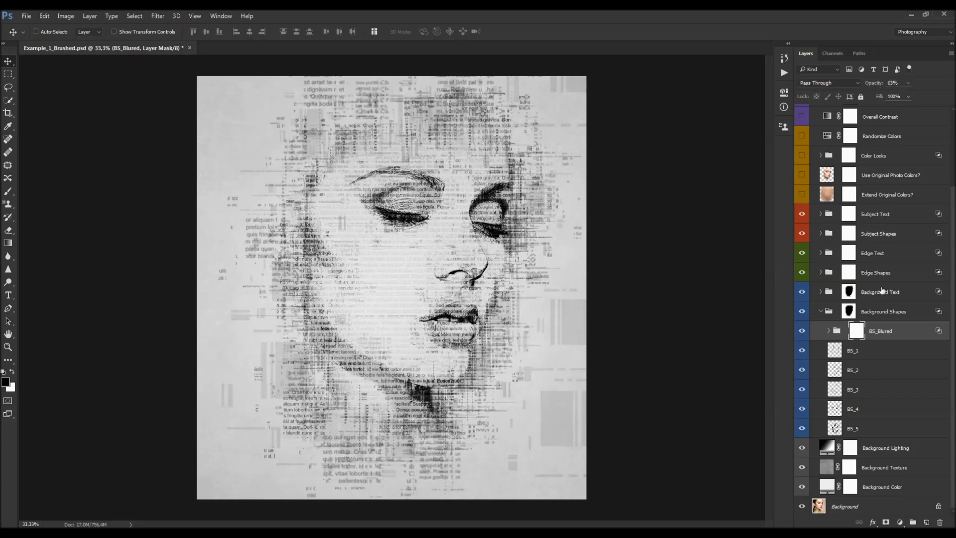
- Set the Background Shapes group's opacity to 87%
{"action": "key", "text": "ctrl+minus"}
{"action": "key", "text": "ctrl+plus"}
{"action": "left_click", "coordinate": [801, 311]}
{"action": "left_click", "coordinate": [864, 313]}
{"action": "left_click_drag", "start_coordinate": [871, 84], "coordinate": [851, 91]}
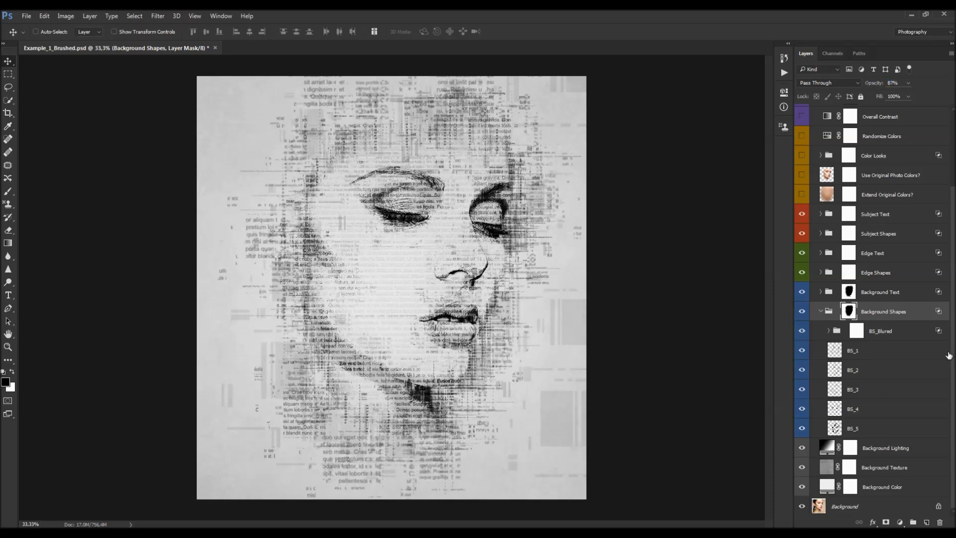
- Disable and re-enable the Background Shapes group's mask to compare, then collapse the group
{"action": "left_click", "coordinate": [848, 315], "text": "alt"}
{"action": "left_click", "coordinate": [851, 314], "text": "alt"}
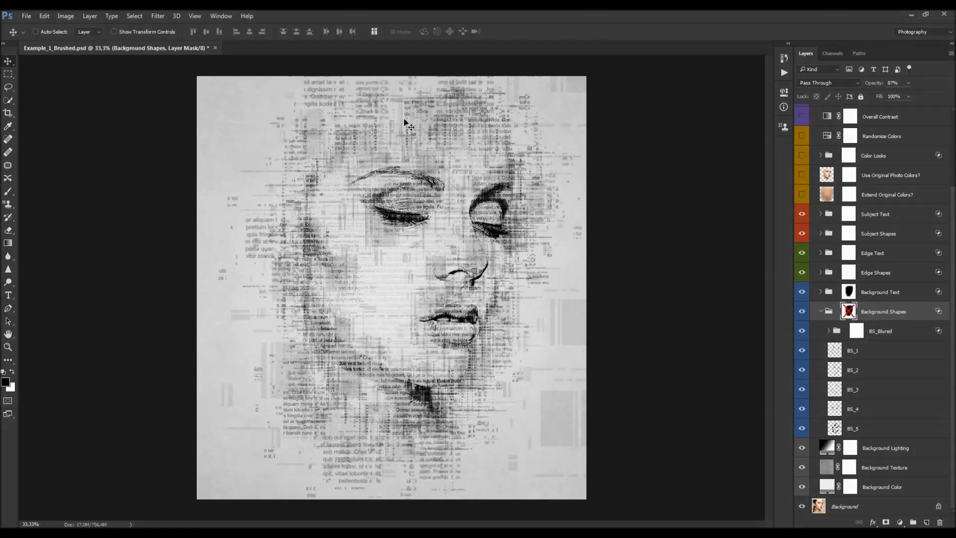
{"action": "left_click", "coordinate": [848, 312], "text": "shift"}
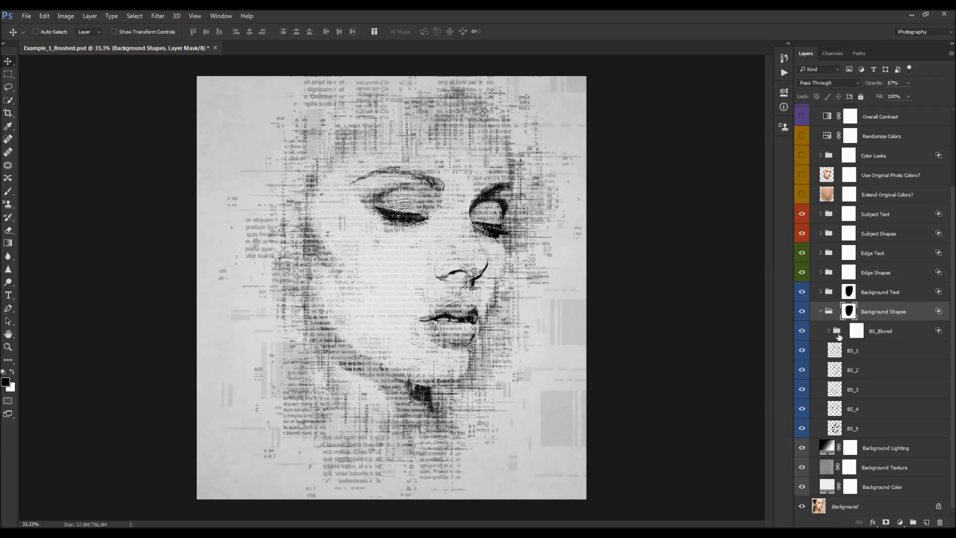
{"action": "left_click", "coordinate": [821, 311]}
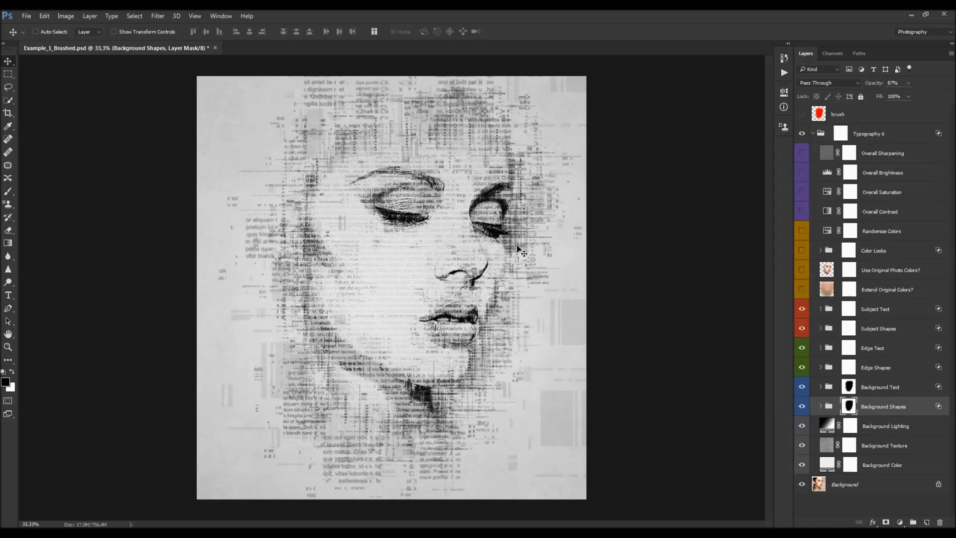
- Hide the Background Text group
{"action": "scroll", "coordinate": [493, 245], "scroll_direction": "down", "scroll_amount": 1}
{"action": "scroll", "coordinate": [492, 245], "scroll_direction": "up", "scroll_amount": 2}
{"action": "scroll", "coordinate": [496, 249], "scroll_direction": "up", "scroll_amount": 1}
{"action": "scroll", "coordinate": [597, 294], "scroll_direction": "down", "scroll_amount": 1}
{"action": "scroll", "coordinate": [551, 288], "scroll_direction": "up", "scroll_amount": 1}
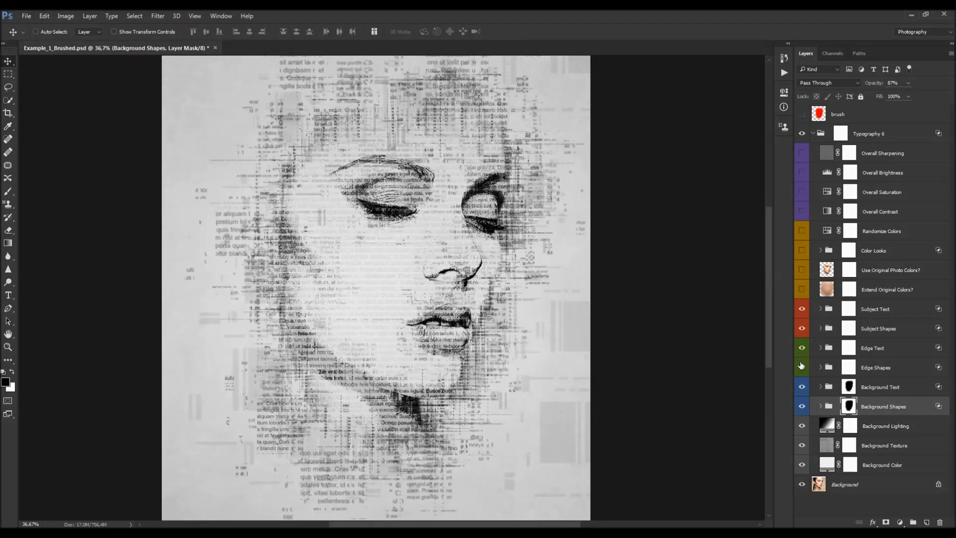
{"action": "left_click", "coordinate": [803, 387]}
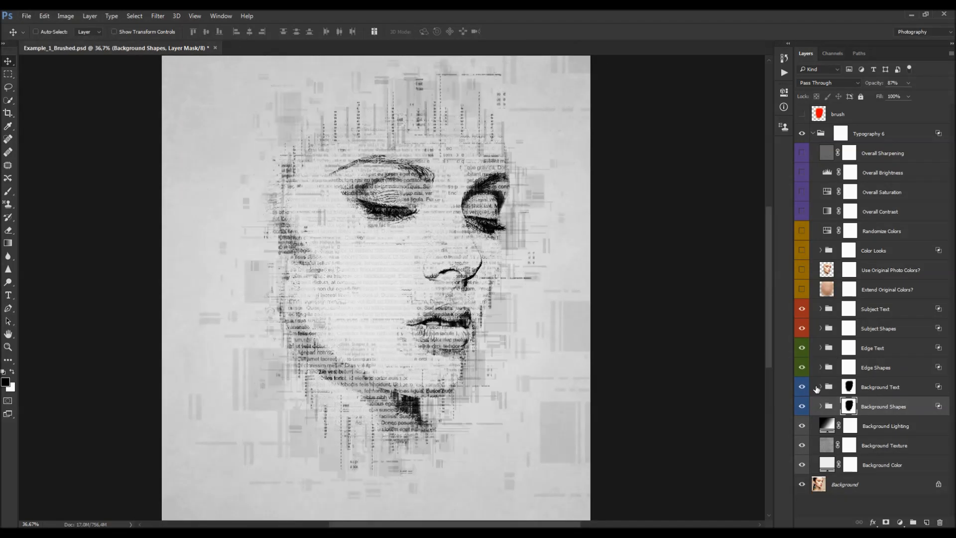
- Expand the Background Text group and toggle BT_7's visibility off and on to compare
{"action": "left_click", "coordinate": [816, 388]}
{"action": "scroll", "coordinate": [817, 359], "scroll_direction": "down", "scroll_amount": 5}
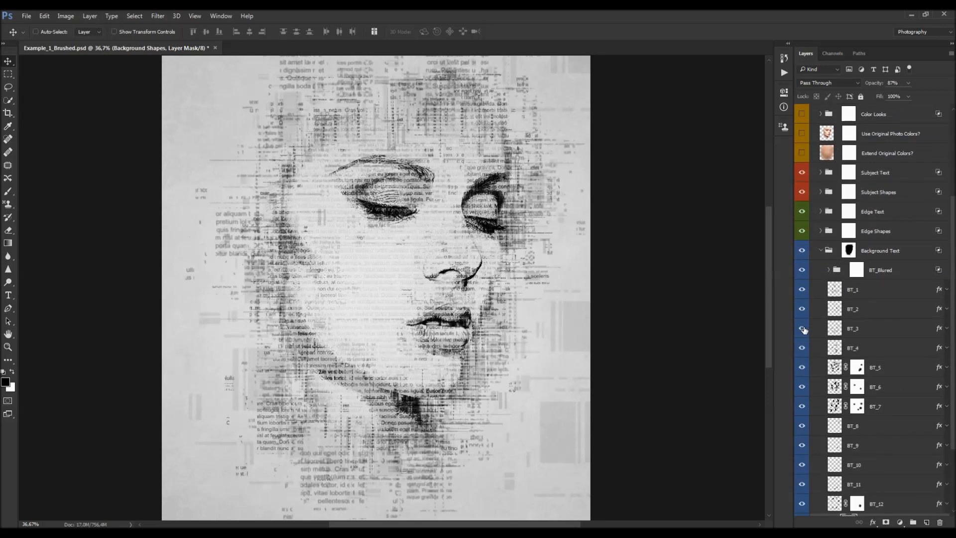
{"action": "left_click", "coordinate": [801, 407]}
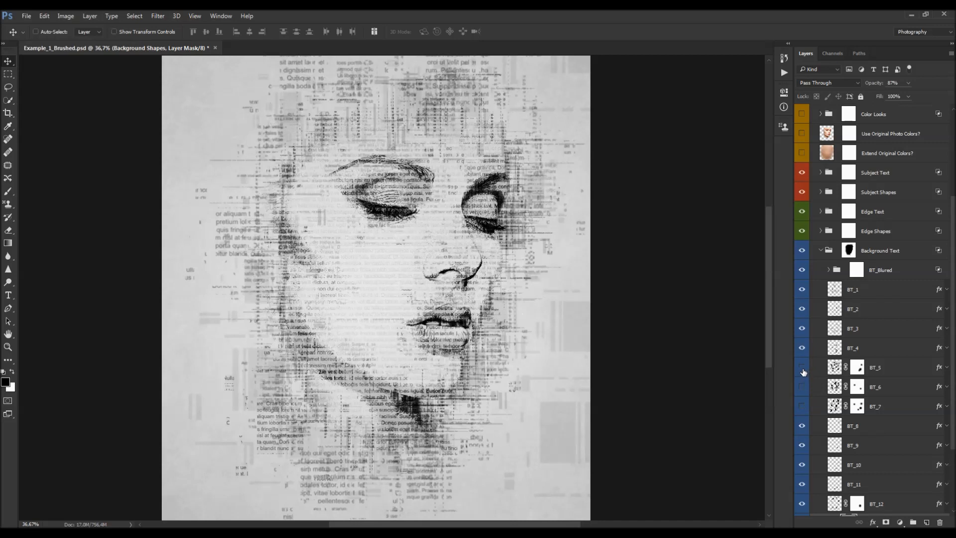
{"action": "left_click", "coordinate": [802, 406]}
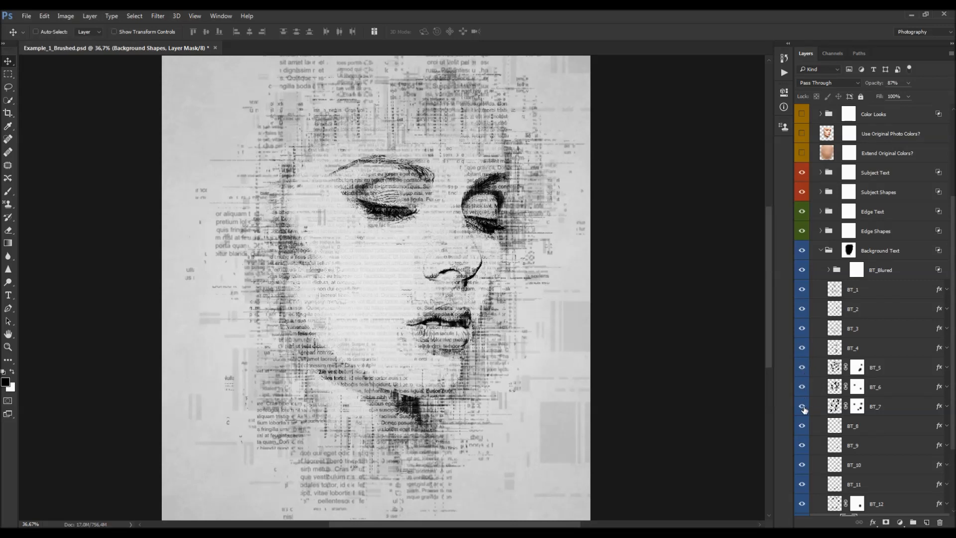
- With the Brush tool, add a layer mask to BT_8 and paint it out beside the right eye
{"action": "left_click", "coordinate": [857, 406]}
{"action": "key", "text": "b"}
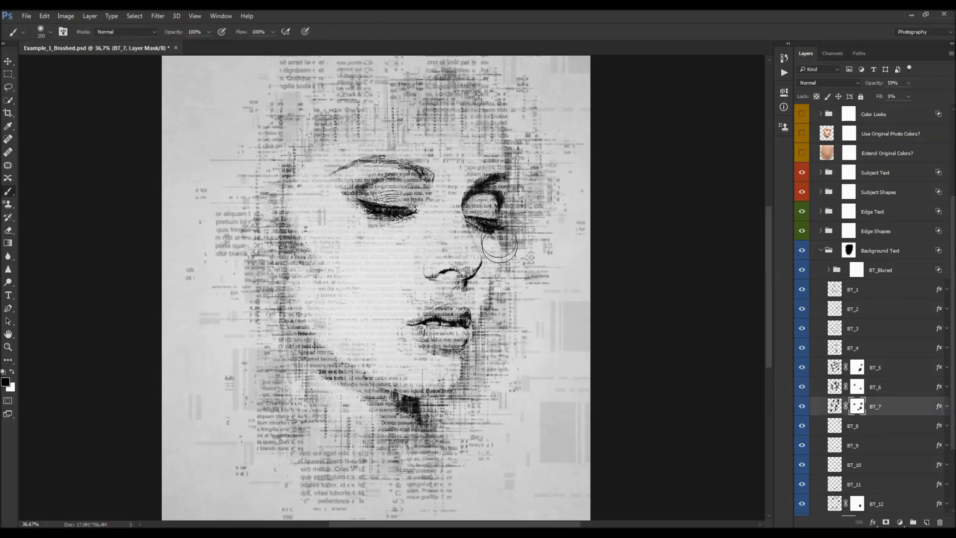
{"action": "left_click", "coordinate": [857, 387]}
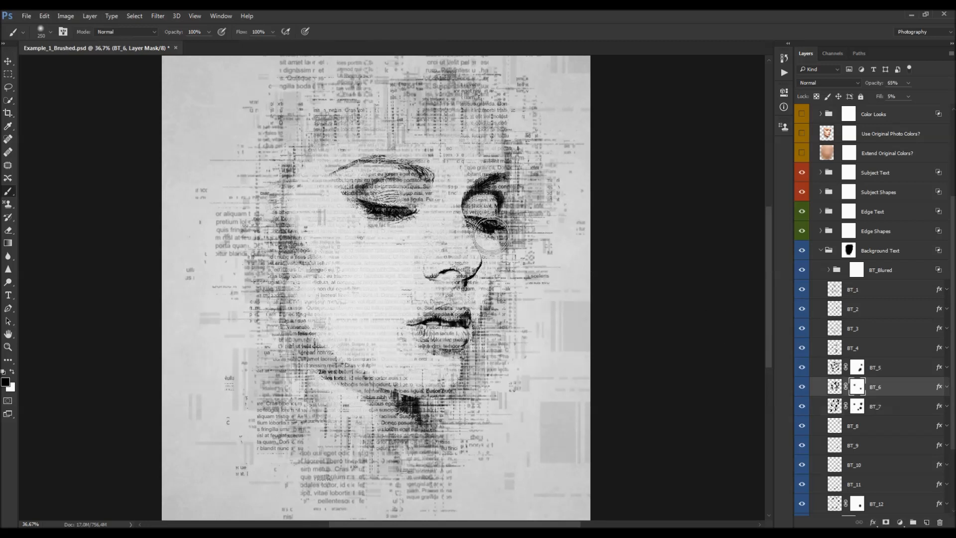
{"action": "left_click", "coordinate": [857, 368]}
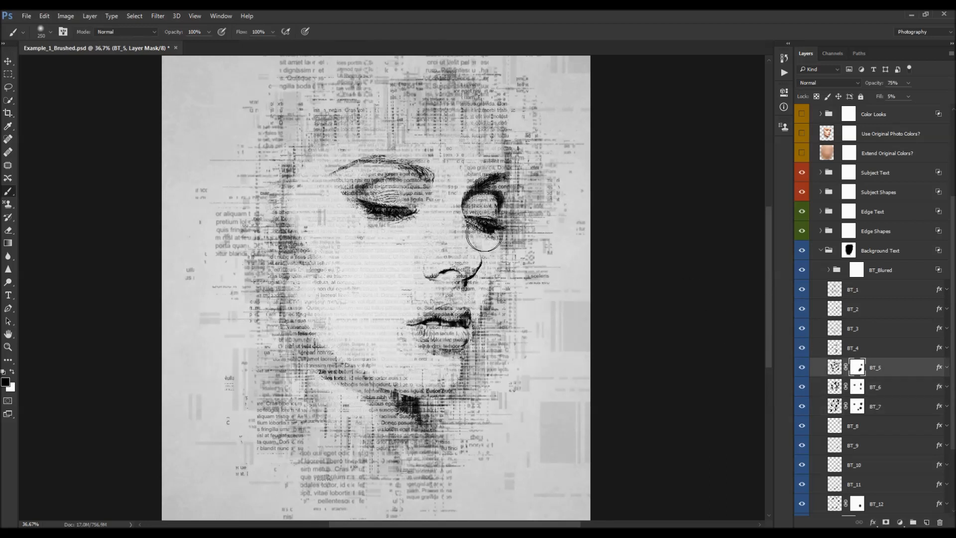
{"action": "scroll", "coordinate": [895, 385], "scroll_direction": "down", "scroll_amount": 4}
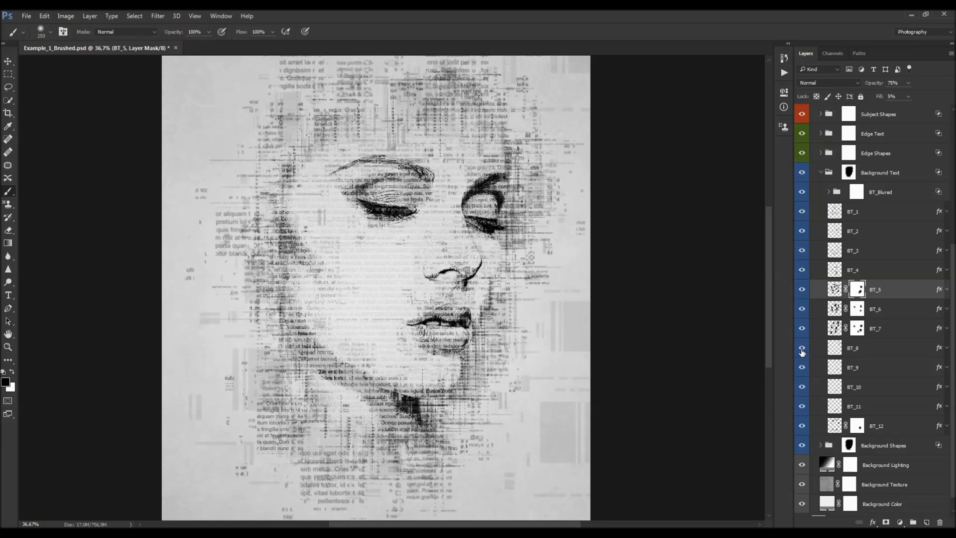
{"action": "left_click", "coordinate": [859, 356]}
{"action": "left_click", "coordinate": [885, 522]}
{"action": "left_click_drag", "start_coordinate": [489, 222], "coordinate": [485, 249]}
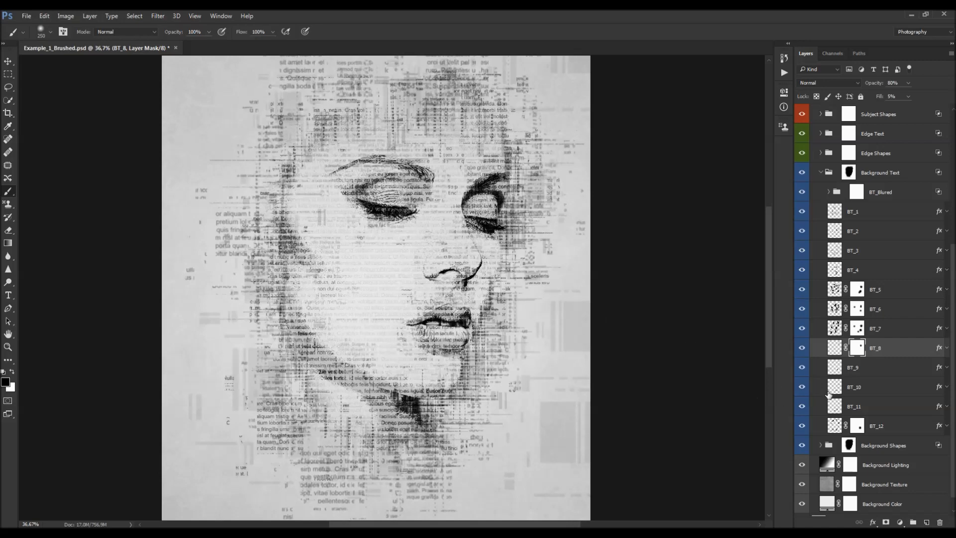
- Add a layer mask to BT_9 and paint it out beside the right eye and cheek
{"action": "left_click", "coordinate": [859, 374]}
{"action": "left_click", "coordinate": [886, 522]}
{"action": "left_click_drag", "start_coordinate": [499, 236], "coordinate": [489, 210]}
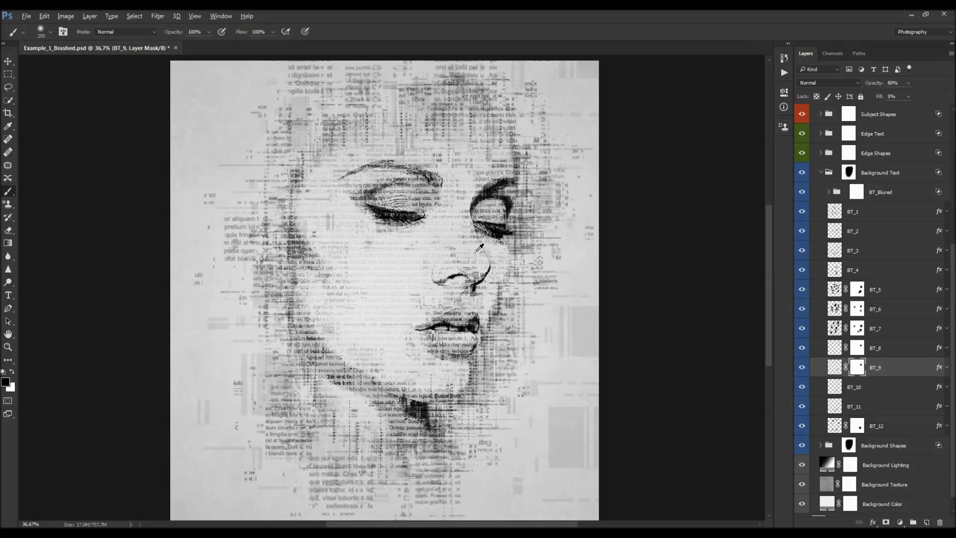
{"action": "left_click_drag", "start_coordinate": [504, 298], "coordinate": [497, 302]}
- Add a layer mask to BT_1 and paint a small area on the cheek
{"action": "scroll", "coordinate": [807, 191], "scroll_direction": "up", "scroll_amount": 2}
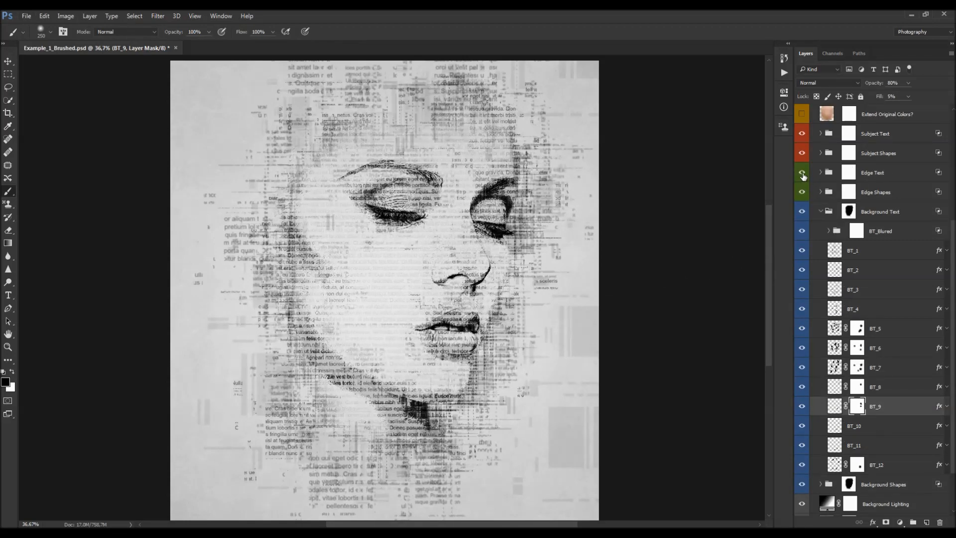
{"action": "left_click", "coordinate": [871, 251]}
{"action": "left_click", "coordinate": [886, 522]}
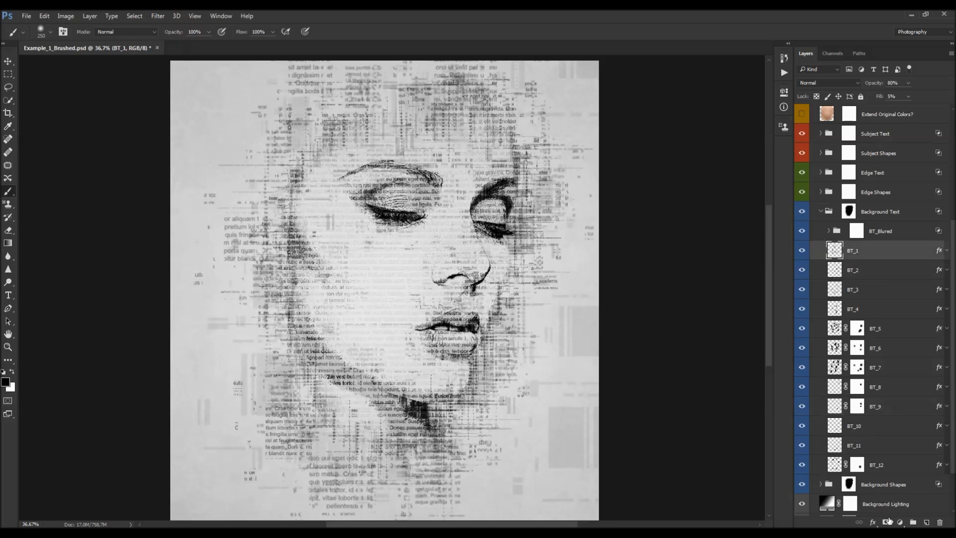
{"action": "mouse_move", "coordinate": [501, 293]}
{"action": "left_mouse_down"}
{"action": "mouse_move", "coordinate": [494, 308]}
{"action": "mouse_move", "coordinate": [500, 295]}
{"action": "left_mouse_up"}
- Add a layer mask to BT_2 and toggle the visibility of lower BT layers to compare
{"action": "left_click", "coordinate": [871, 270]}
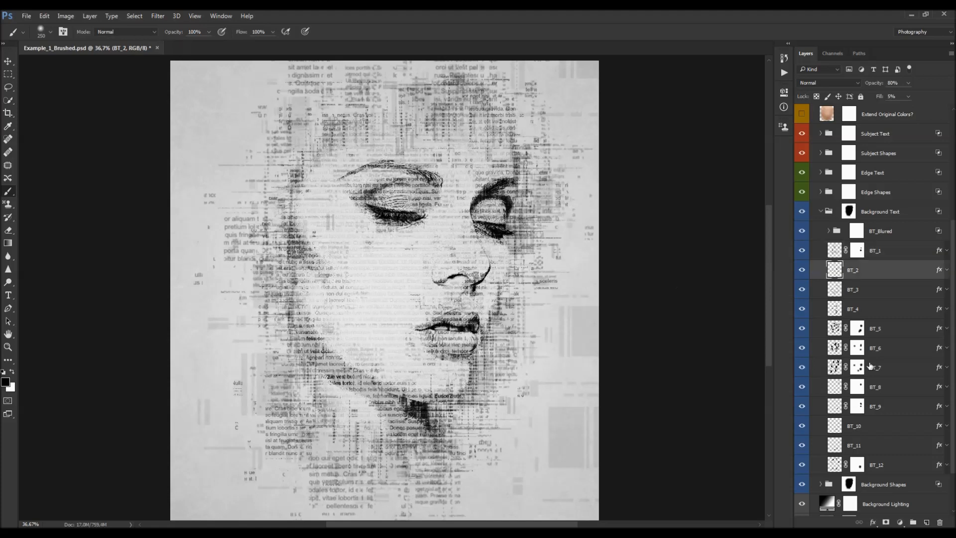
{"action": "left_click", "coordinate": [886, 522]}
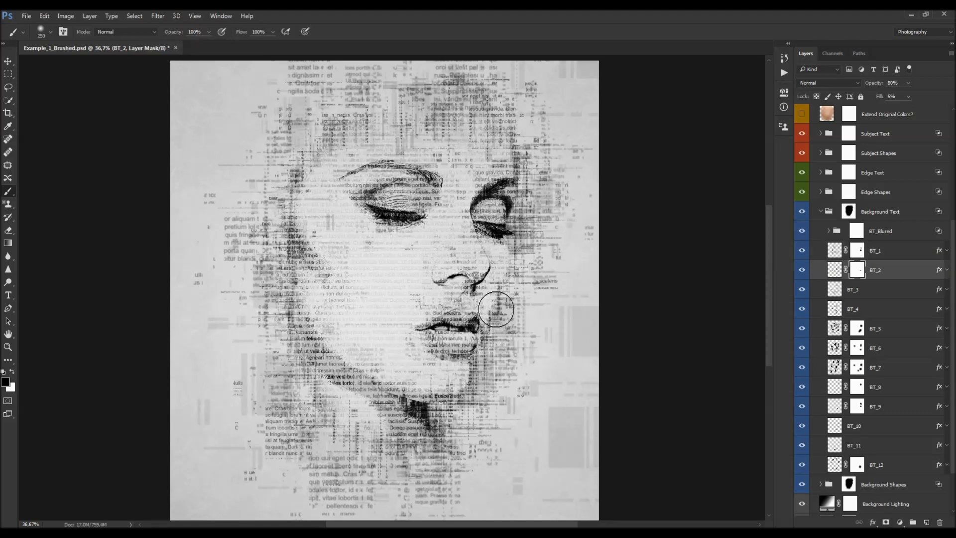
{"action": "scroll", "coordinate": [862, 380], "scroll_direction": "down", "scroll_amount": 2}
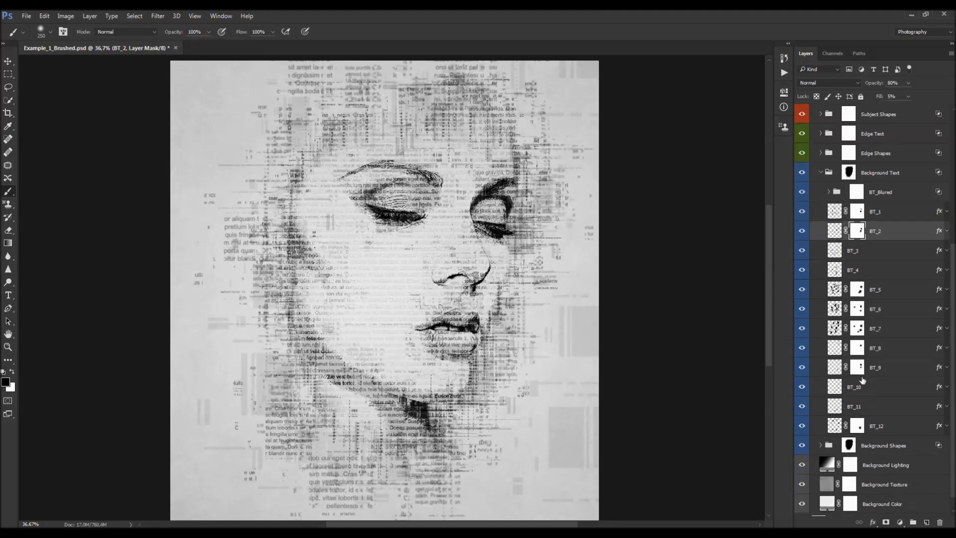
{"action": "left_click", "coordinate": [803, 350]}
{"action": "left_click", "coordinate": [802, 386]}
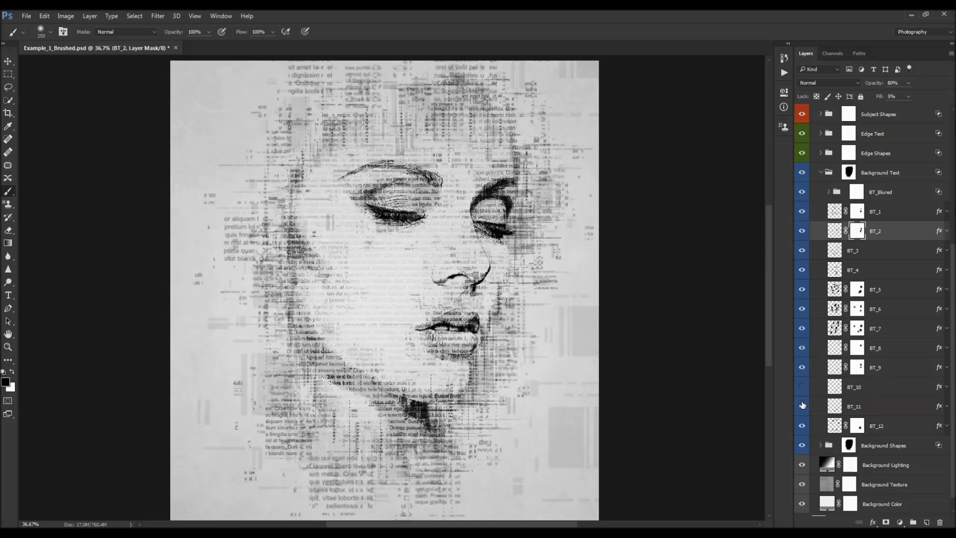
- Expand the Edge Text group and inspect the ET_1 and ET_2 layer masks
{"action": "scroll", "coordinate": [854, 301], "scroll_direction": "up", "scroll_amount": 3}
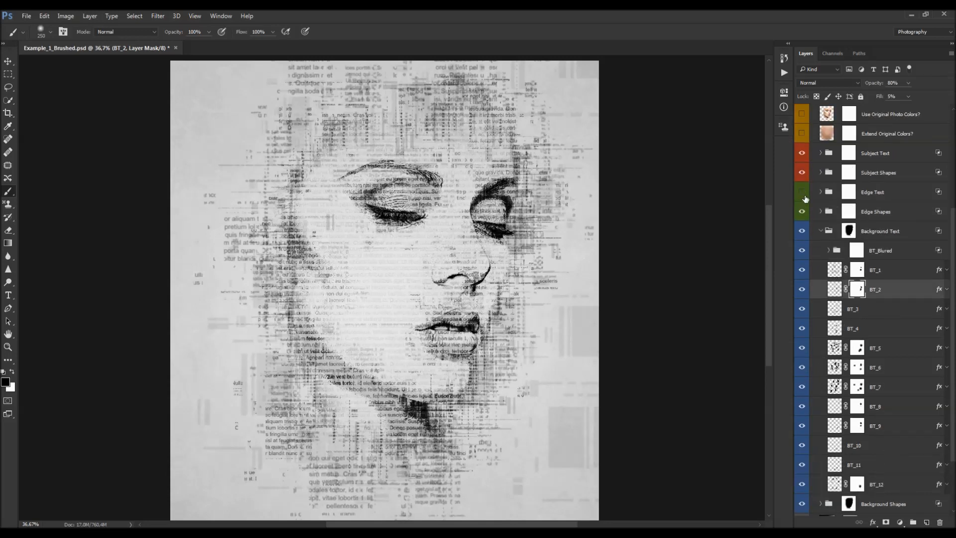
{"action": "left_click", "coordinate": [820, 191]}
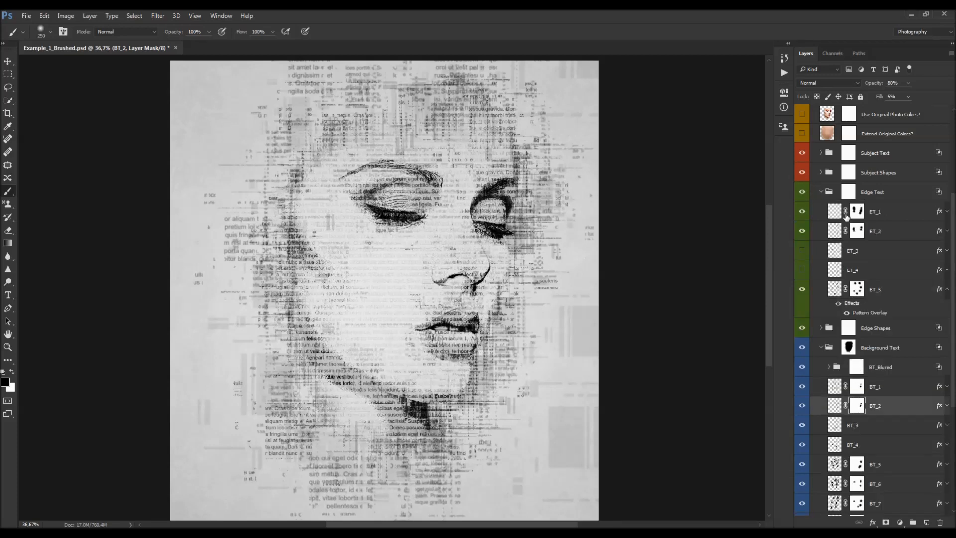
{"action": "left_click", "coordinate": [858, 211]}
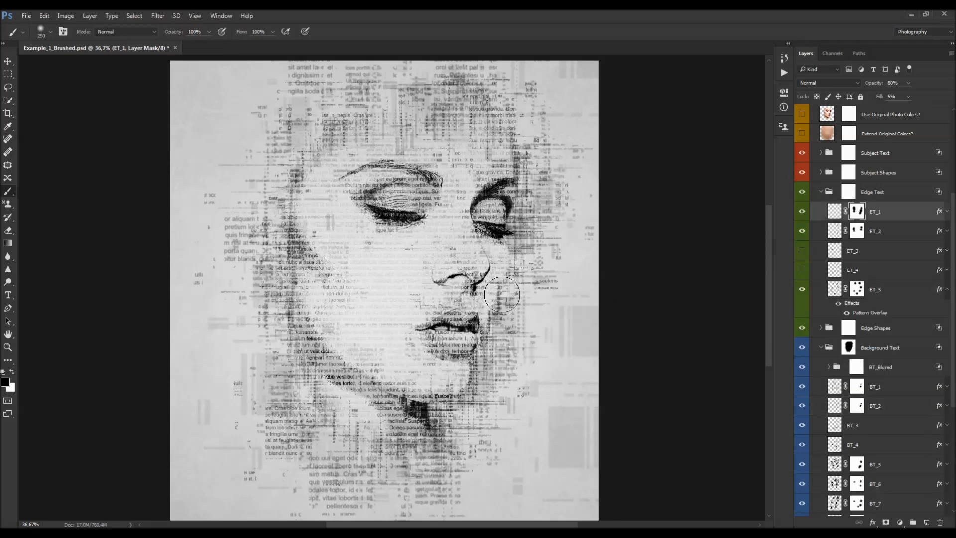
{"action": "key", "text": "alt+bracketleft"}
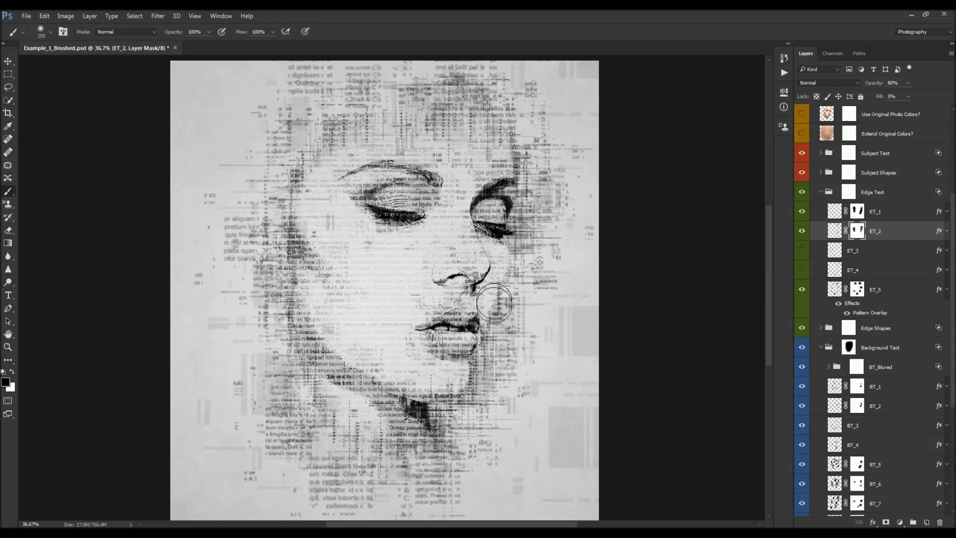
{"action": "key", "text": "v"}
{"action": "scroll", "coordinate": [443, 248], "scroll_direction": "down", "scroll_amount": 3}
{"action": "scroll", "coordinate": [437, 248], "scroll_direction": "up", "scroll_amount": 3}
{"action": "scroll", "coordinate": [880, 247], "scroll_direction": "up", "scroll_amount": 2}
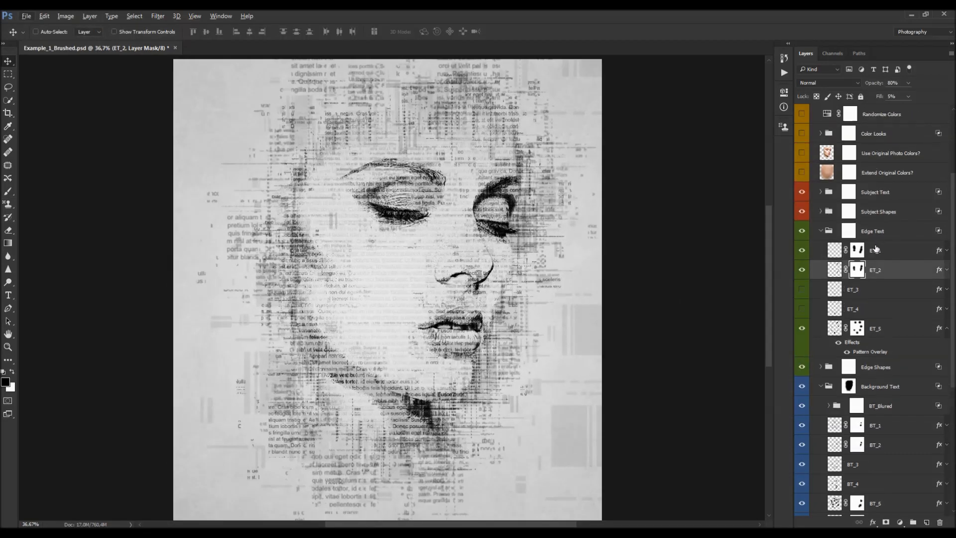
{"action": "scroll", "coordinate": [871, 249], "scroll_direction": "down", "scroll_amount": 2}
- Paint out BT_2's layer mask beside the lips
{"action": "key", "text": "b"}
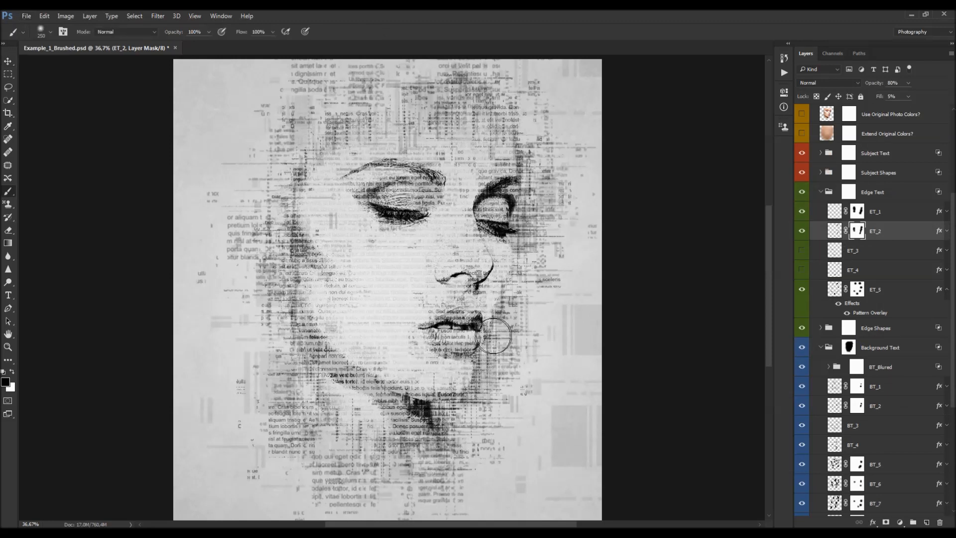
{"action": "scroll", "coordinate": [877, 249], "scroll_direction": "down", "scroll_amount": 3}
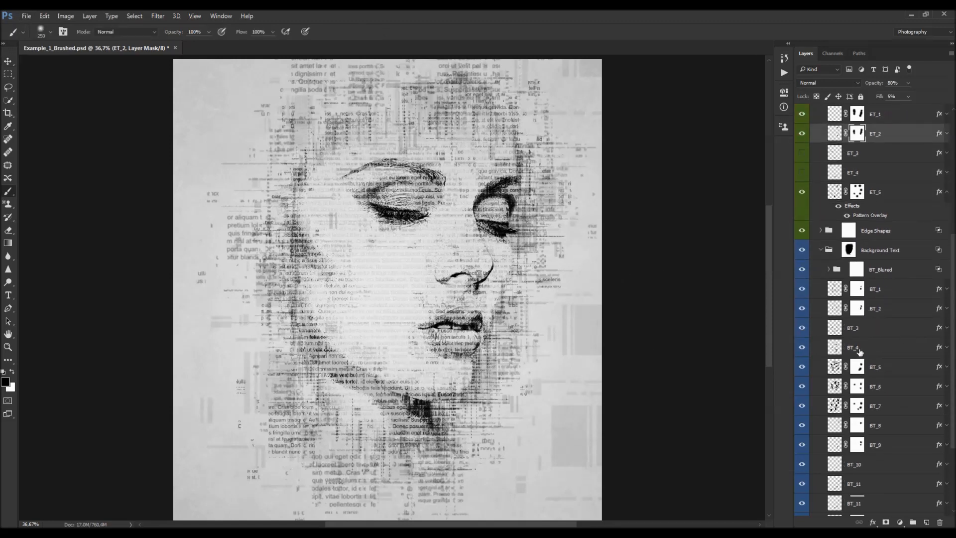
{"action": "left_click", "coordinate": [856, 308]}
{"action": "mouse_move", "coordinate": [535, 347]}
{"action": "left_mouse_down"}
{"action": "mouse_move", "coordinate": [490, 365]}
{"action": "mouse_move", "coordinate": [491, 344]}
{"action": "mouse_move", "coordinate": [482, 390]}
{"action": "mouse_move", "coordinate": [492, 358]}
{"action": "left_mouse_up"}
- Collapse the Edge Text and Background Text groups
{"action": "key", "text": "v"}
{"action": "scroll", "coordinate": [477, 319], "scroll_direction": "down", "scroll_amount": 2}
{"action": "scroll", "coordinate": [469, 314], "scroll_direction": "up", "scroll_amount": 1}
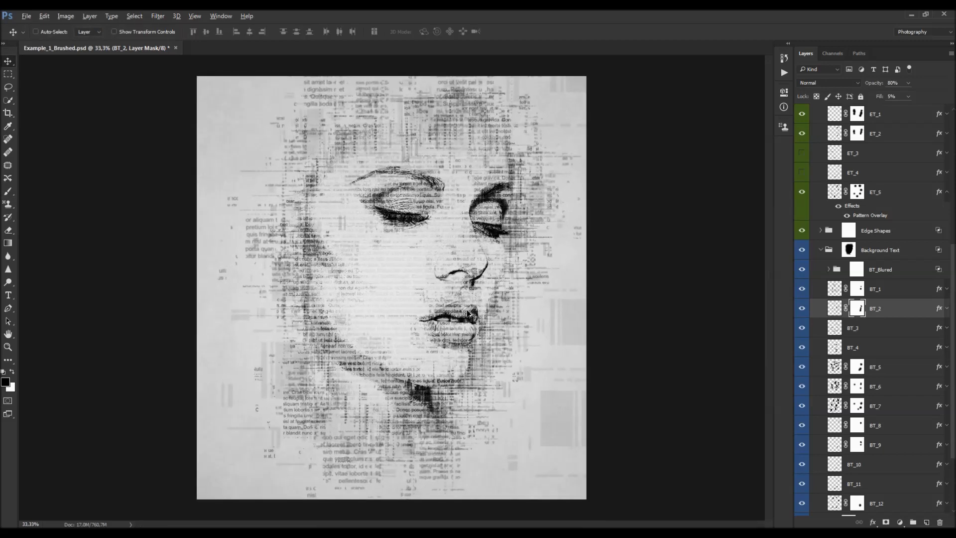
{"action": "scroll", "coordinate": [886, 311], "scroll_direction": "up", "scroll_amount": 5}
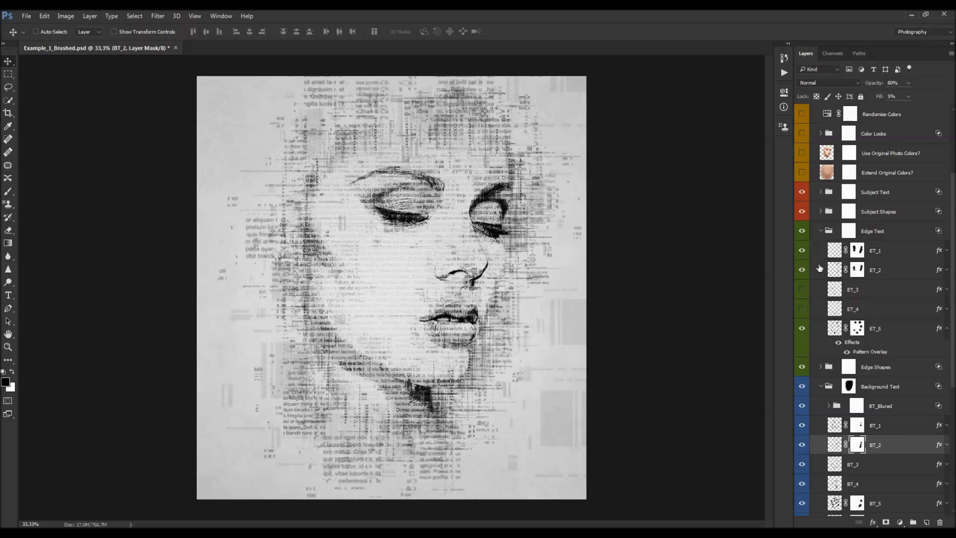
{"action": "left_click", "coordinate": [821, 231]}
{"action": "left_click", "coordinate": [821, 270]}
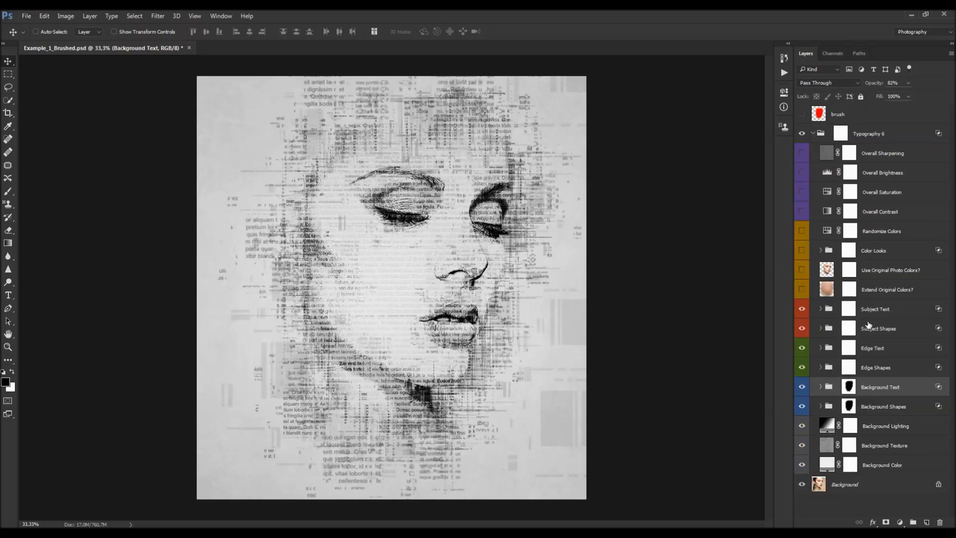
- Turn on the Use Original Photo Colors? layer
{"action": "left_click", "coordinate": [882, 291]}
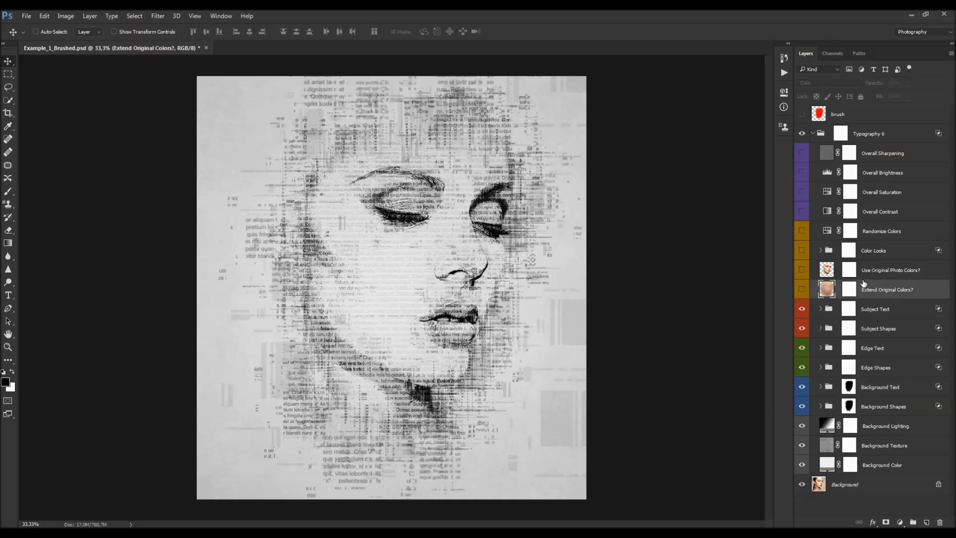
{"action": "left_click", "coordinate": [915, 273]}
{"action": "left_click", "coordinate": [802, 270]}
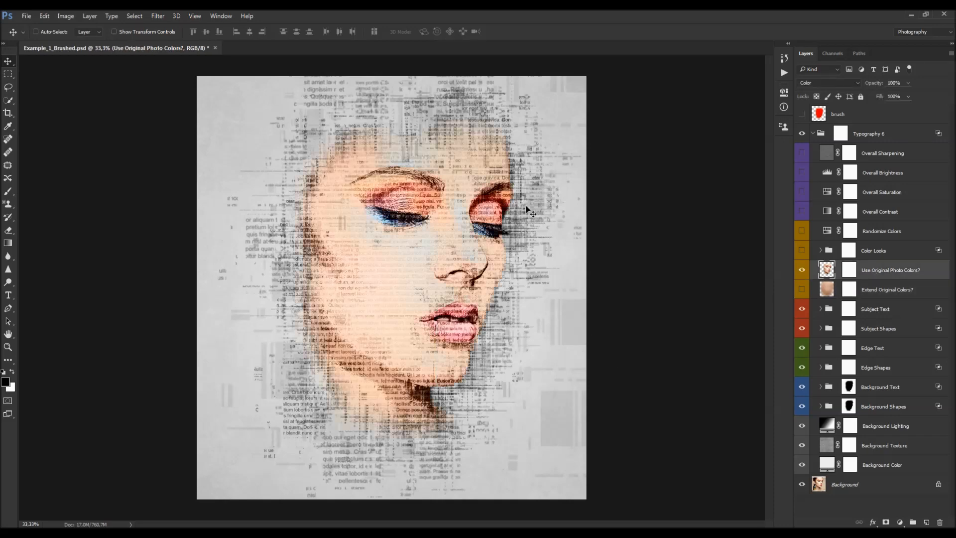
- Turn on the Extend Original Colors? layer, lower its opacity to 57%, and toggle it to compare
{"action": "left_click", "coordinate": [806, 136]}
{"action": "left_click_drag", "start_coordinate": [875, 82], "coordinate": [813, 95]}
{"action": "left_click", "coordinate": [836, 293]}
{"action": "left_click", "coordinate": [803, 290]}
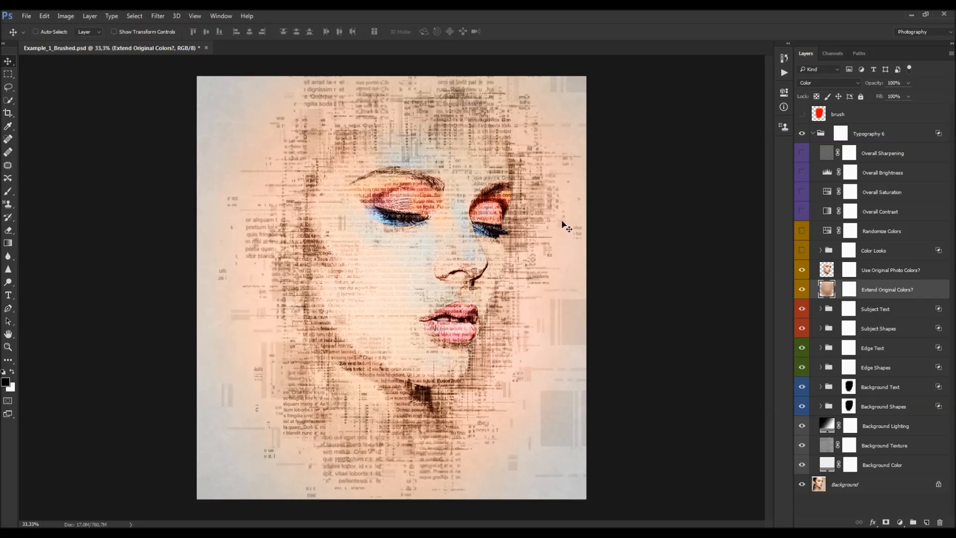
{"action": "left_click_drag", "start_coordinate": [864, 86], "coordinate": [853, 86]}
{"action": "left_click", "coordinate": [803, 289]}
{"action": "left_click", "coordinate": [802, 290]}
- Try painting out colour over the eyes and forehead with a larger brush, then undo both strokes
{"action": "left_click", "coordinate": [849, 288]}
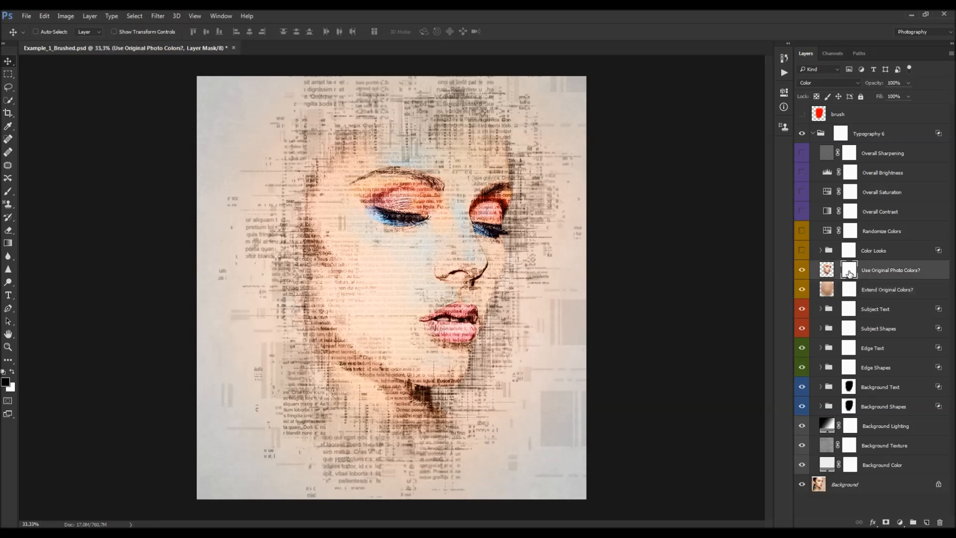
{"action": "key", "text": "b"}
{"action": "key", "text": "bracketright"}
{"action": "key", "text": "bracketright"}
{"action": "key", "text": "bracketright"}
{"action": "key", "text": "bracketright"}
{"action": "key", "text": "bracketright"}
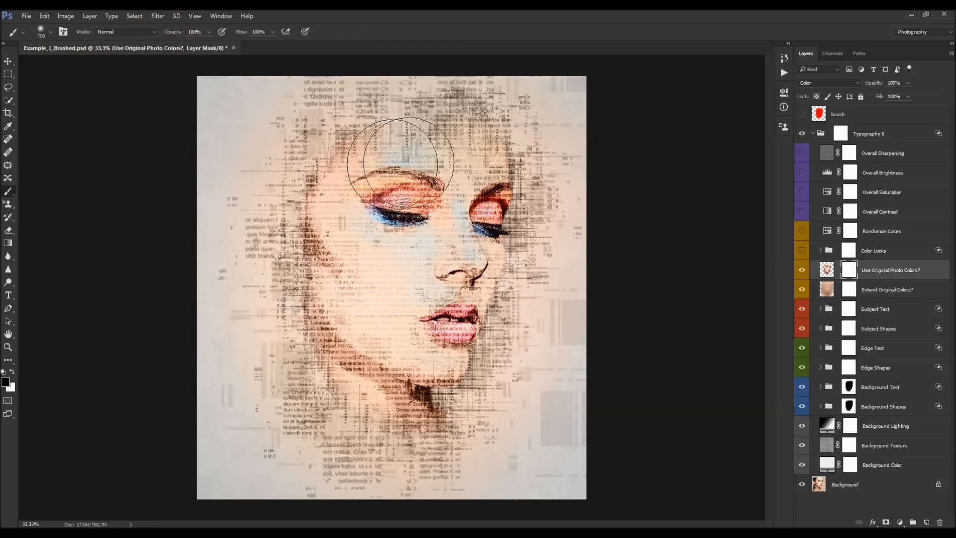
{"action": "mouse_move", "coordinate": [380, 196]}
{"action": "left_mouse_down"}
{"action": "mouse_move", "coordinate": [442, 271]}
{"action": "mouse_move", "coordinate": [480, 203]}
{"action": "mouse_move", "coordinate": [445, 199]}
{"action": "left_mouse_up"}
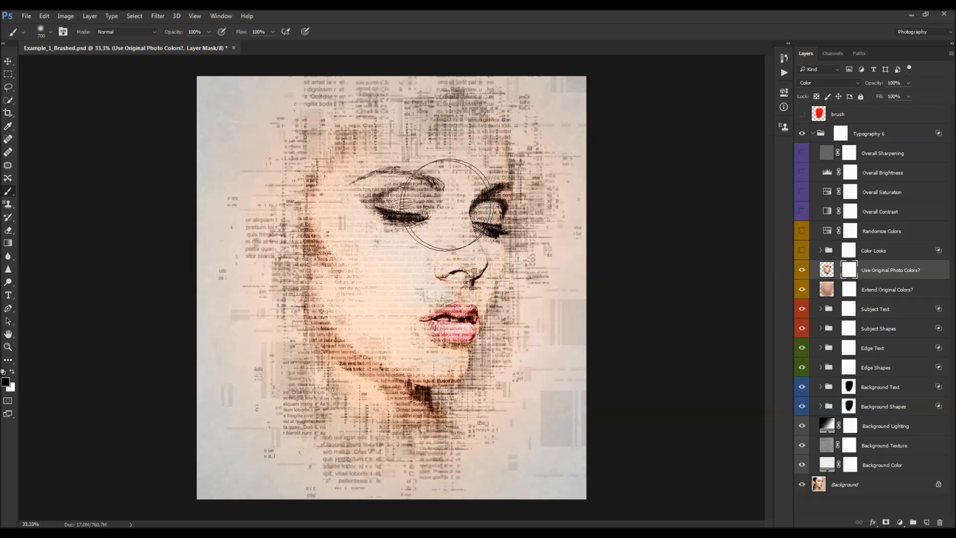
{"action": "left_click", "coordinate": [887, 289]}
{"action": "left_click_drag", "start_coordinate": [428, 166], "coordinate": [489, 144]}
{"action": "key", "text": "ctrl+alt+z"}
{"action": "key", "text": "ctrl+alt+z"}
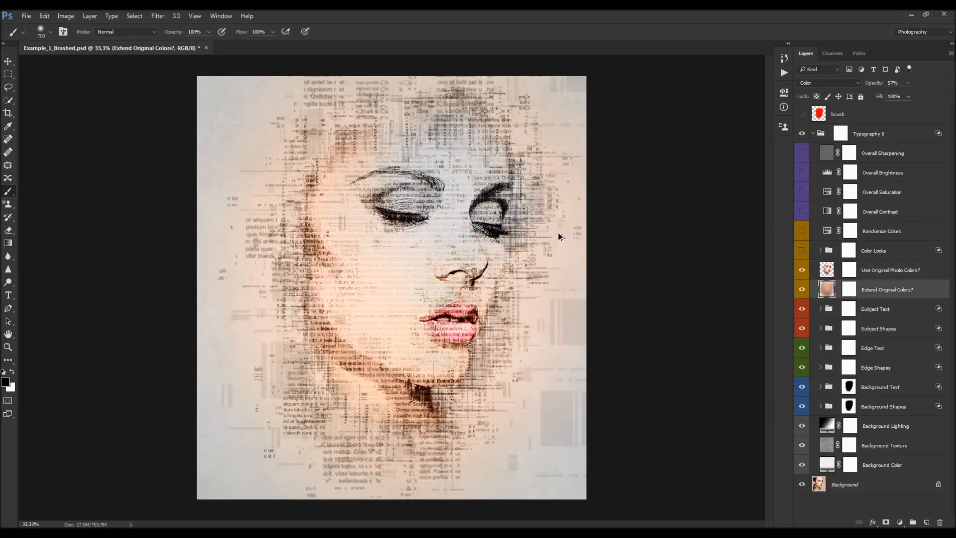
- Turn on the Color Looks group and expand it
{"action": "key", "text": "v"}
{"action": "left_click", "coordinate": [802, 251]}
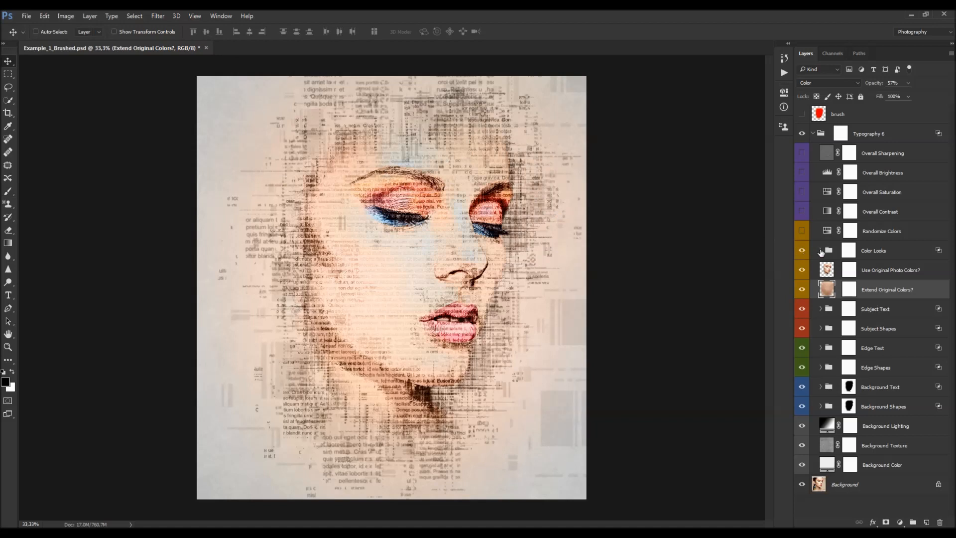
{"action": "left_click", "coordinate": [821, 250]}
{"action": "scroll", "coordinate": [878, 283], "scroll_direction": "down", "scroll_amount": 1}
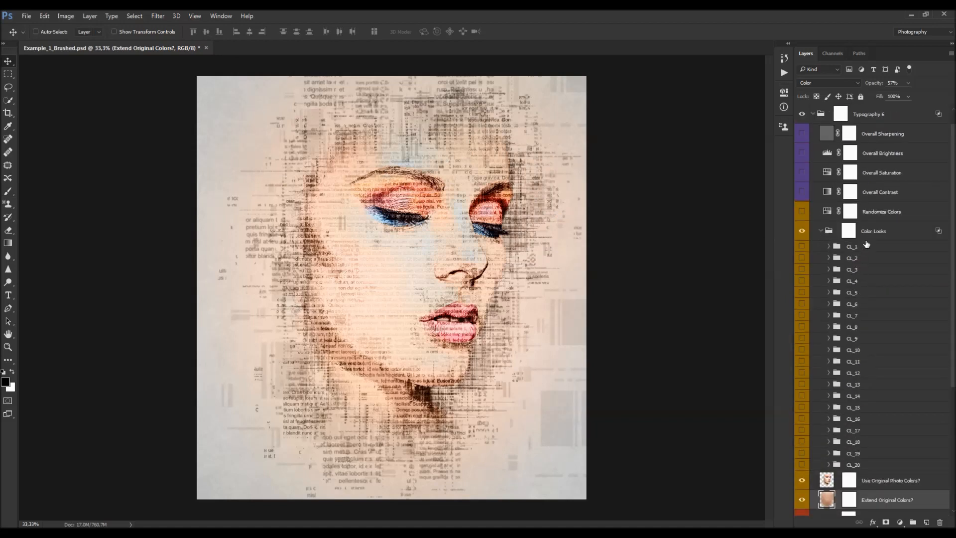
- Preview the CL_1, CL_2 and CL_3 colour looks by switching each one on and off
{"action": "left_click", "coordinate": [852, 246]}
{"action": "left_click", "coordinate": [801, 247]}
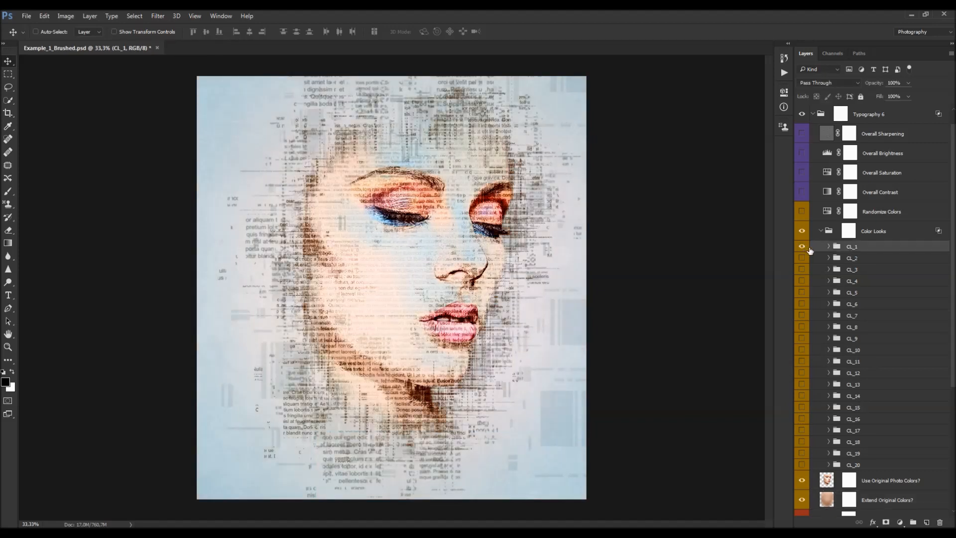
{"action": "left_click", "coordinate": [801, 247]}
{"action": "left_click", "coordinate": [813, 259]}
{"action": "left_click", "coordinate": [801, 258]}
{"action": "left_click", "coordinate": [802, 258]}
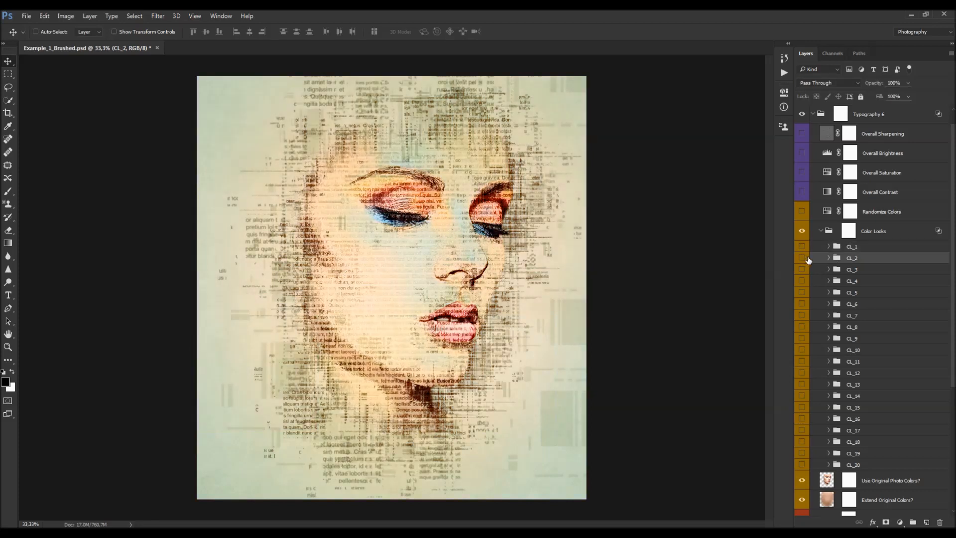
{"action": "left_click", "coordinate": [813, 269]}
{"action": "left_click", "coordinate": [802, 269]}
{"action": "left_click", "coordinate": [802, 269]}
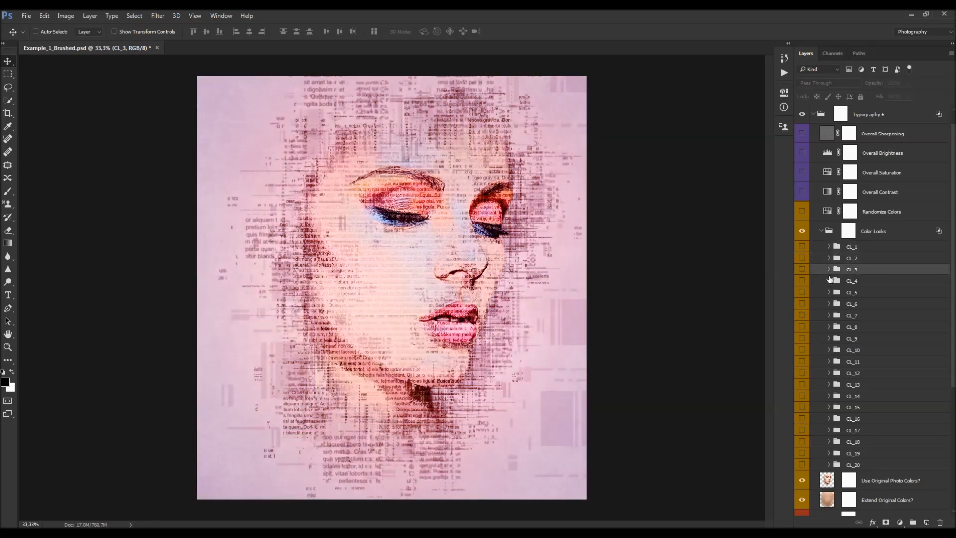
- Preview the CL_4 and CL_20 colour looks by toggling their visibility
{"action": "left_click", "coordinate": [812, 281]}
{"action": "left_click", "coordinate": [804, 282]}
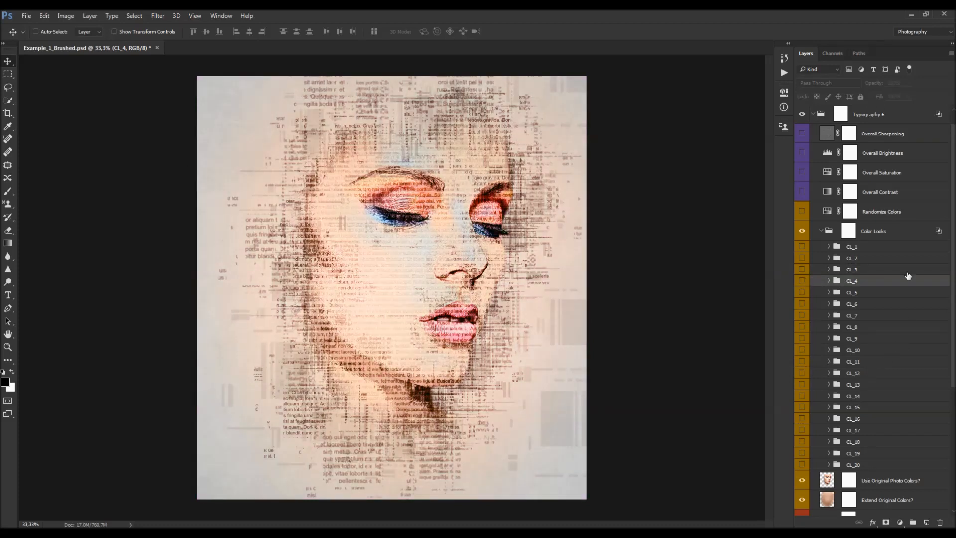
{"action": "left_click", "coordinate": [850, 464]}
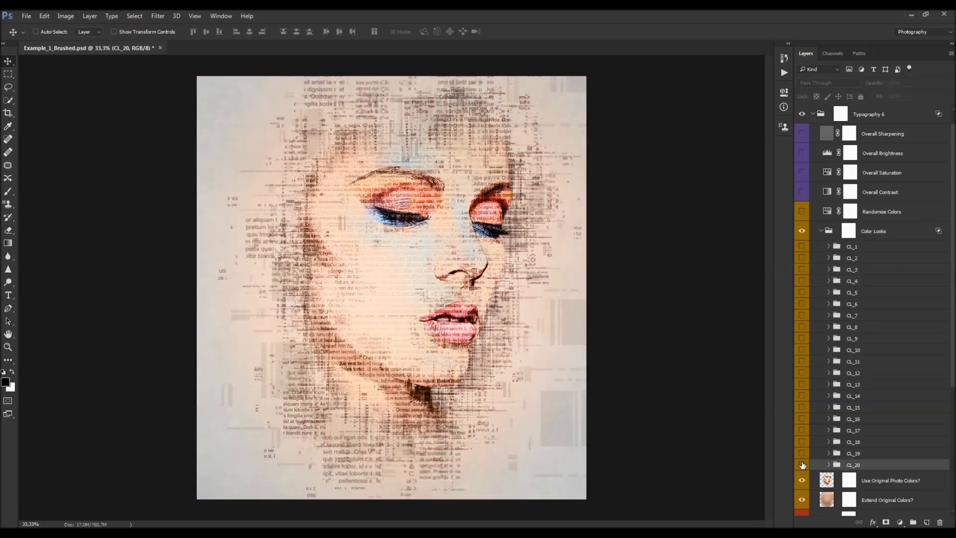
{"action": "left_click", "coordinate": [800, 464]}
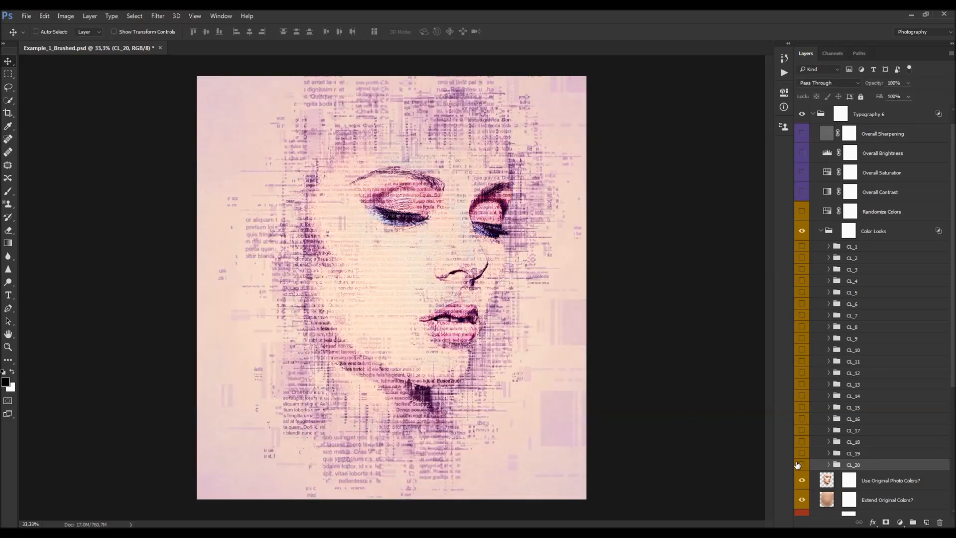
- Turn on the CL_8 colour look, compare it against CL_4, and collapse the Color Looks group
{"action": "left_click", "coordinate": [802, 326]}
{"action": "left_click", "coordinate": [867, 329]}
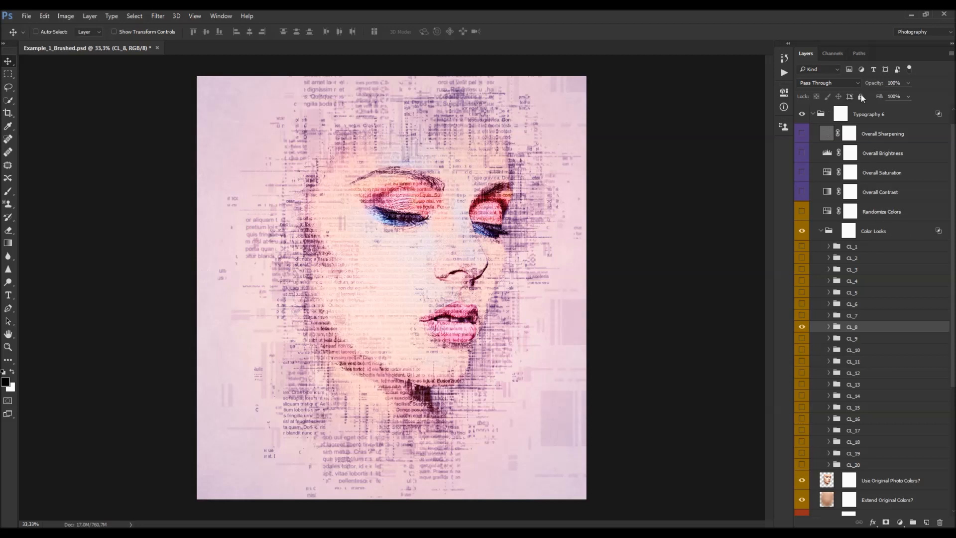
{"action": "left_click", "coordinate": [873, 232]}
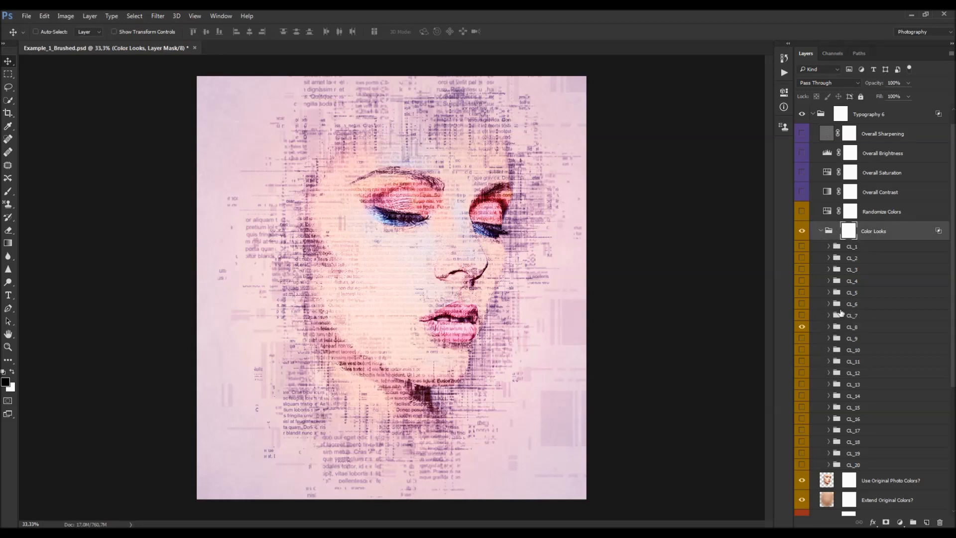
{"action": "left_click", "coordinate": [804, 282]}
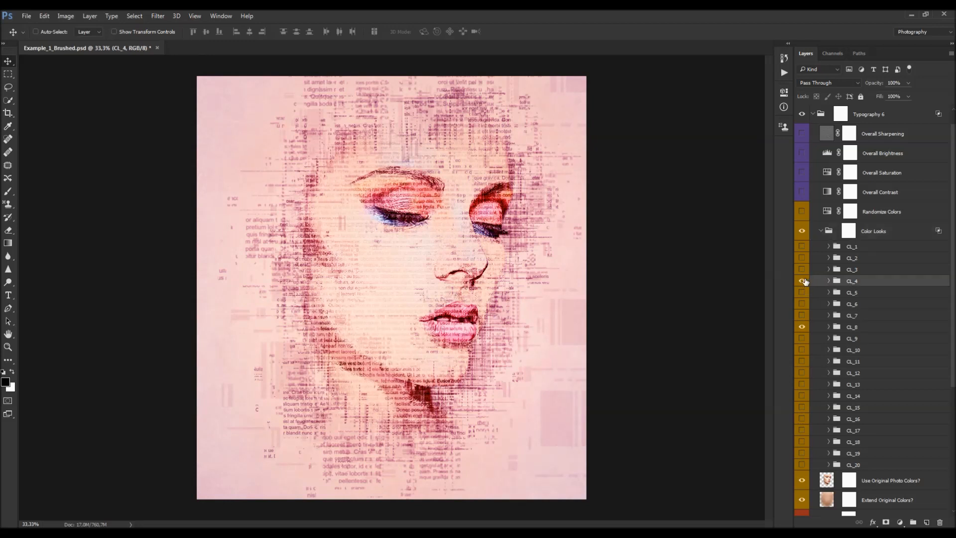
{"action": "left_click_drag", "start_coordinate": [877, 84], "coordinate": [951, 92]}
{"action": "left_click", "coordinate": [802, 280]}
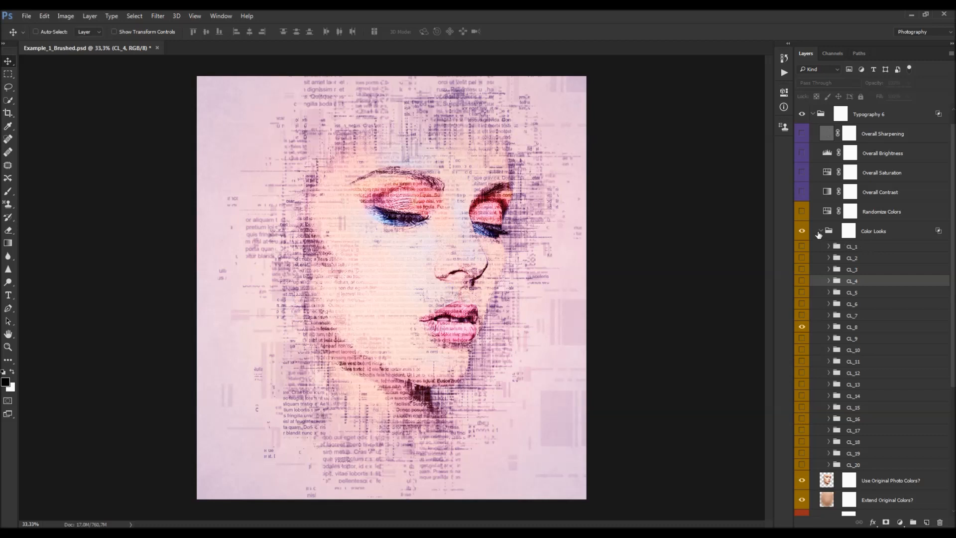
{"action": "left_click", "coordinate": [821, 231]}
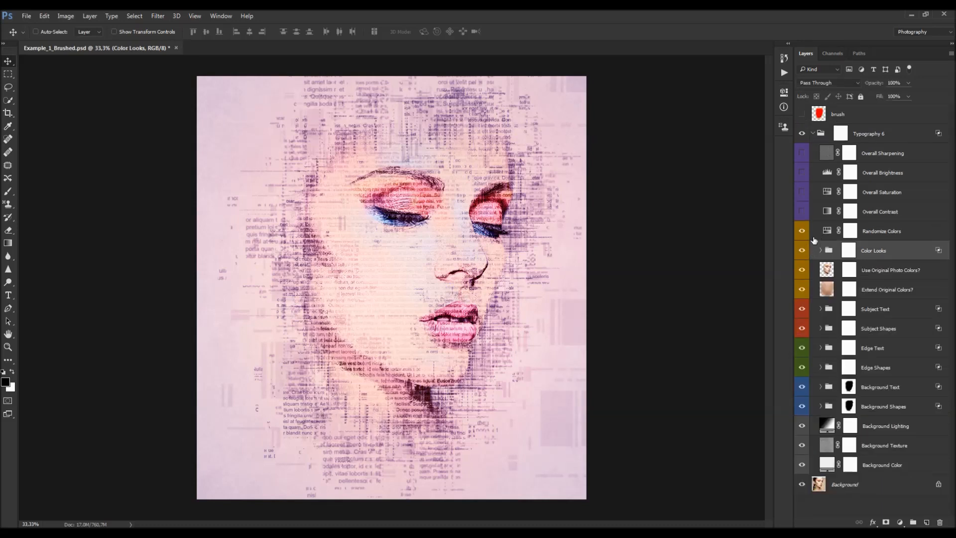
- Open the Randomize Colors adjustment's properties and tweak its setting
{"action": "left_click", "coordinate": [875, 232]}
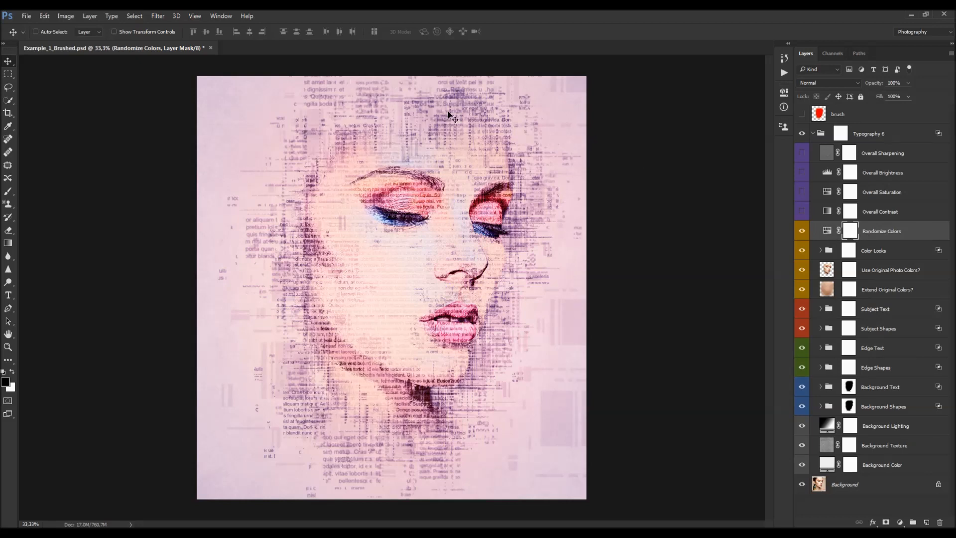
{"action": "left_click", "coordinate": [825, 231]}
{"action": "double_click", "coordinate": [825, 231]}
{"action": "mouse_move", "coordinate": [714, 153]}
{"action": "left_mouse_down"}
{"action": "mouse_move", "coordinate": [688, 155]}
{"action": "mouse_move", "coordinate": [751, 157]}
{"action": "mouse_move", "coordinate": [685, 159]}
{"action": "mouse_move", "coordinate": [728, 160]}
{"action": "left_mouse_up"}
{"action": "left_click", "coordinate": [726, 267]}
{"action": "left_click", "coordinate": [755, 88]}
- Turn on the Overall Contrast layer and adjust its opacity and fill
{"action": "left_click", "coordinate": [865, 218]}
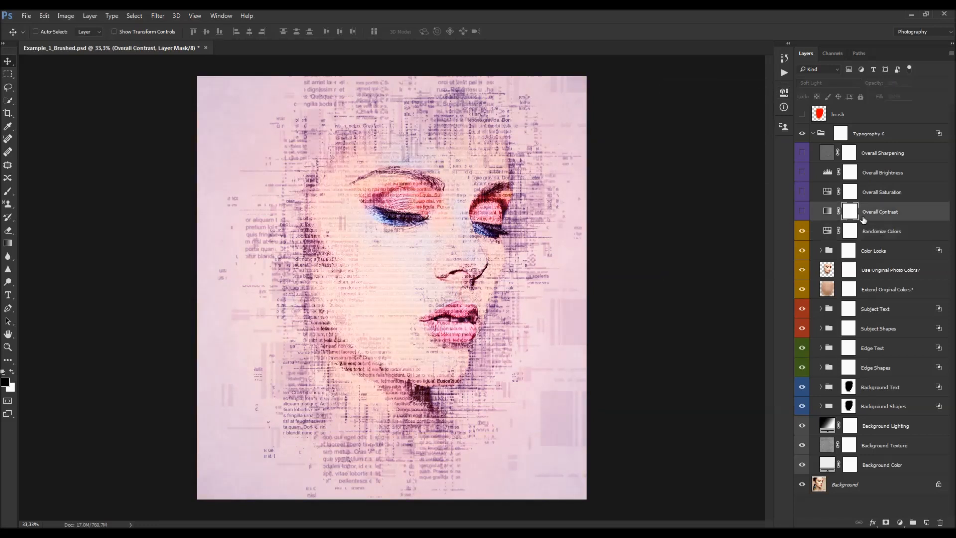
{"action": "left_click", "coordinate": [802, 211]}
{"action": "left_click_drag", "start_coordinate": [878, 84], "coordinate": [599, 110]}
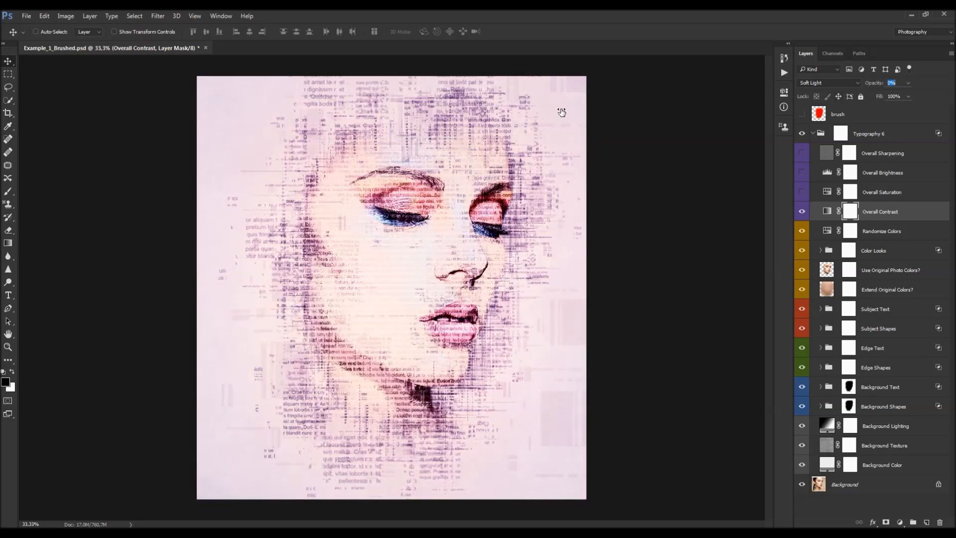
{"action": "left_click", "coordinate": [908, 96]}
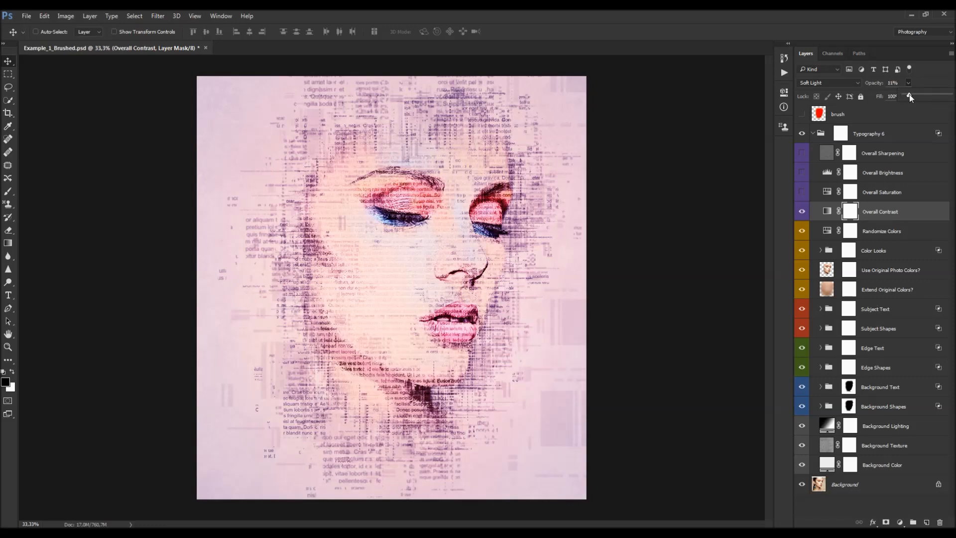
{"action": "left_click_drag", "start_coordinate": [911, 97], "coordinate": [843, 86]}
{"action": "left_click_drag", "start_coordinate": [872, 83], "coordinate": [726, 92]}
- Turn on the Overall Saturation layer, raise its saturation slightly, and toggle it to compare
{"action": "left_click", "coordinate": [873, 198]}
{"action": "left_click", "coordinate": [841, 195]}
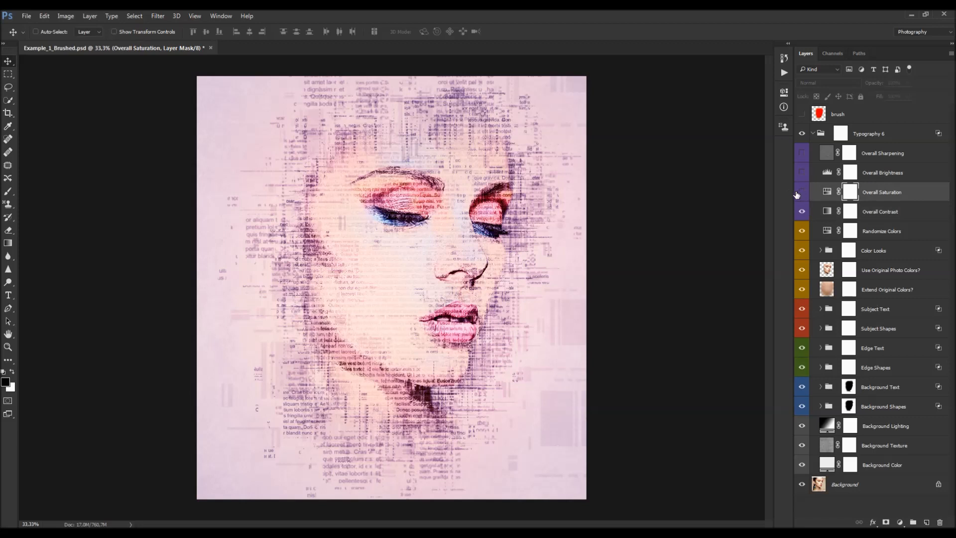
{"action": "left_click", "coordinate": [801, 192]}
{"action": "double_click", "coordinate": [827, 191]}
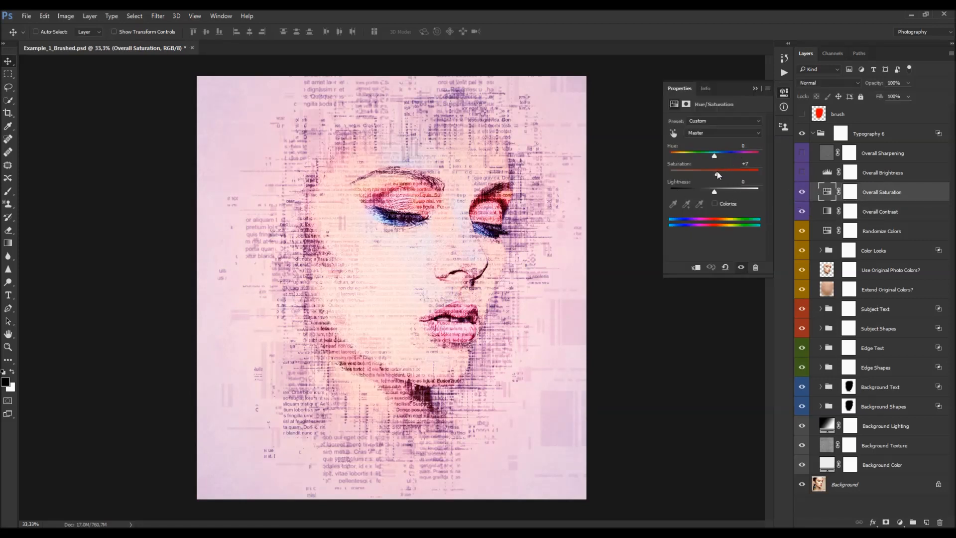
{"action": "left_click_drag", "start_coordinate": [721, 171], "coordinate": [728, 172]}
{"action": "left_click", "coordinate": [801, 192]}
{"action": "left_click", "coordinate": [803, 192]}
- Turn on the Overall Brightness layer and adjust its Levels input and output sliders
{"action": "left_click", "coordinate": [883, 175]}
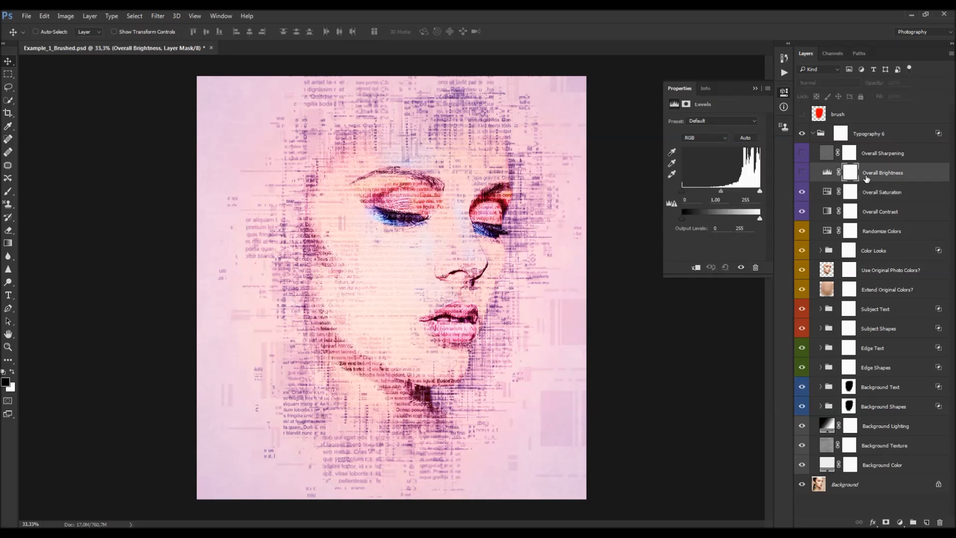
{"action": "left_click", "coordinate": [802, 173]}
{"action": "left_click", "coordinate": [827, 172]}
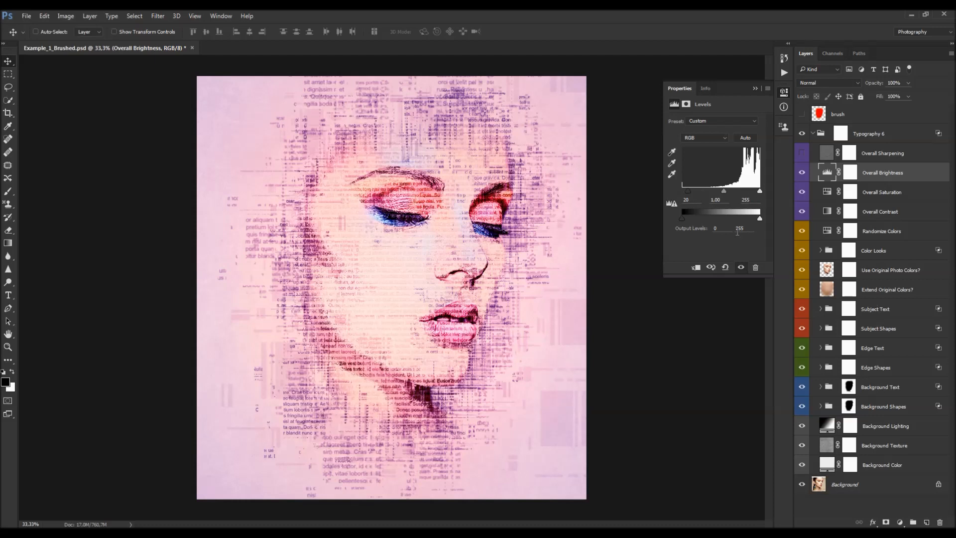
{"action": "mouse_move", "coordinate": [683, 222]}
{"action": "left_mouse_down"}
{"action": "mouse_move", "coordinate": [698, 222]}
{"action": "mouse_move", "coordinate": [675, 224]}
{"action": "left_mouse_up"}
{"action": "left_click_drag", "start_coordinate": [760, 219], "coordinate": [757, 219]}
{"action": "left_click_drag", "start_coordinate": [724, 195], "coordinate": [728, 194]}
- Turn on the Overall Sharpening layer, inspect it zoomed in, and delete it
{"action": "left_click", "coordinate": [884, 153]}
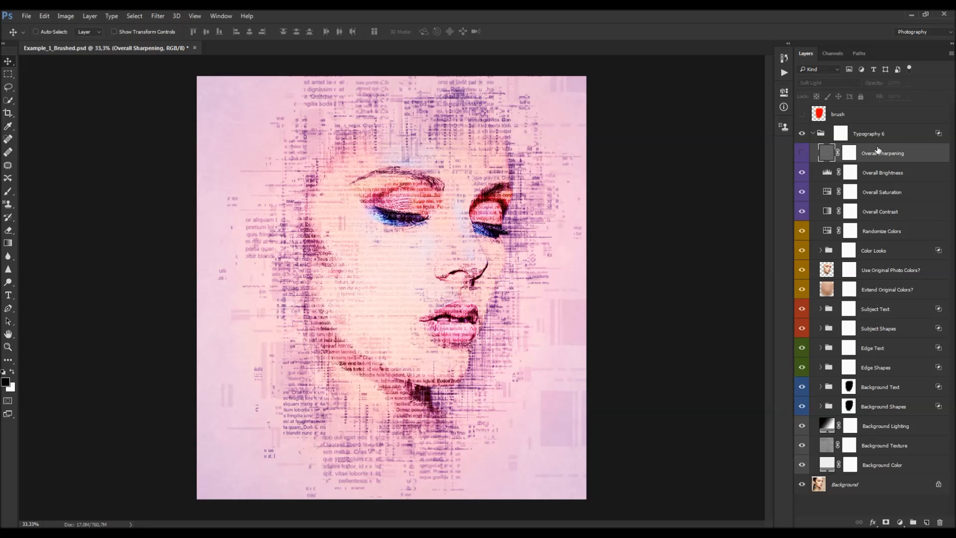
{"action": "left_click", "coordinate": [802, 153]}
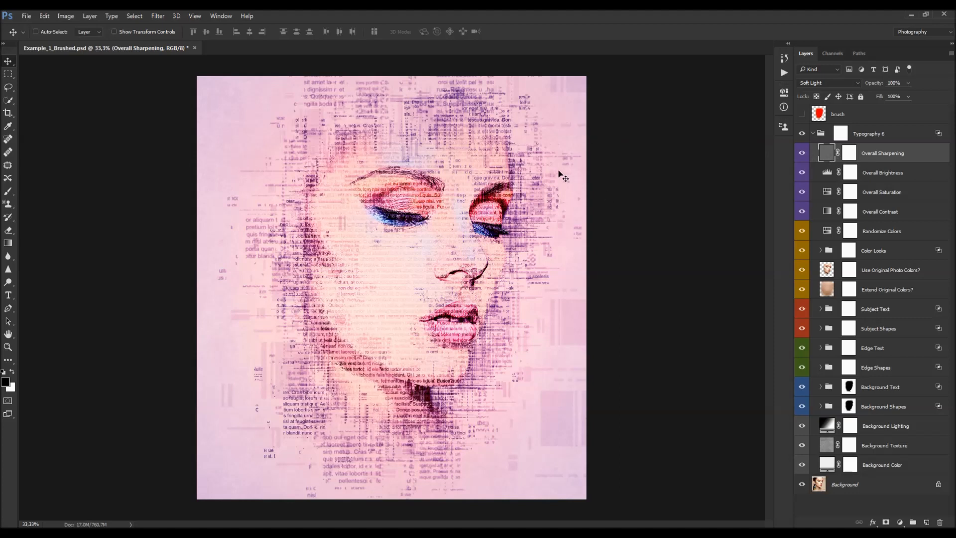
{"action": "left_click_drag", "start_coordinate": [558, 207], "coordinate": [571, 219]}
{"action": "key", "text": "super"}
{"action": "key", "text": "super"}
{"action": "scroll", "coordinate": [565, 276], "scroll_direction": "up", "scroll_amount": 4}
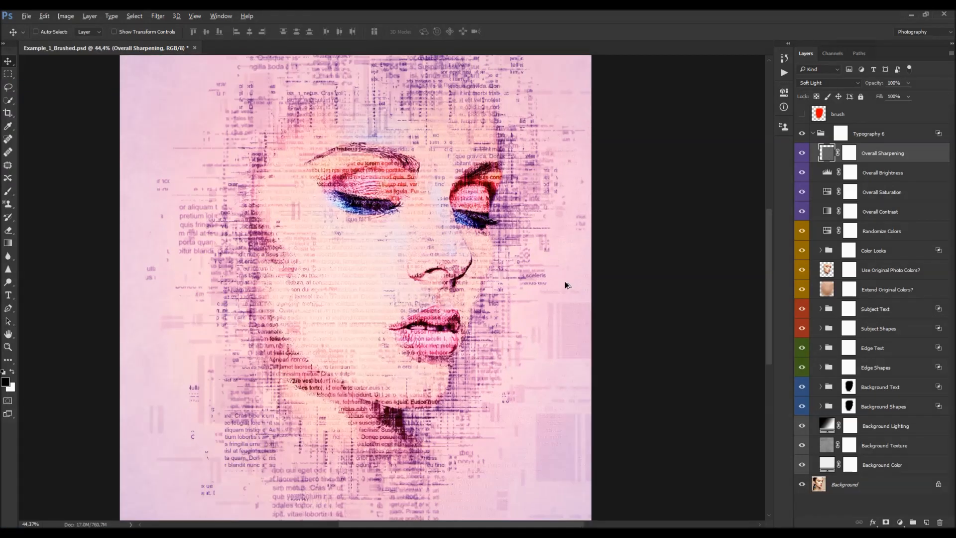
{"action": "scroll", "coordinate": [559, 245], "scroll_direction": "down", "scroll_amount": 2}
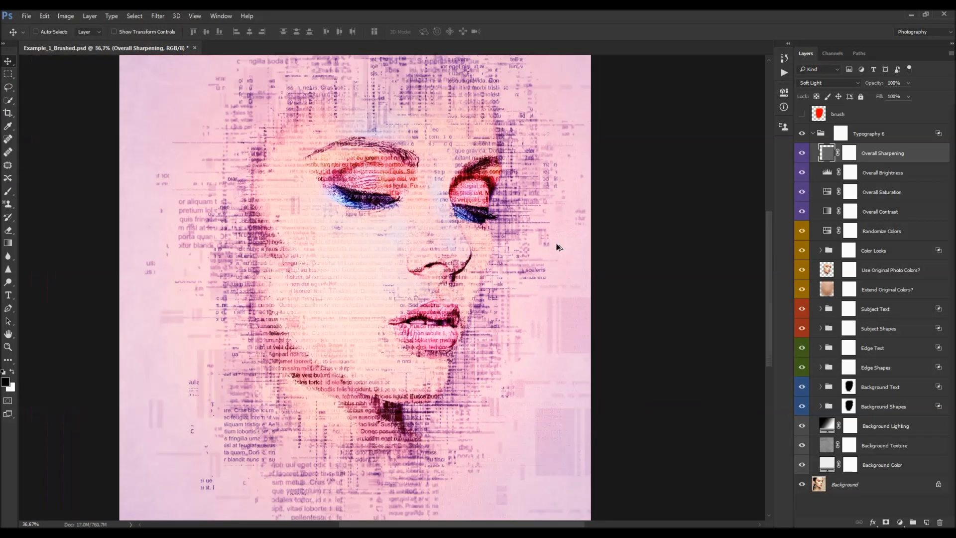
{"action": "left_click_drag", "start_coordinate": [554, 244], "coordinate": [543, 203]}
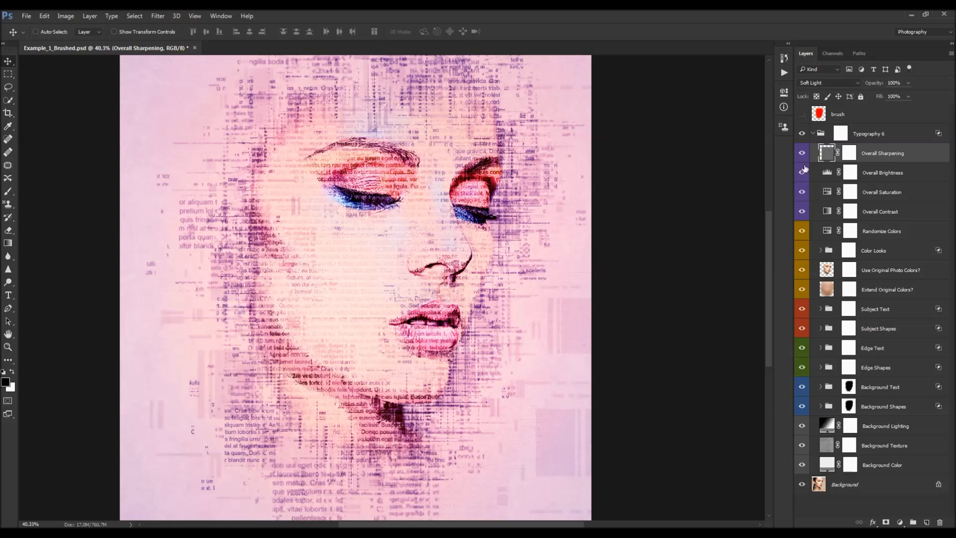
{"action": "scroll", "coordinate": [552, 212], "scroll_direction": "down", "scroll_amount": 2}
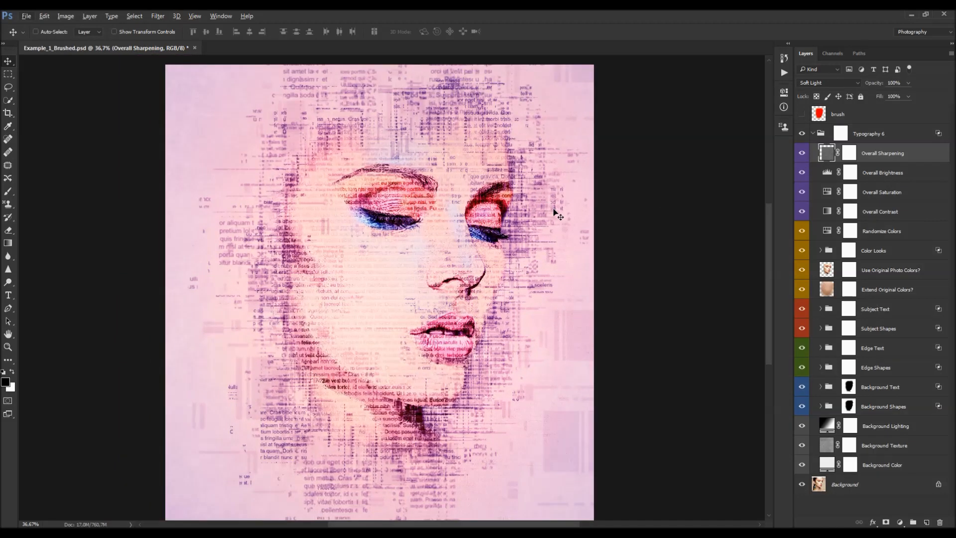
{"action": "key", "text": "Delete"}
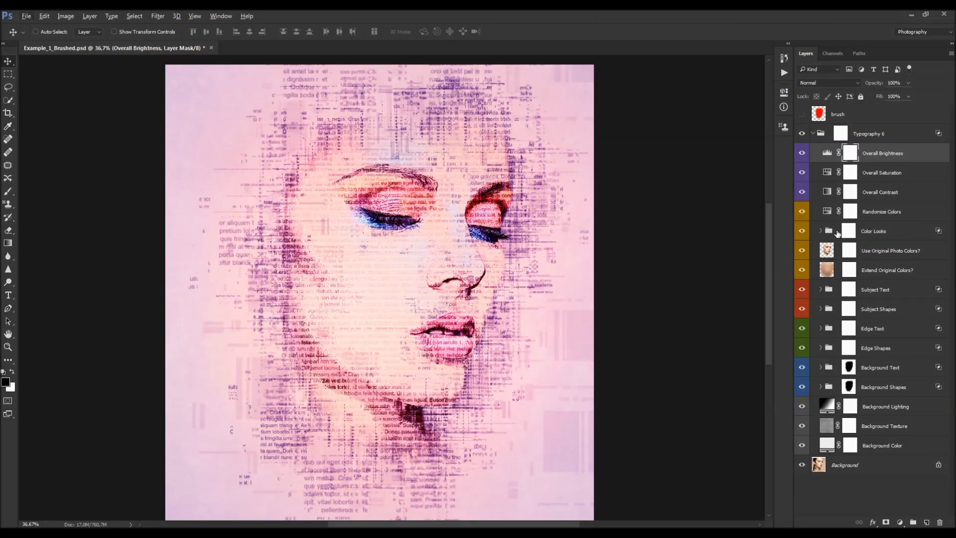
- Create a new layer at the top of the group, stamp all visible layers into it, and desaturate it
{"action": "key", "text": "ctrl"}
{"action": "key", "text": "ctrl+shift+alt+n"}
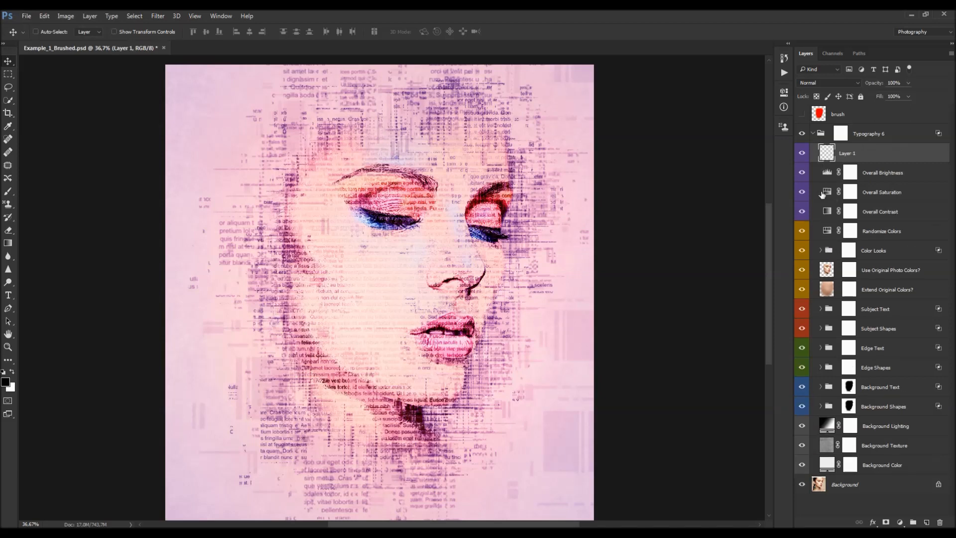
{"action": "key", "text": "ctrl+shift+alt+e"}
{"action": "key", "text": "ctrl+shift+u"}
{"action": "scroll", "coordinate": [209, 63], "scroll_direction": "down", "scroll_amount": 2}
- Apply a High Pass filter with a 2,0 pixel radius to the stamped layer
{"action": "left_click", "coordinate": [158, 16]}
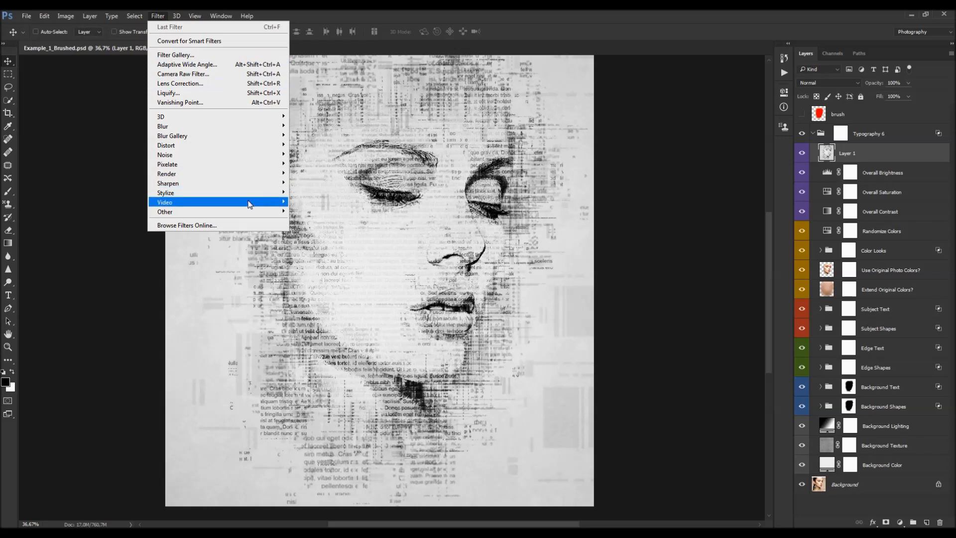
{"action": "mouse_move", "coordinate": [249, 212]}
{"action": "left_click", "coordinate": [305, 220]}
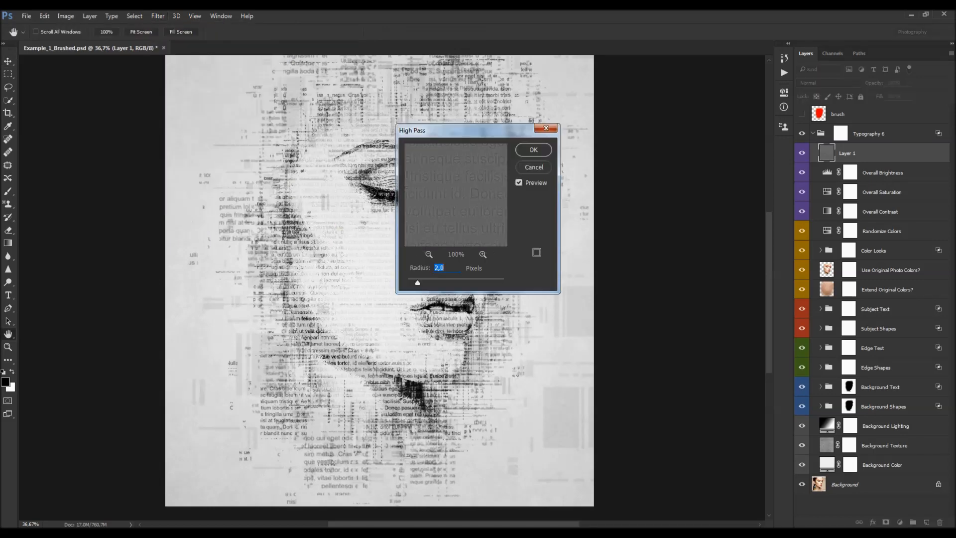
{"action": "key", "text": "Return"}
- Set the stamped layer's blend mode to Soft Light at 100% opacity
{"action": "left_click", "coordinate": [817, 83]}
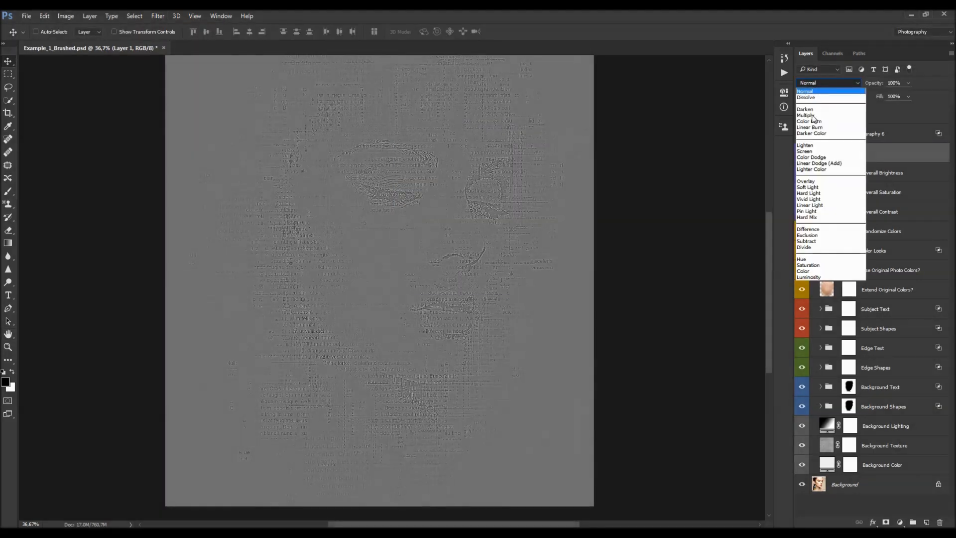
{"action": "left_click", "coordinate": [813, 191]}
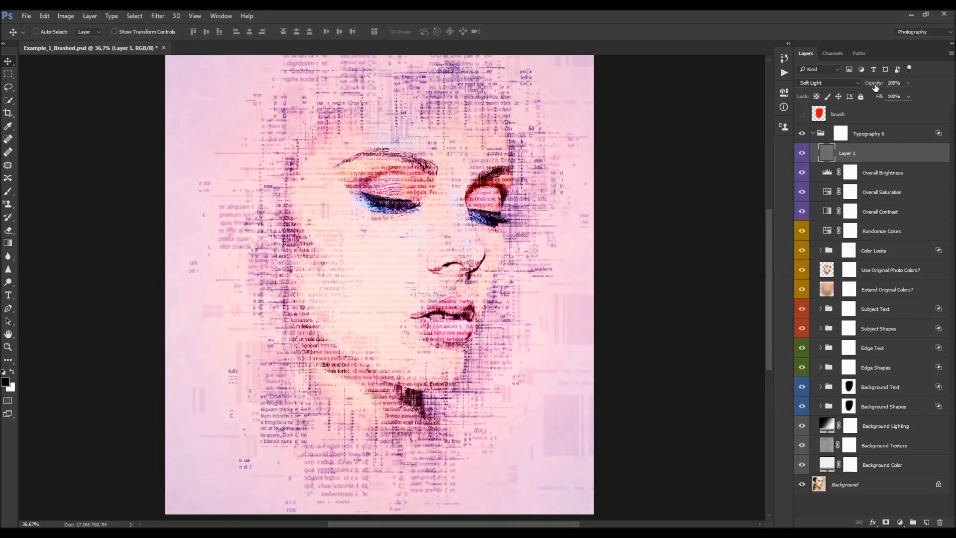
{"action": "left_click_drag", "start_coordinate": [867, 85], "coordinate": [904, 97]}
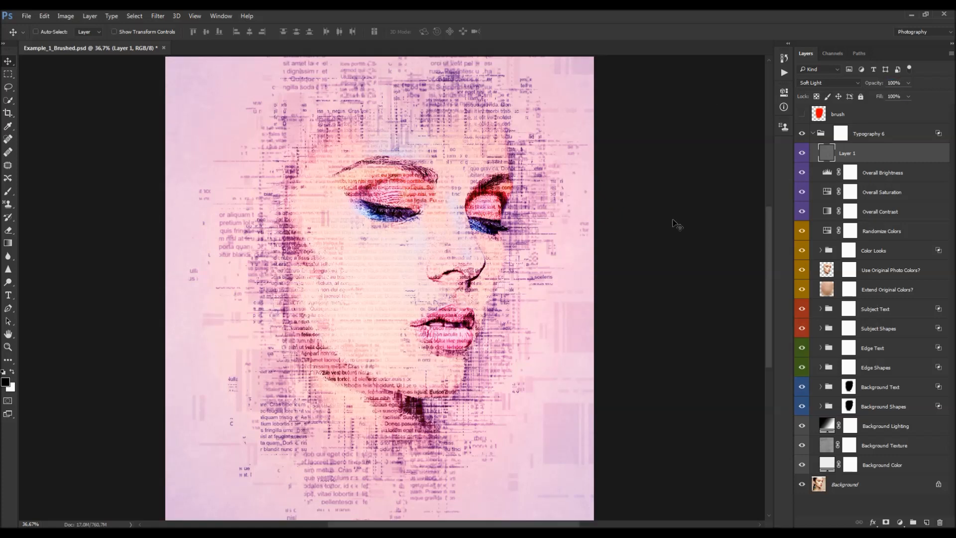
- Collapse the Typography 6 group and toggle the brush and Typography 6 layers to compare with the original photo
{"action": "left_click", "coordinate": [813, 134]}
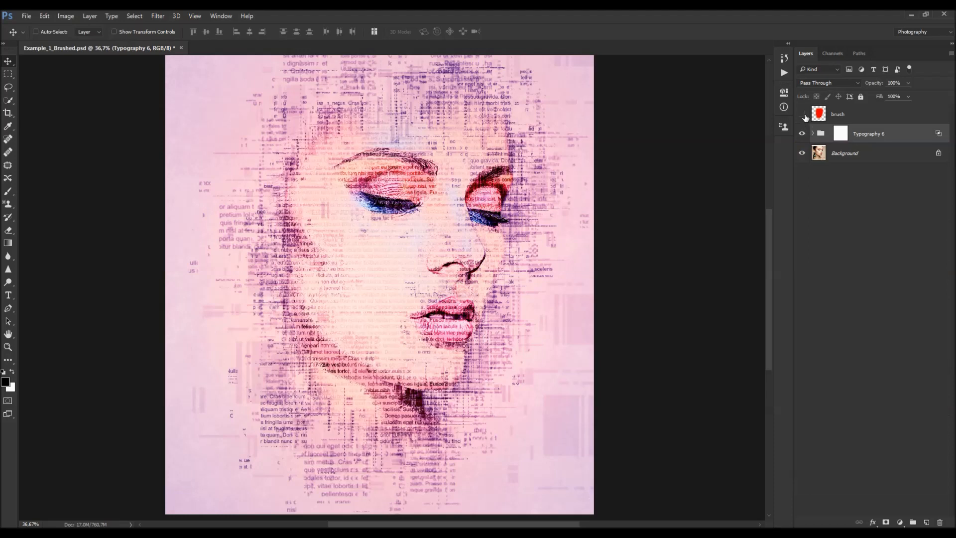
{"action": "left_click", "coordinate": [802, 114]}
{"action": "left_click", "coordinate": [802, 134]}
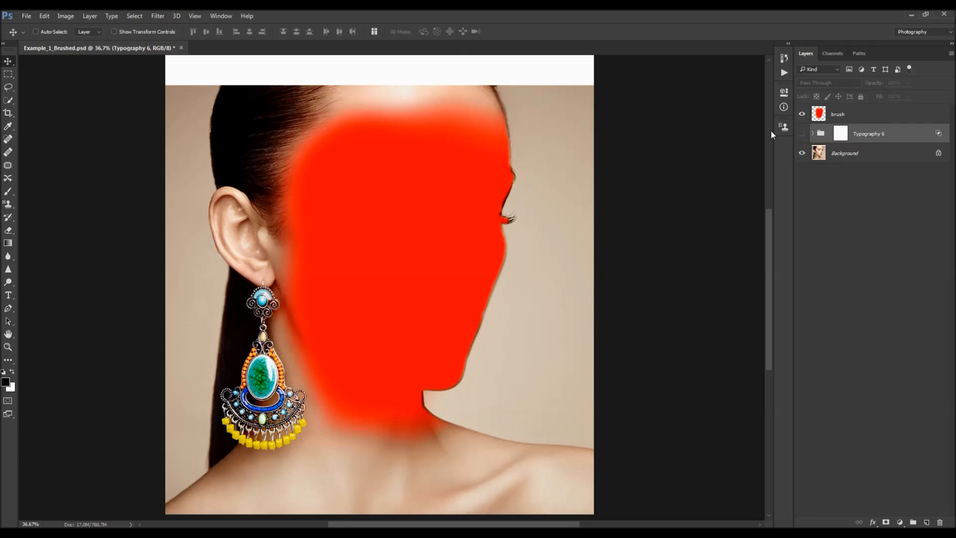
{"action": "key", "text": "Delete"}
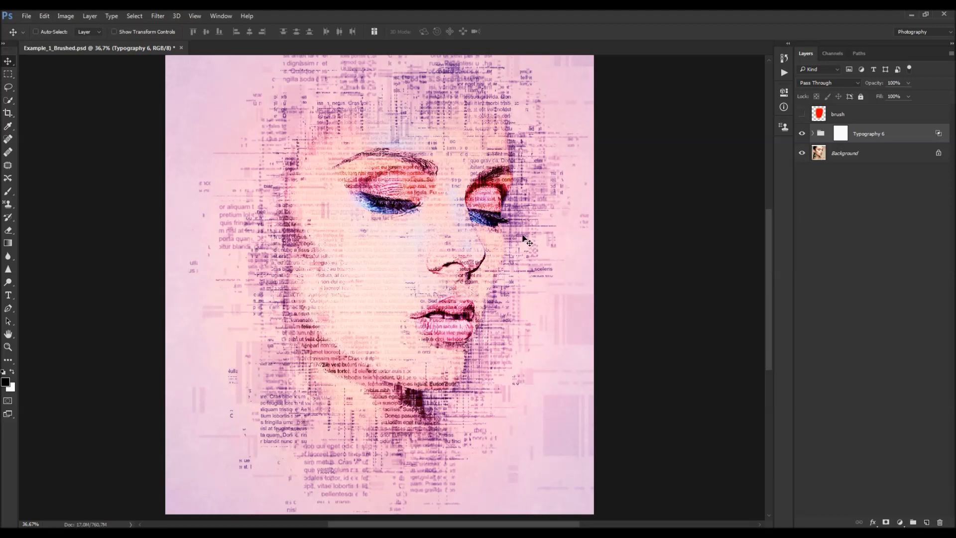
- Open the Text.psd file from the Typography 6 Photoshop Action folder
{"action": "left_click", "coordinate": [26, 17]}
{"action": "left_click", "coordinate": [30, 37]}
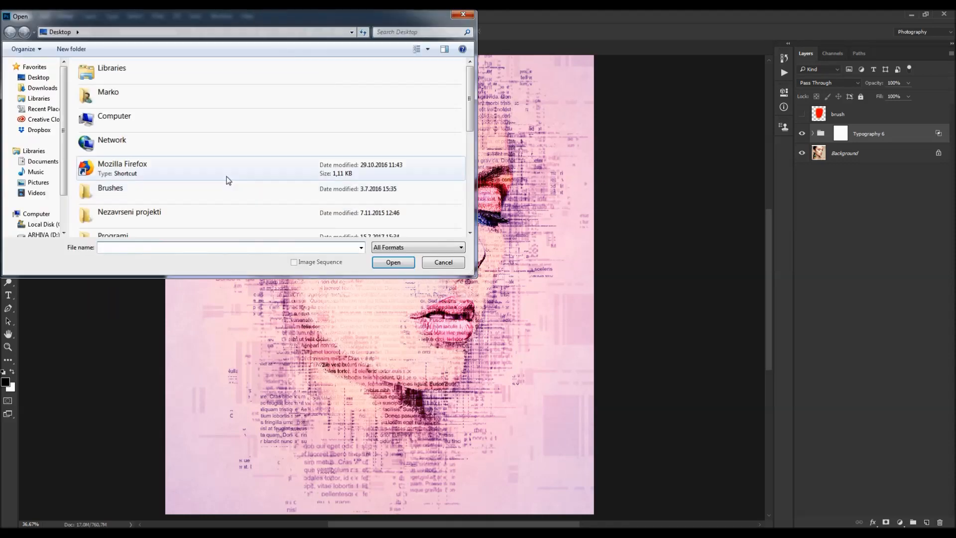
{"action": "left_click", "coordinate": [226, 177]}
{"action": "scroll", "coordinate": [226, 178], "scroll_direction": "down", "scroll_amount": 2}
{"action": "double_click", "coordinate": [223, 178]}
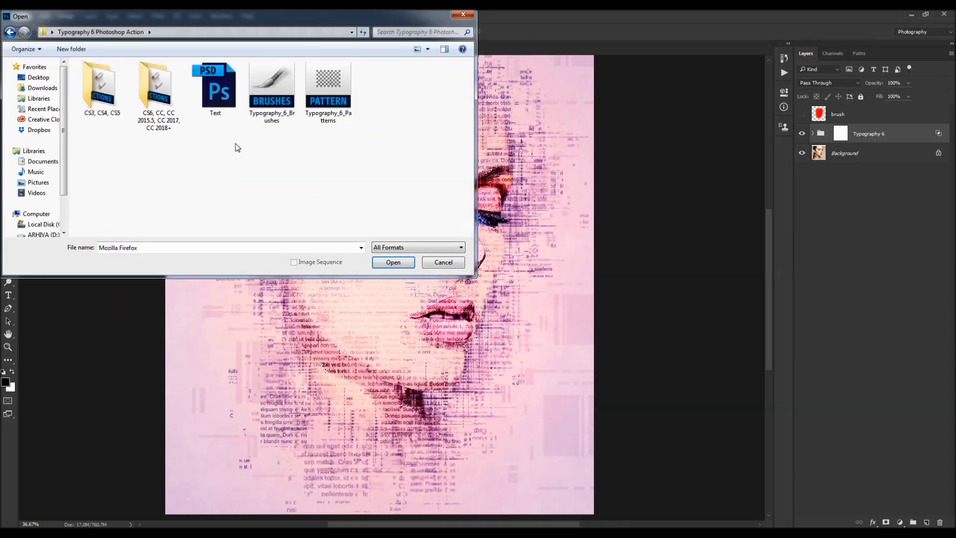
{"action": "double_click", "coordinate": [227, 108]}
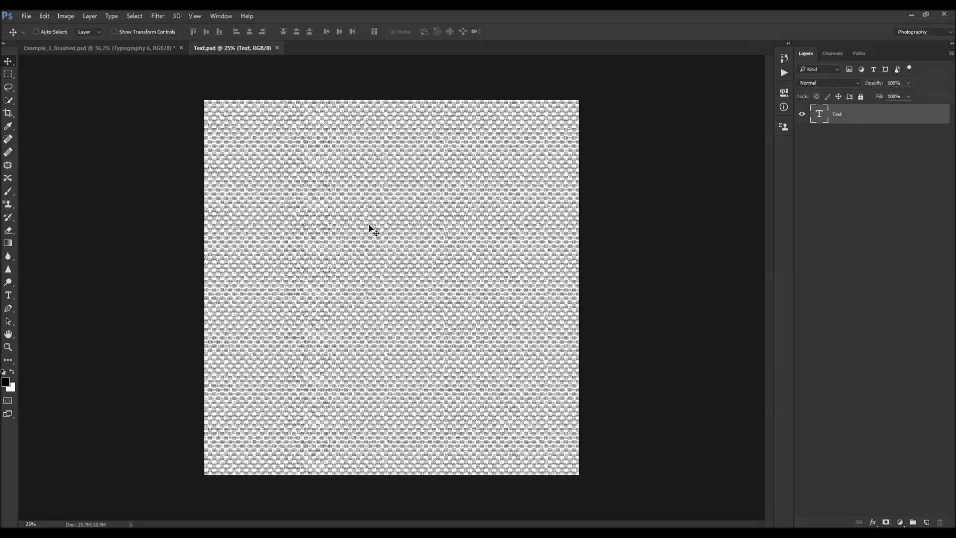
- Select all the text in Text.psd and change its font to Vivaldi
{"action": "scroll", "coordinate": [438, 224], "scroll_direction": "up", "scroll_amount": 2}
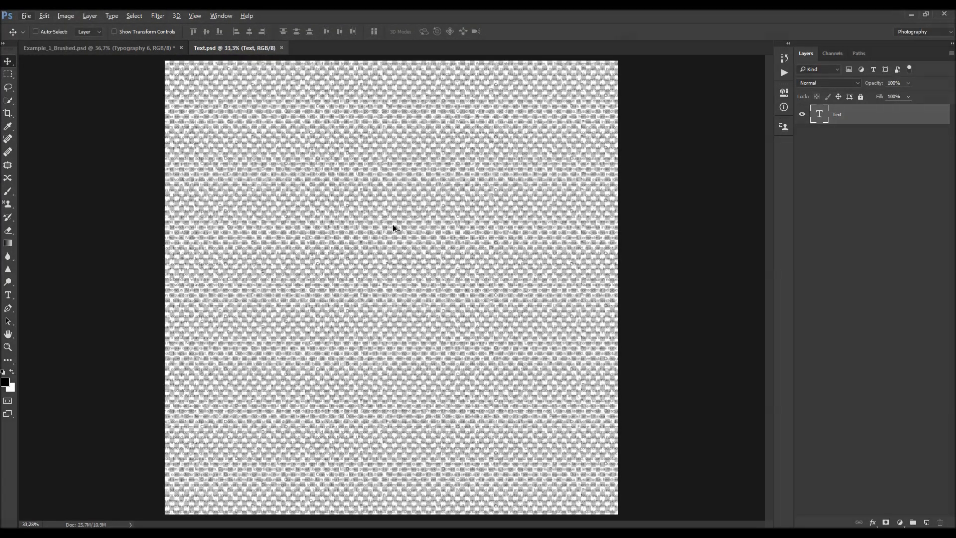
{"action": "scroll", "coordinate": [392, 226], "scroll_direction": "up", "scroll_amount": 1}
{"action": "key", "text": "t"}
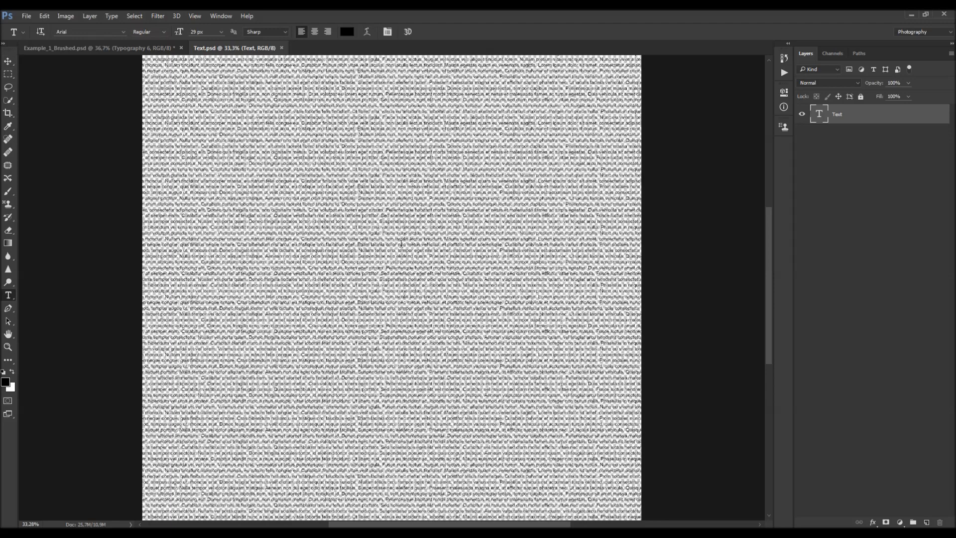
{"action": "left_click", "coordinate": [399, 241]}
{"action": "key", "text": "ctrl+a"}
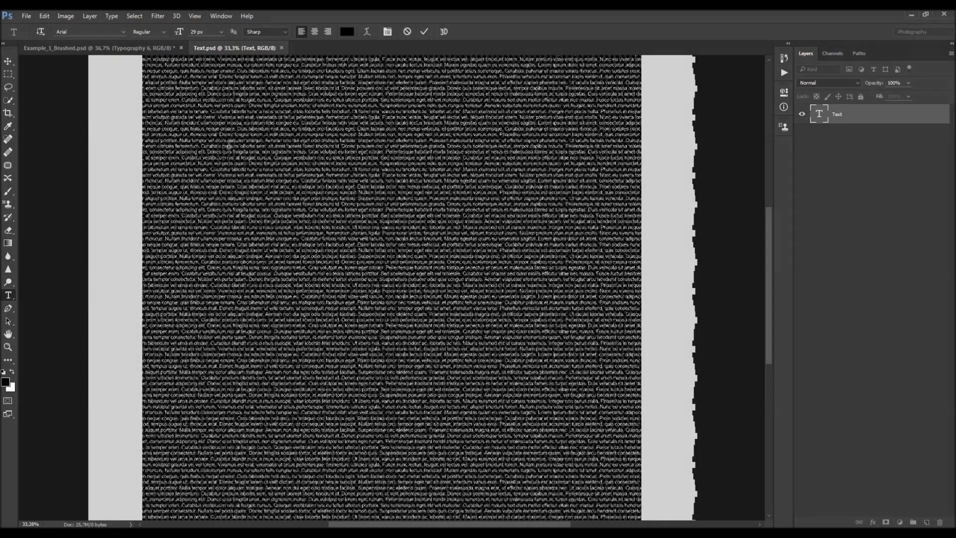
{"action": "scroll", "coordinate": [395, 215], "scroll_direction": "up", "scroll_amount": 2}
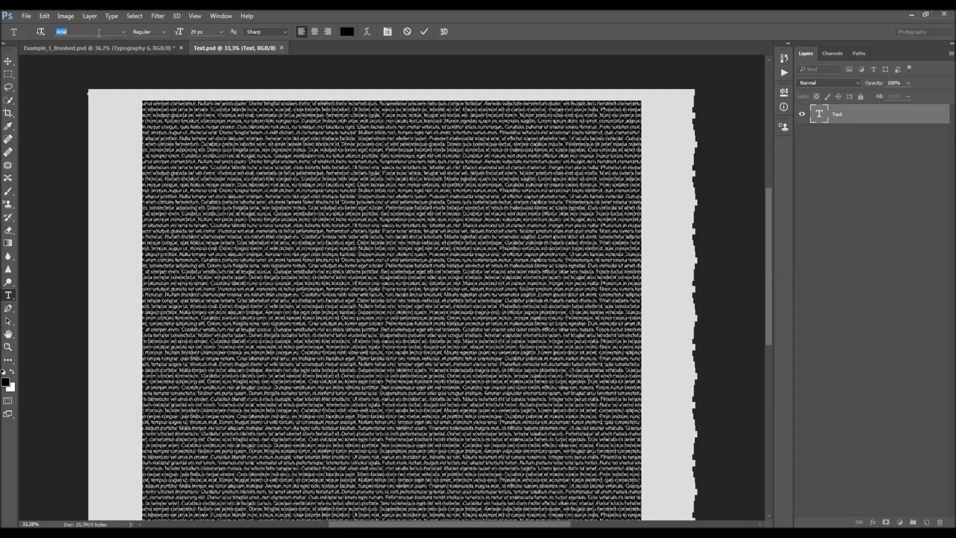
{"action": "type", "text": "vivaldi"}
{"action": "key", "text": "Return"}
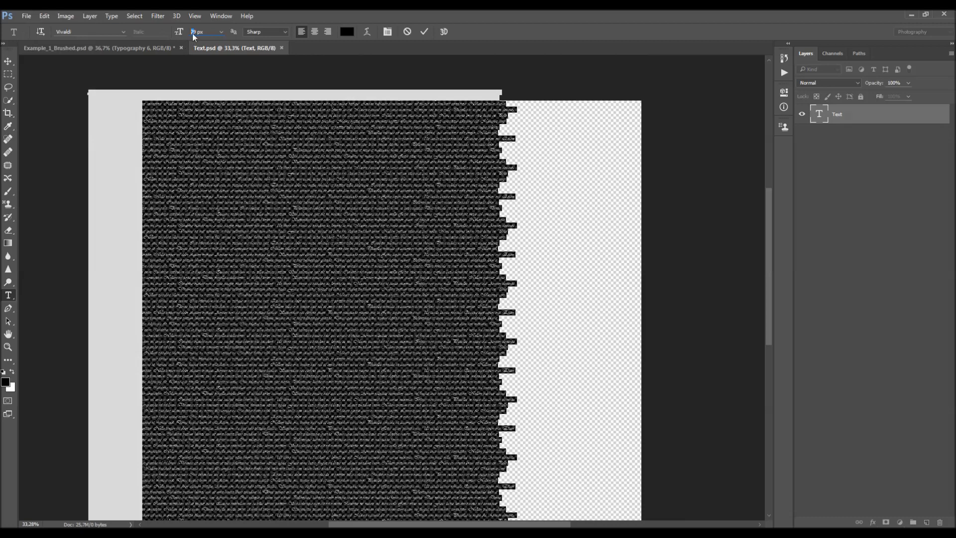
- Set the selected text's font size to 42 px
{"action": "type", "text": "42"}
{"action": "key", "text": "Return"}
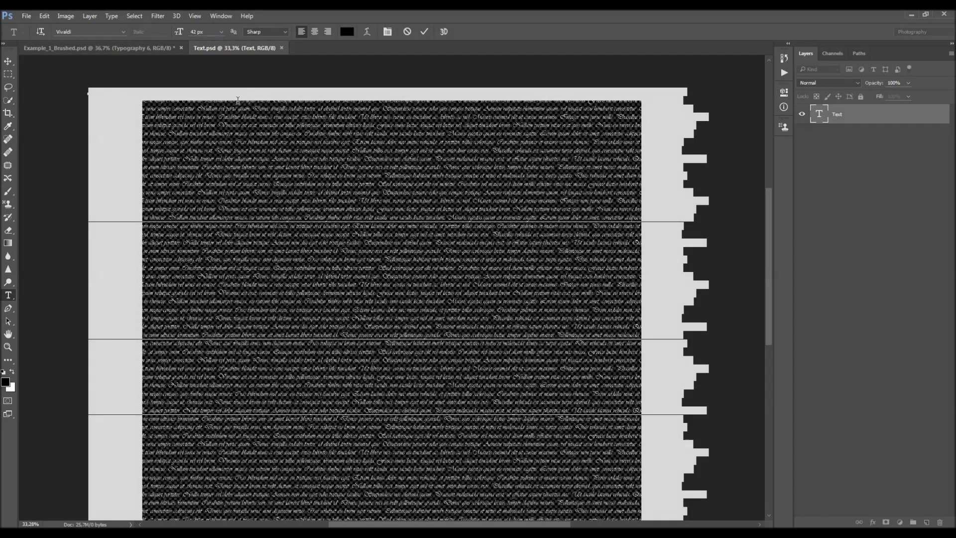
{"action": "left_click", "coordinate": [301, 127]}
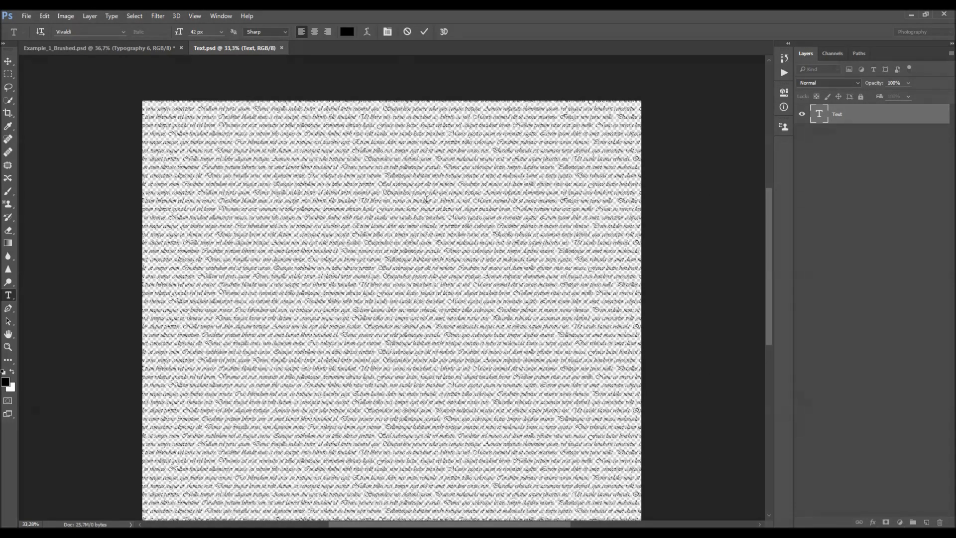
- Set the text's leading to 45 px and commit the text edit
{"action": "left_click", "coordinate": [217, 16]}
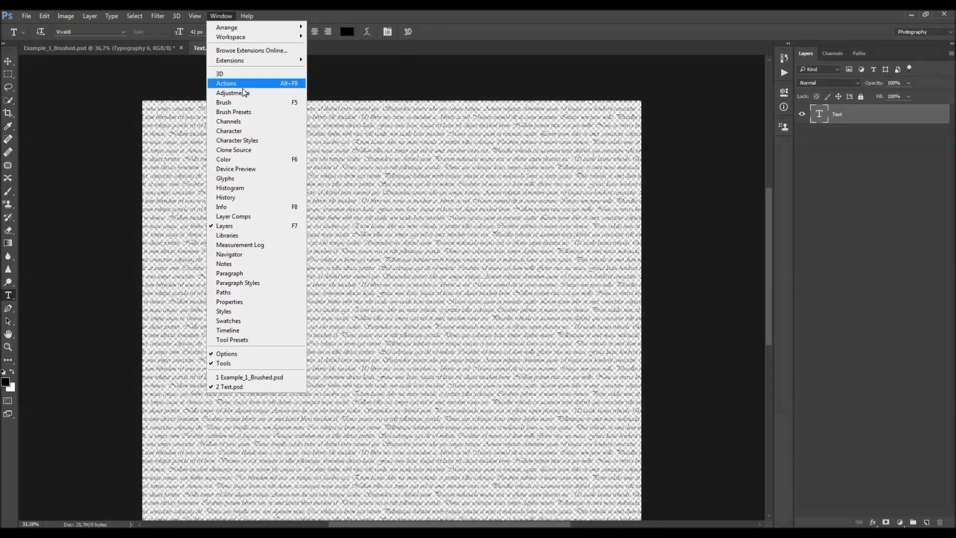
{"action": "left_click", "coordinate": [247, 130]}
{"action": "key", "text": "ctrl+a"}
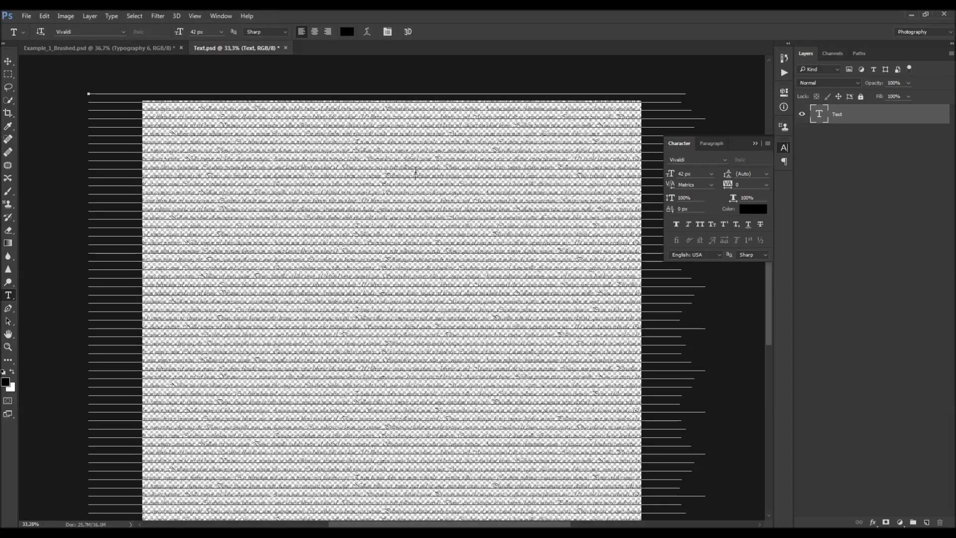
{"action": "left_click", "coordinate": [743, 174]}
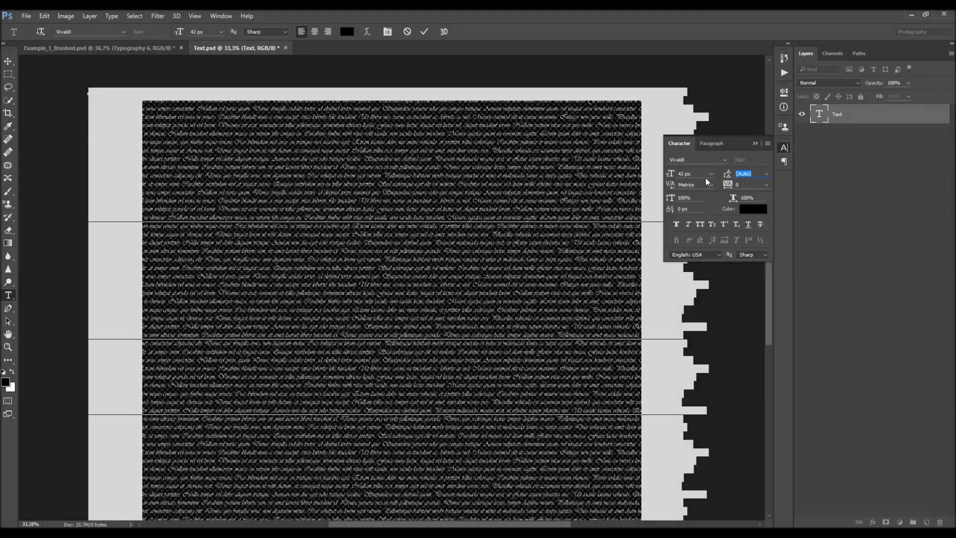
{"action": "type", "text": "45"}
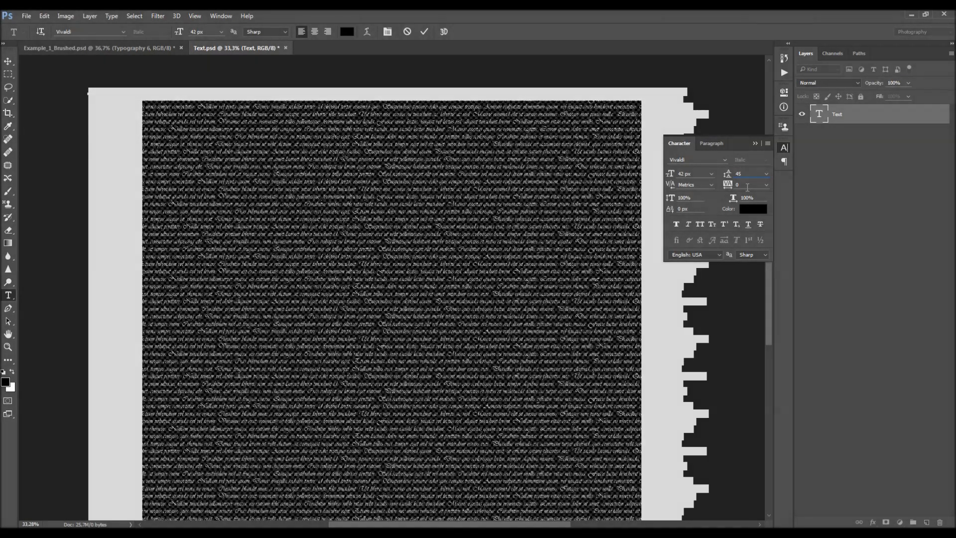
{"action": "key", "text": "ctrl+Return"}
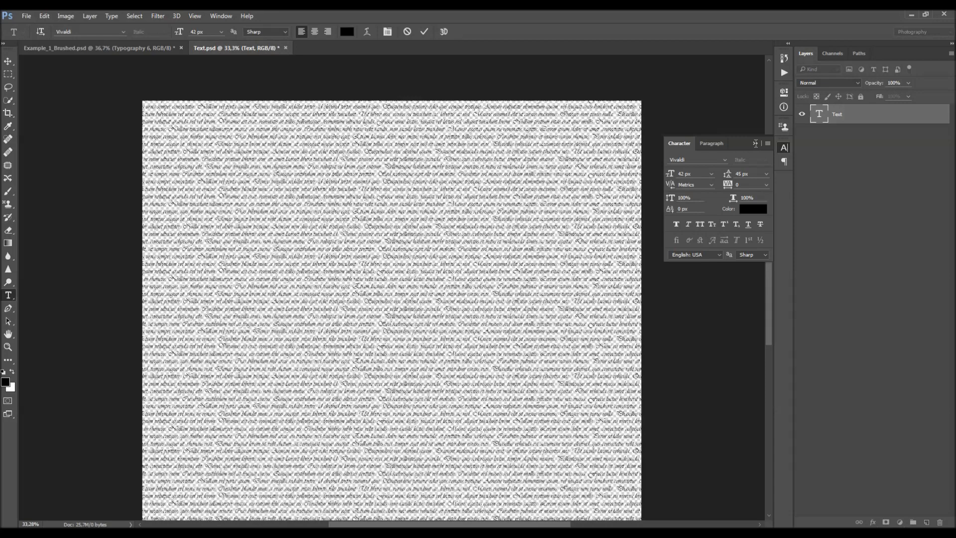
- Center the text layer horizontally on the canvas
{"action": "left_click", "coordinate": [755, 143]}
{"action": "key", "text": "v"}
{"action": "key", "text": "ctrl+0"}
{"action": "key", "text": "ctrl+a"}
{"action": "left_click", "coordinate": [250, 32]}
{"action": "key", "text": "ctrl+d"}
{"action": "scroll", "coordinate": [327, 120], "scroll_direction": "up", "scroll_amount": 2}
{"action": "scroll", "coordinate": [303, 123], "scroll_direction": "up", "scroll_amount": 1}
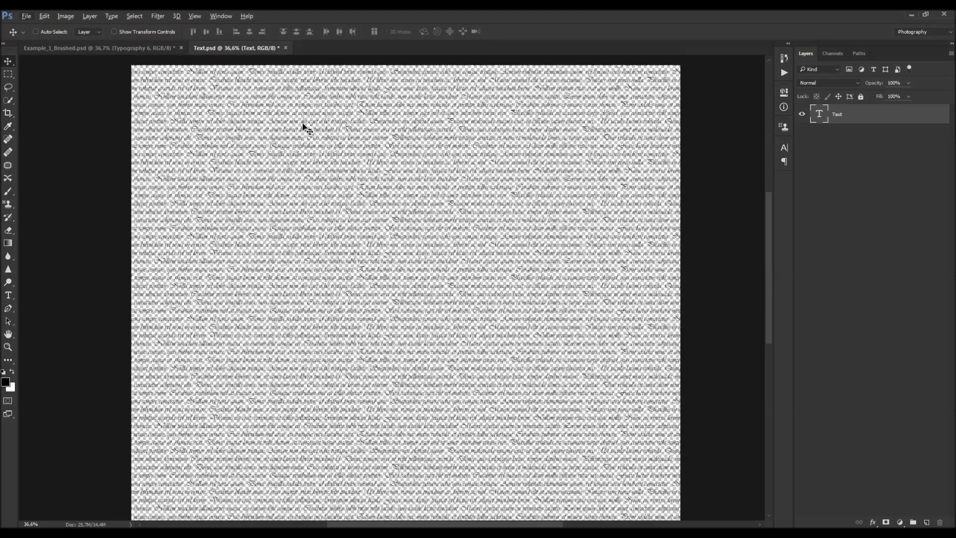
{"action": "key", "text": "ctrl+0"}
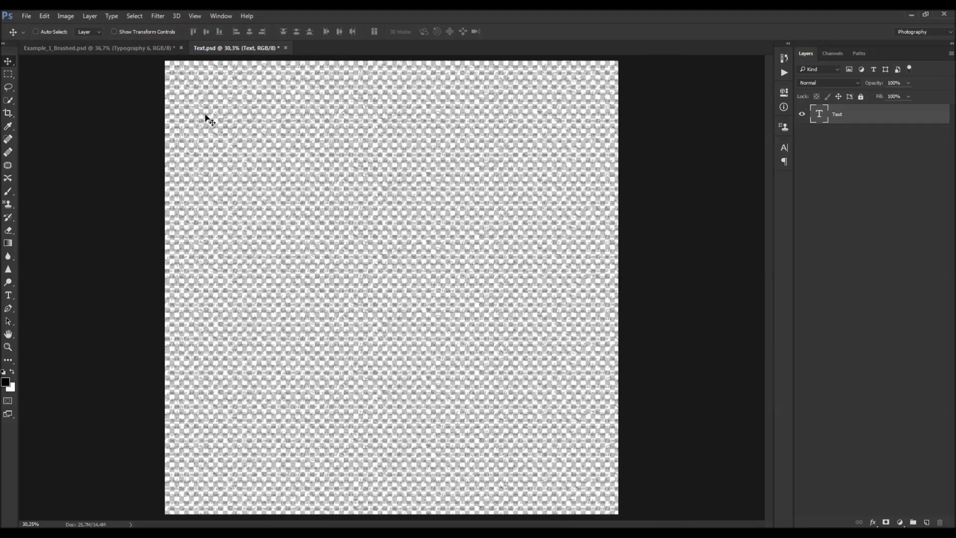
{"action": "key", "text": "c"}
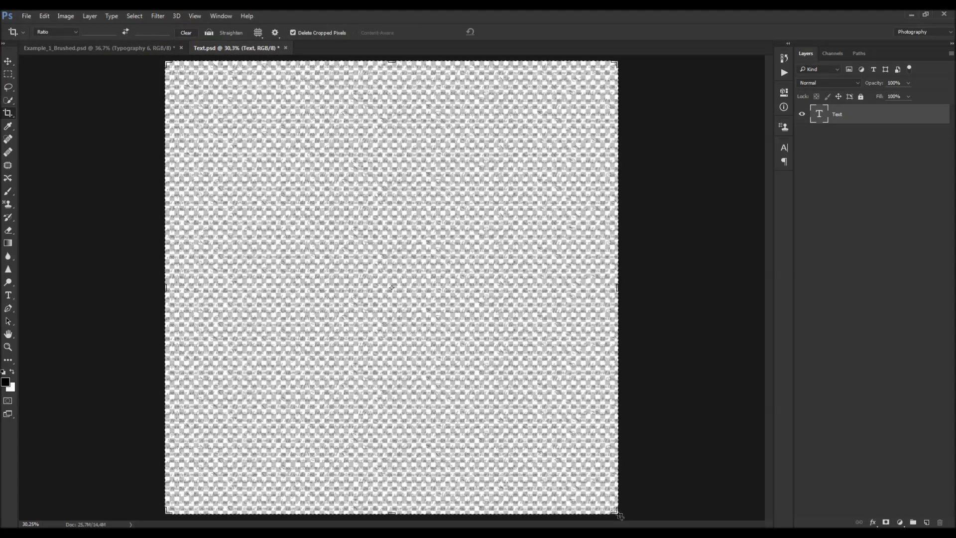
{"action": "left_click_drag", "start_coordinate": [615, 511], "coordinate": [462, 360]}
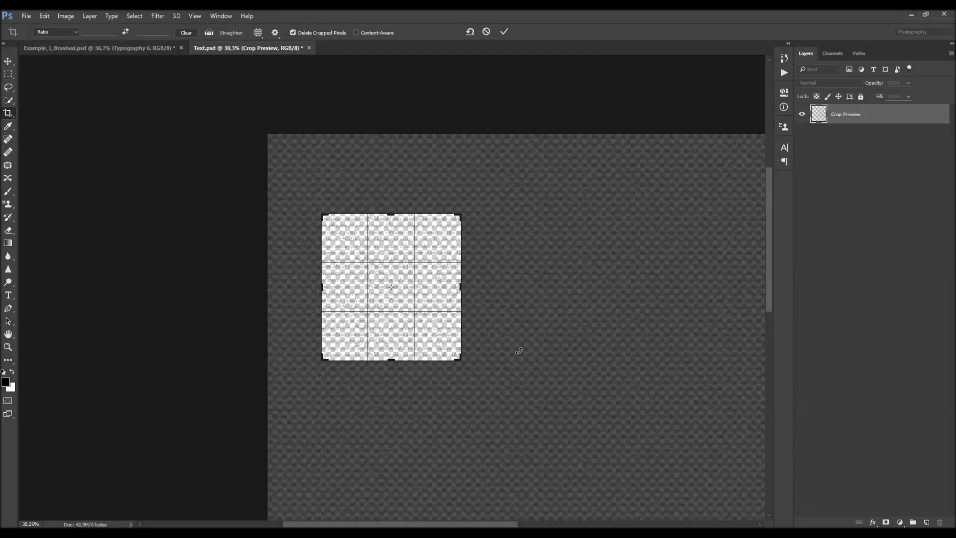
{"action": "key", "text": "Escape"}
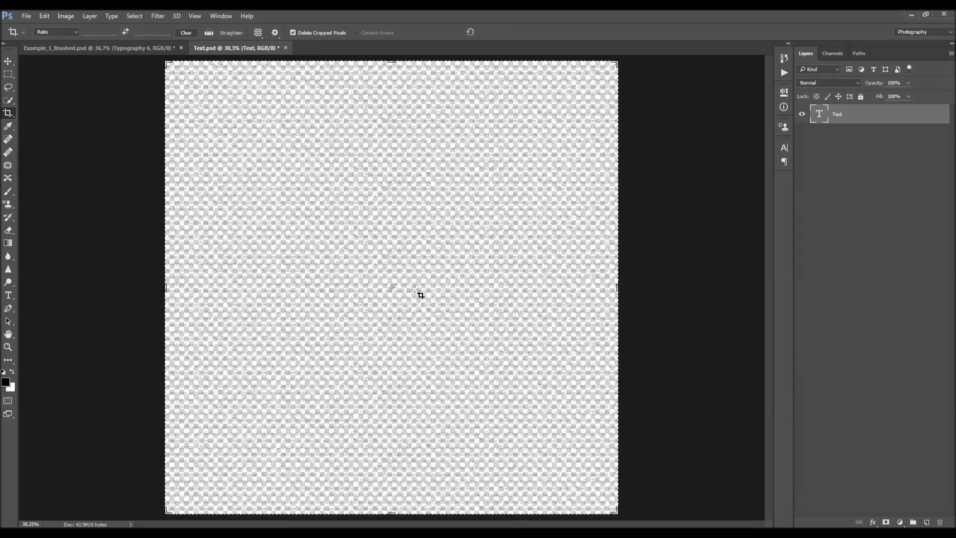
- Define the text document as a new pattern named Text.psd
{"action": "key", "text": "v"}
{"action": "scroll", "coordinate": [405, 275], "scroll_direction": "down", "scroll_amount": 3}
{"action": "scroll", "coordinate": [413, 256], "scroll_direction": "up", "scroll_amount": 2}
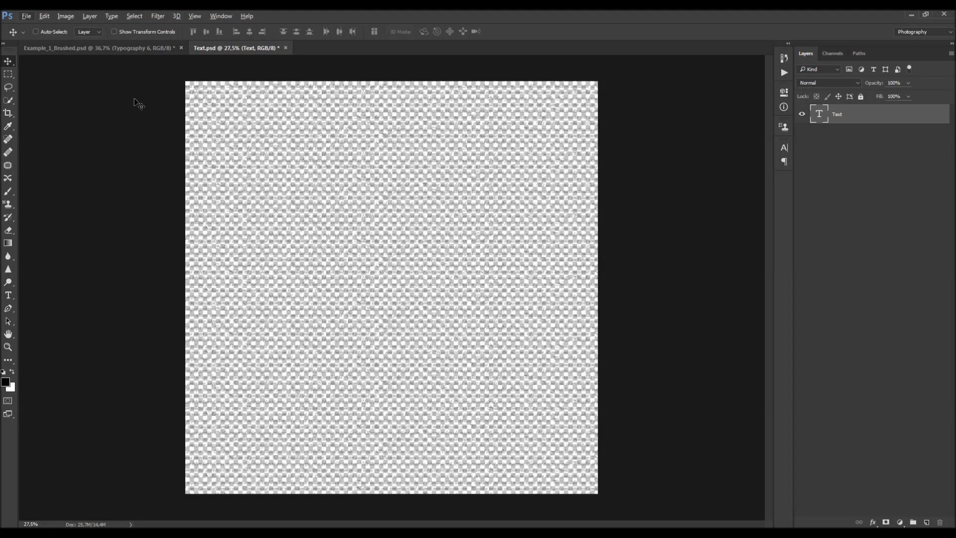
{"action": "left_click", "coordinate": [42, 16]}
{"action": "left_click", "coordinate": [287, 165]}
{"action": "left_click", "coordinate": [44, 17]}
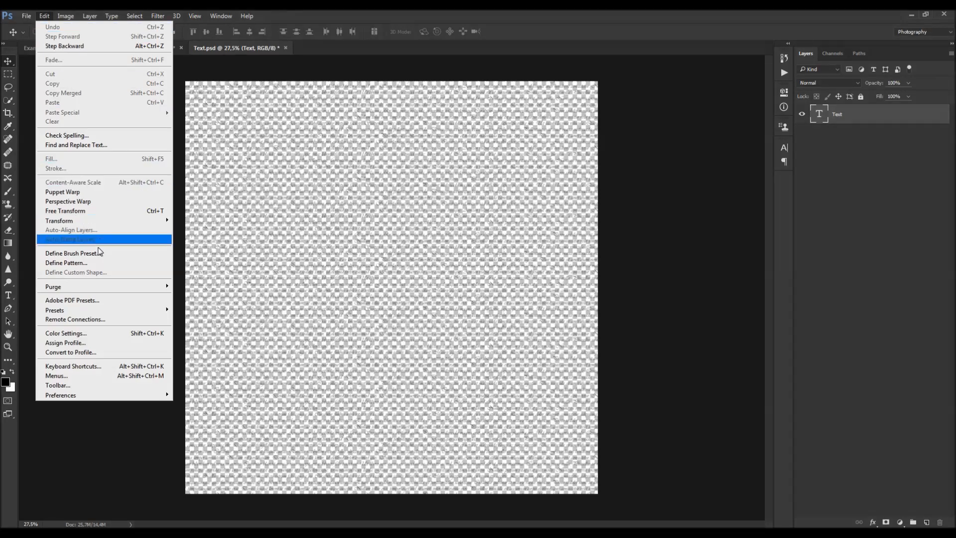
{"action": "left_click", "coordinate": [85, 264]}
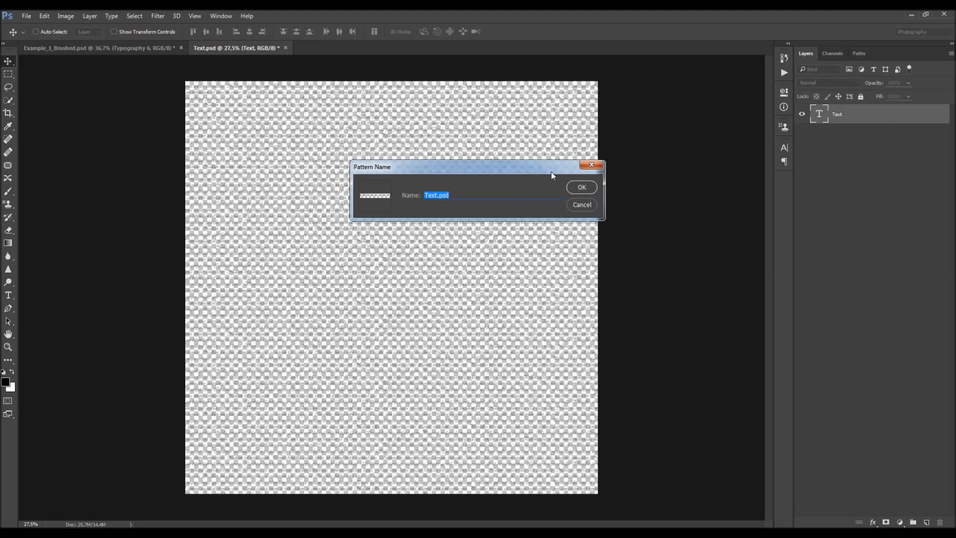
{"action": "left_click", "coordinate": [581, 187]}
- Close Text.psd and run the Update Text action from the Typography 6 set
{"action": "left_click", "coordinate": [285, 48]}
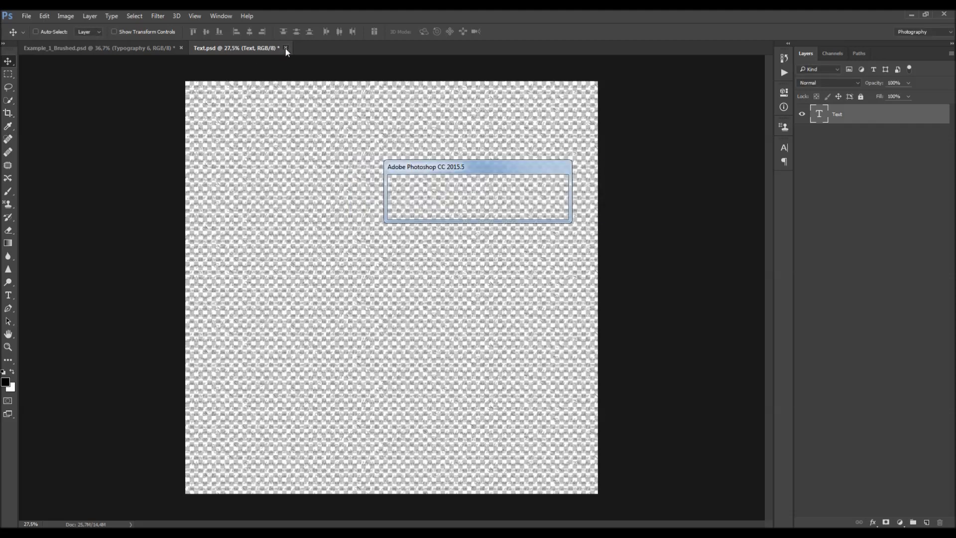
{"action": "left_click", "coordinate": [479, 209]}
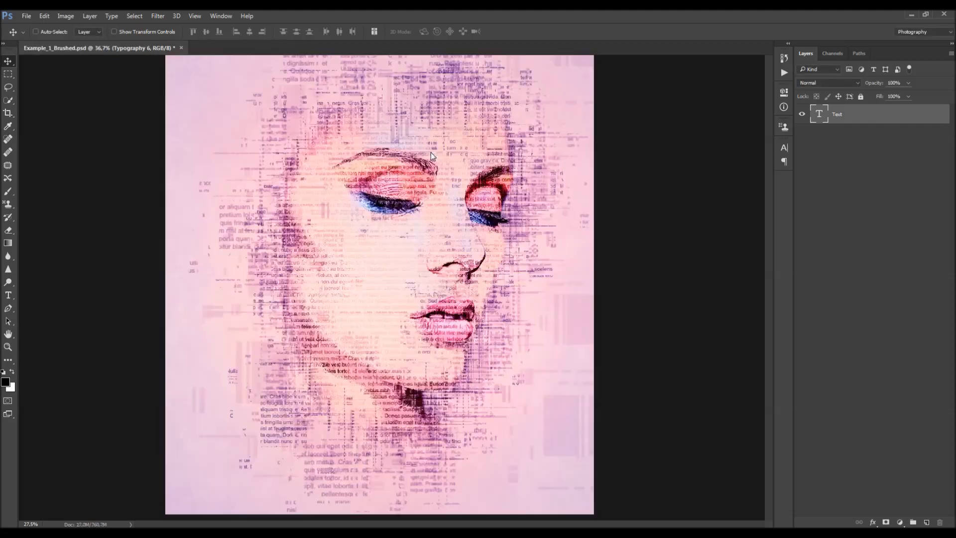
{"action": "left_click", "coordinate": [785, 74]}
{"action": "left_click", "coordinate": [694, 77]}
{"action": "left_click", "coordinate": [732, 98]}
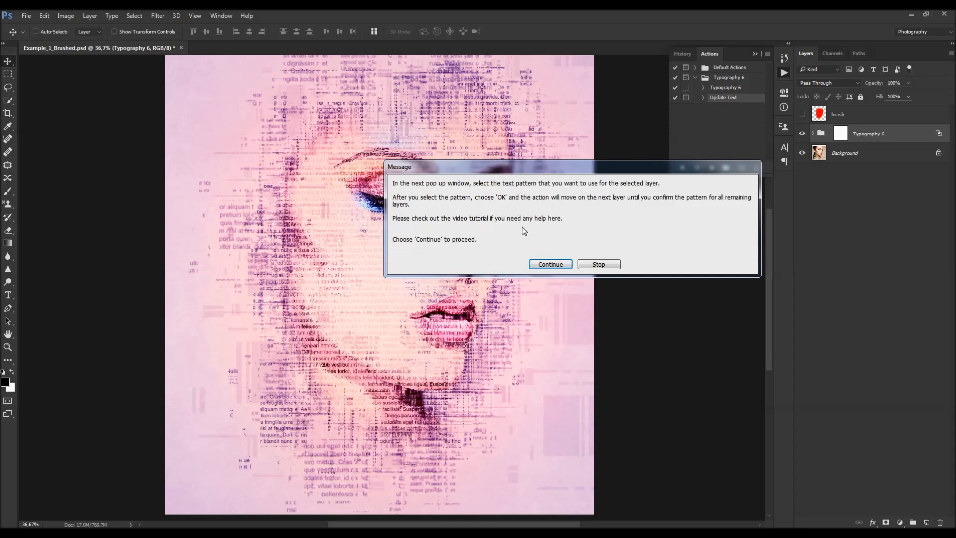
{"action": "left_click", "coordinate": [548, 264]}
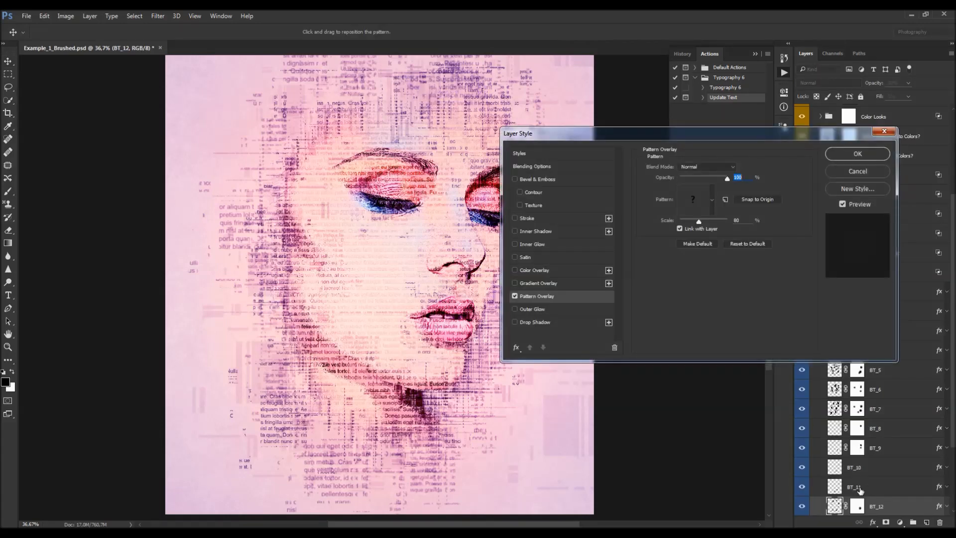
- Pick the new text pattern for the BT_12 layer's Pattern Overlay and confirm
{"action": "left_click", "coordinate": [697, 200]}
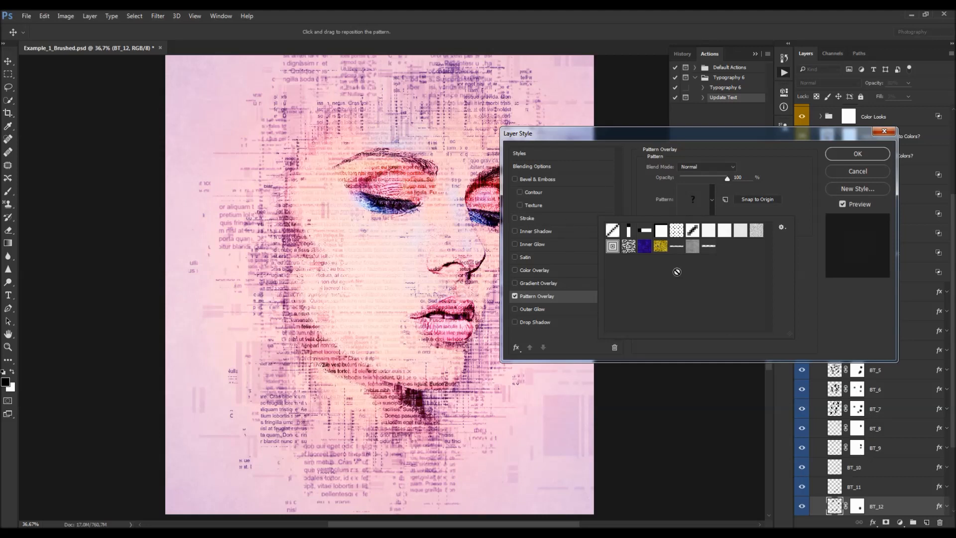
{"action": "left_click", "coordinate": [709, 249]}
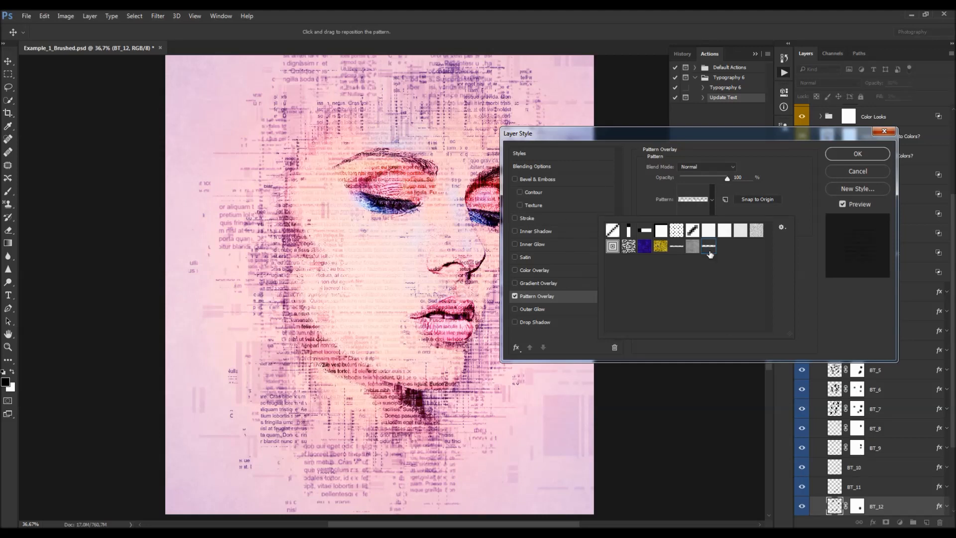
{"action": "left_click", "coordinate": [812, 287]}
{"action": "left_click", "coordinate": [857, 154]}
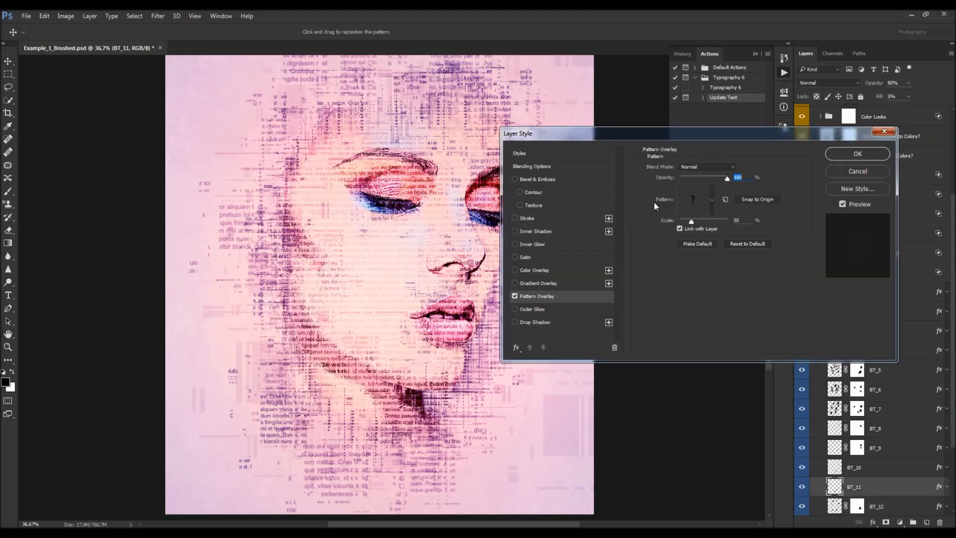
- Apply the new text pattern to the Pattern Overlay of layers BT_11 and BT_10
{"action": "left_click", "coordinate": [694, 199]}
{"action": "left_click", "coordinate": [709, 245]}
{"action": "left_click", "coordinate": [857, 154]}
{"action": "left_click", "coordinate": [857, 154]}
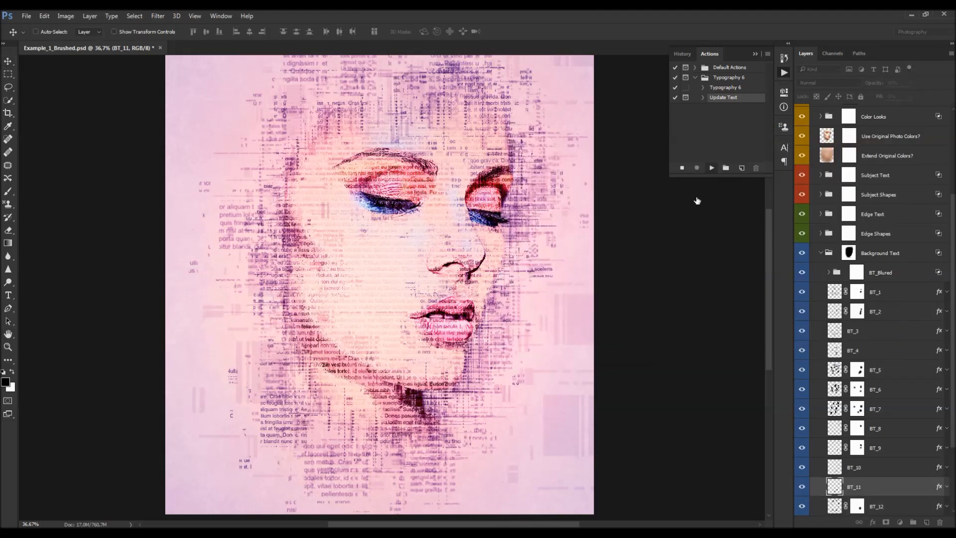
{"action": "left_click", "coordinate": [695, 199]}
{"action": "left_click", "coordinate": [709, 246]}
{"action": "left_click", "coordinate": [857, 154]}
{"action": "left_click", "coordinate": [857, 154]}
- Apply the new text pattern to the Pattern Overlay of layers BT_9, BT_8 and BT_7
{"action": "double_click", "coordinate": [902, 447]}
{"action": "left_click", "coordinate": [694, 199]}
{"action": "left_click", "coordinate": [709, 245]}
{"action": "left_click", "coordinate": [857, 153]}
{"action": "left_click", "coordinate": [857, 154]}
{"action": "double_click", "coordinate": [901, 429]}
{"action": "left_click", "coordinate": [695, 199]}
{"action": "left_click", "coordinate": [709, 245]}
{"action": "left_click", "coordinate": [856, 154]}
{"action": "left_click", "coordinate": [857, 154]}
{"action": "double_click", "coordinate": [901, 409]}
{"action": "left_click", "coordinate": [695, 200]}
{"action": "left_click", "coordinate": [709, 246]}
- Apply the new text pattern to the Pattern Overlay of layers BT_6, BT_5 and BT_4
{"action": "left_click", "coordinate": [856, 154]}
{"action": "left_click", "coordinate": [857, 154]}
{"action": "double_click", "coordinate": [901, 389]}
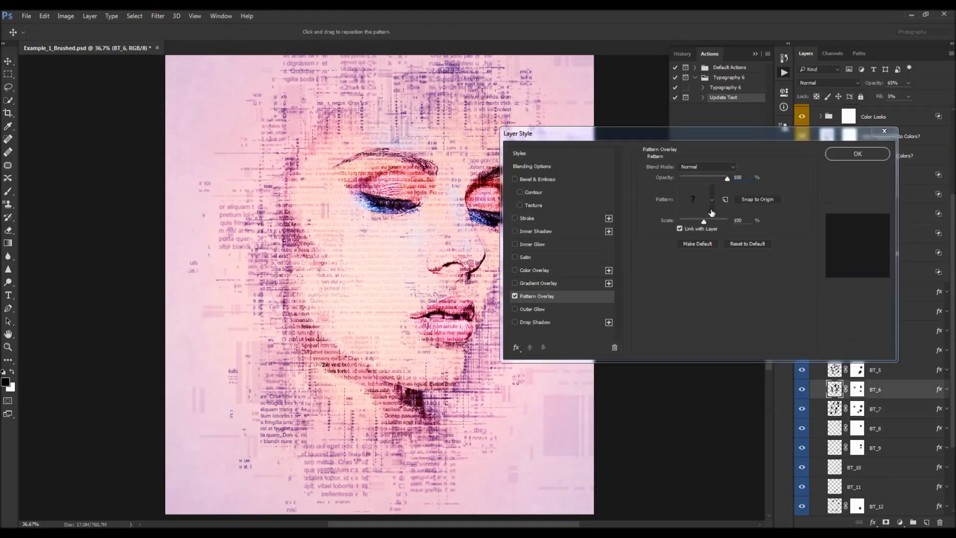
{"action": "left_click", "coordinate": [694, 199]}
{"action": "left_click", "coordinate": [709, 246]}
{"action": "left_click", "coordinate": [857, 154]}
{"action": "left_click", "coordinate": [857, 154]}
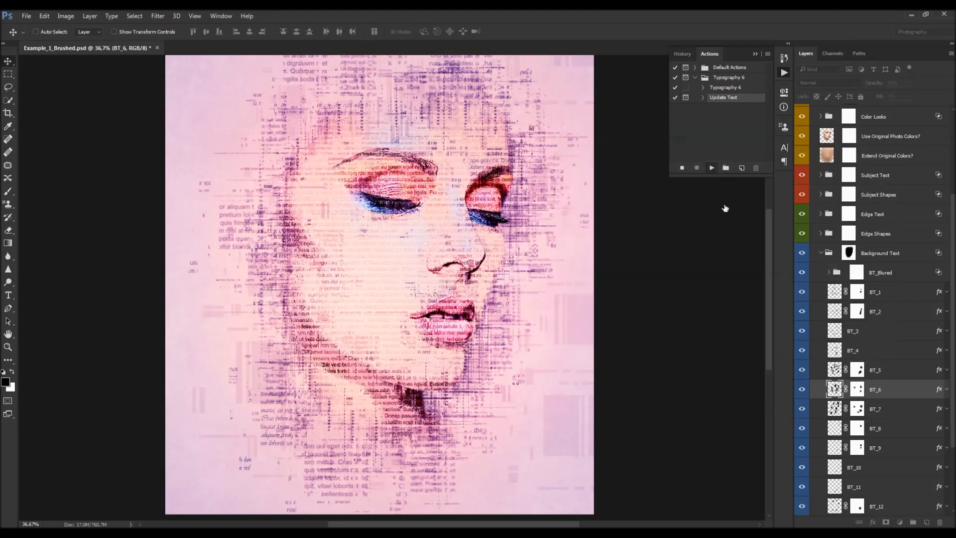
{"action": "double_click", "coordinate": [901, 370]}
{"action": "left_click", "coordinate": [694, 199]}
{"action": "left_click", "coordinate": [709, 246]}
{"action": "left_click", "coordinate": [857, 154]}
{"action": "left_click", "coordinate": [857, 154]}
{"action": "double_click", "coordinate": [901, 350]}
{"action": "left_click", "coordinate": [694, 200]}
{"action": "left_click", "coordinate": [709, 246]}
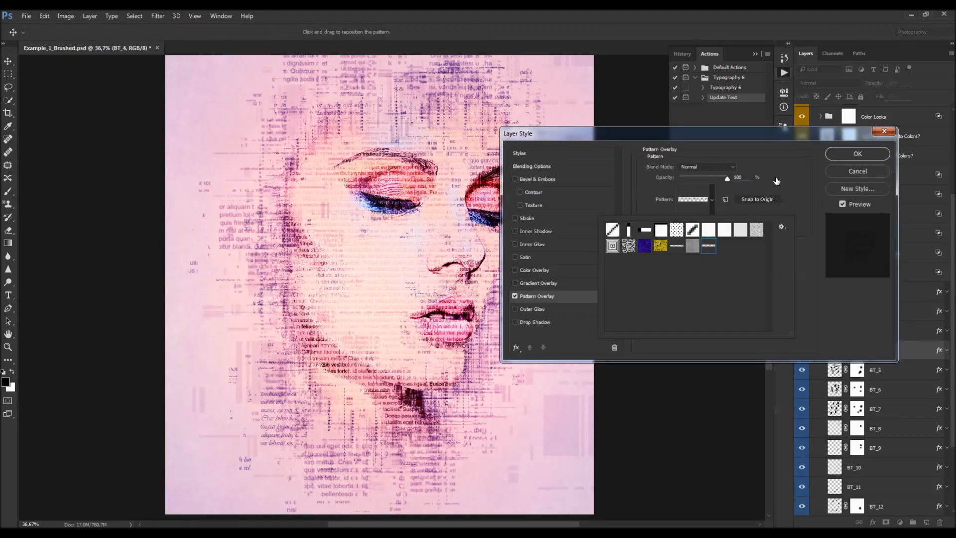
{"action": "left_click", "coordinate": [857, 154]}
- Apply the new text pattern to the Pattern Overlay of layers BT_3, BT_2 and BT_1
{"action": "left_click", "coordinate": [857, 154]}
{"action": "key", "text": "alt+bracketright"}
{"action": "double_click", "coordinate": [901, 331]}
{"action": "left_click", "coordinate": [694, 199]}
{"action": "left_click", "coordinate": [709, 245]}
{"action": "left_click", "coordinate": [857, 153]}
{"action": "left_click", "coordinate": [857, 154]}
{"action": "key", "text": "alt+bracketright"}
{"action": "double_click", "coordinate": [901, 311]}
{"action": "left_click", "coordinate": [694, 199]}
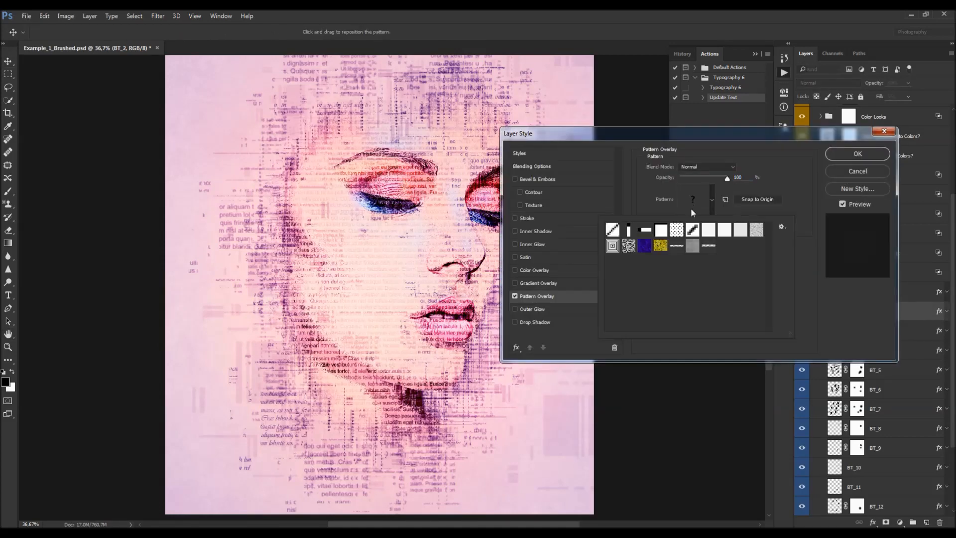
{"action": "left_click", "coordinate": [709, 245]}
{"action": "left_click", "coordinate": [857, 153]}
{"action": "left_click", "coordinate": [857, 154]}
{"action": "key", "text": "alt+bracketright"}
{"action": "double_click", "coordinate": [901, 291]}
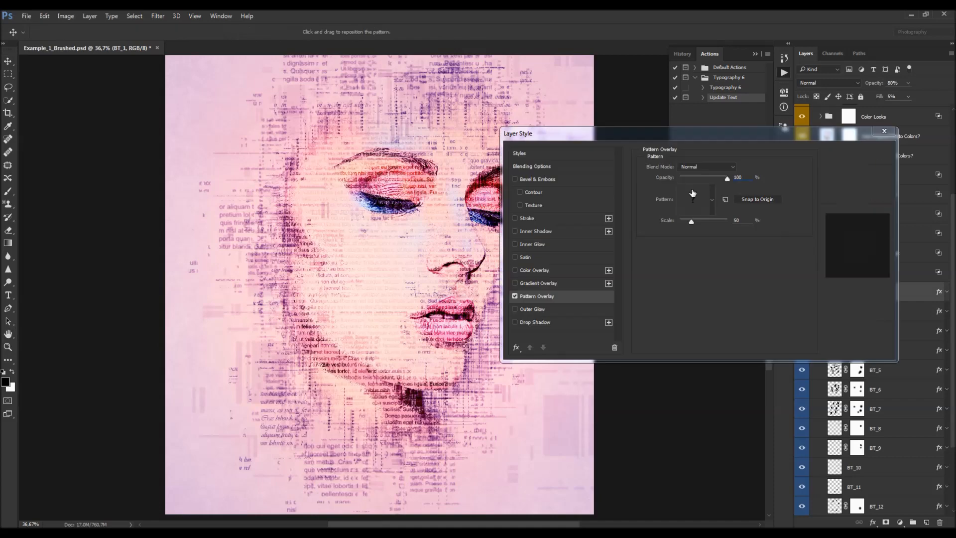
{"action": "left_click", "coordinate": [695, 199]}
{"action": "left_click", "coordinate": [709, 245]}
{"action": "left_click", "coordinate": [844, 155]}
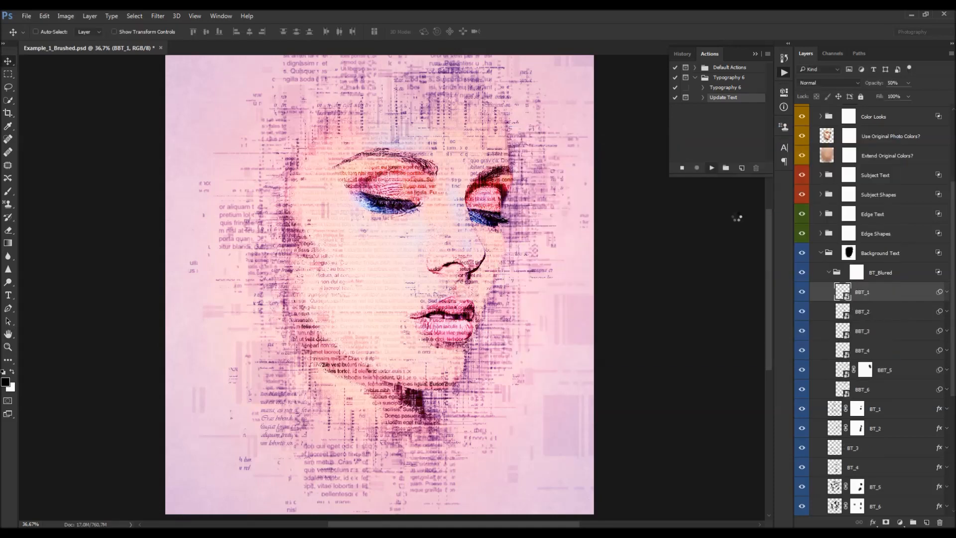
- Apply the new text pattern to the Pattern Overlay inside the smart objects of BBT_1, BBT_2 and BBT_3
{"action": "left_click", "coordinate": [699, 200]}
{"action": "left_click", "coordinate": [709, 246]}
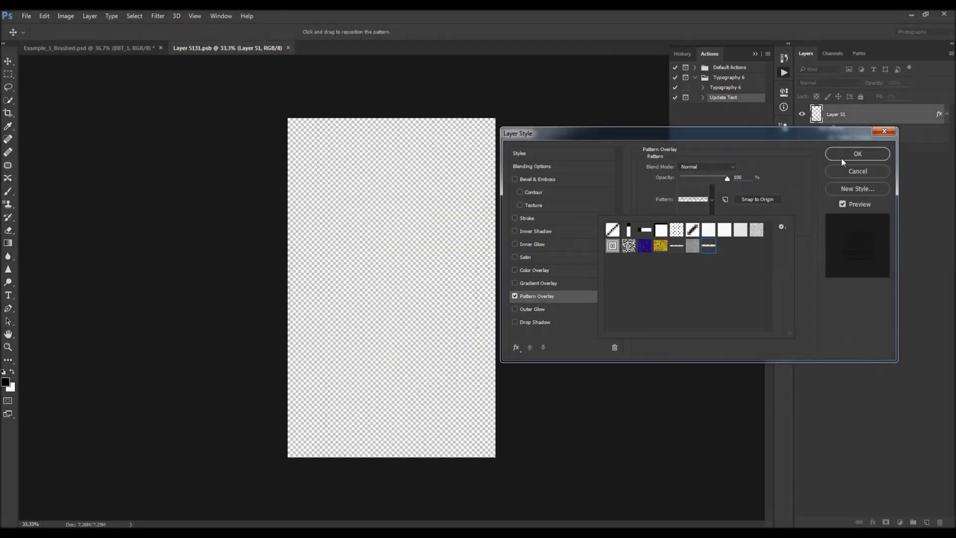
{"action": "left_click", "coordinate": [837, 157]}
{"action": "left_click", "coordinate": [836, 157]}
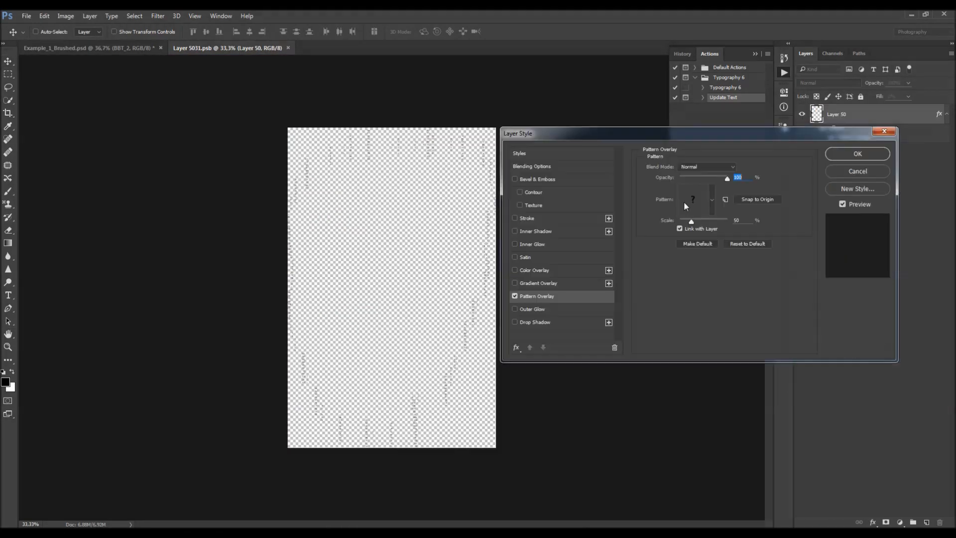
{"action": "left_click", "coordinate": [685, 202]}
{"action": "left_click", "coordinate": [709, 245]}
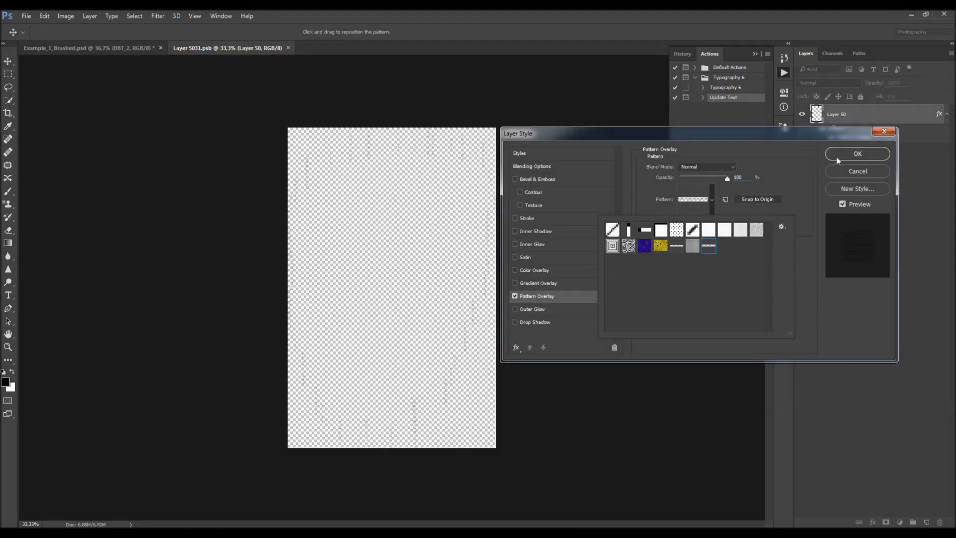
{"action": "left_click", "coordinate": [830, 160]}
{"action": "left_click", "coordinate": [829, 159]}
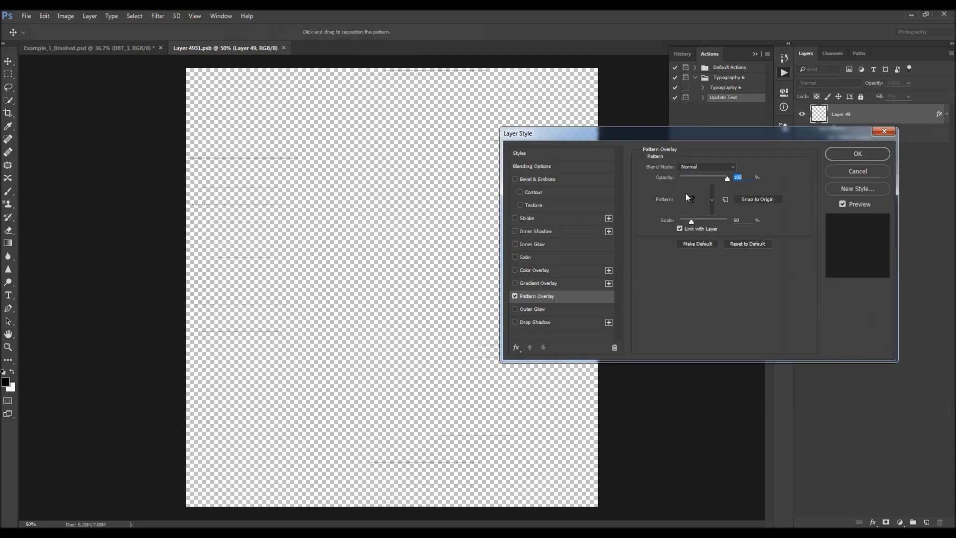
{"action": "left_click", "coordinate": [685, 194]}
{"action": "left_click", "coordinate": [709, 246]}
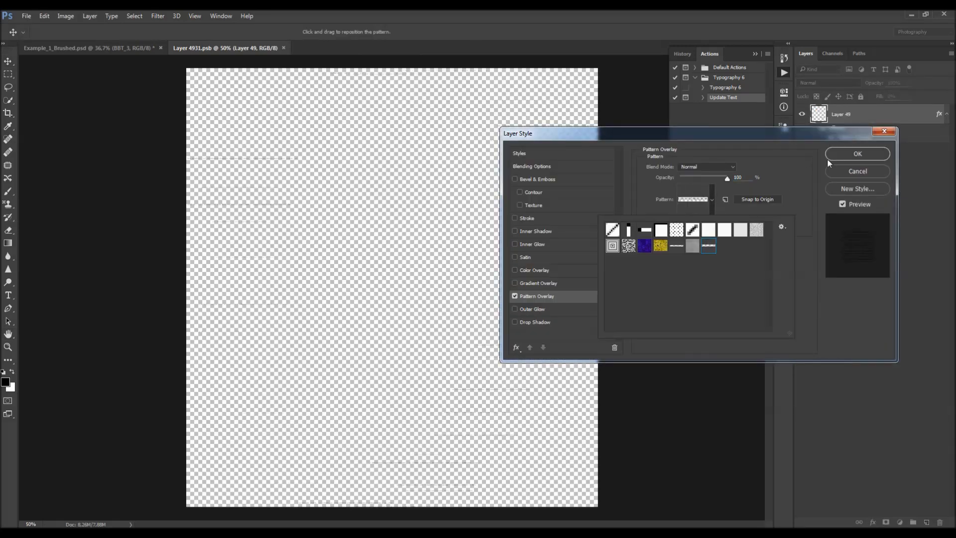
{"action": "left_click", "coordinate": [829, 160]}
{"action": "left_click", "coordinate": [829, 160]}
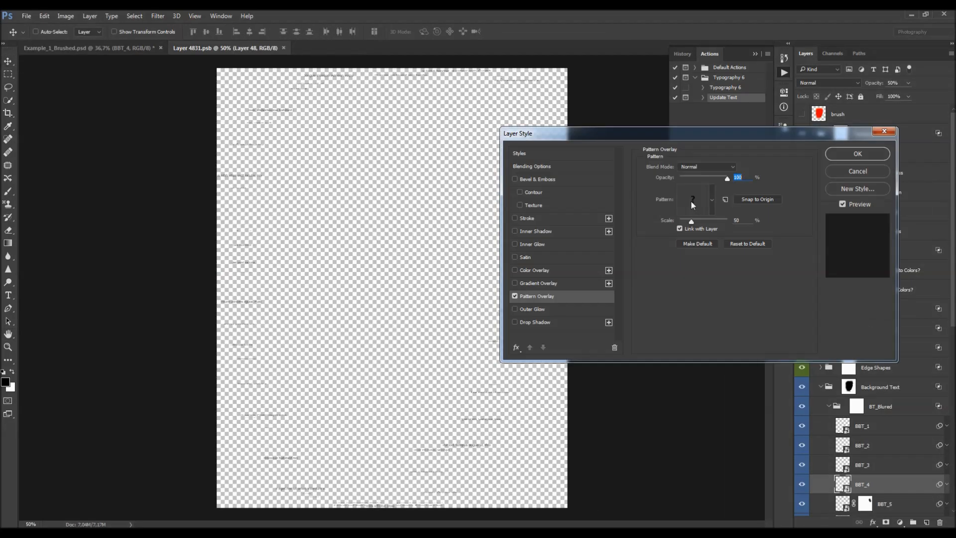
- Apply the new text pattern to the Pattern Overlay inside the smart objects of BBT_4, BBT_5 and BBT_6
{"action": "left_click", "coordinate": [692, 201]}
{"action": "left_click", "coordinate": [708, 245]}
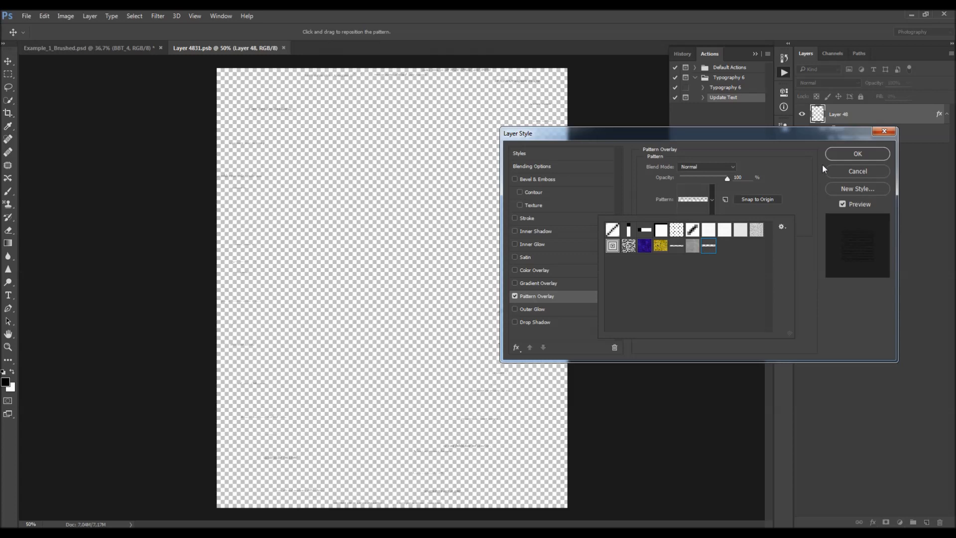
{"action": "left_click", "coordinate": [828, 158]}
{"action": "left_click", "coordinate": [829, 159]}
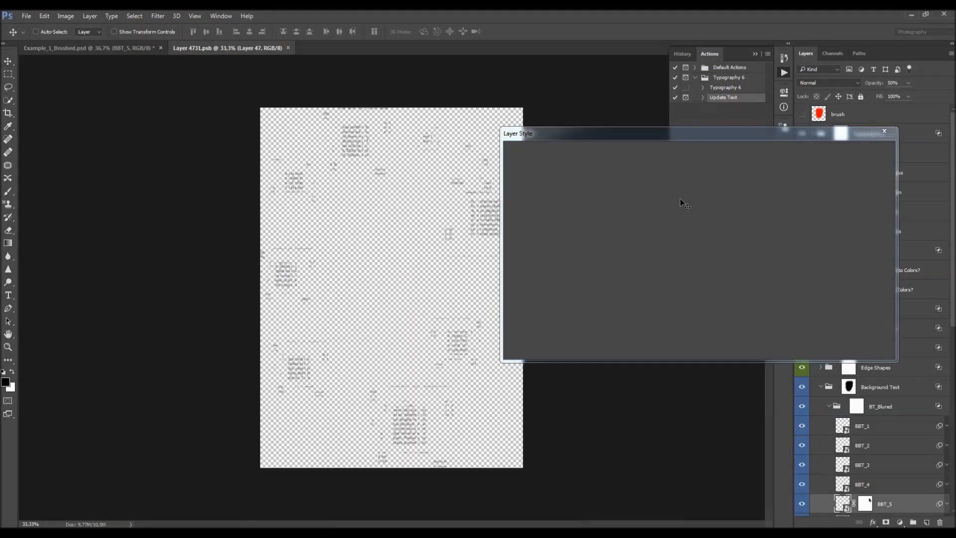
{"action": "left_click", "coordinate": [692, 200]}
{"action": "left_click", "coordinate": [709, 245]}
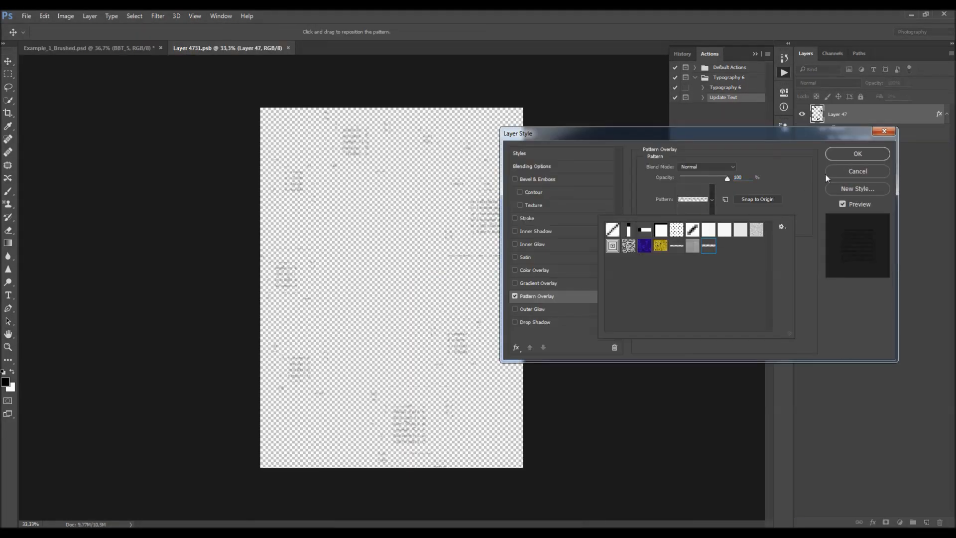
{"action": "left_click", "coordinate": [829, 159]}
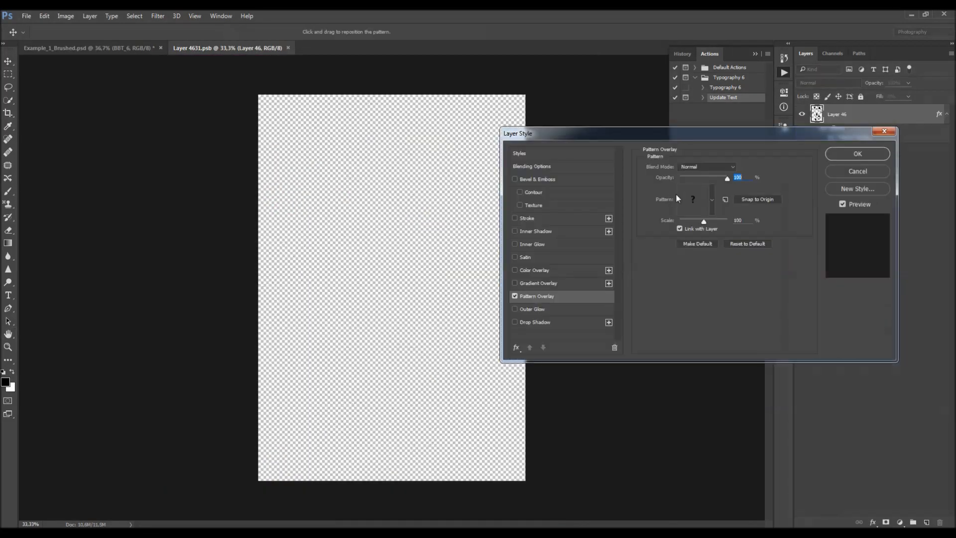
{"action": "left_click", "coordinate": [677, 197]}
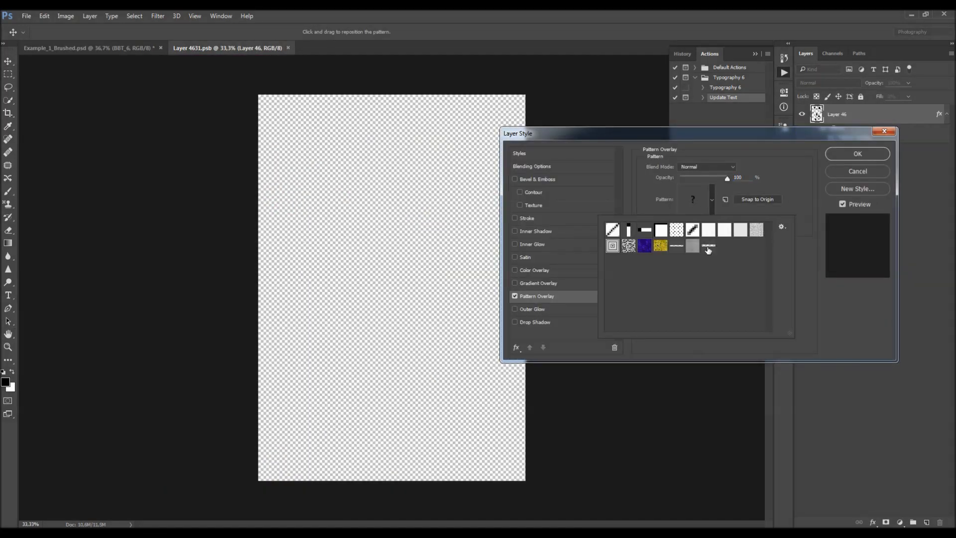
{"action": "left_click", "coordinate": [708, 246]}
{"action": "left_click", "coordinate": [837, 157]}
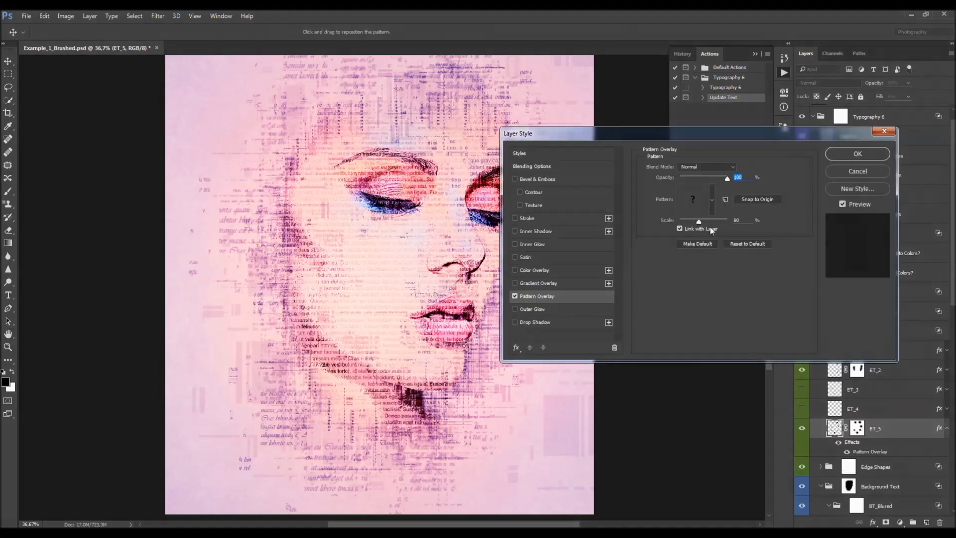
- Apply the new text pattern to the Pattern Overlay of edge text layers ET_5, ET_4 and ET_3
{"action": "left_click", "coordinate": [711, 199]}
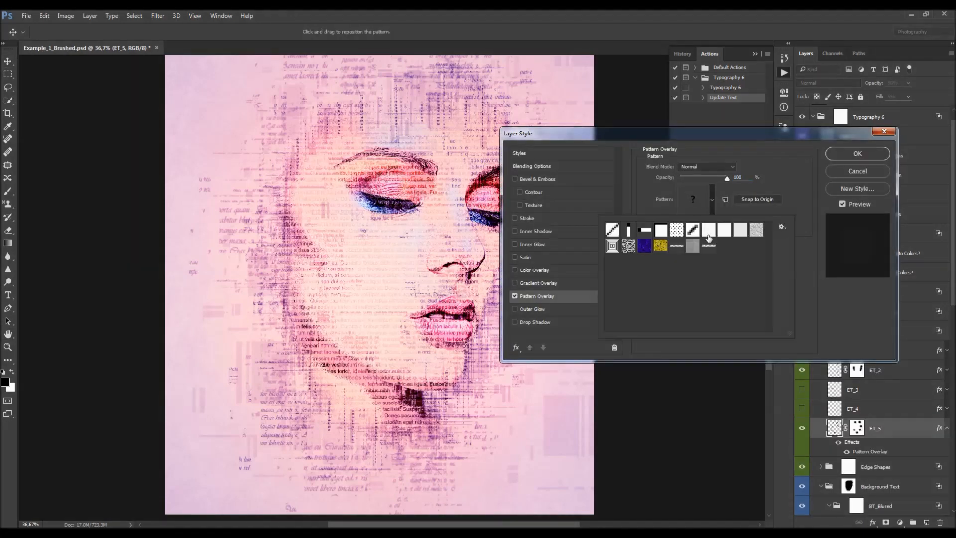
{"action": "left_click", "coordinate": [858, 153]}
{"action": "double_click", "coordinate": [869, 407]}
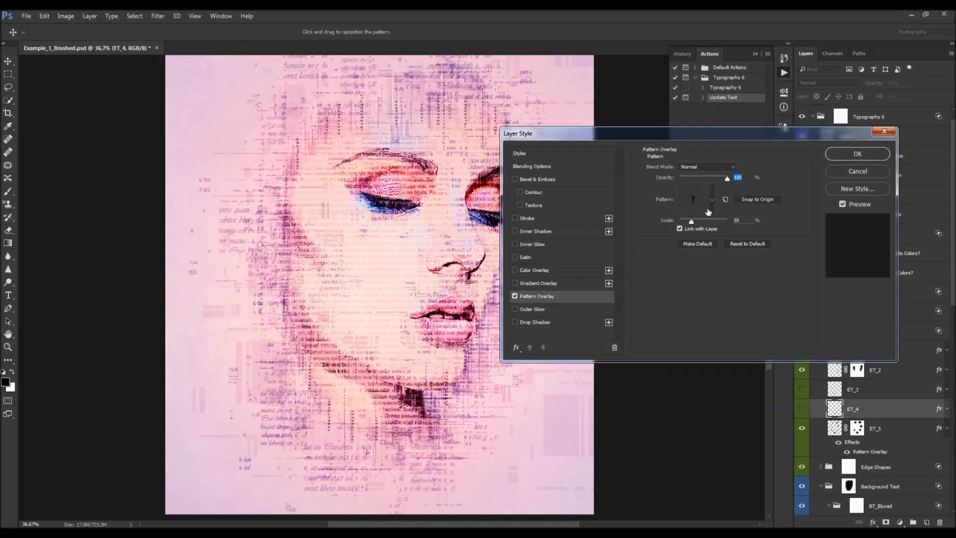
{"action": "left_click", "coordinate": [712, 199]}
{"action": "left_click", "coordinate": [854, 152]}
{"action": "double_click", "coordinate": [877, 388]}
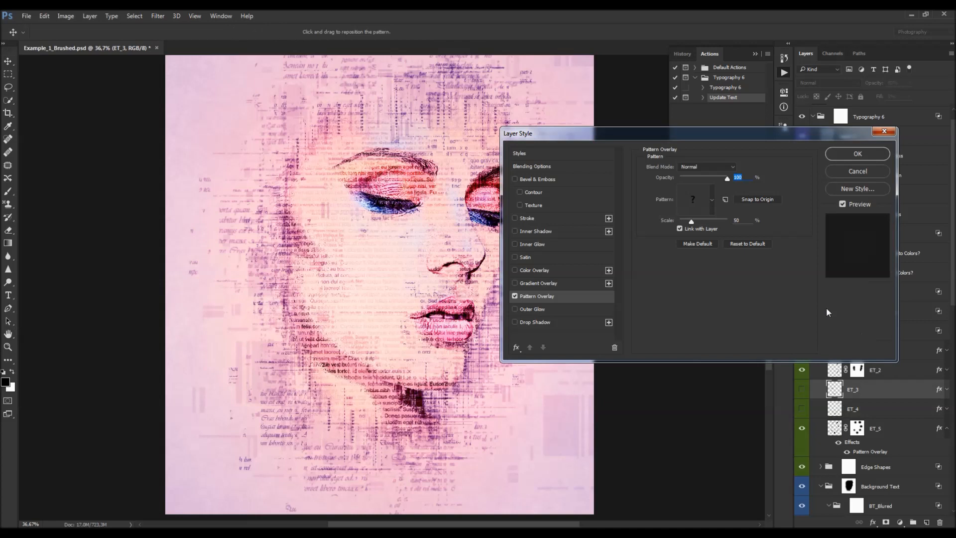
{"action": "left_click", "coordinate": [695, 199]}
{"action": "left_click", "coordinate": [858, 154]}
- Apply the new text pattern to the Pattern Overlay of edge text layers ET_2 and ET_1
{"action": "double_click", "coordinate": [876, 369]}
{"action": "left_click", "coordinate": [693, 193]}
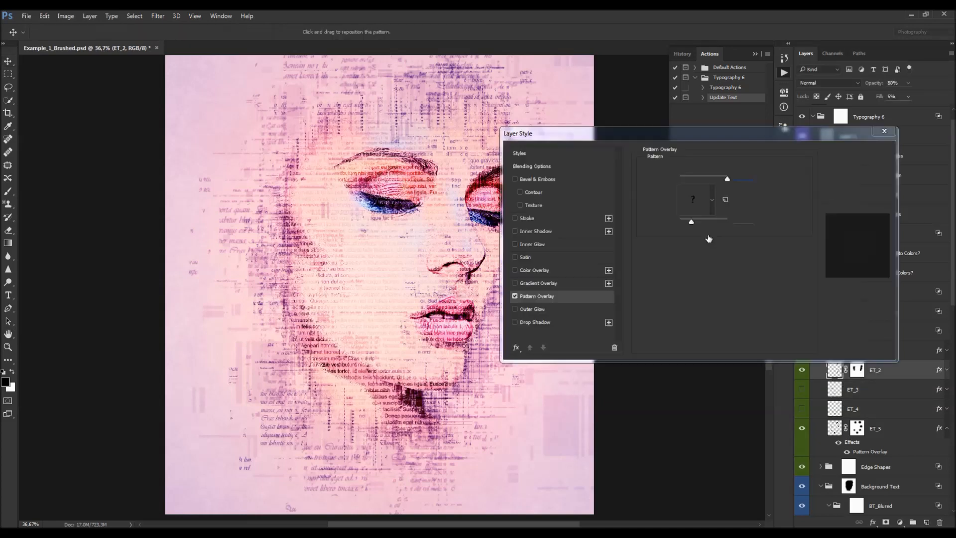
{"action": "left_click", "coordinate": [707, 246]}
{"action": "key", "text": "Return"}
{"action": "key", "text": "Return"}
{"action": "double_click", "coordinate": [875, 350]}
{"action": "left_click", "coordinate": [693, 194]}
{"action": "left_click", "coordinate": [707, 248]}
{"action": "key", "text": "Return"}
{"action": "key", "text": "Return"}
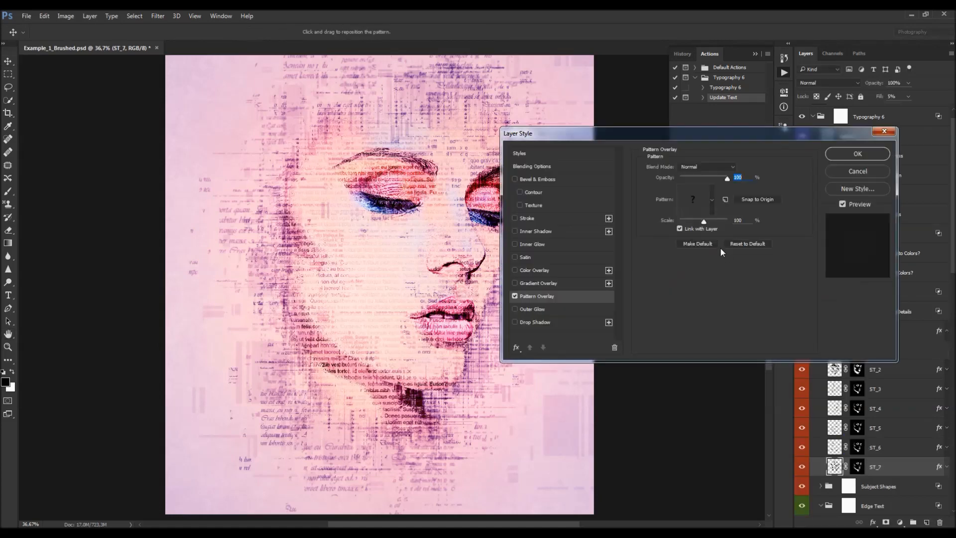
- Apply the new text pattern to the Pattern Overlay of subject text layers ST_7, ST_6 and ST_5
{"action": "left_click", "coordinate": [693, 194]}
{"action": "left_click", "coordinate": [707, 246]}
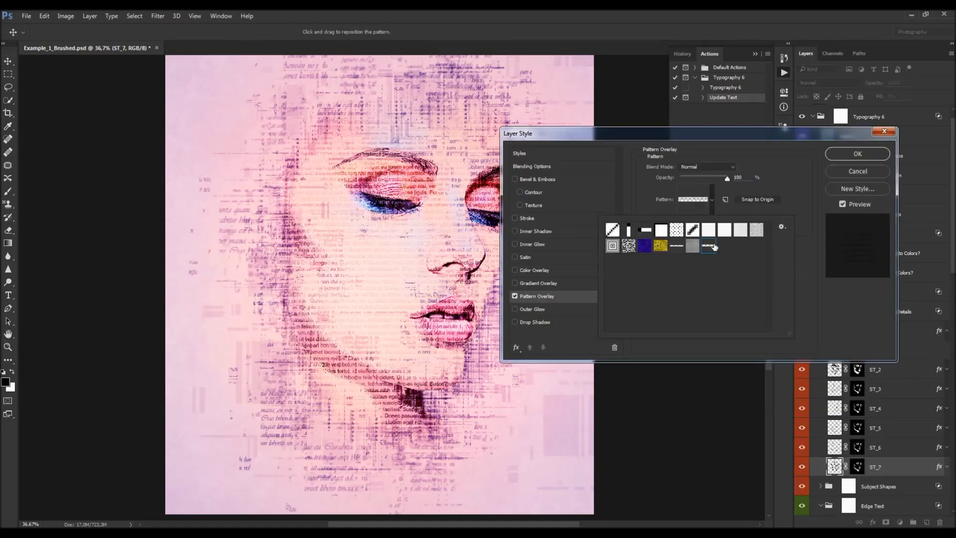
{"action": "key", "text": "Return"}
{"action": "key", "text": "Return"}
{"action": "double_click", "coordinate": [906, 447]}
{"action": "left_click", "coordinate": [693, 198]}
{"action": "left_click", "coordinate": [709, 246]}
{"action": "key", "text": "Return"}
{"action": "key", "text": "Return"}
{"action": "double_click", "coordinate": [906, 428]}
{"action": "left_click", "coordinate": [692, 199]}
{"action": "left_click", "coordinate": [723, 252]}
{"action": "key", "text": "Return"}
{"action": "key", "text": "Return"}
- Apply the new text pattern to the Pattern Overlay of subject text layers ST_4, ST_3, ST_2 and ST_1
{"action": "double_click", "coordinate": [906, 408]}
{"action": "left_click", "coordinate": [692, 198]}
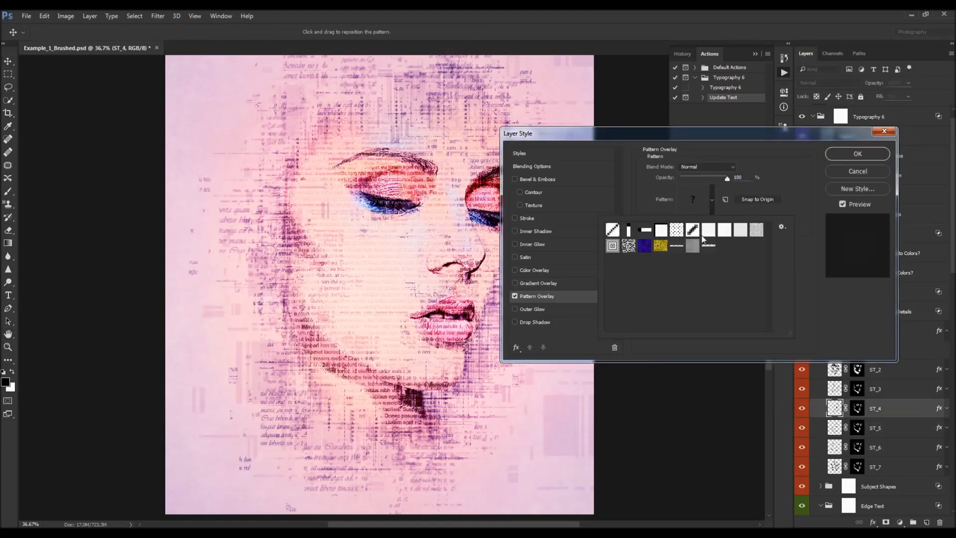
{"action": "key", "text": "Return"}
{"action": "key", "text": "Return"}
{"action": "double_click", "coordinate": [906, 389]}
{"action": "left_click", "coordinate": [692, 198]}
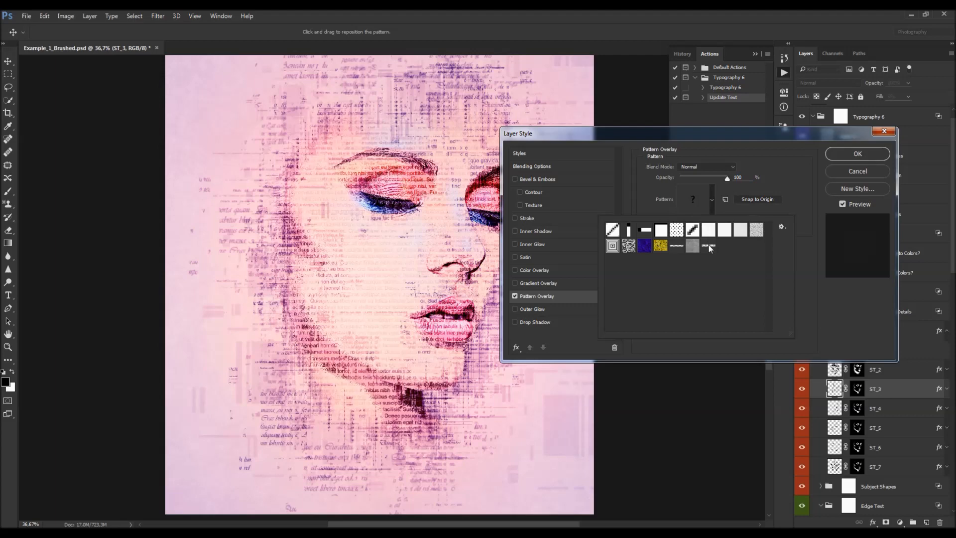
{"action": "key", "text": "Return"}
{"action": "key", "text": "Return"}
{"action": "double_click", "coordinate": [906, 369]}
{"action": "left_click", "coordinate": [693, 200]}
{"action": "left_click", "coordinate": [708, 246]}
{"action": "key", "text": "Return"}
{"action": "key", "text": "Return"}
{"action": "double_click", "coordinate": [907, 350]}
{"action": "left_click", "coordinate": [692, 198]}
{"action": "left_click", "coordinate": [707, 245]}
{"action": "key", "text": "Return"}
- Apply the new text pattern to the Pattern Overlay of layers RMDT_7, RMDT_6 and RMDT_5
{"action": "key", "text": "Return"}
{"action": "double_click", "coordinate": [916, 467]}
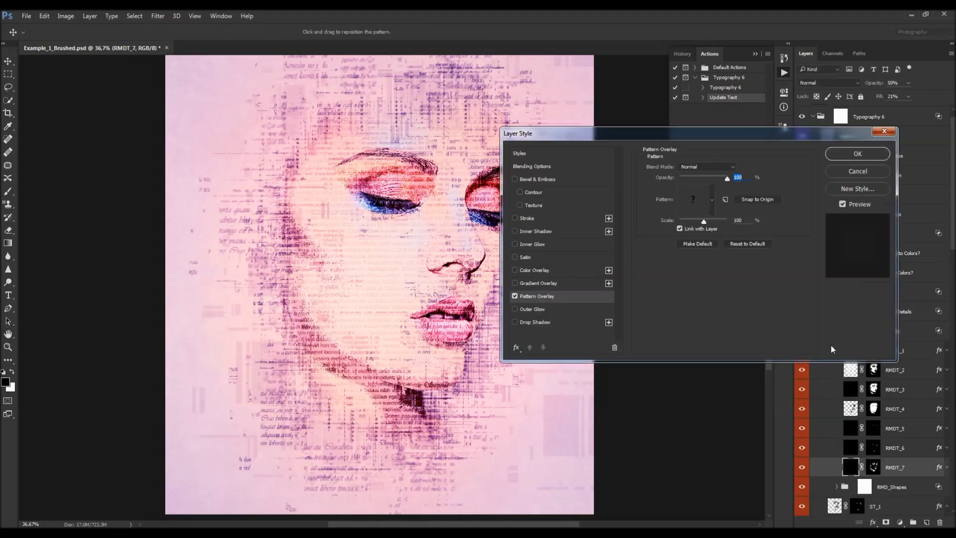
{"action": "left_click", "coordinate": [692, 200]}
{"action": "left_click", "coordinate": [708, 245]}
{"action": "key", "text": "Return"}
{"action": "key", "text": "Return"}
{"action": "double_click", "coordinate": [916, 448]}
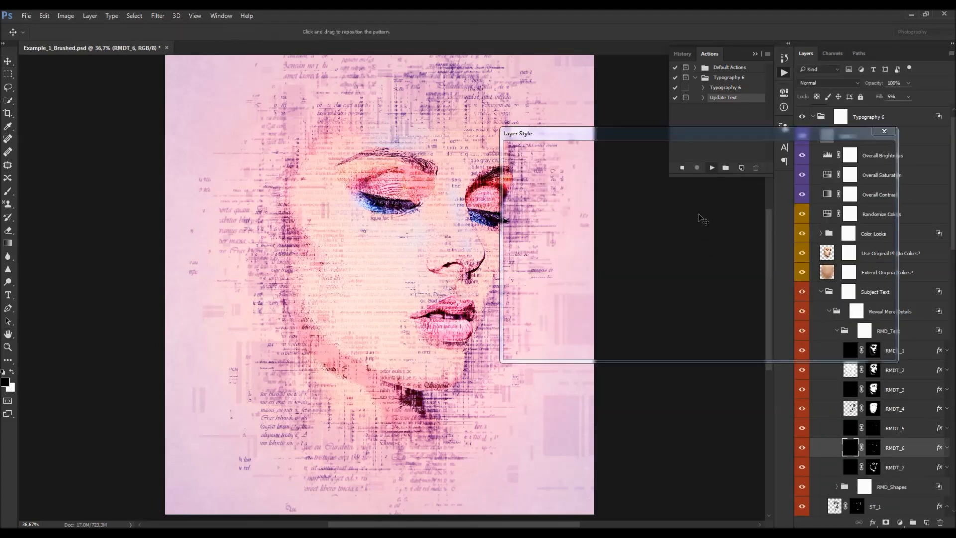
{"action": "left_click", "coordinate": [699, 203]}
{"action": "left_click", "coordinate": [708, 245]}
{"action": "key", "text": "Return"}
{"action": "key", "text": "Return"}
{"action": "double_click", "coordinate": [917, 428]}
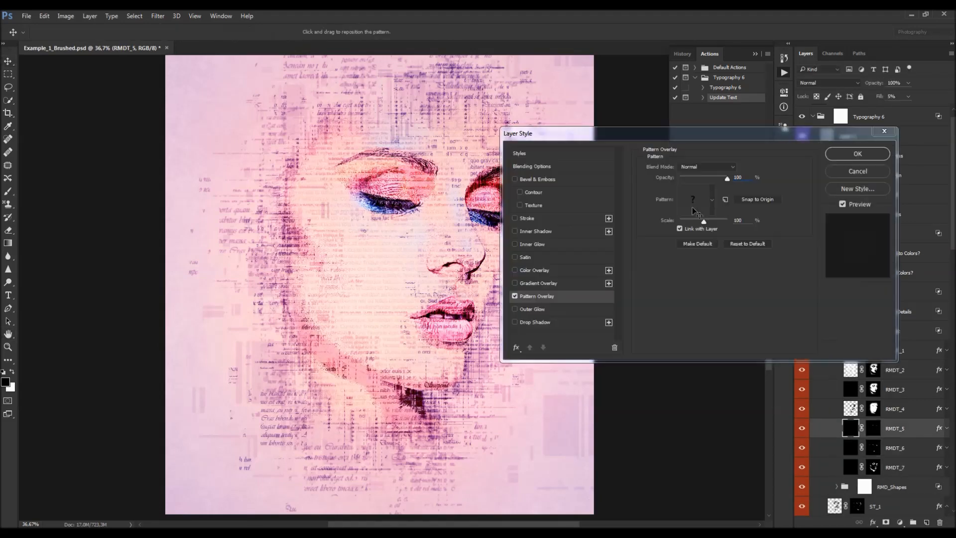
{"action": "left_click", "coordinate": [691, 200]}
{"action": "left_click", "coordinate": [707, 245]}
{"action": "key", "text": "Return"}
{"action": "key", "text": "Return"}
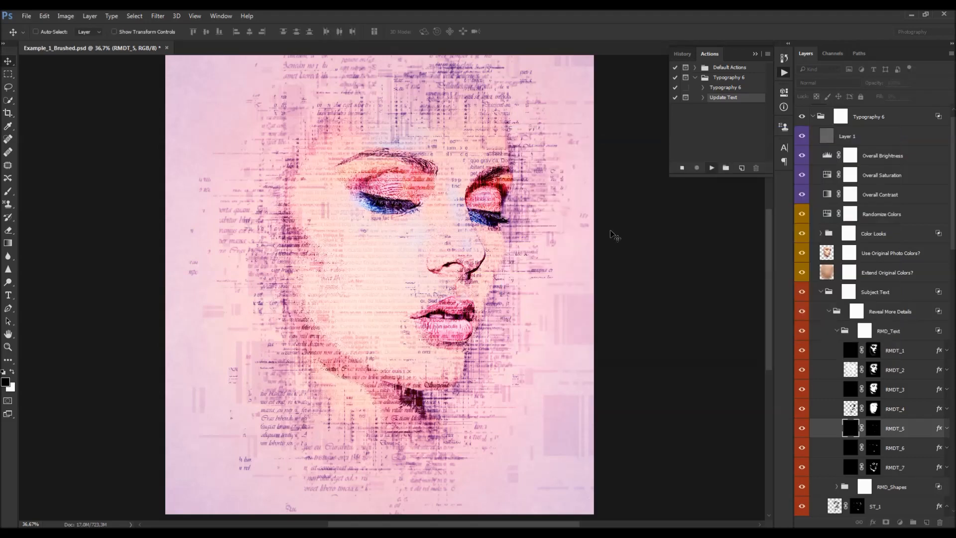
- Apply the new text pattern to the Pattern Overlay of layers RMDT_4 and RMDT_3
{"action": "double_click", "coordinate": [916, 409]}
{"action": "left_click", "coordinate": [692, 201]}
{"action": "left_click", "coordinate": [707, 245]}
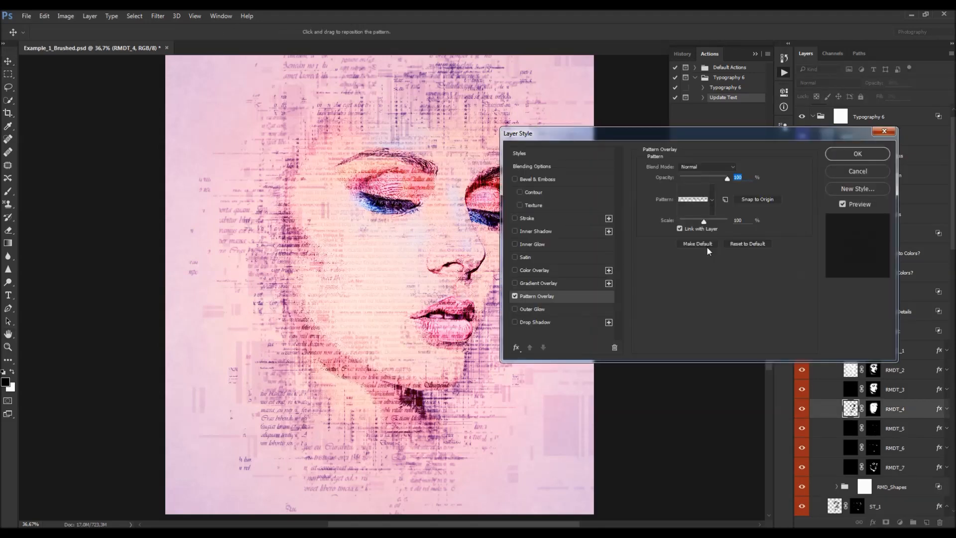
{"action": "key", "text": "Return"}
{"action": "key", "text": "Return"}
{"action": "double_click", "coordinate": [916, 390]}
{"action": "left_click", "coordinate": [692, 200]}
{"action": "left_click", "coordinate": [708, 245]}
{"action": "key", "text": "Return"}
- Apply the new text pattern to the Pattern Overlay of layers RMDT_2 and RMDT_1
{"action": "key", "text": "Return"}
{"action": "double_click", "coordinate": [916, 370]}
{"action": "left_click", "coordinate": [691, 203]}
{"action": "left_click", "coordinate": [708, 245]}
{"action": "key", "text": "Return"}
{"action": "key", "text": "Return"}
{"action": "key", "text": "alt+bracketright"}
{"action": "key", "text": "F2"}
{"action": "left_click", "coordinate": [691, 203]}
{"action": "left_click", "coordinate": [697, 248]}
{"action": "left_click", "coordinate": [709, 246]}
{"action": "key", "text": "Return"}
{"action": "key", "text": "Return"}
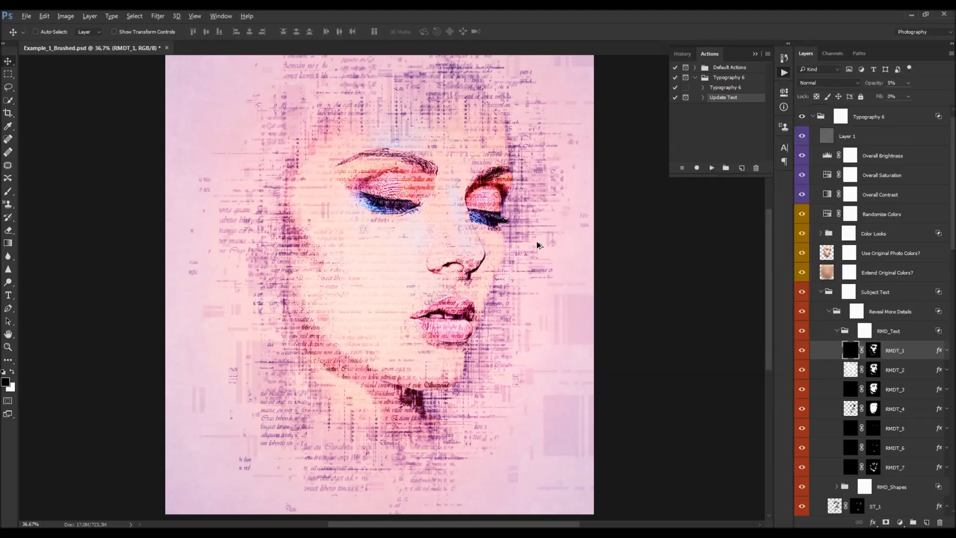
- Inspect the Pattern Overlay settings of layer RMDT_1
{"action": "scroll", "coordinate": [461, 227], "scroll_direction": "down", "scroll_amount": 1}
{"action": "scroll", "coordinate": [425, 255], "scroll_direction": "up", "scroll_amount": 2}
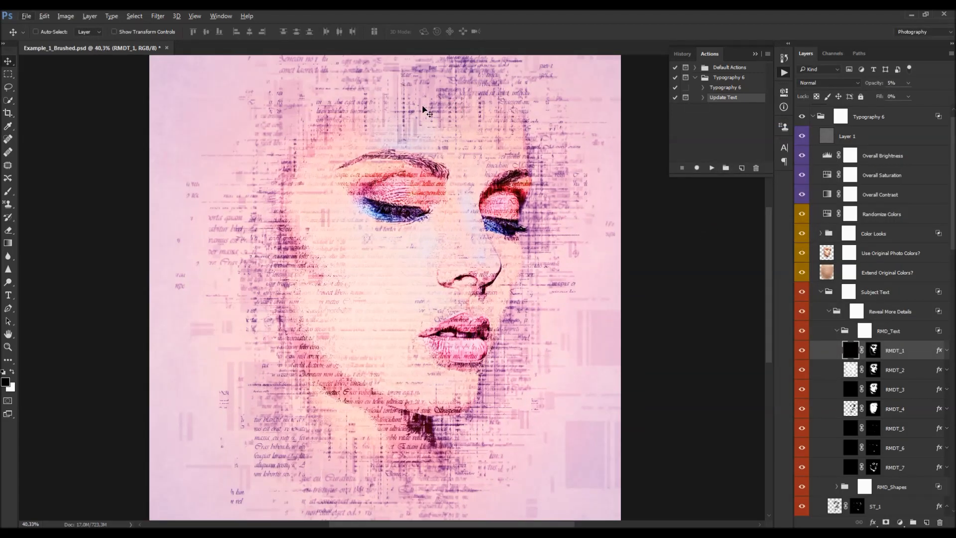
{"action": "scroll", "coordinate": [363, 277], "scroll_direction": "down", "scroll_amount": 2}
{"action": "scroll", "coordinate": [687, 348], "scroll_direction": "down", "scroll_amount": 1}
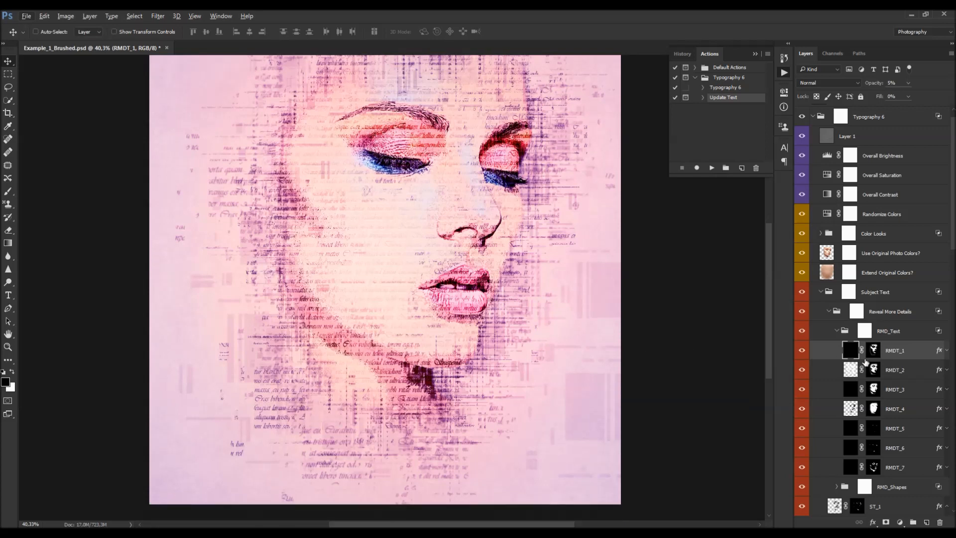
{"action": "left_click", "coordinate": [945, 350]}
{"action": "double_click", "coordinate": [891, 373]}
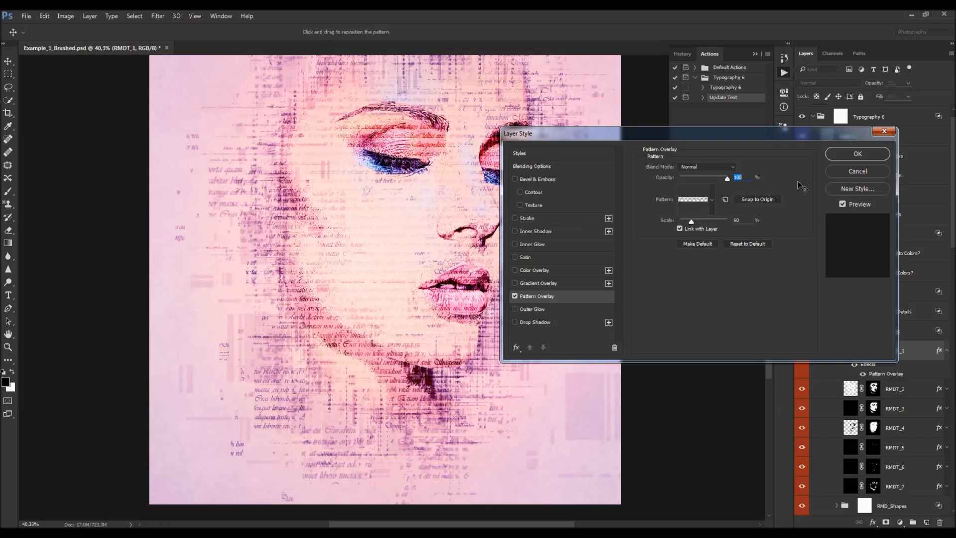
{"action": "left_click", "coordinate": [858, 173]}
- Try to reposition the Pattern Overlay pattern of layer RMDT_7 on the canvas
{"action": "scroll", "coordinate": [896, 401], "scroll_direction": "down", "scroll_amount": 3}
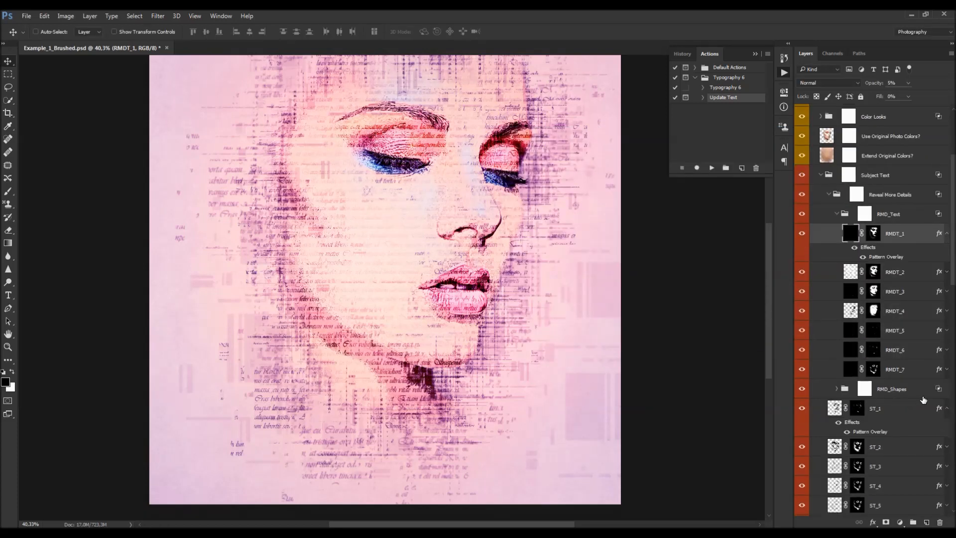
{"action": "left_click", "coordinate": [946, 372]}
{"action": "double_click", "coordinate": [886, 393]}
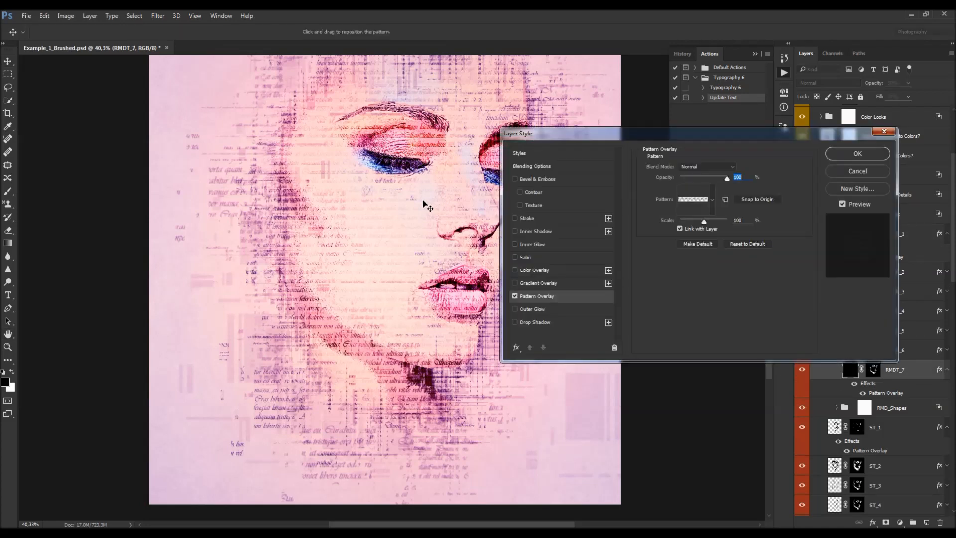
{"action": "left_click_drag", "start_coordinate": [395, 262], "coordinate": [357, 300]}
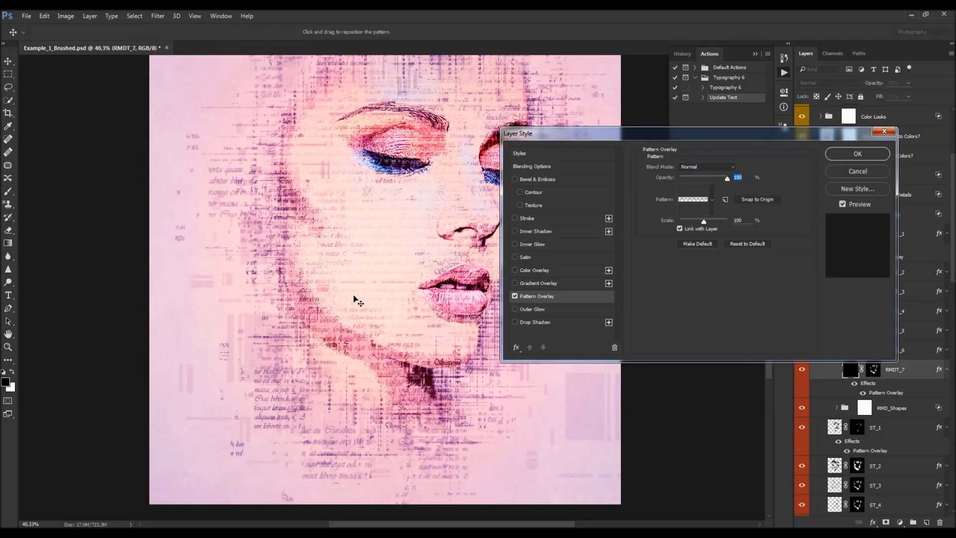
{"action": "left_click_drag", "start_coordinate": [383, 357], "coordinate": [406, 385]}
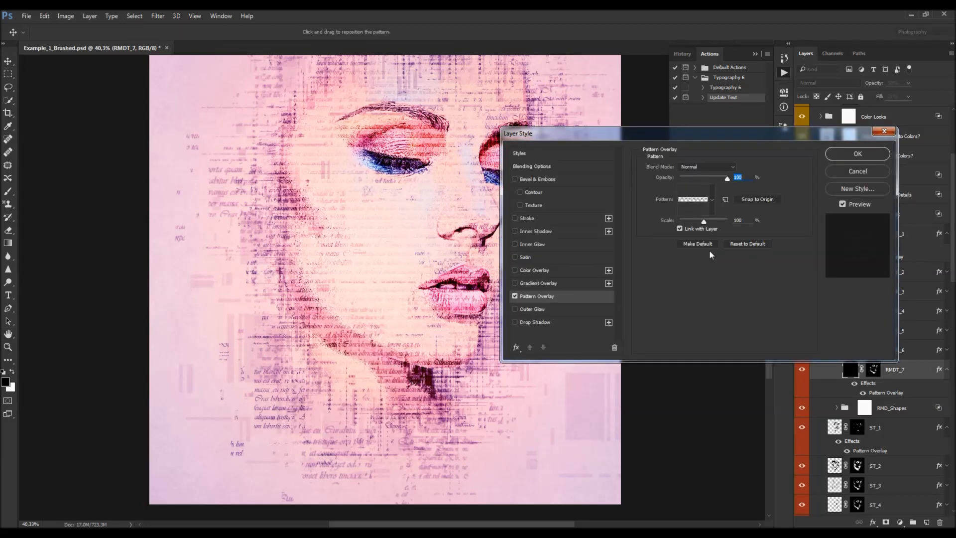
{"action": "left_click", "coordinate": [846, 173]}
- Try deleting Layer 1 at the top of the Typography 6 group, then undo the deletion
{"action": "scroll", "coordinate": [871, 285], "scroll_direction": "up", "scroll_amount": 5}
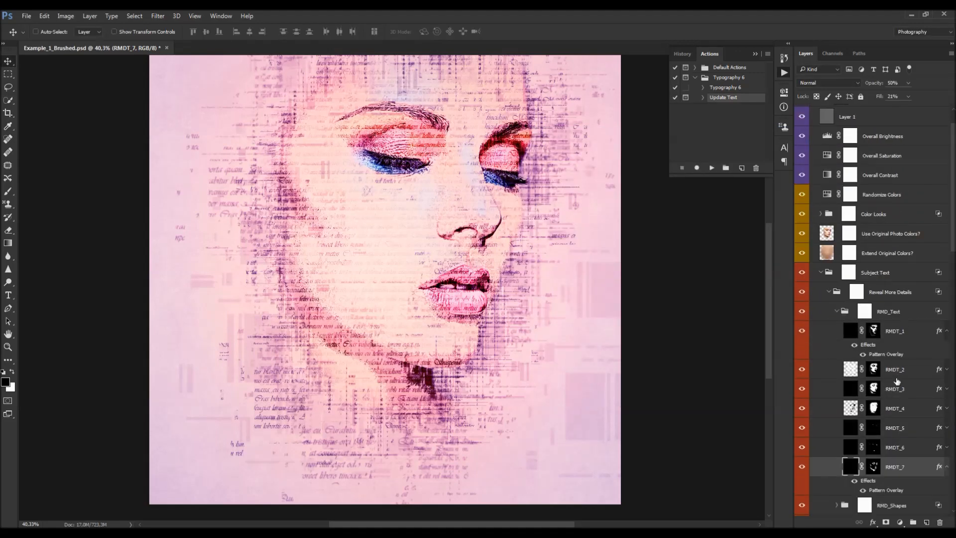
{"action": "scroll", "coordinate": [859, 312], "scroll_direction": "up", "scroll_amount": 1}
{"action": "left_click", "coordinate": [822, 296]}
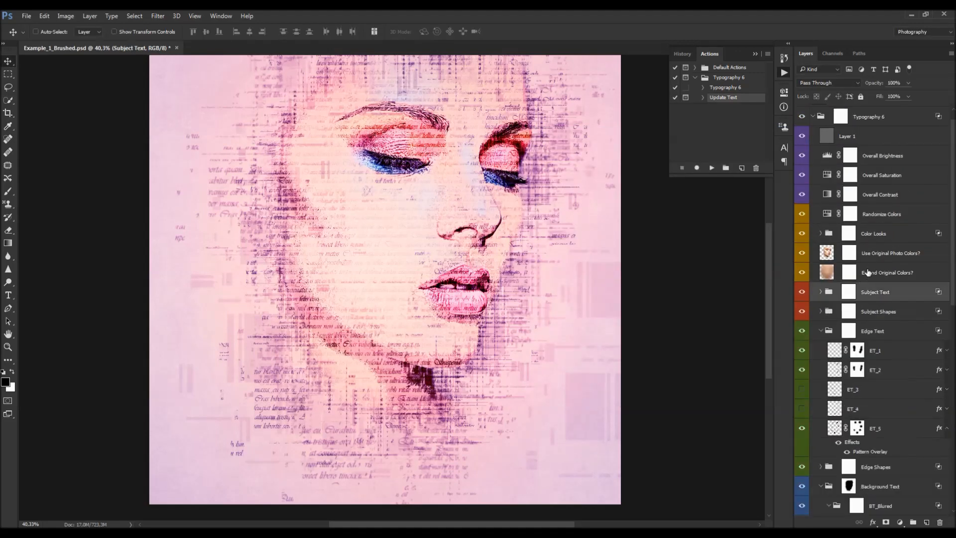
{"action": "scroll", "coordinate": [847, 299], "scroll_direction": "up", "scroll_amount": 1}
{"action": "scroll", "coordinate": [694, 190], "scroll_direction": "up", "scroll_amount": 2}
{"action": "scroll", "coordinate": [475, 206], "scroll_direction": "down", "scroll_amount": 2}
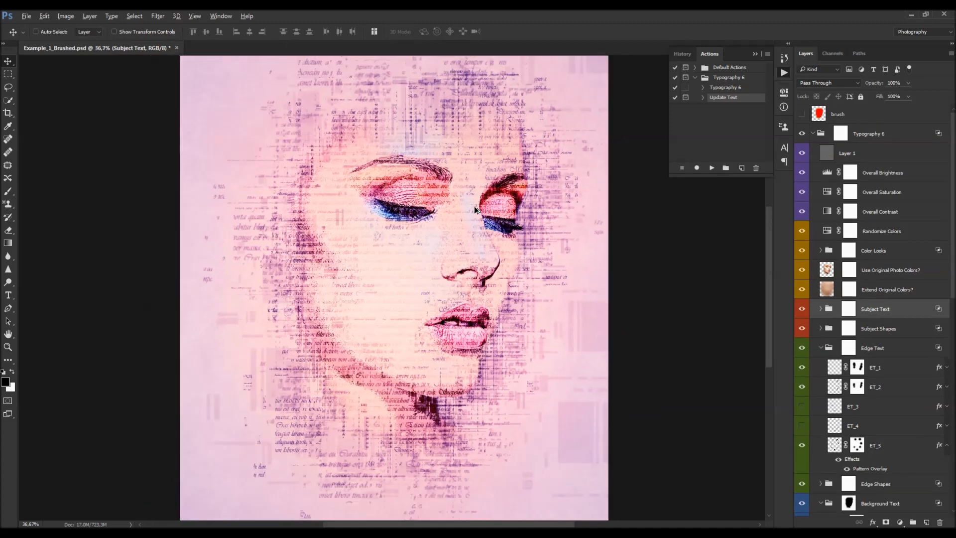
{"action": "left_click", "coordinate": [852, 156]}
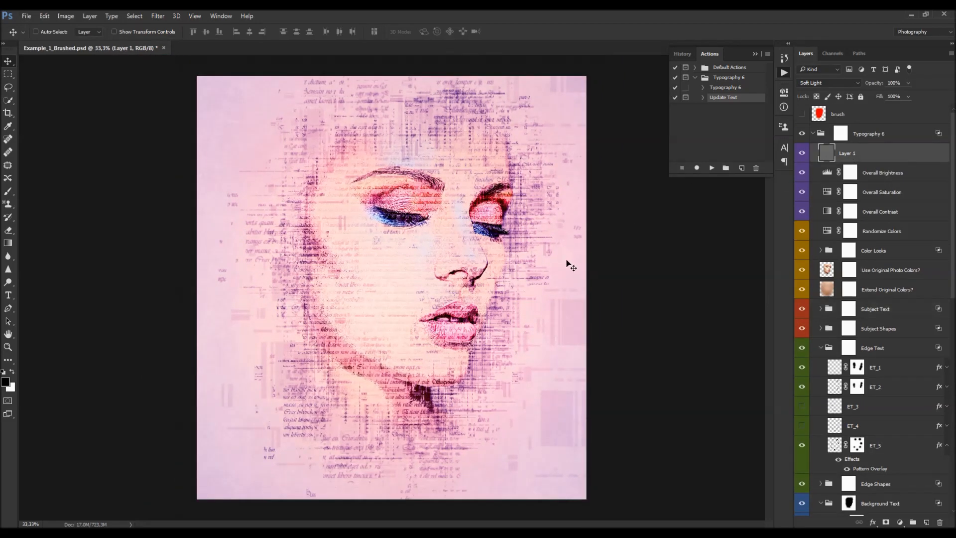
{"action": "key", "text": "Delete"}
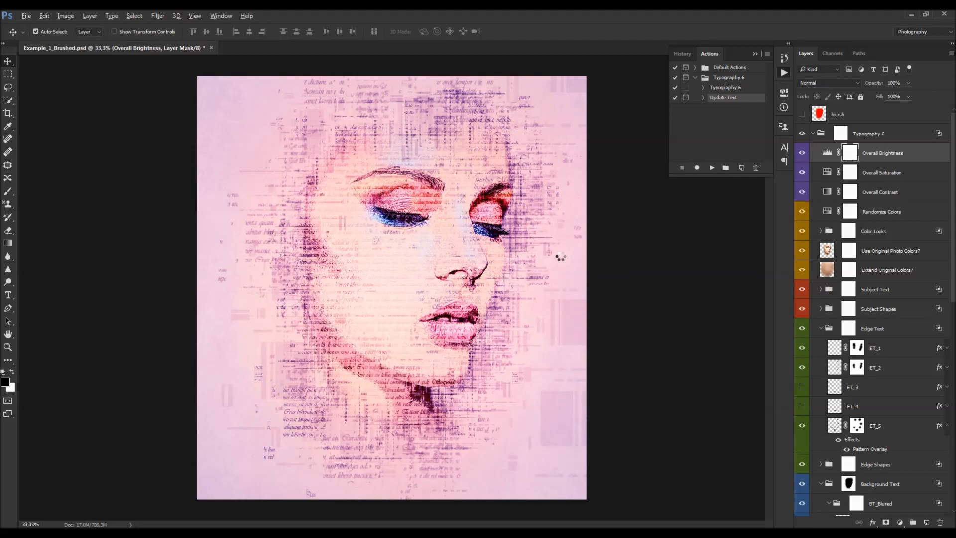
{"action": "key", "text": "ctrl+z"}
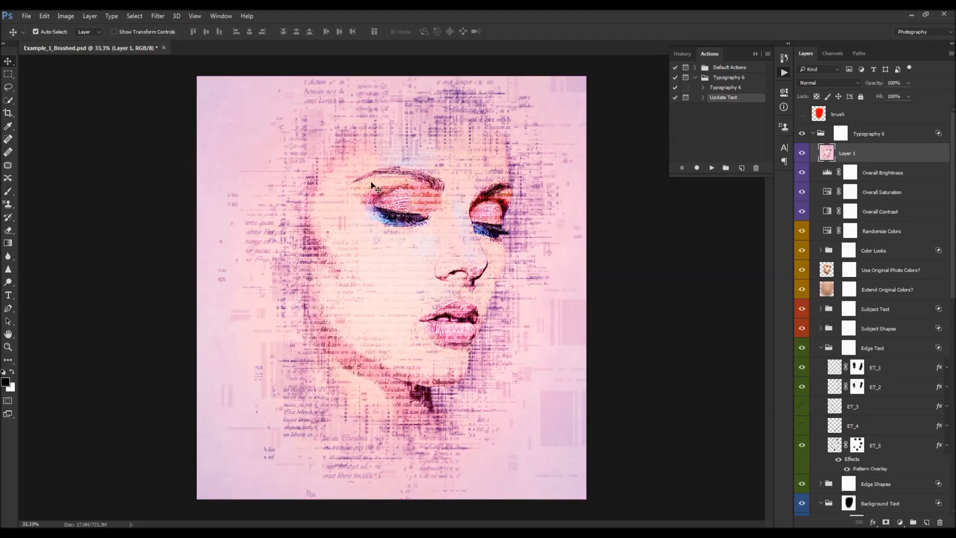
- Apply a filter from the Filter menu to Layer 1
{"action": "left_click", "coordinate": [159, 16]}
{"action": "mouse_move", "coordinate": [239, 212]}
{"action": "left_click", "coordinate": [307, 212]}
{"action": "key", "text": "Return"}
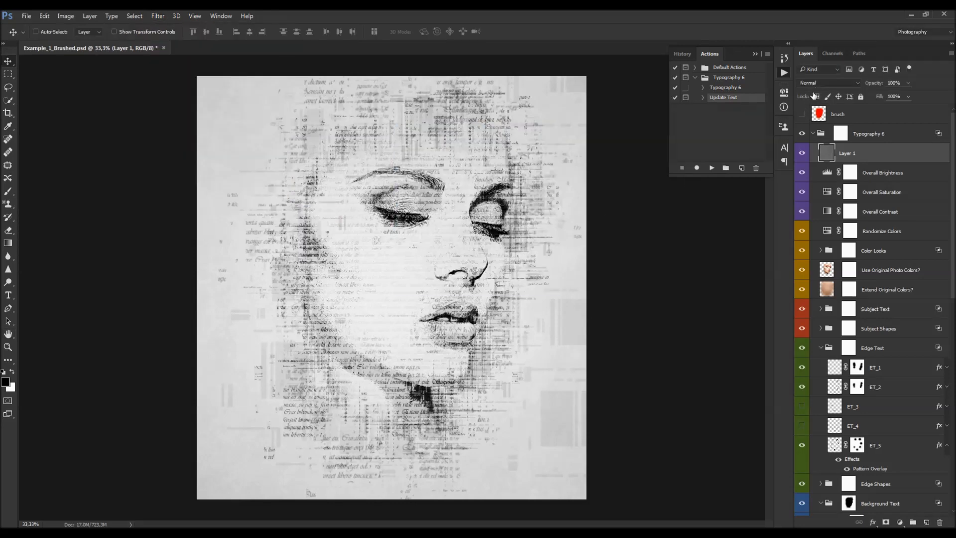
- Set Layer 1's blend mode to Soft Light and collapse the Typography 6 group
{"action": "left_click", "coordinate": [817, 84]}
{"action": "left_click", "coordinate": [814, 188]}
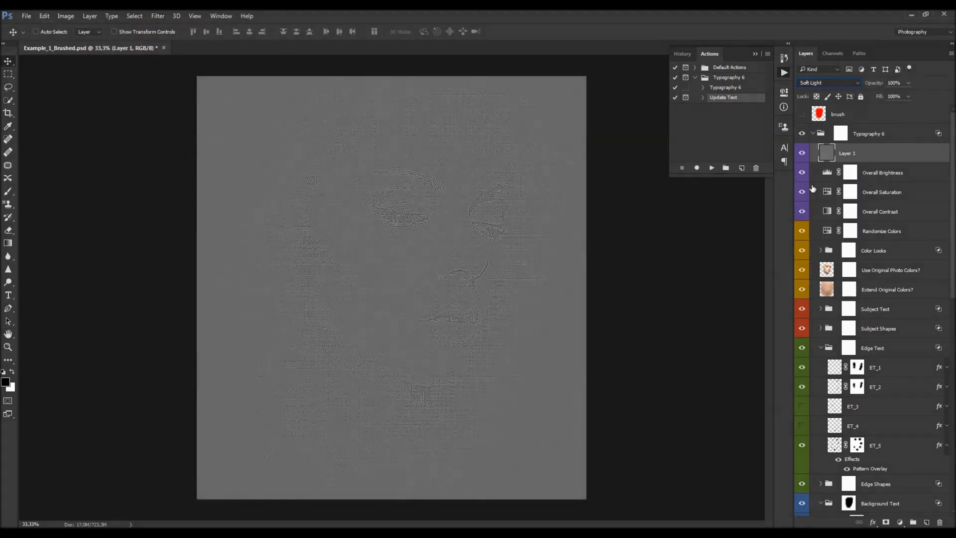
{"action": "left_click", "coordinate": [814, 133]}
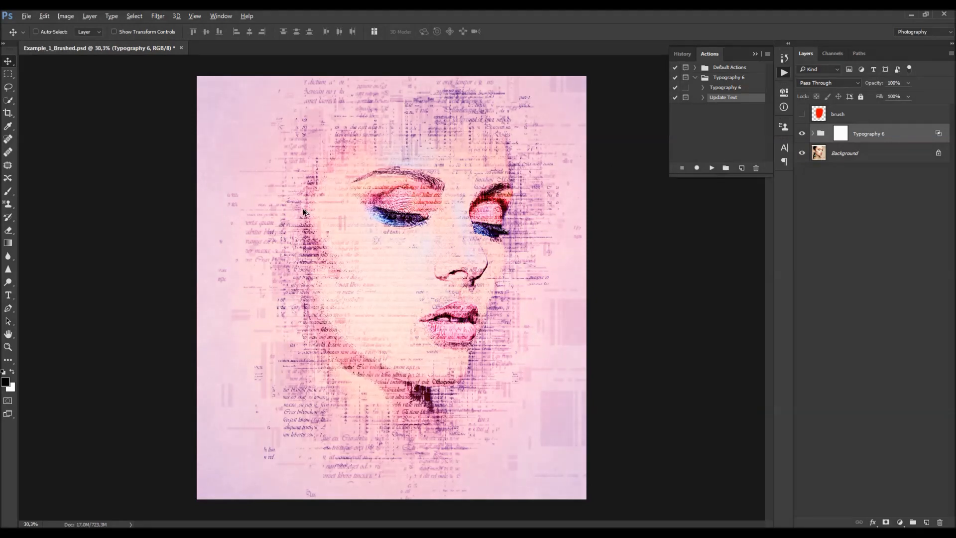
- Crop the image, trimming narrow strips from its left, right and top edges
{"action": "scroll", "coordinate": [305, 210], "scroll_direction": "down", "scroll_amount": 2}
{"action": "scroll", "coordinate": [319, 205], "scroll_direction": "up", "scroll_amount": 2}
{"action": "scroll", "coordinate": [565, 316], "scroll_direction": "up", "scroll_amount": 1}
{"action": "key", "text": "c"}
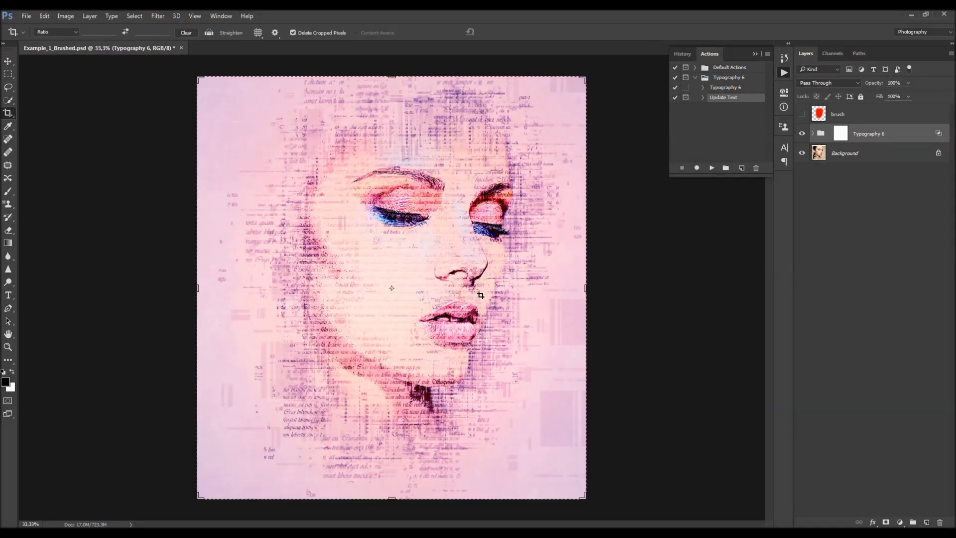
{"action": "left_click", "coordinate": [195, 286]}
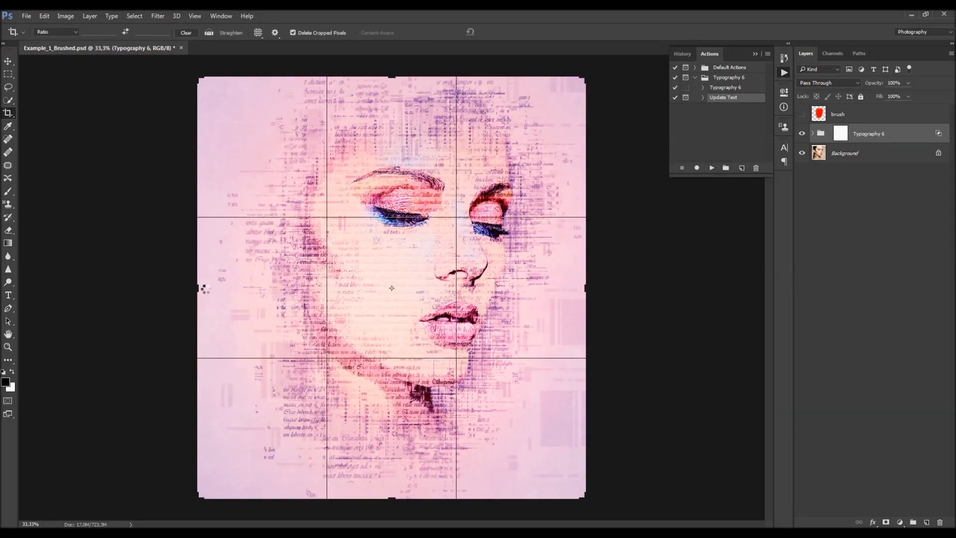
{"action": "left_click_drag", "start_coordinate": [210, 290], "coordinate": [230, 287]}
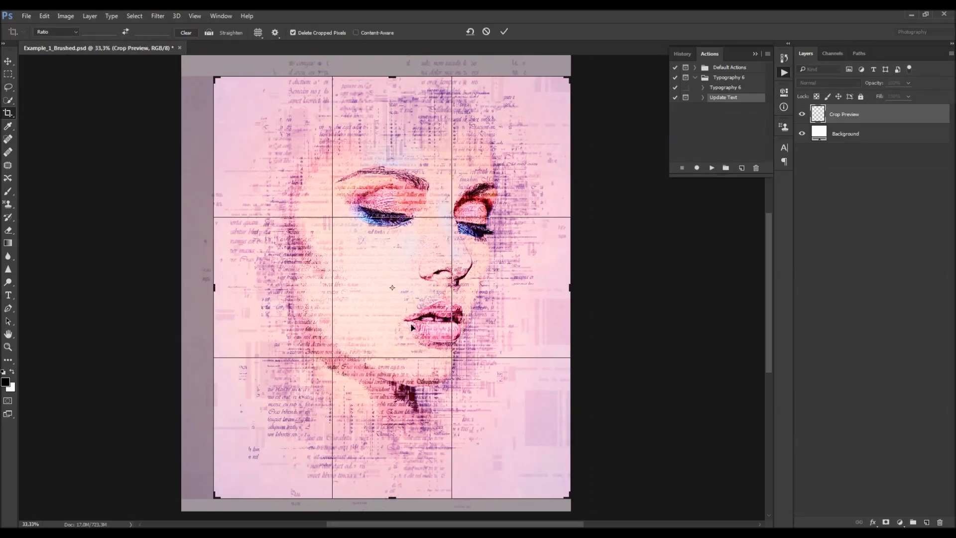
{"action": "left_click_drag", "start_coordinate": [570, 289], "coordinate": [554, 289]}
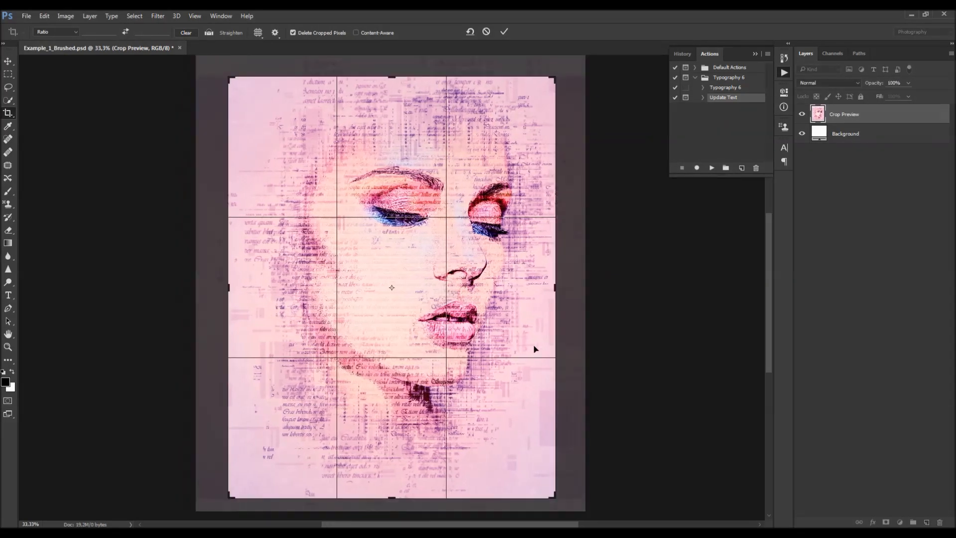
{"action": "left_click_drag", "start_coordinate": [387, 499], "coordinate": [388, 489]}
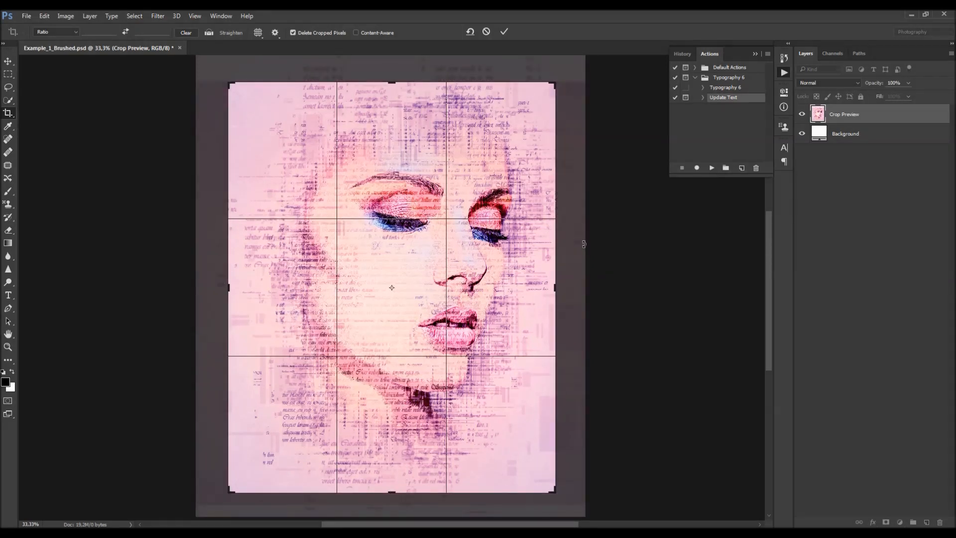
{"action": "key", "text": "Return"}
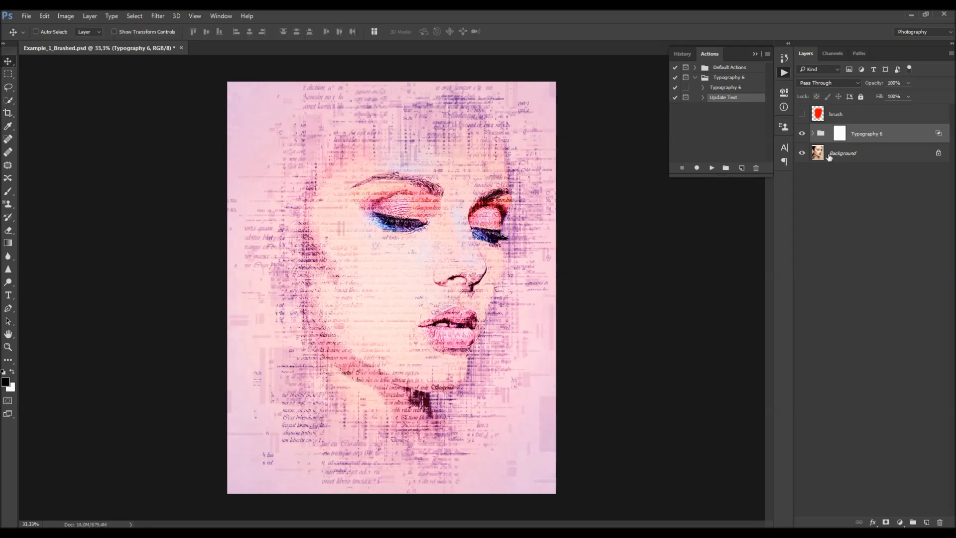
- Duplicate the Background layer and hide the Background copy layer
{"action": "left_click_drag", "start_coordinate": [843, 159], "coordinate": [832, 141]}
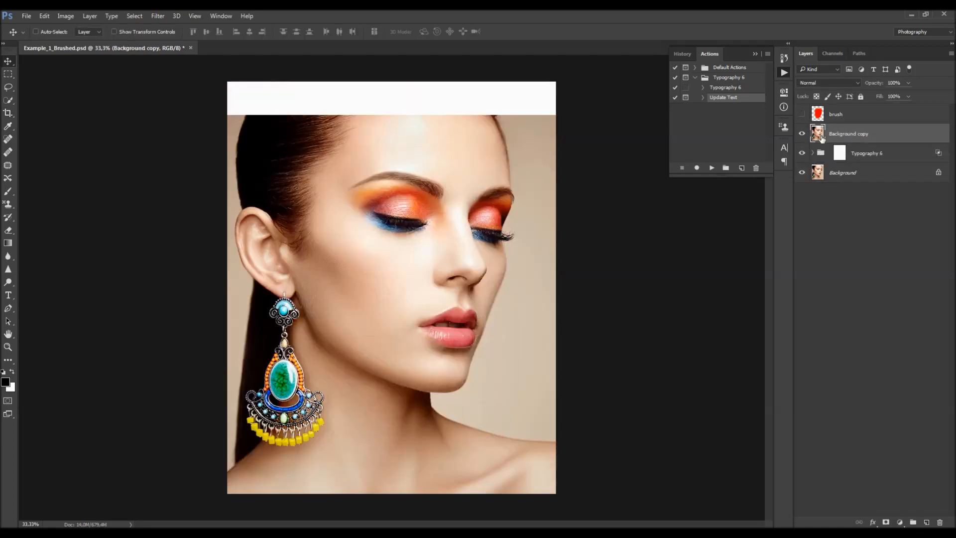
{"action": "left_click", "coordinate": [803, 134]}
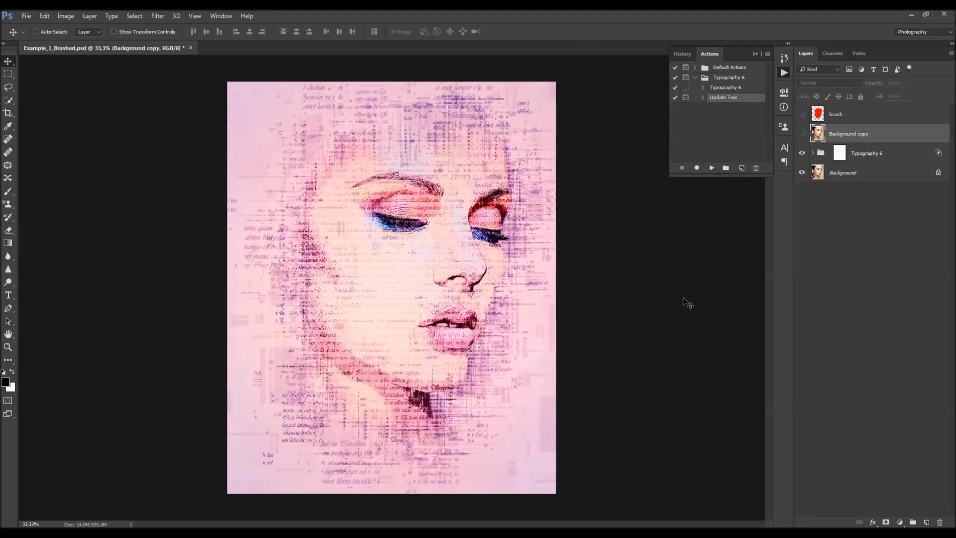